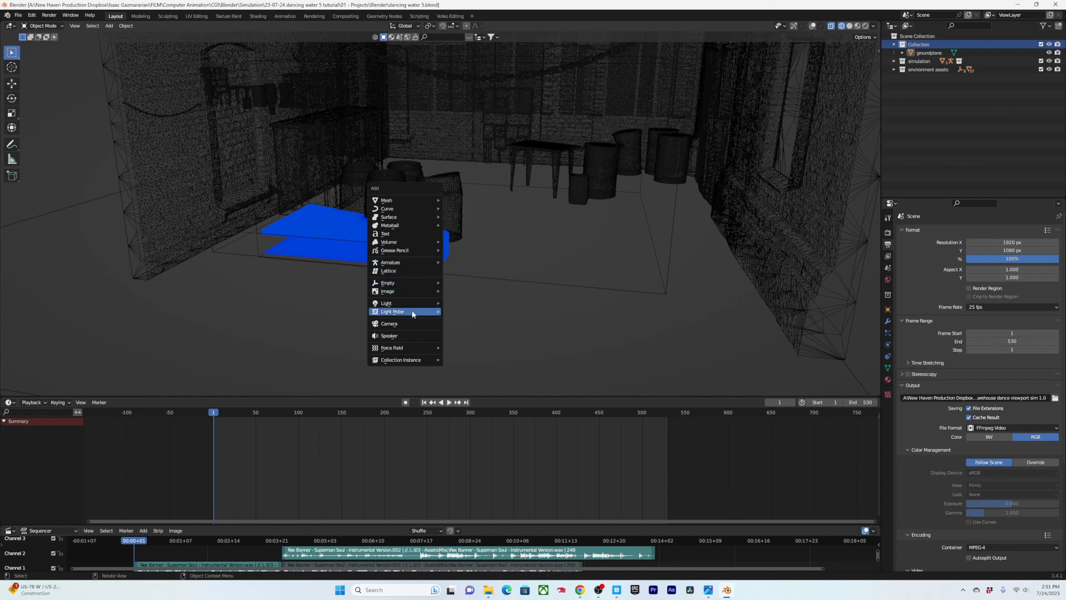
# Step: Add a camera and align it to a low viewpoint facing the barrels beside the water particles
pyautogui.click(409, 326)
pyautogui.hotkey('shift', '`')
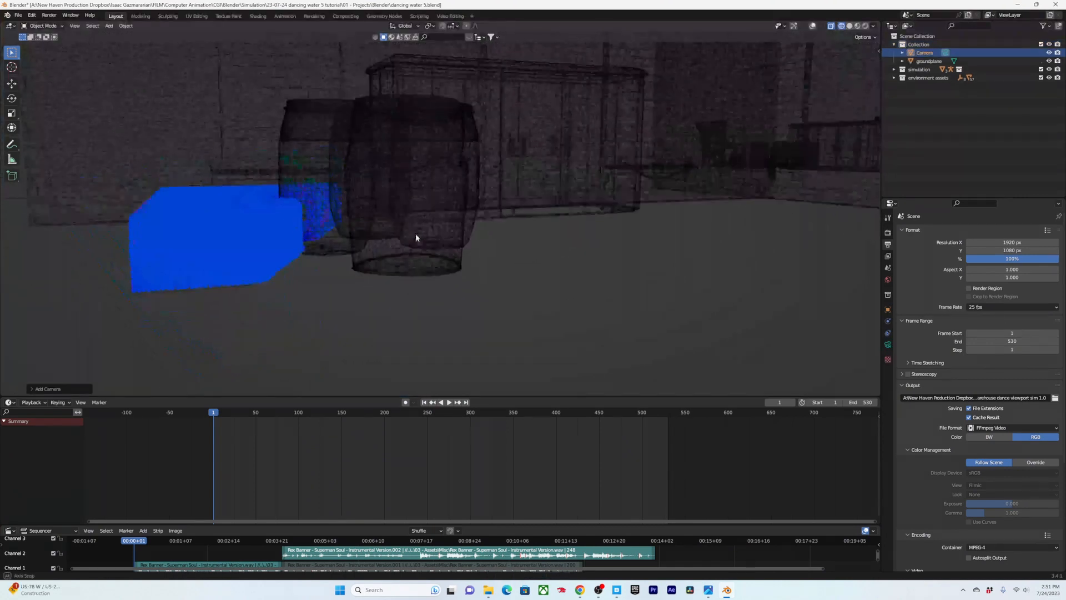
pyautogui.scroll(3, 430, 244)
pyautogui.moveTo(425, 239); pyautogui.dragTo(445, 204, button='middle')
pyautogui.scroll(-2, 466, 165)
pyautogui.scroll(2, 447, 198)
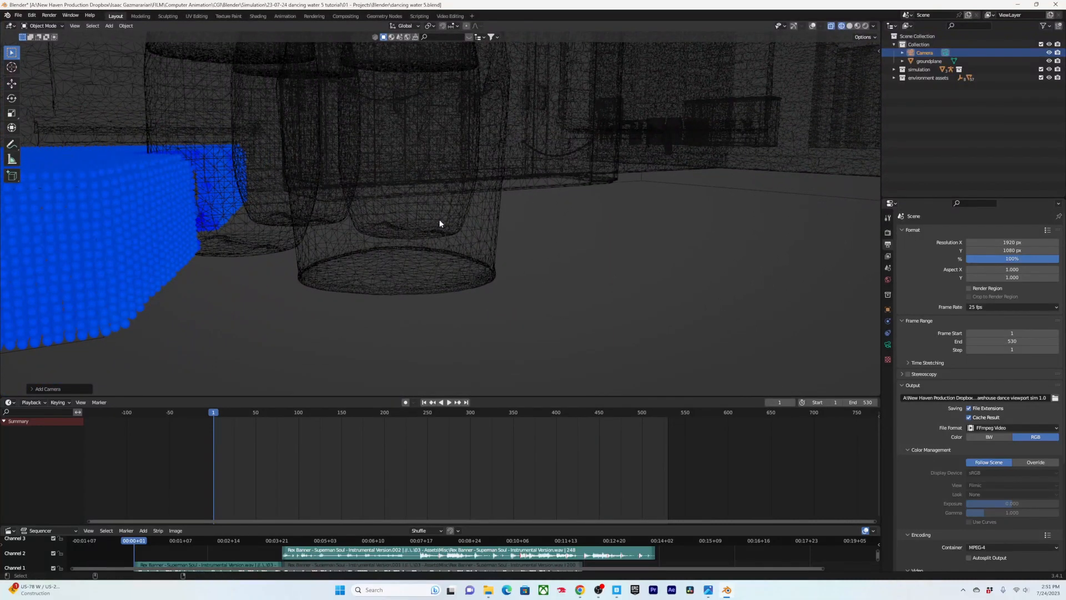
pyautogui.press('ctrl+alt+KP_0')
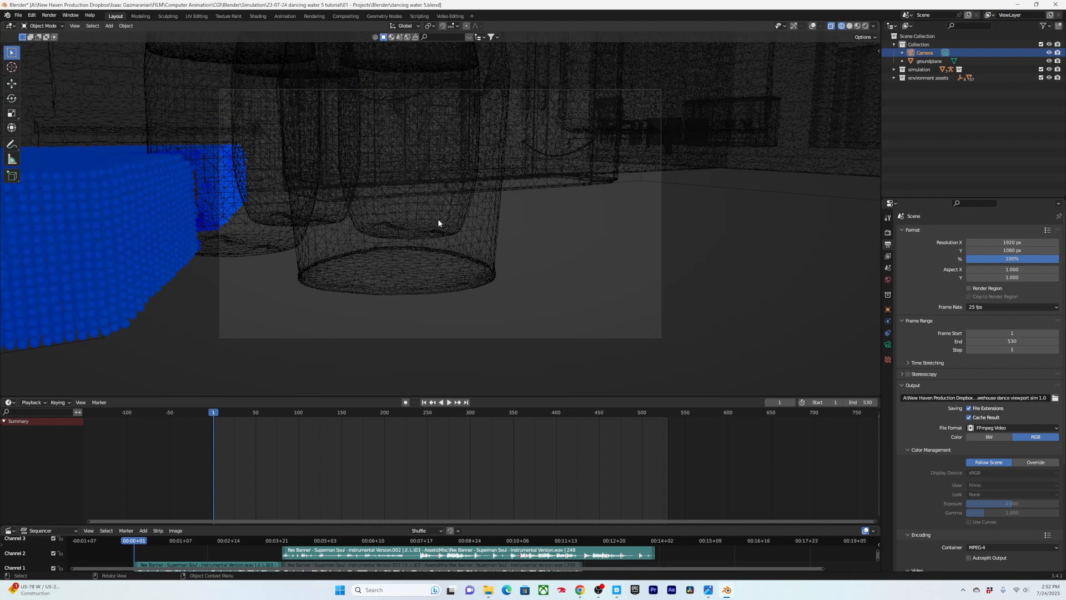
# Step: Preview the water simulation through the camera, and insert a Location & Rotation keyframe for the camera at frame 20
pyautogui.press('space')
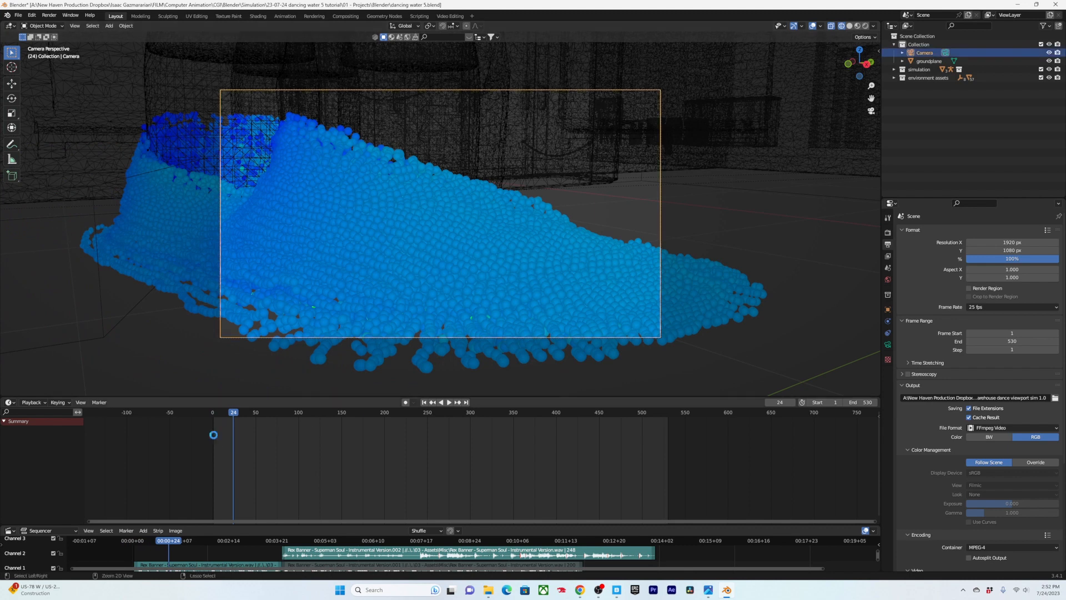
pyautogui.moveTo(225, 415); pyautogui.dragTo(265, 414)
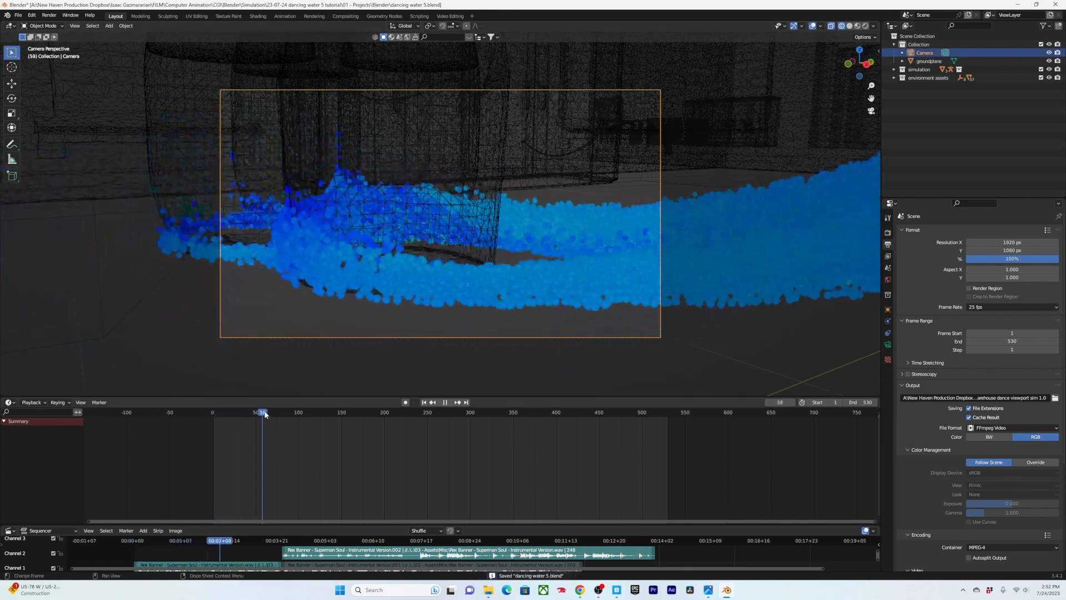
pyautogui.press('Escape')
pyautogui.press('i')
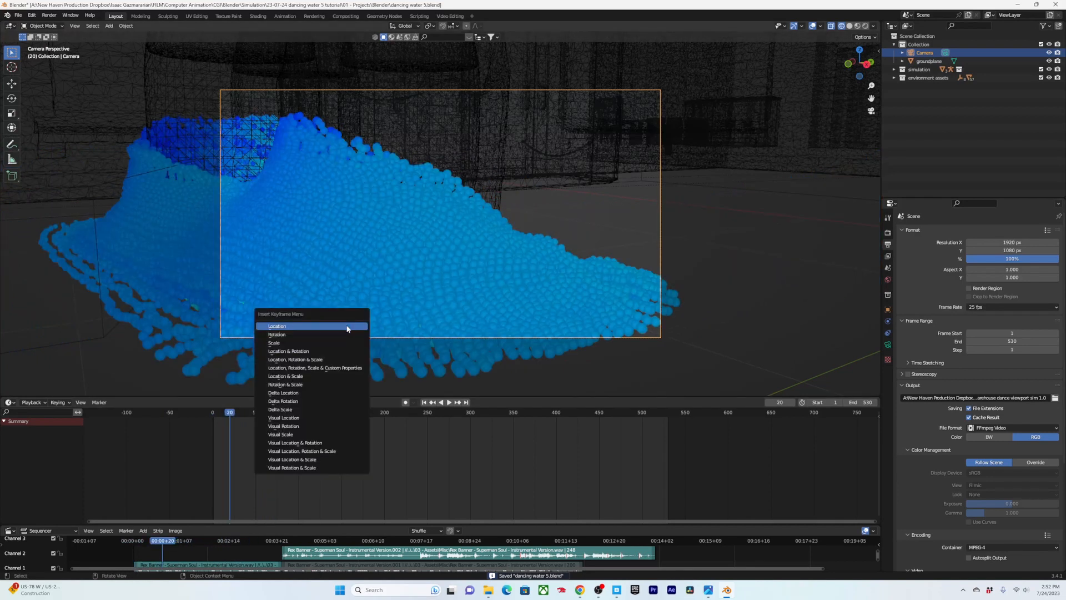
pyautogui.click(329, 352)
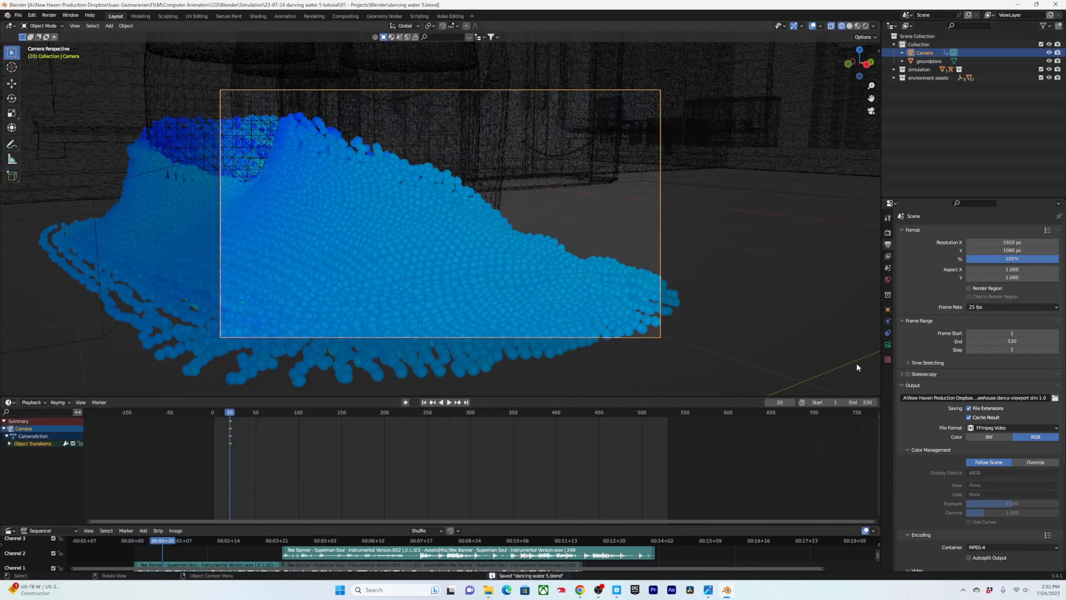
# Step: Set the camera's focal length to 35 mm and check the framing through the camera
pyautogui.click(886, 345)
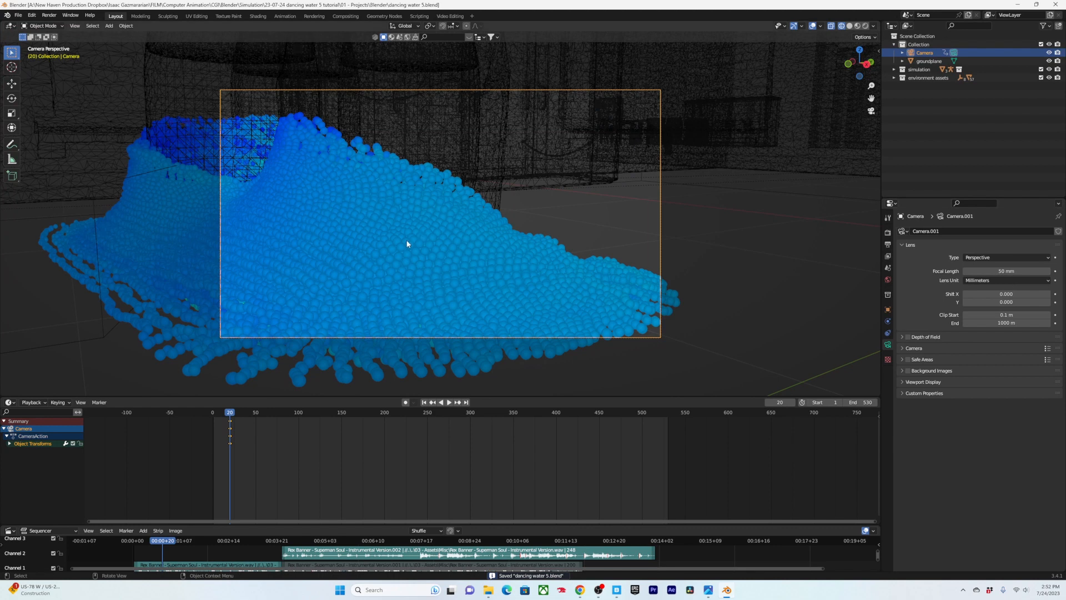
pyautogui.moveTo(407, 243); pyautogui.dragTo(504, 245, button='middle')
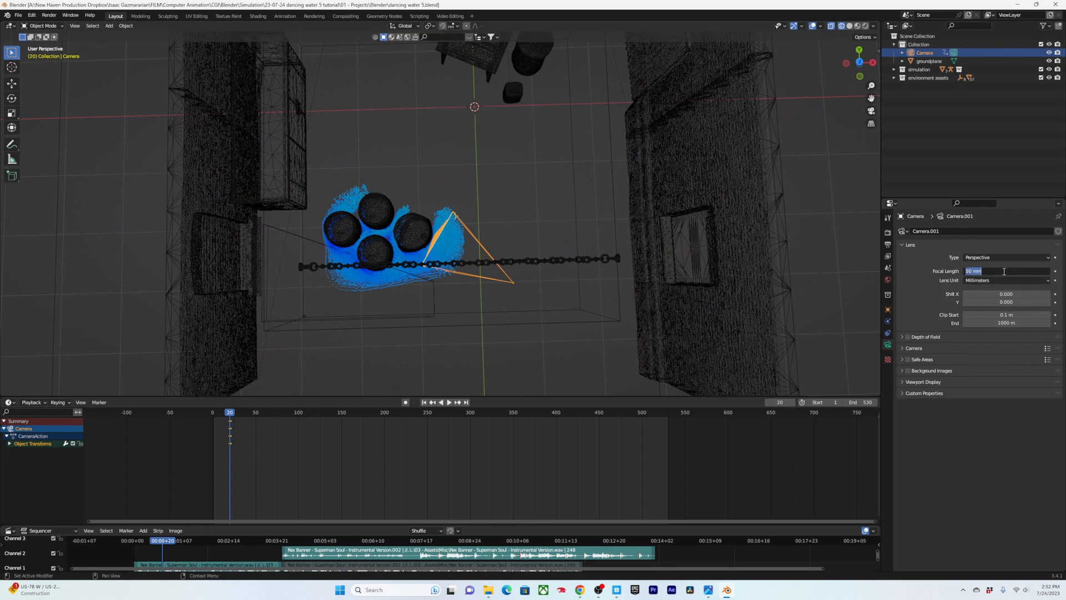
pyautogui.press('Return')
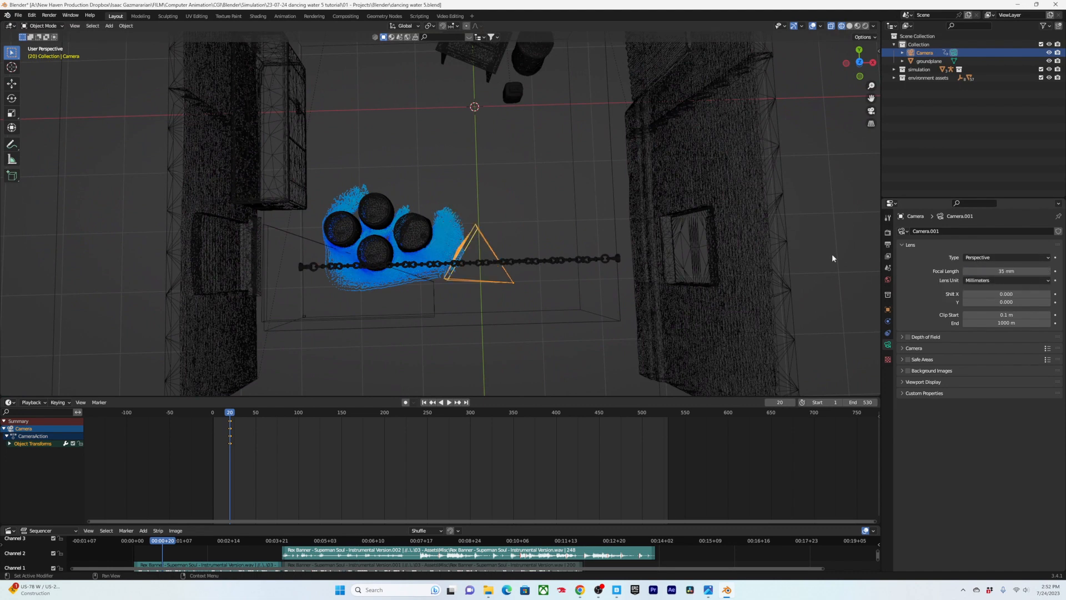
pyautogui.press('KP_0')
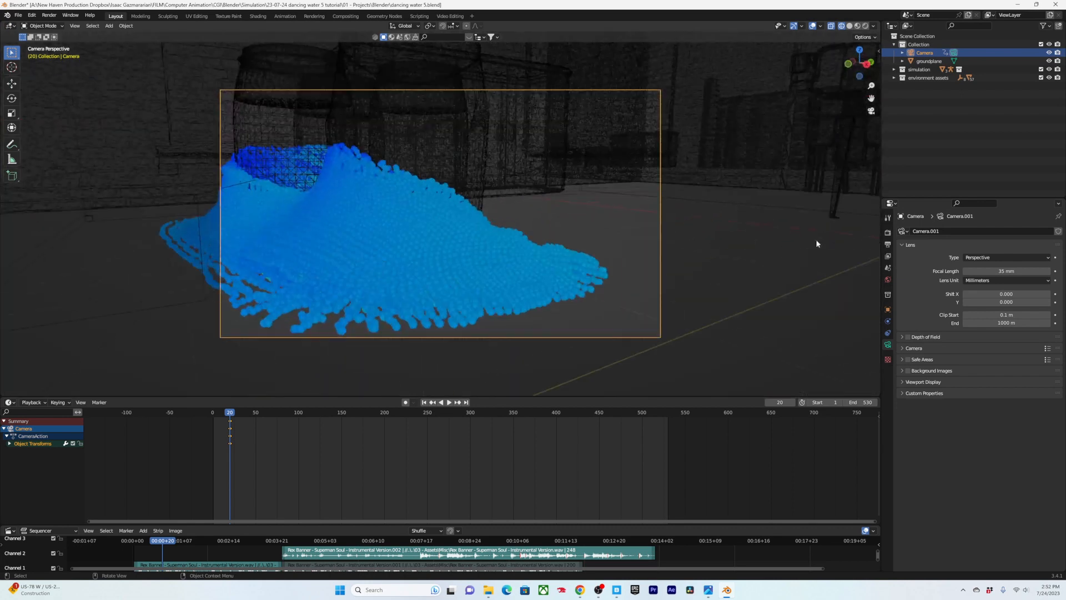
# Step: Set the camera's focal length to 24 mm
pyautogui.click(1009, 271)
pyautogui.write('2')
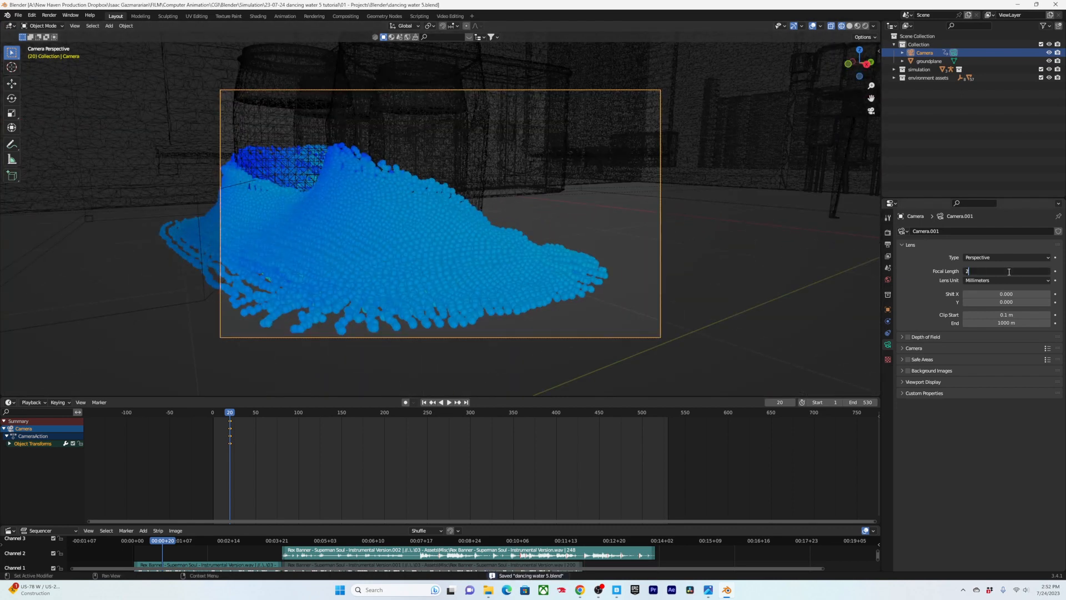
pyautogui.write('4')
pyautogui.press('Return')
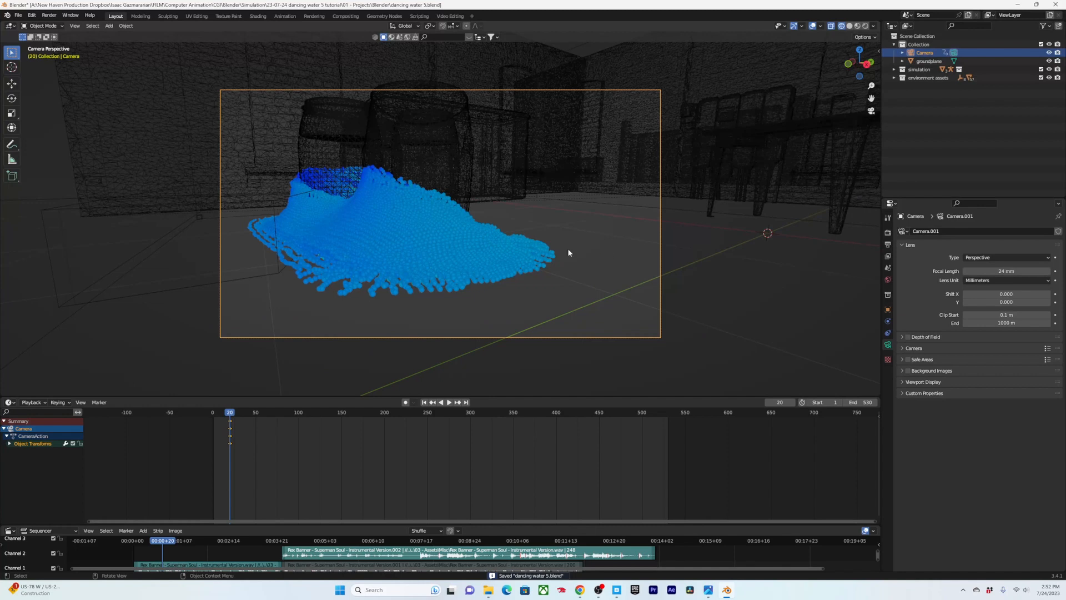
pyautogui.scroll(2, 432, 250)
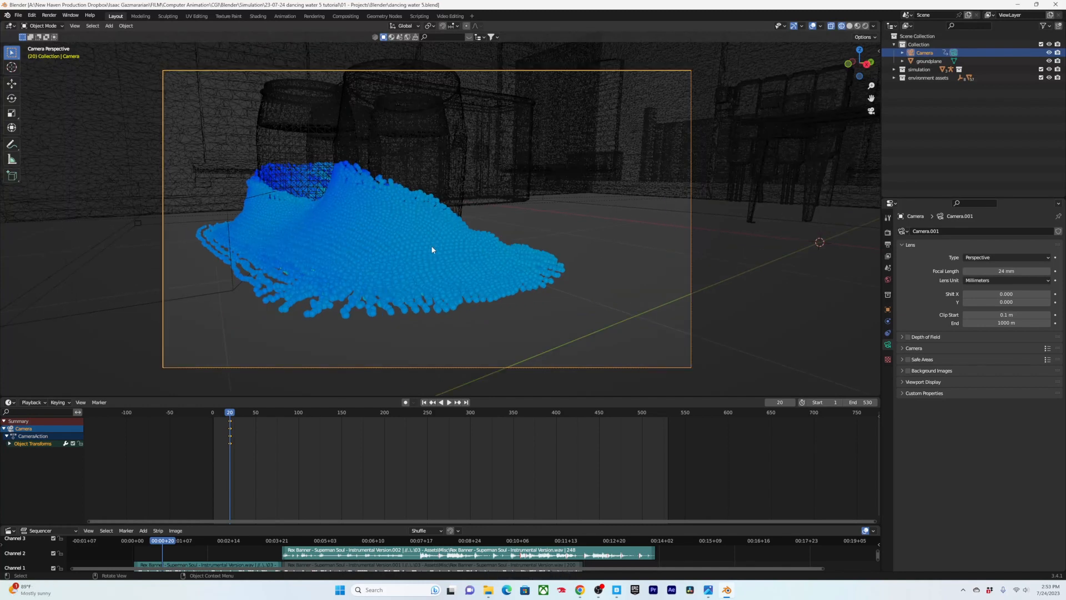
pyautogui.scroll(1, 431, 210)
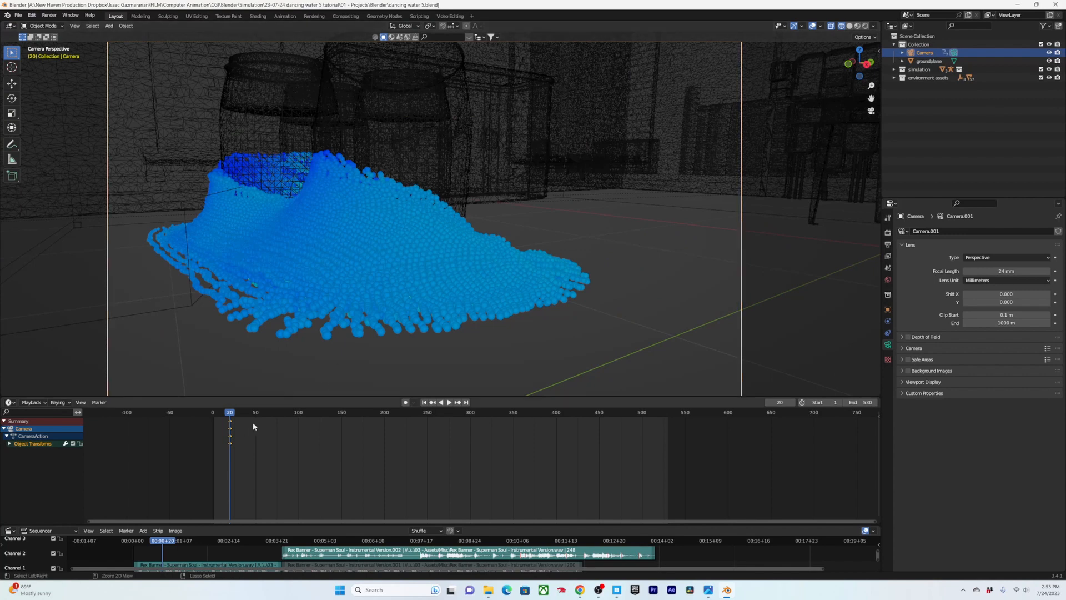
# Step: Split the 3D viewport in two, with a top view beside the camera view, and go to frame 108
pyautogui.scroll(3, 335, 469)
pyautogui.moveTo(235, 459); pyautogui.dragTo(322, 471, button='middle')
pyautogui.scroll(-2, 238, 474)
pyautogui.scroll(3, 258, 476)
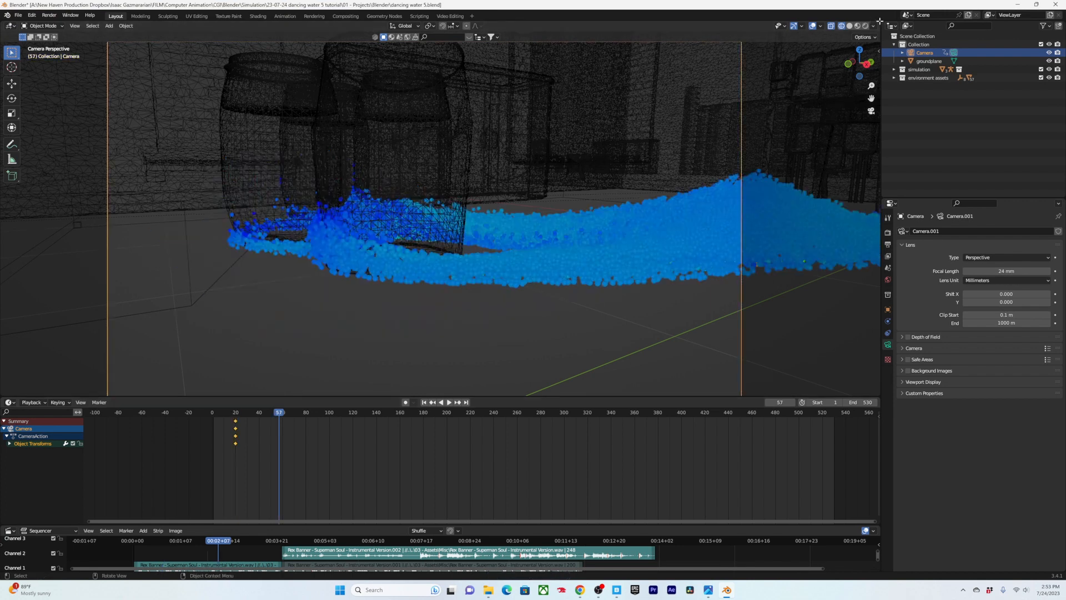
pyautogui.moveTo(879, 22); pyautogui.dragTo(500, 111)
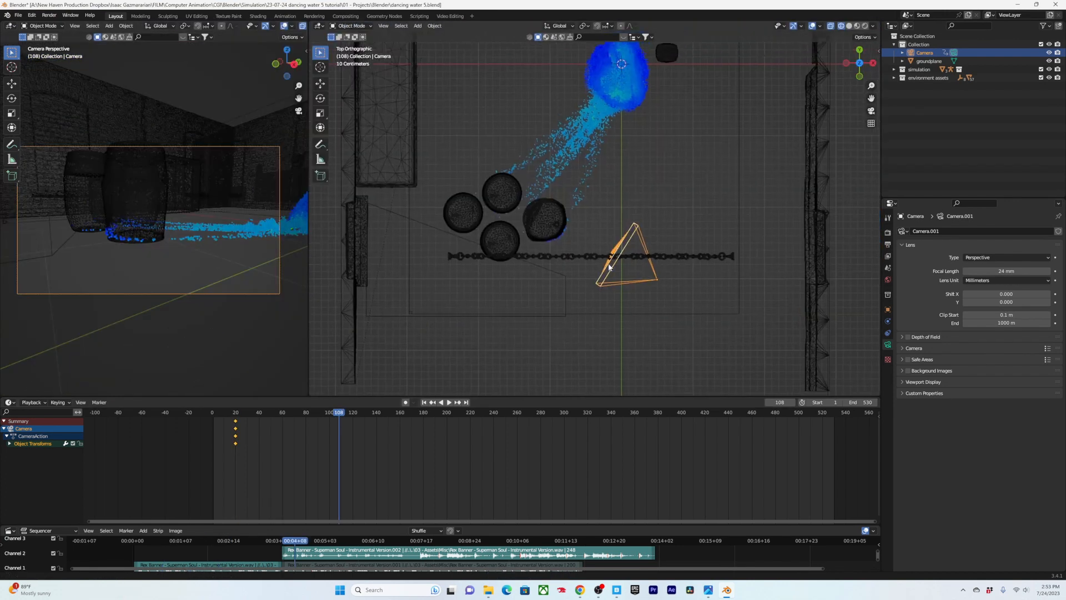
pyautogui.moveTo(638, 333); pyautogui.dragTo(634, 214, button='middle')
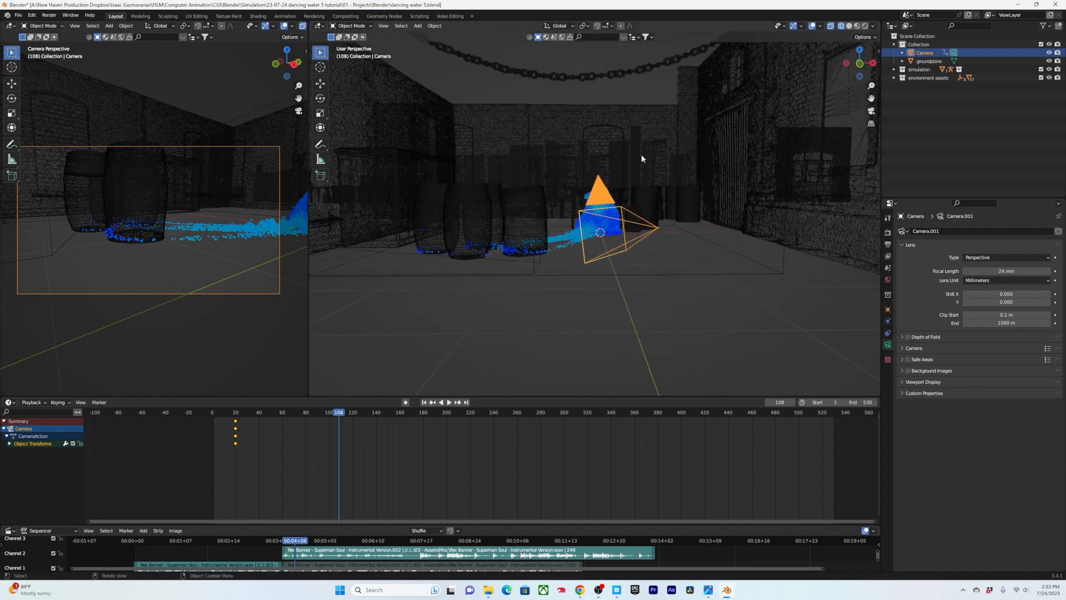
pyautogui.moveTo(641, 158); pyautogui.dragTo(641, 173, button='middle')
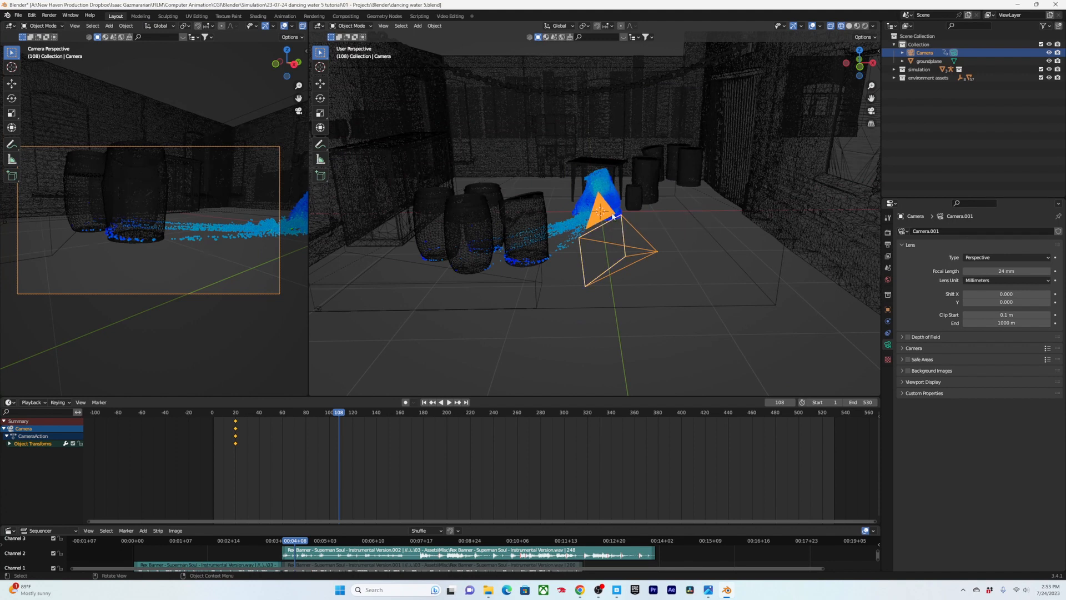
pyautogui.press('KP_7')
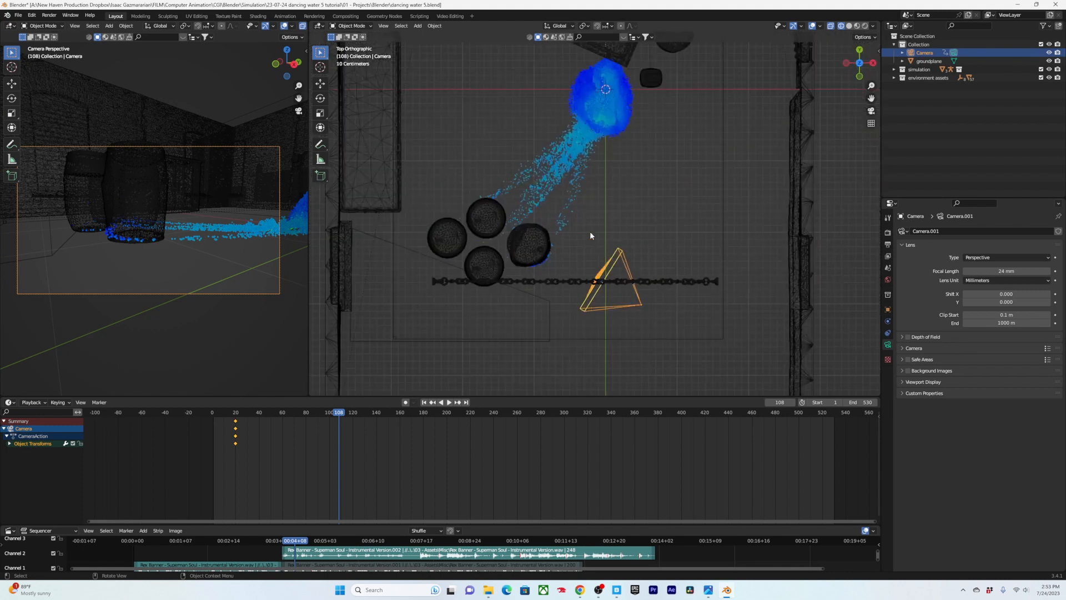
pyautogui.keyDown('shift'); pyautogui.moveTo(654, 234); pyautogui.dragTo(627, 240, button='middle'); pyautogui.keyUp('shift')
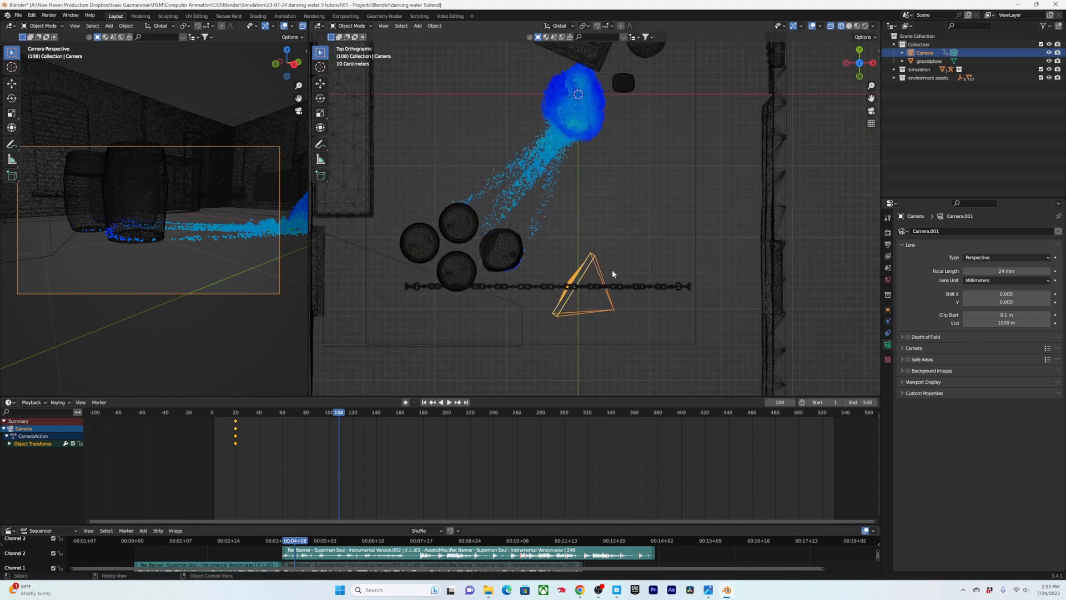
# Step: Move the camera forward and rotate it to frame the water figure, and keyframe that pose at frame 108
pyautogui.press('g')
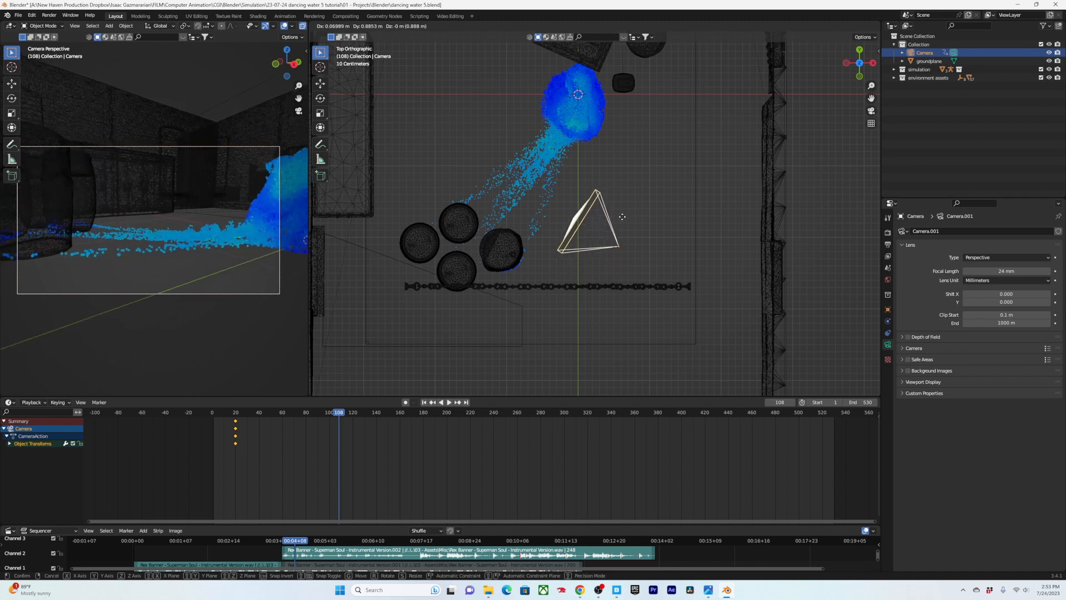
pyautogui.click(622, 193)
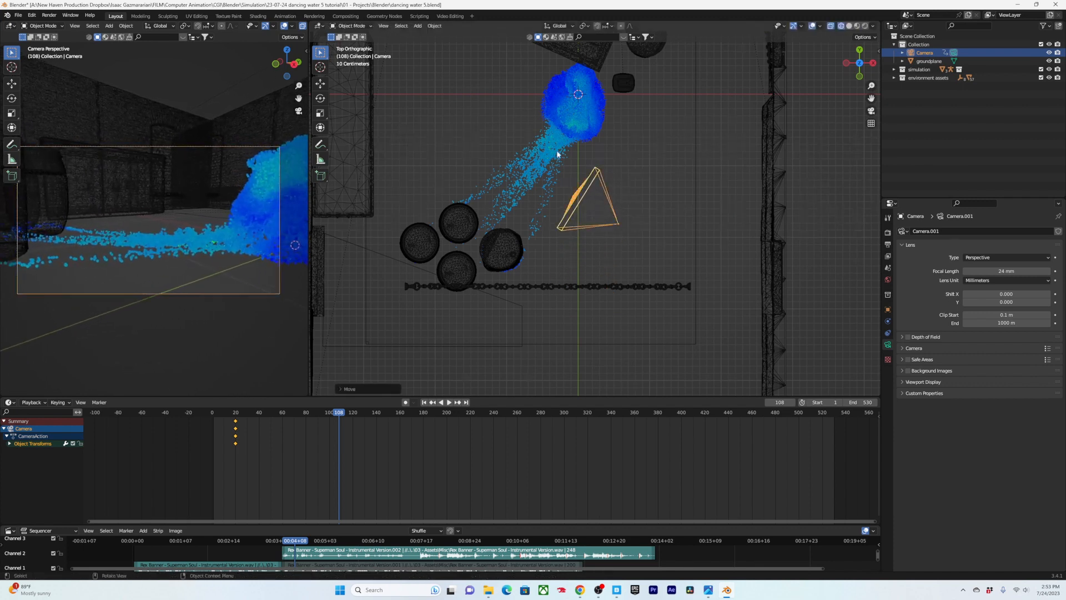
pyautogui.press('r')
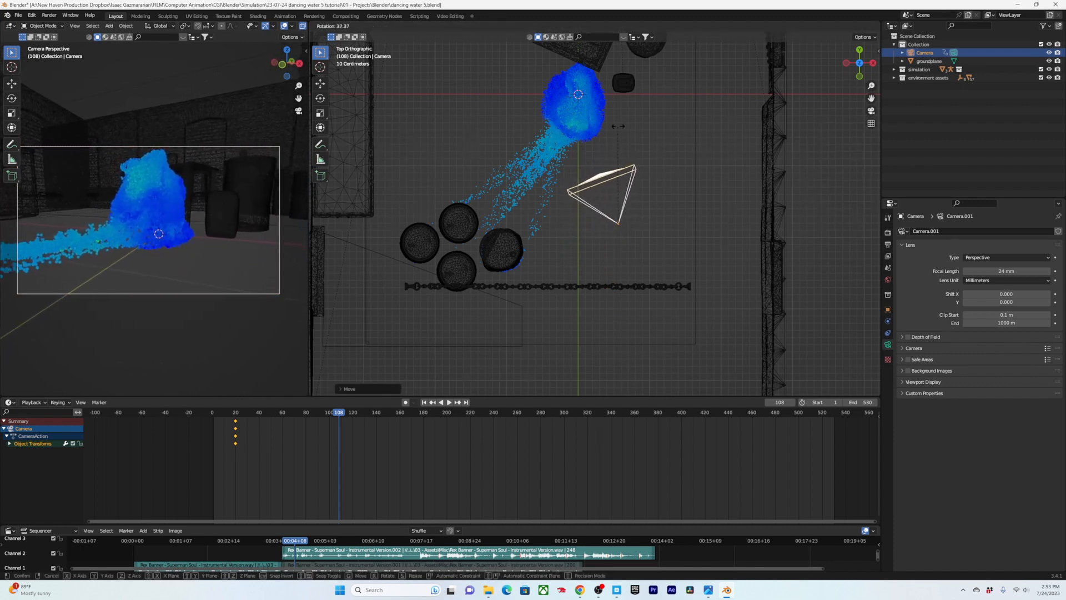
pyautogui.click(623, 127)
pyautogui.press('i')
pyautogui.click(622, 128)
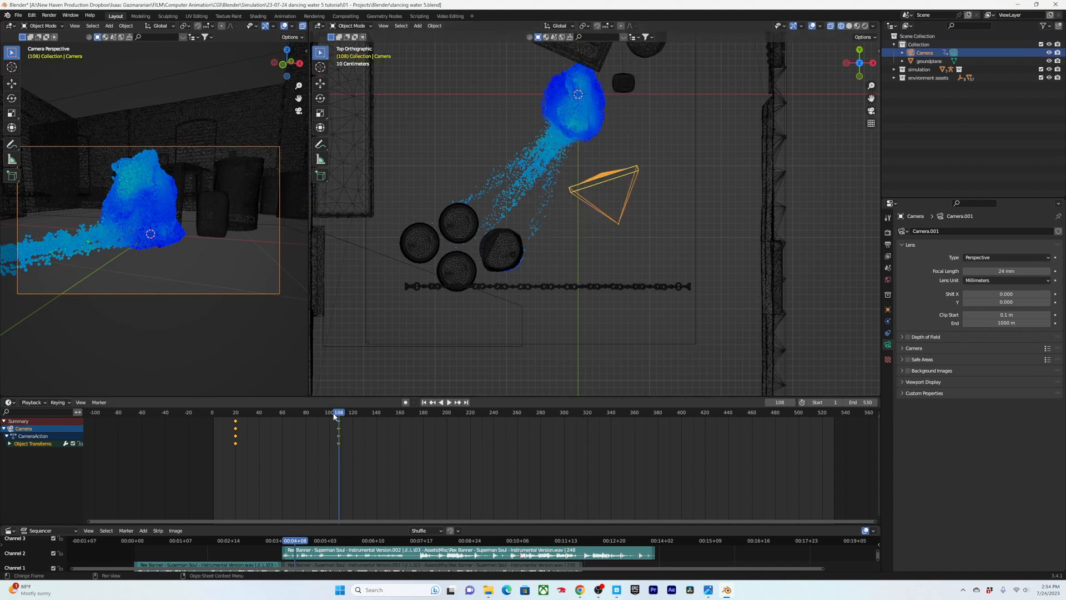
# Step: Play back the camera move from frame 23, and raise the camera along the Z axis at frame 149
pyautogui.moveTo(334, 415); pyautogui.dragTo(238, 416)
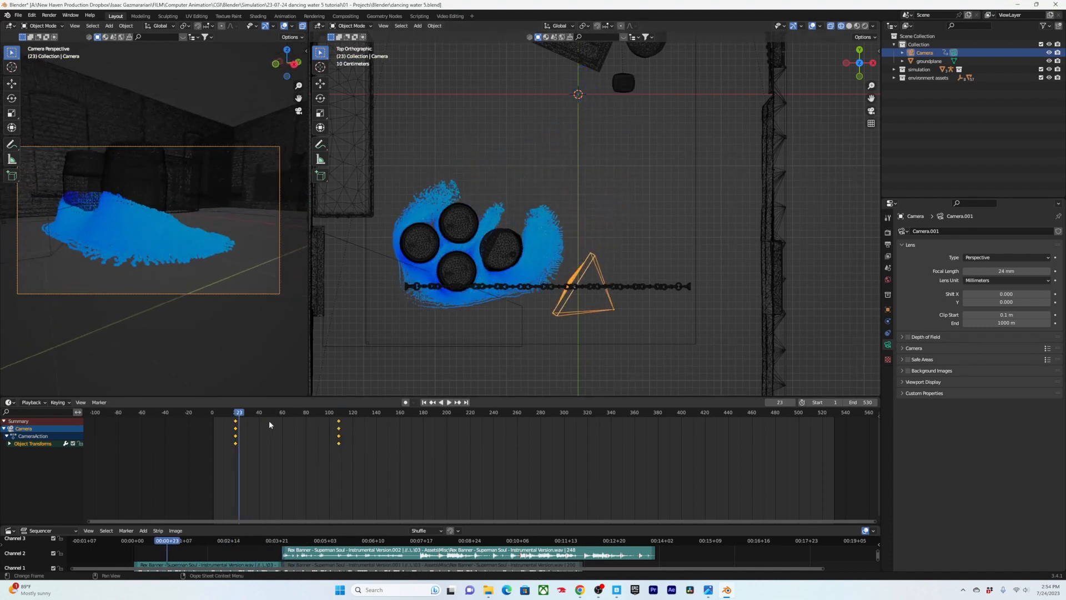
pyautogui.press('space')
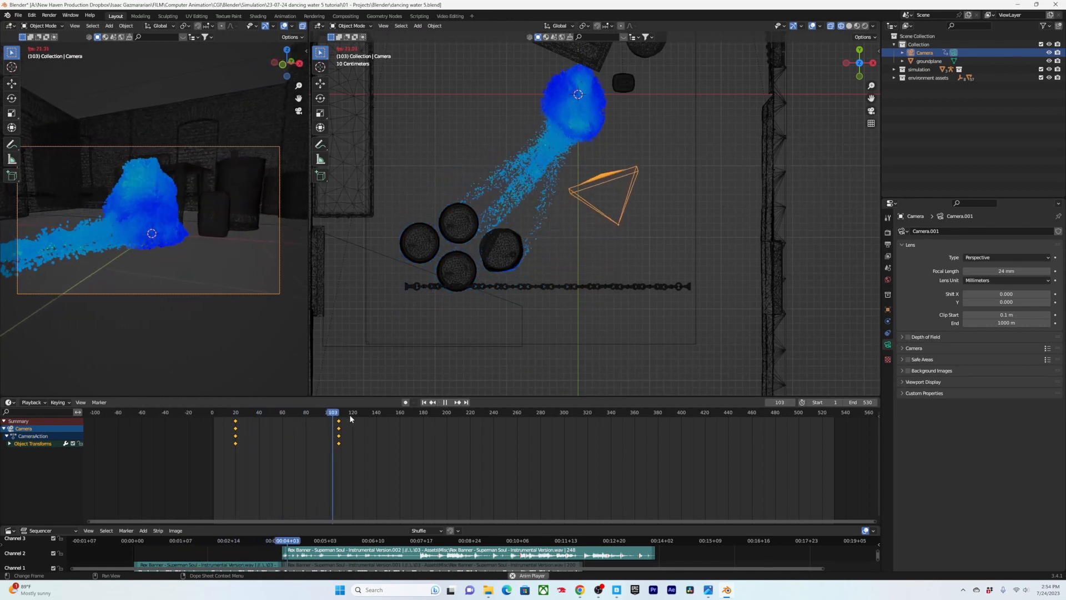
pyautogui.moveTo(378, 413)
pyautogui.mouseDown()
pyautogui.moveTo(393, 414)
pyautogui.moveTo(362, 416)
pyautogui.moveTo(381, 417)
pyautogui.mouseUp()
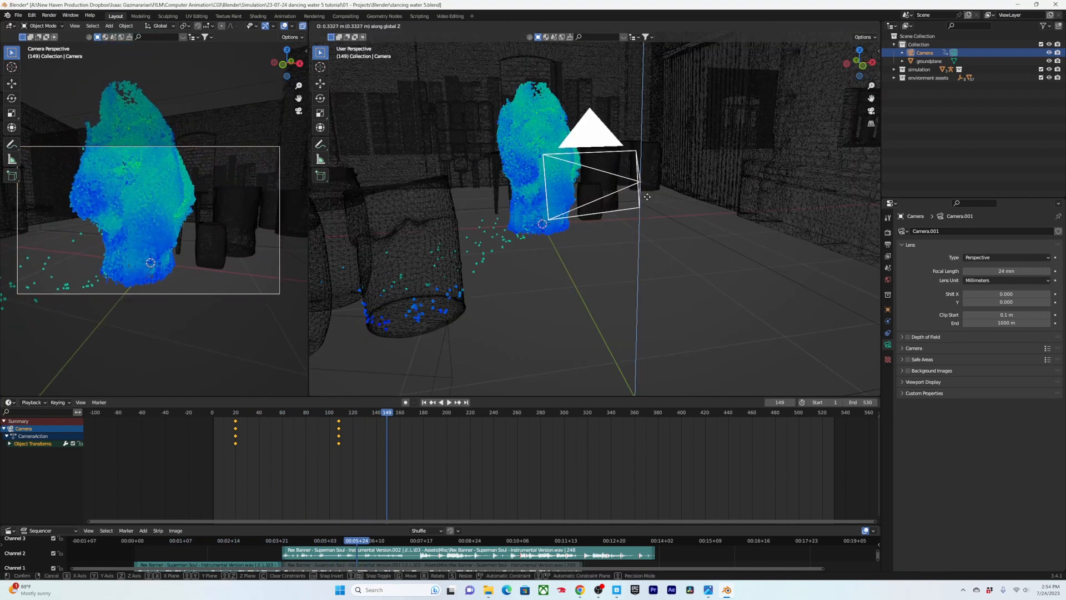
pyautogui.click(648, 189)
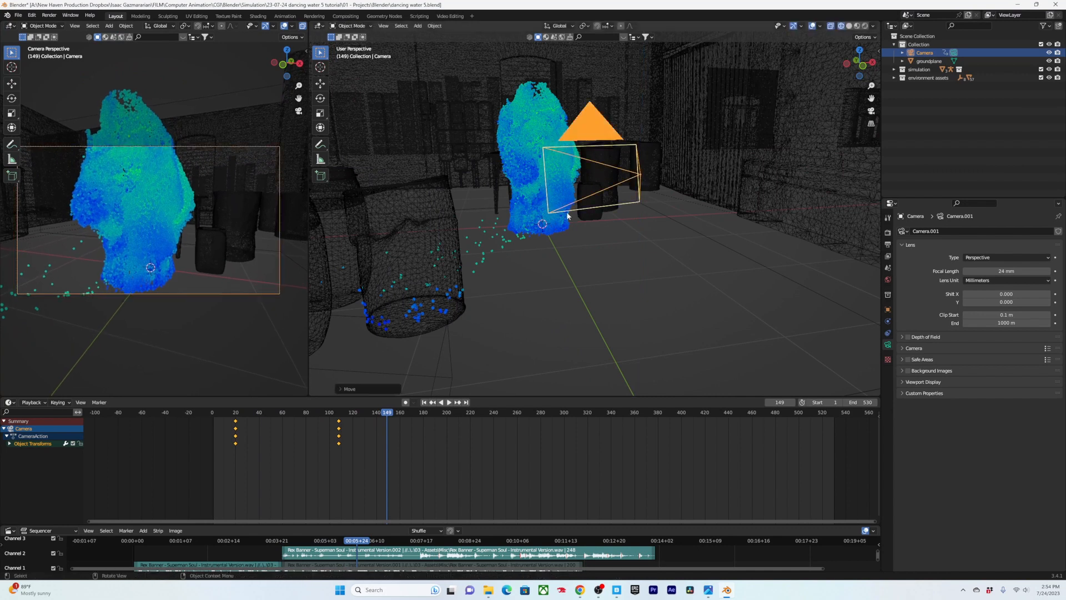
pyautogui.moveTo(648, 189); pyautogui.dragTo(598, 224, button='middle')
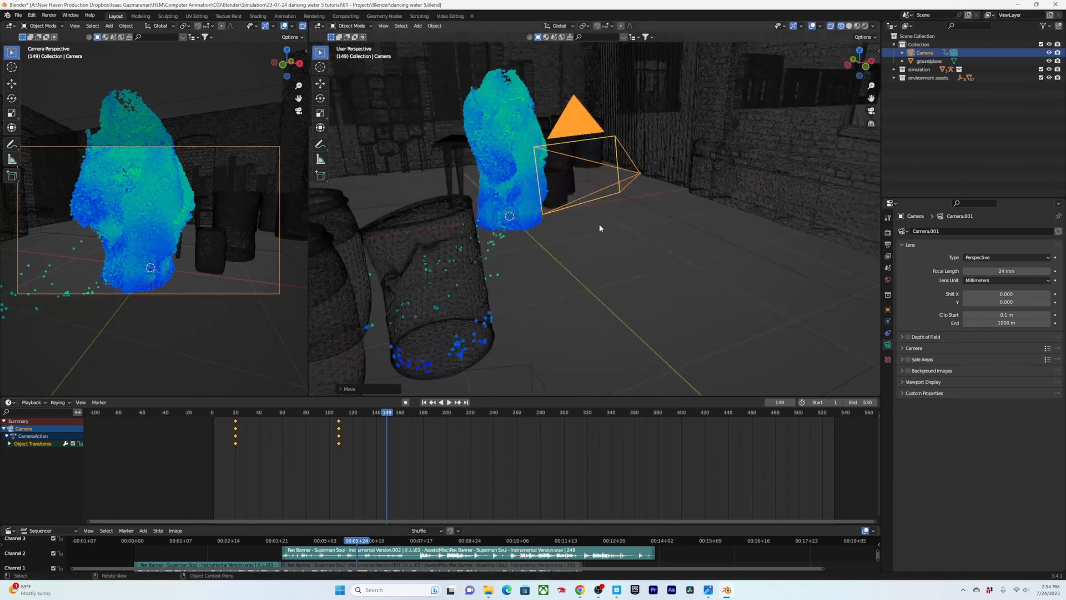
pyautogui.press('r')
pyautogui.press('x')
pyautogui.press('x')
pyautogui.rightClick(598, 226)
# Step: Tilt the camera up about 20° around its local X axis and keyframe that pose at frame 149
pyautogui.press('r')
pyautogui.press('x')
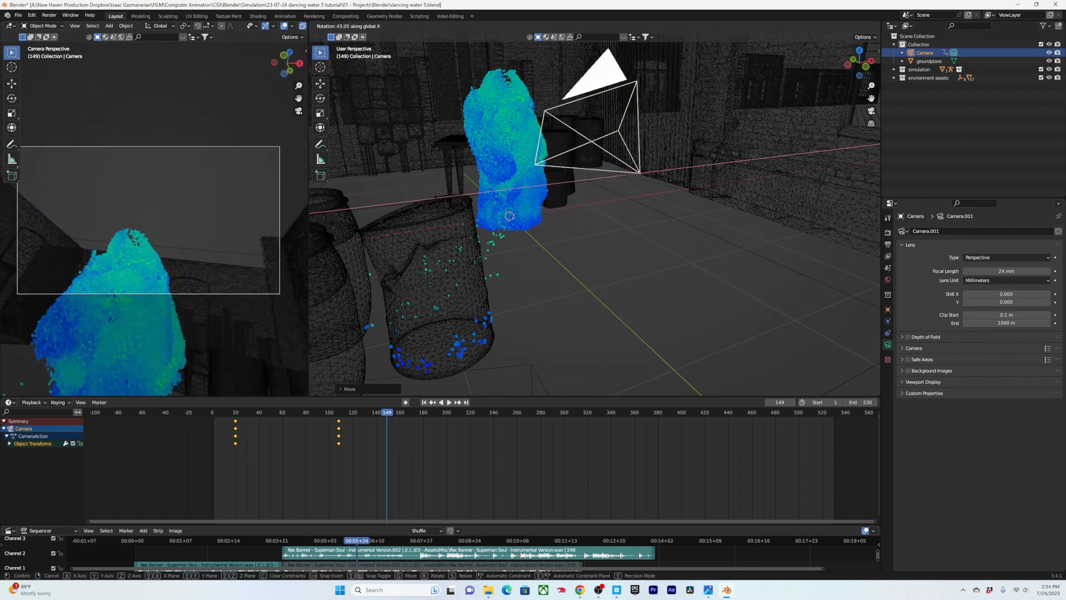
pyautogui.press('x')
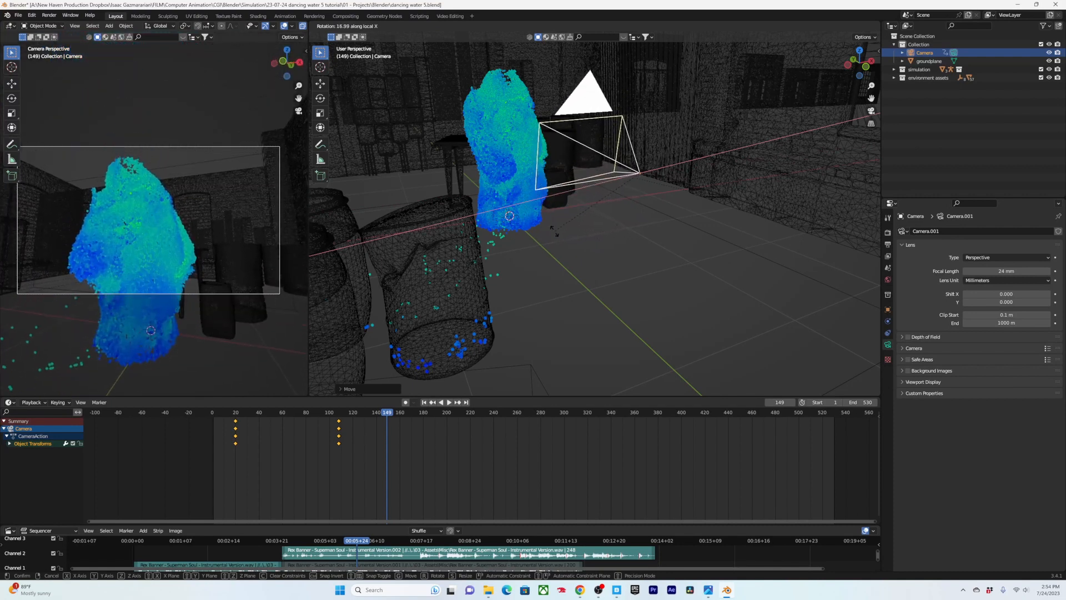
pyautogui.click(553, 231)
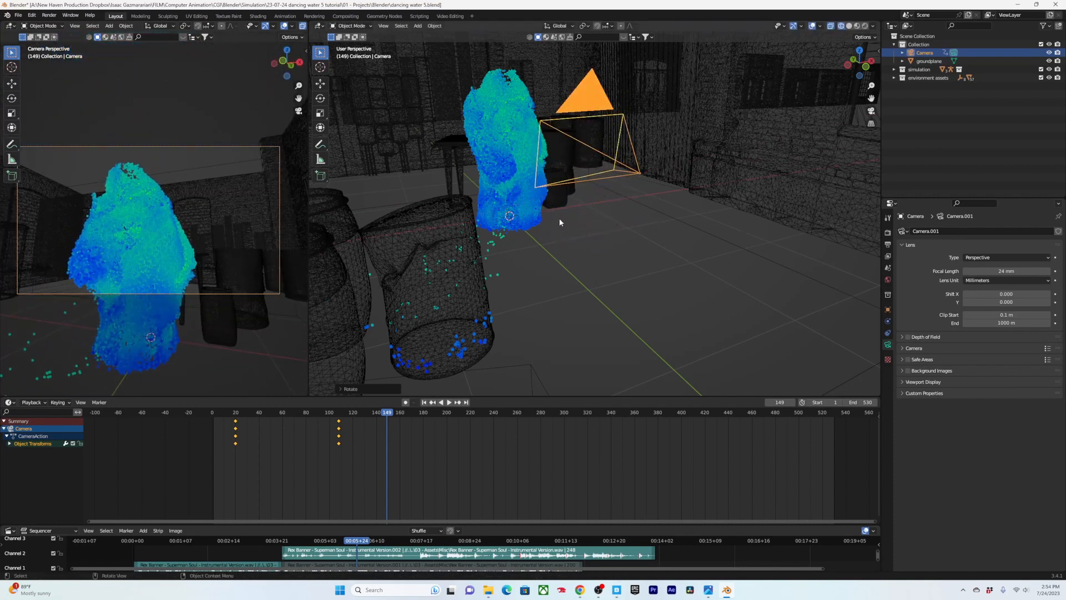
pyautogui.press('i')
pyautogui.click(507, 277)
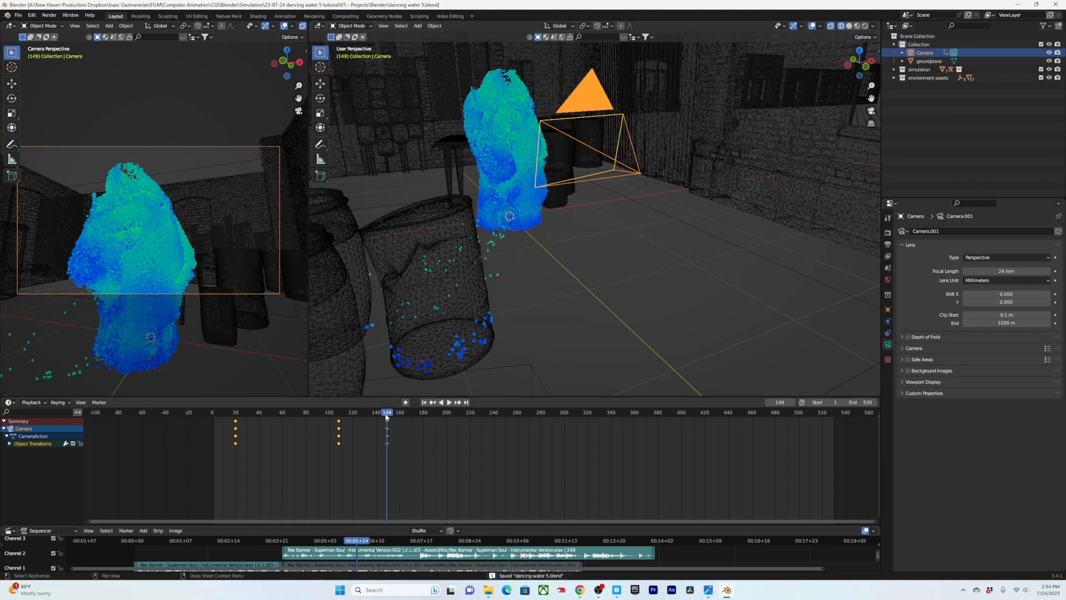
# Step: Play back the camera move past frame 149 and stop at frame 193
pyautogui.hotkey('shift', 'ctrl', 'space')
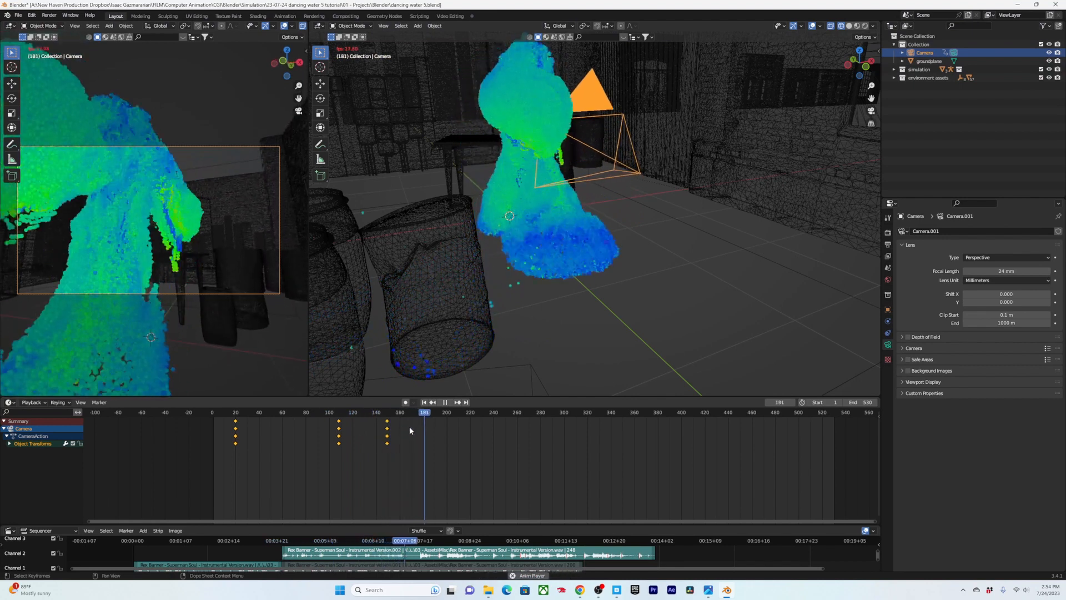
pyautogui.press('space')
pyautogui.moveTo(419, 415); pyautogui.dragTo(378, 413)
pyautogui.press('space')
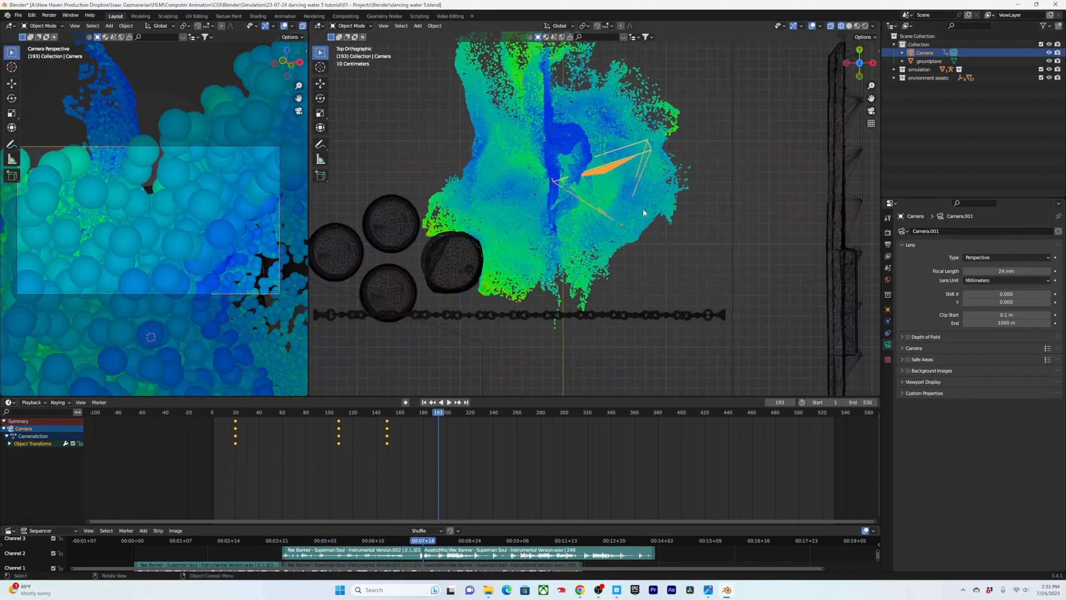
# Step: At frame 193, move the camera back beside the barrels in the top view and rotate it to face the splashing water
pyautogui.press('g')
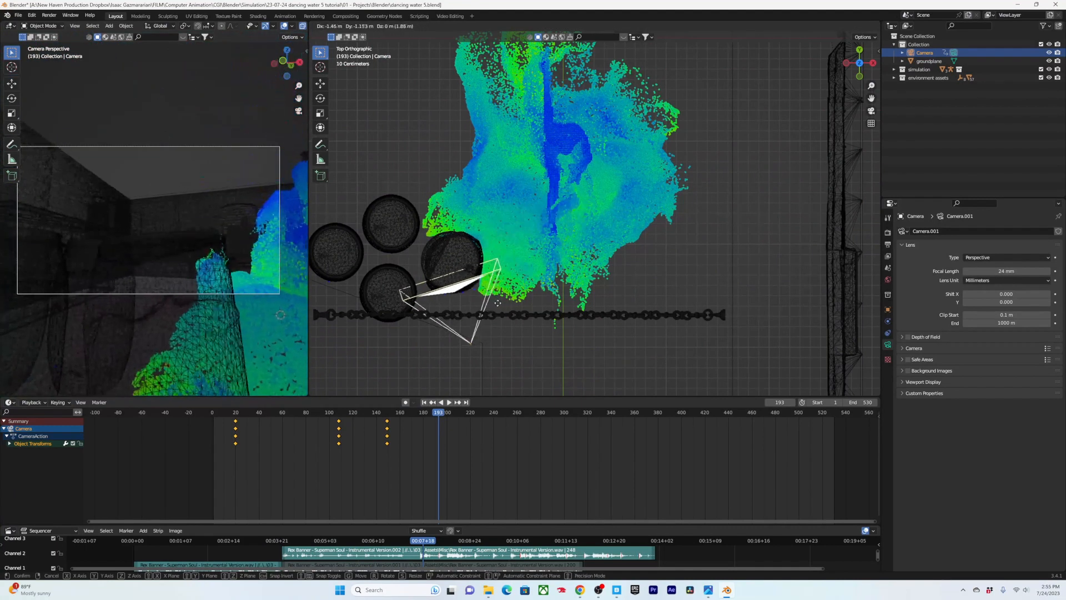
pyautogui.click(522, 315)
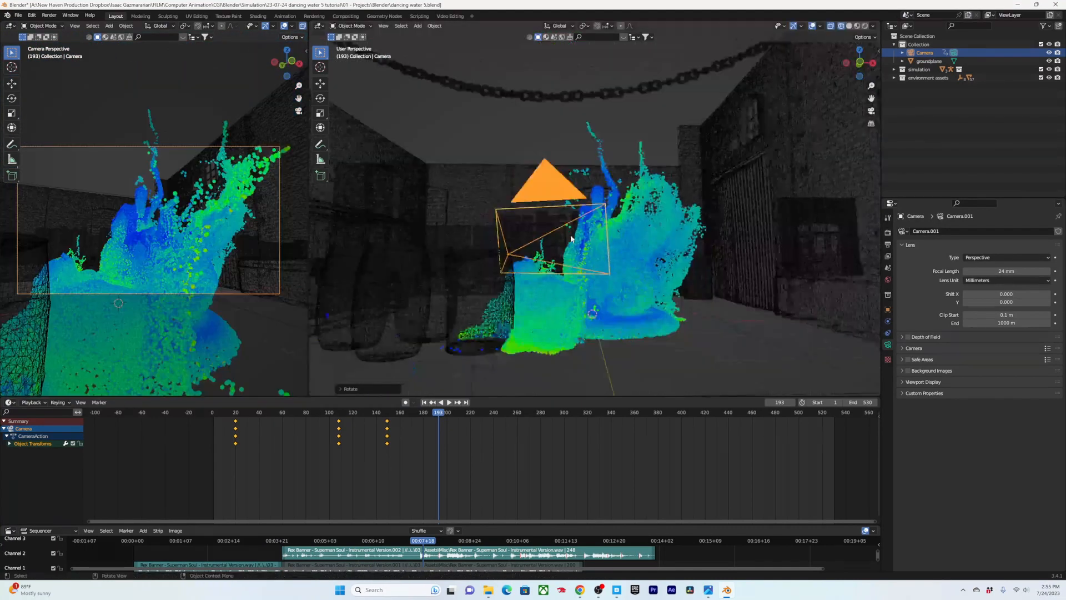
pyautogui.moveTo(506, 261); pyautogui.dragTo(528, 272, button='middle')
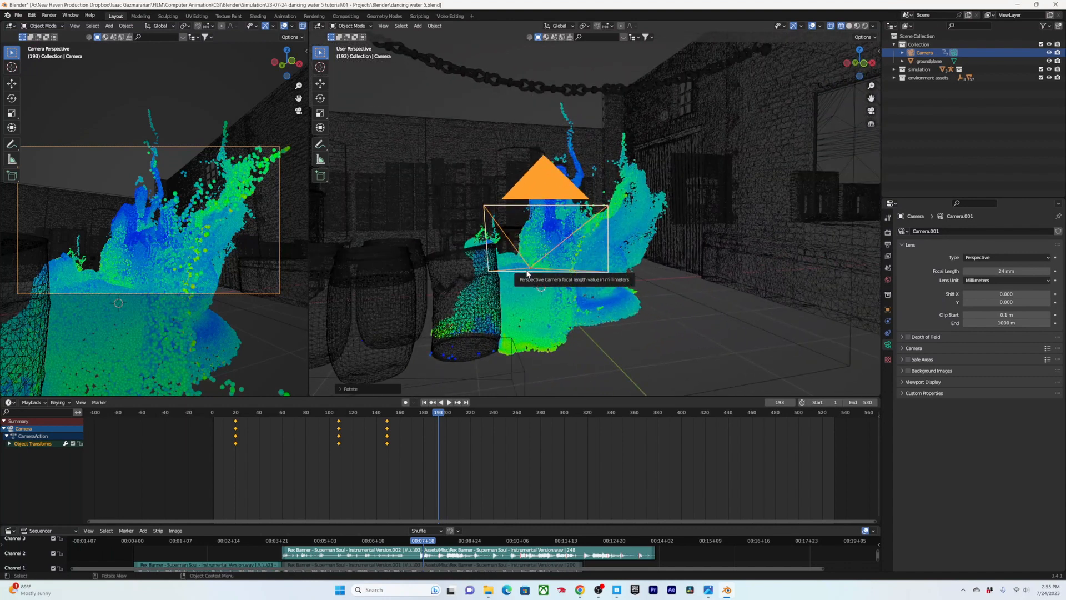
# Step: Raise the camera about 0.3 m along the Z axis and tilt it down about 15° around its local X axis
pyautogui.press('g')
pyautogui.press('z')
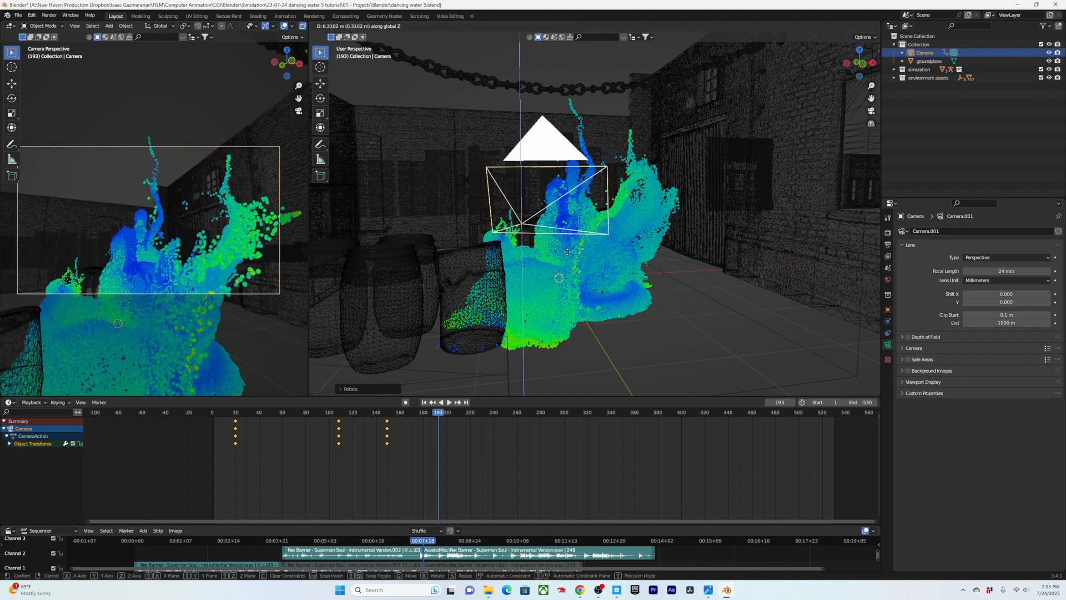
pyautogui.click(567, 252)
pyautogui.moveTo(567, 251); pyautogui.dragTo(521, 251, button='middle')
pyautogui.press('g')
pyautogui.press('z')
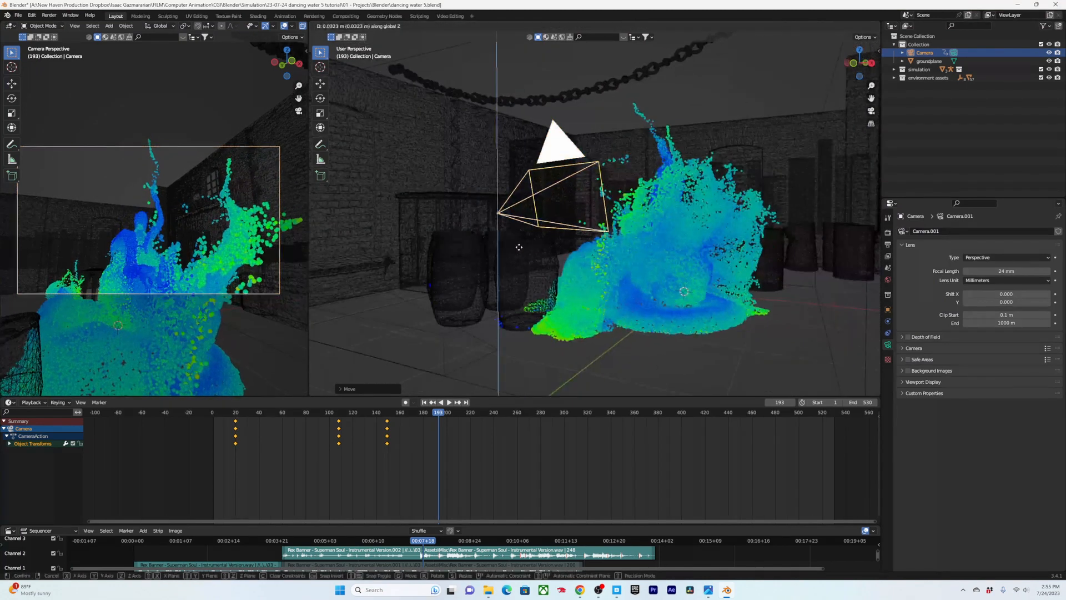
pyautogui.click(519, 247)
pyautogui.press('r')
pyautogui.press('x')
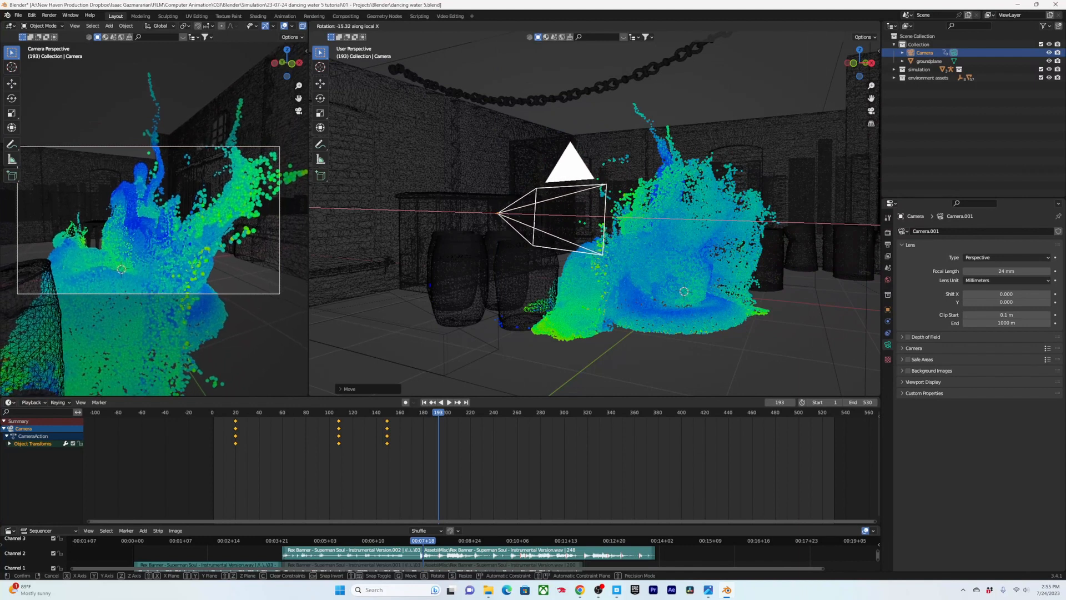
pyautogui.click(580, 236)
# Step: Move the camera farther back from the water in the top view and keyframe that pose at frame 193
pyautogui.press('KP_7')
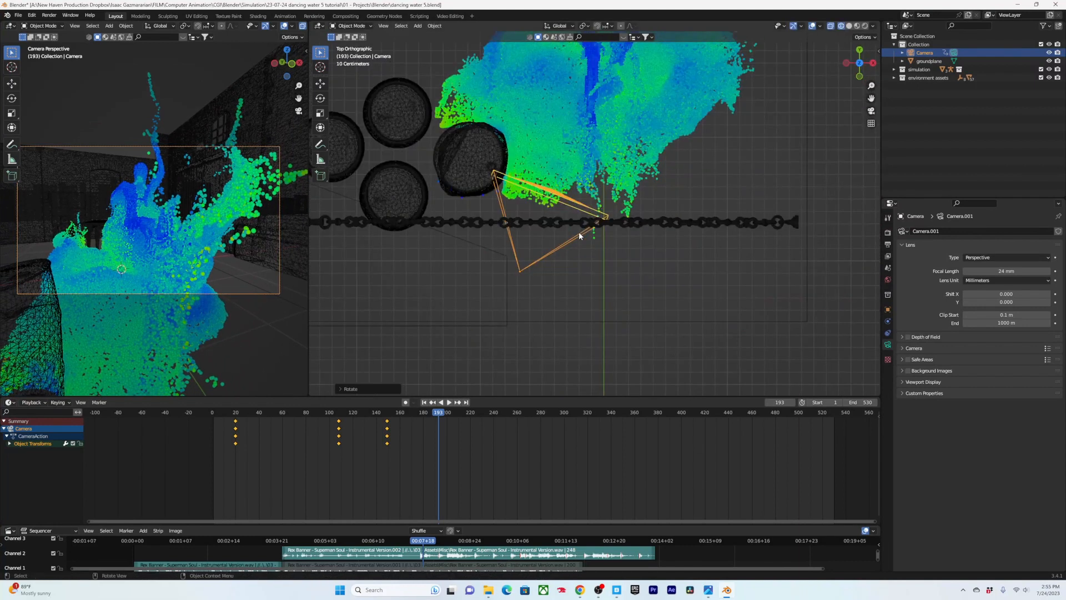
pyautogui.press('g')
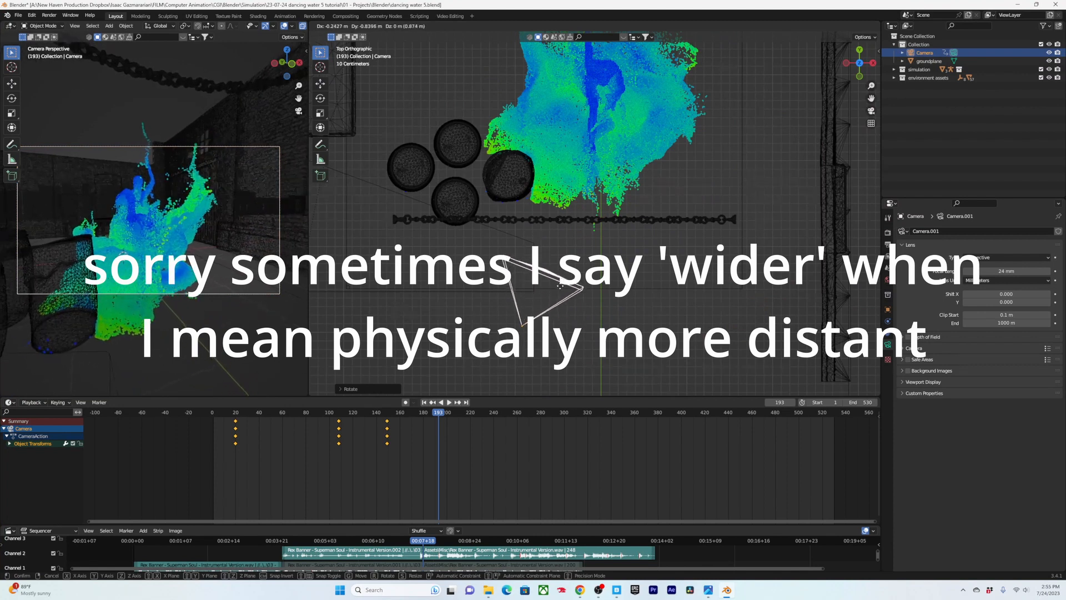
pyautogui.click(560, 302)
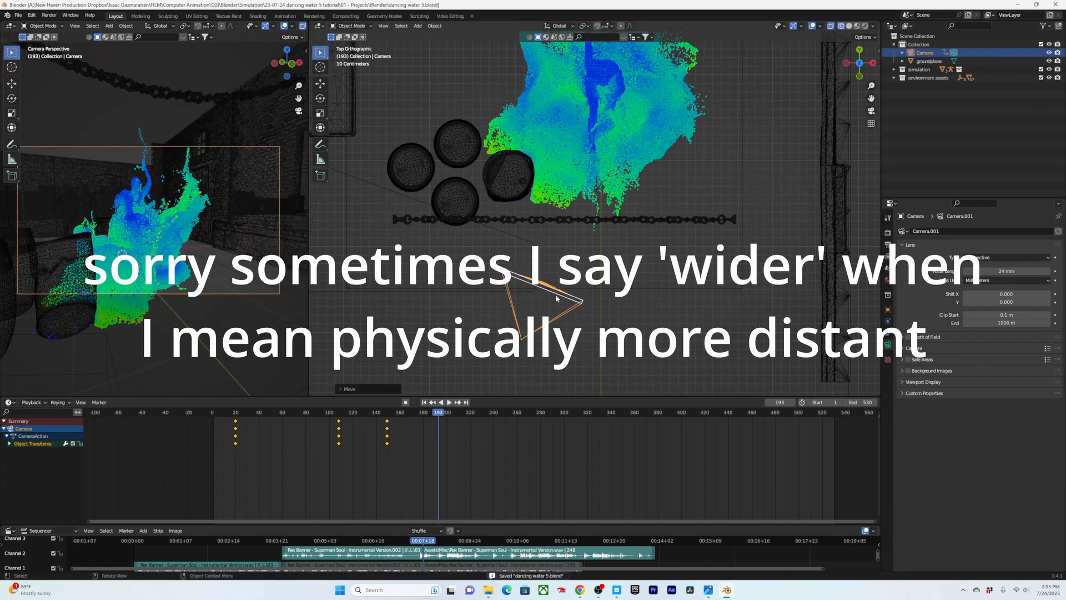
pyautogui.press('i')
pyautogui.click(556, 297)
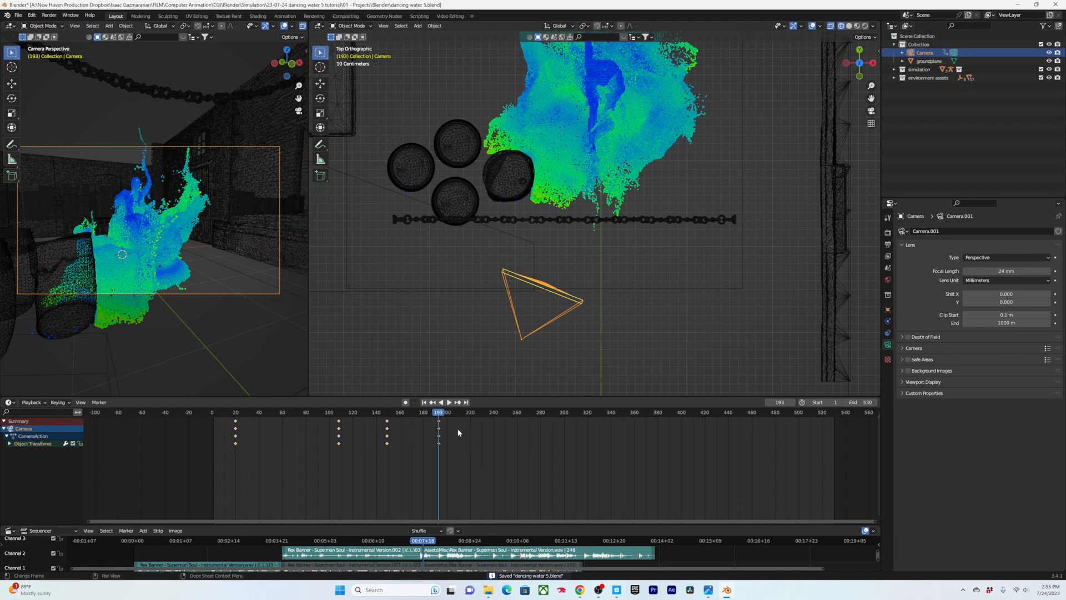
# Step: Play back the camera move leading into the frame 193 keyframe
pyautogui.hotkey('shift', 'ctrl', 'space')
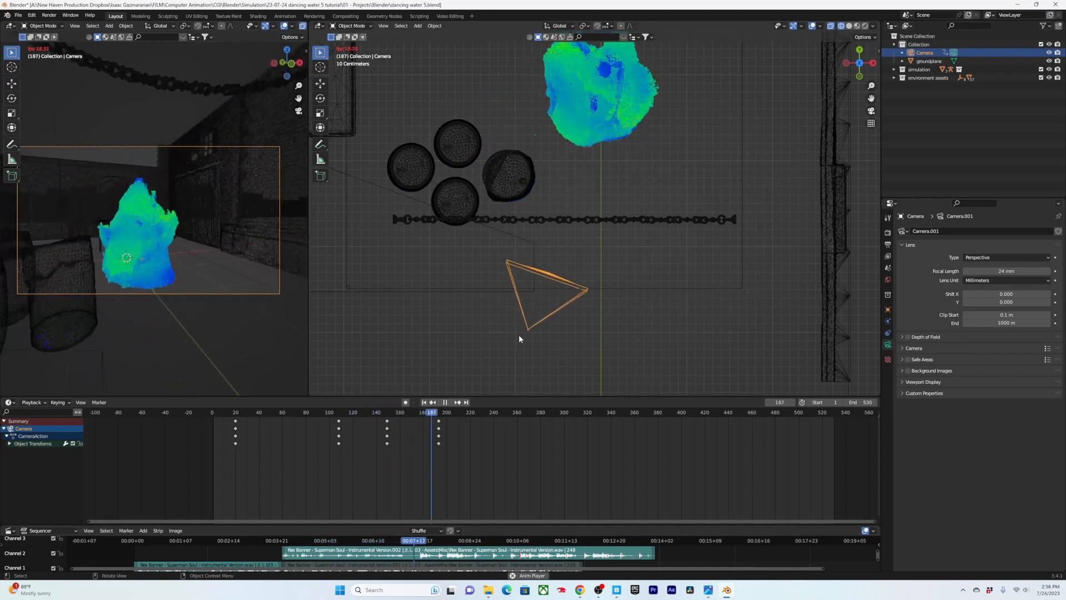
pyautogui.press('space')
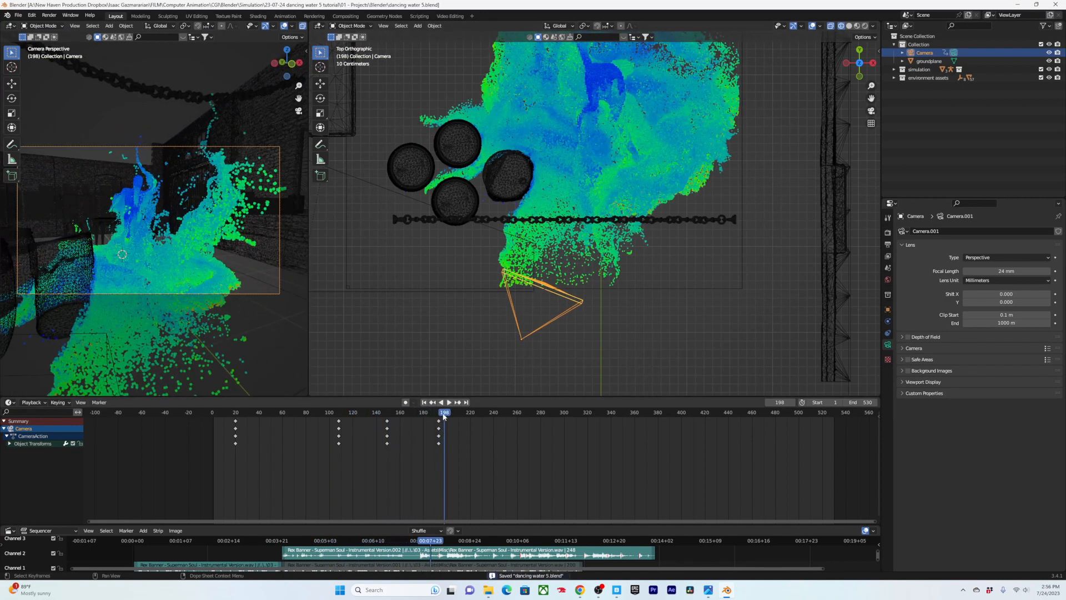
pyautogui.moveTo(443, 415); pyautogui.dragTo(438, 415)
# Step: At frame 149, move the camera sideways toward the barrels and slightly back, rotating it to face the water figure
pyautogui.moveTo(339, 414); pyautogui.dragTo(387, 429)
pyautogui.keyDown('shift'); pyautogui.moveTo(680, 101); pyautogui.dragTo(656, 187, button='middle'); pyautogui.keyUp('shift')
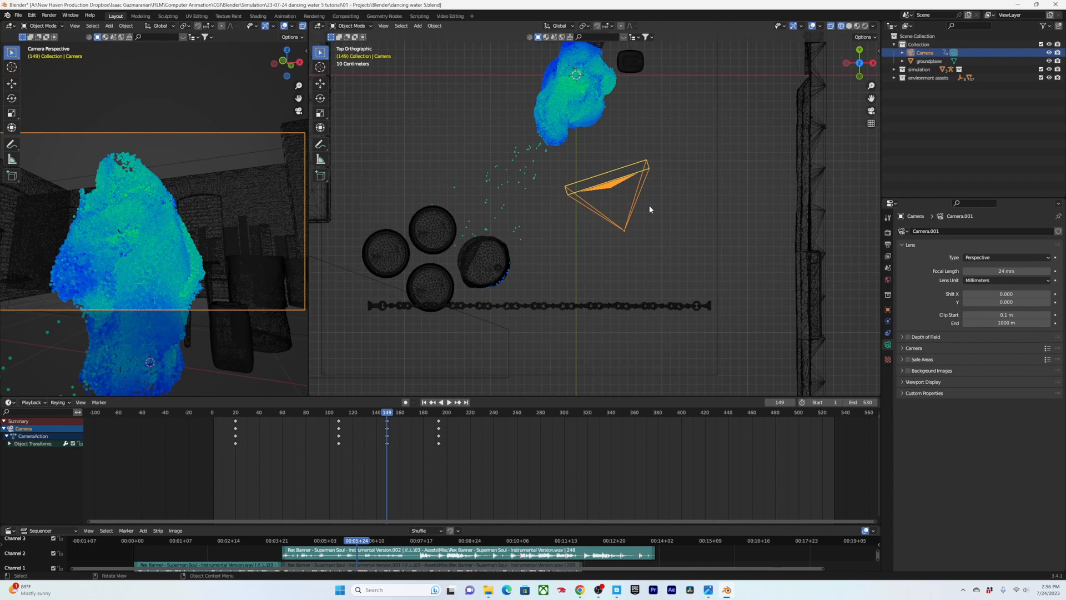
pyautogui.press('g')
pyautogui.click(562, 206)
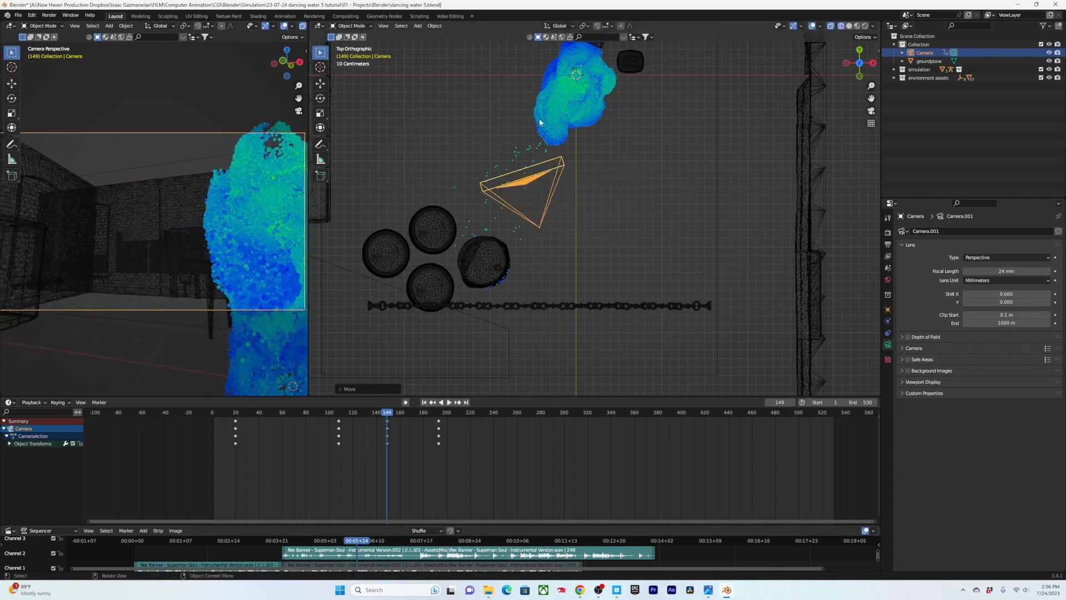
pyautogui.press('r')
pyautogui.click(613, 128)
pyautogui.press('g')
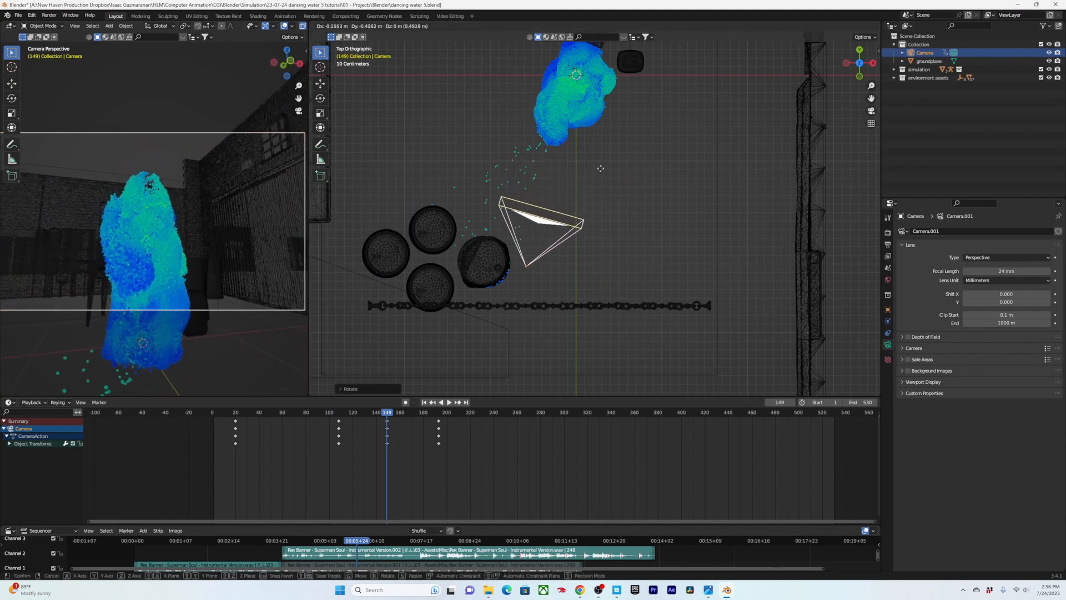
pyautogui.click(597, 192)
# Step: Tilt the camera down around its local X axis, then keyframe that pose at frame 149 and save the file
pyautogui.moveTo(597, 192); pyautogui.dragTo(530, 150, button='middle')
pyautogui.press('r')
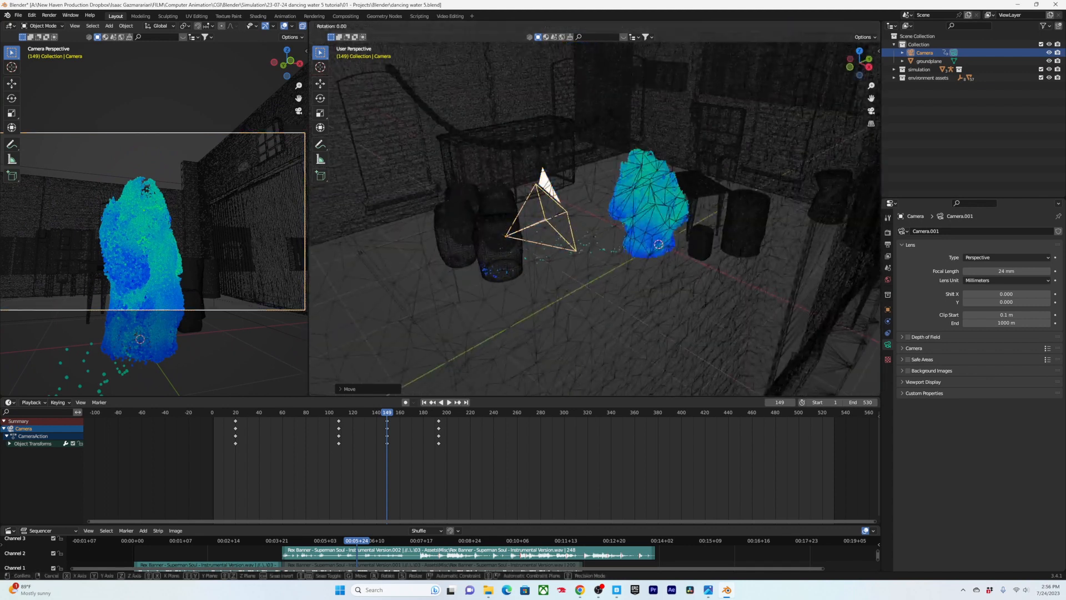
pyautogui.press('x')
pyautogui.press('x')
pyautogui.click(556, 151)
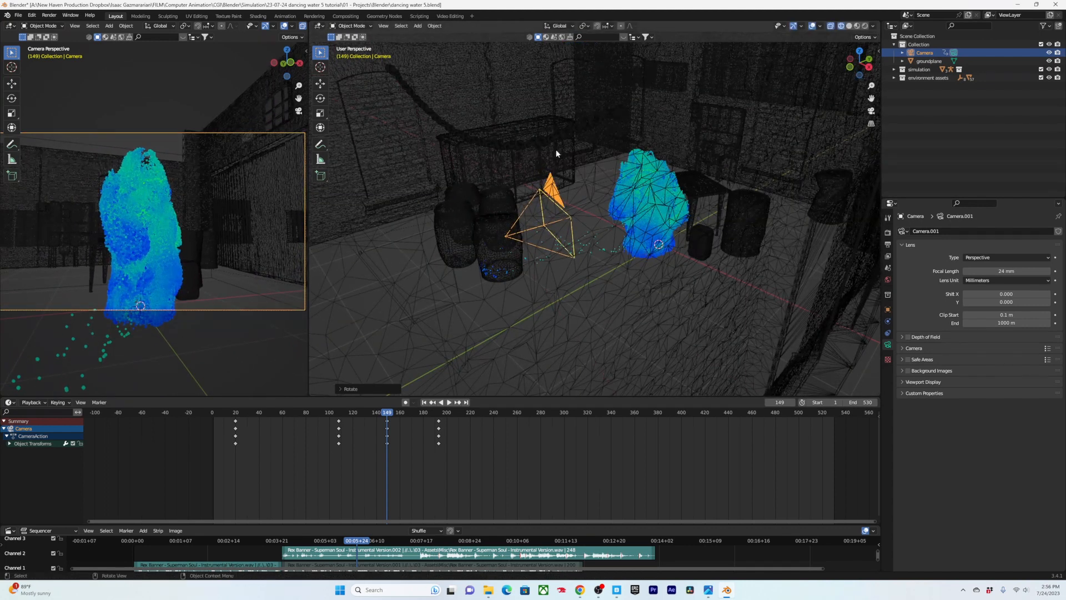
pyautogui.press('i')
pyautogui.click(557, 151)
pyautogui.hotkey('ctrl', 's')
# Step: Play back the revised camera move from before frame 149 through frame 231
pyautogui.moveTo(557, 151); pyautogui.dragTo(539, 240, button='middle')
pyautogui.moveTo(382, 410); pyautogui.dragTo(314, 418)
pyautogui.press('space')
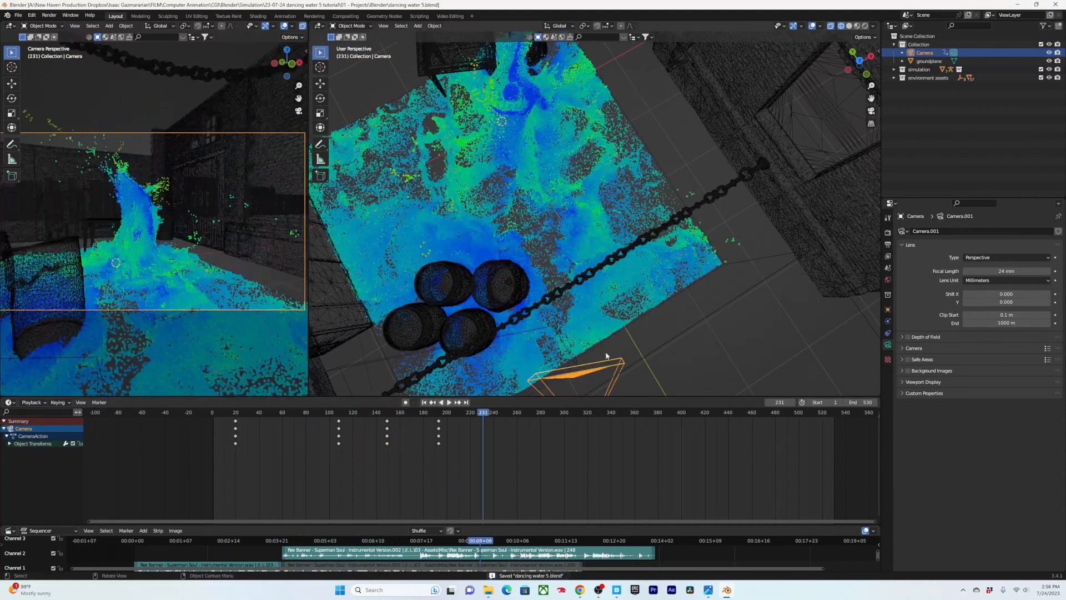
# Step: Reduce the Liquid Domain's particle viewport display amount to 6% and save the file
pyautogui.moveTo(578, 333); pyautogui.dragTo(644, 289, button='middle')
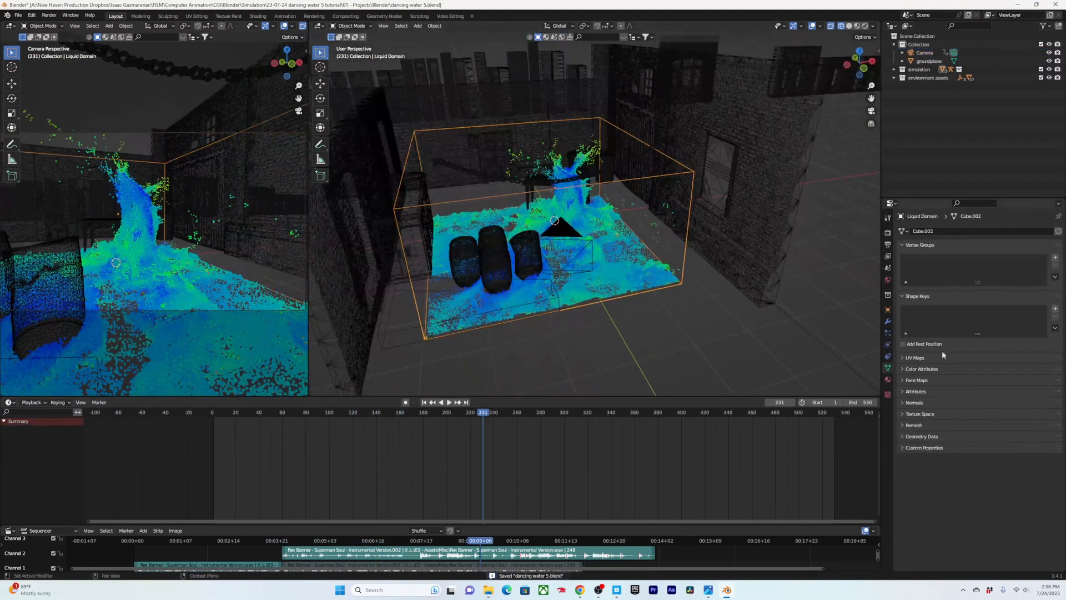
pyautogui.click(888, 332)
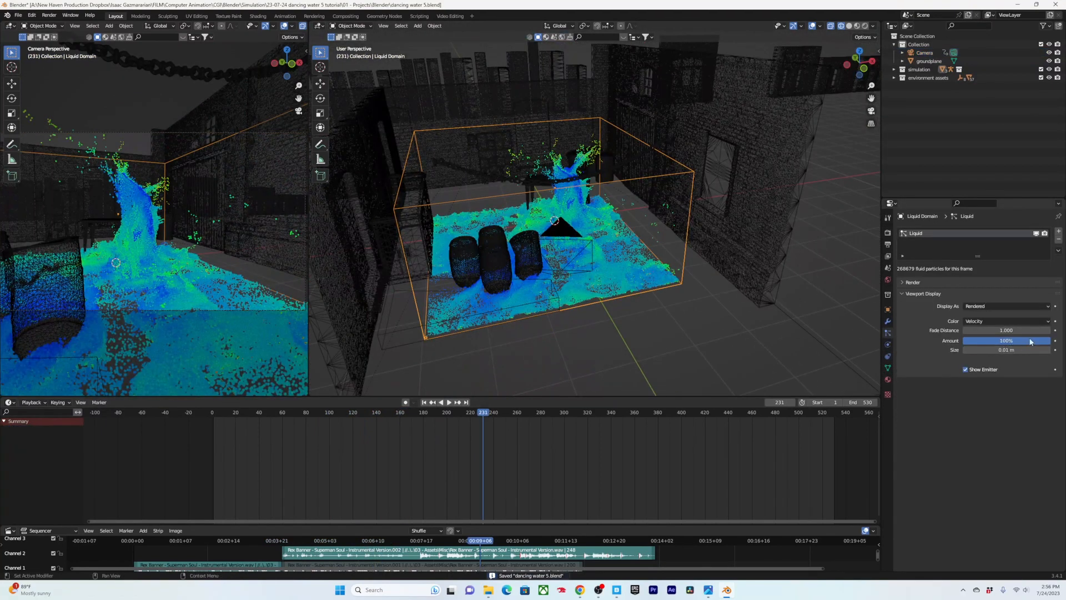
pyautogui.moveTo(1047, 340); pyautogui.dragTo(968, 340)
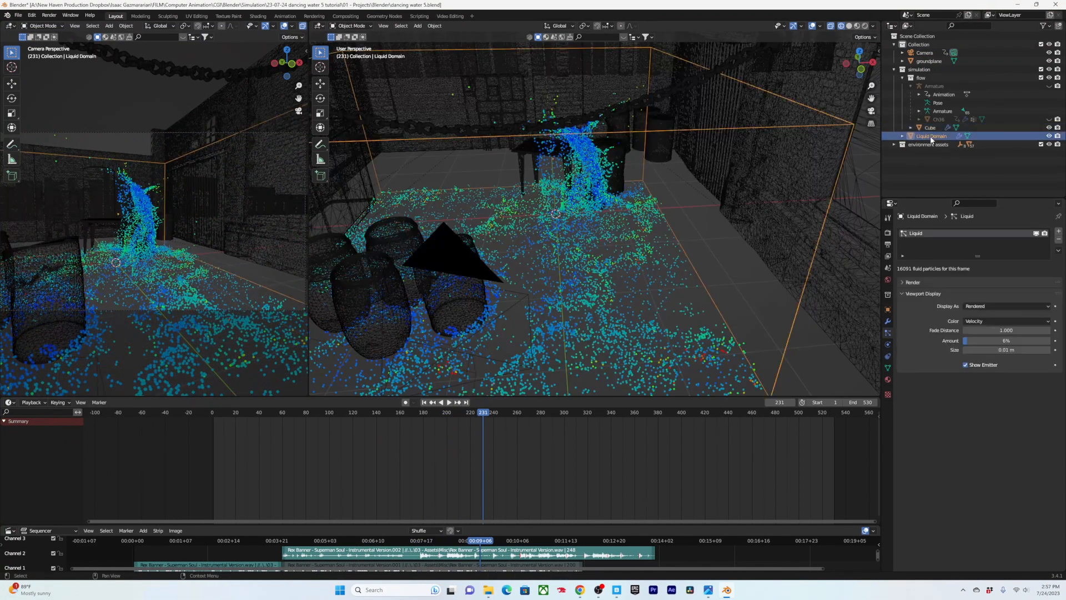
pyautogui.hotkey('ctrl', 's')
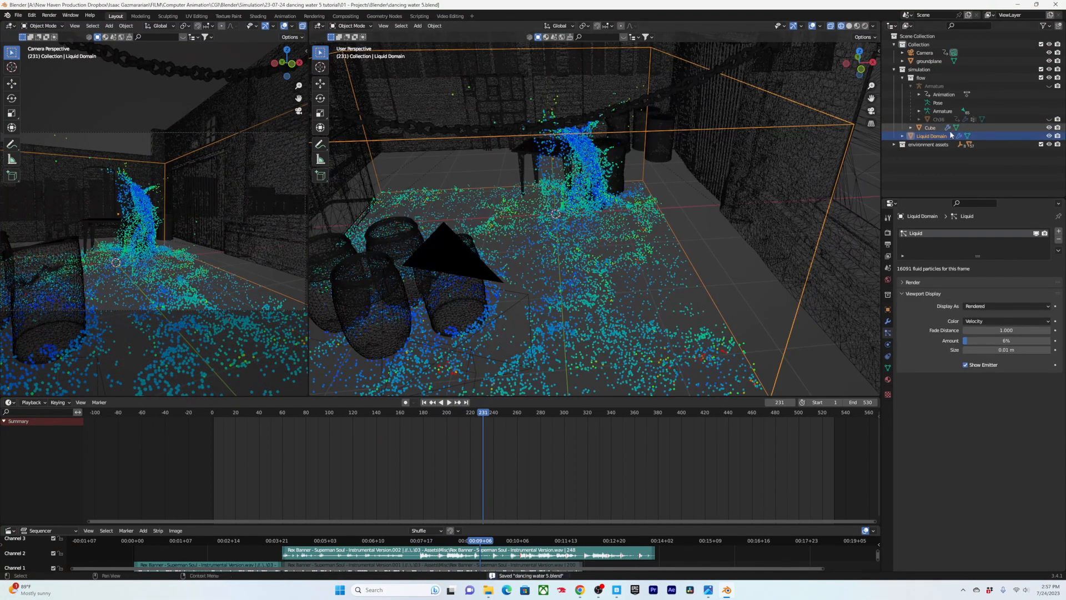
# Step: Show the Disable in Viewports toggles in the outliner and disable the Liquid Domain in viewports
pyautogui.click(1044, 25)
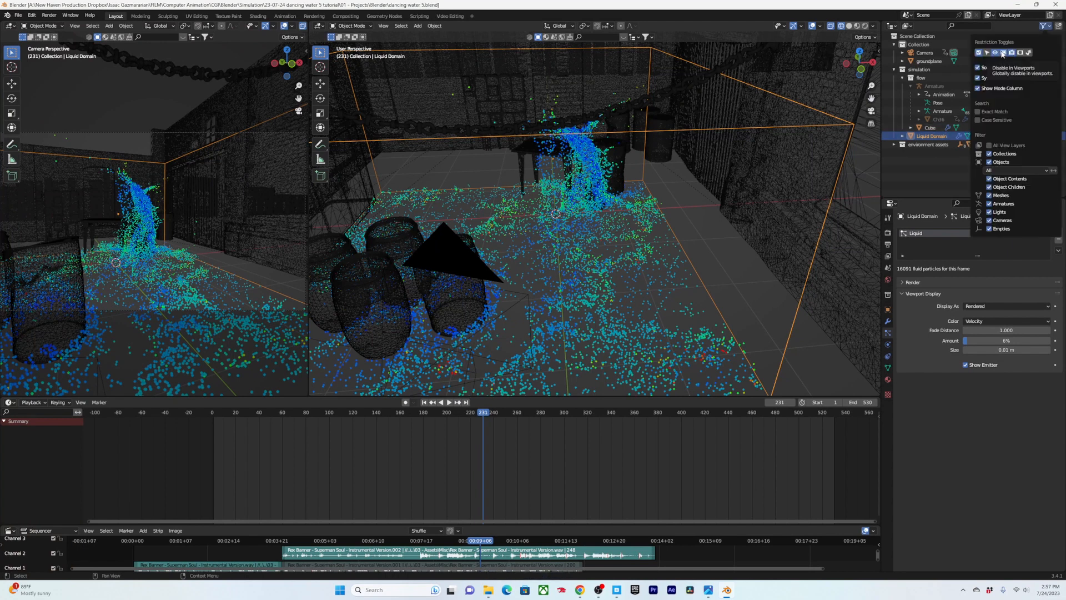
pyautogui.click(1004, 52)
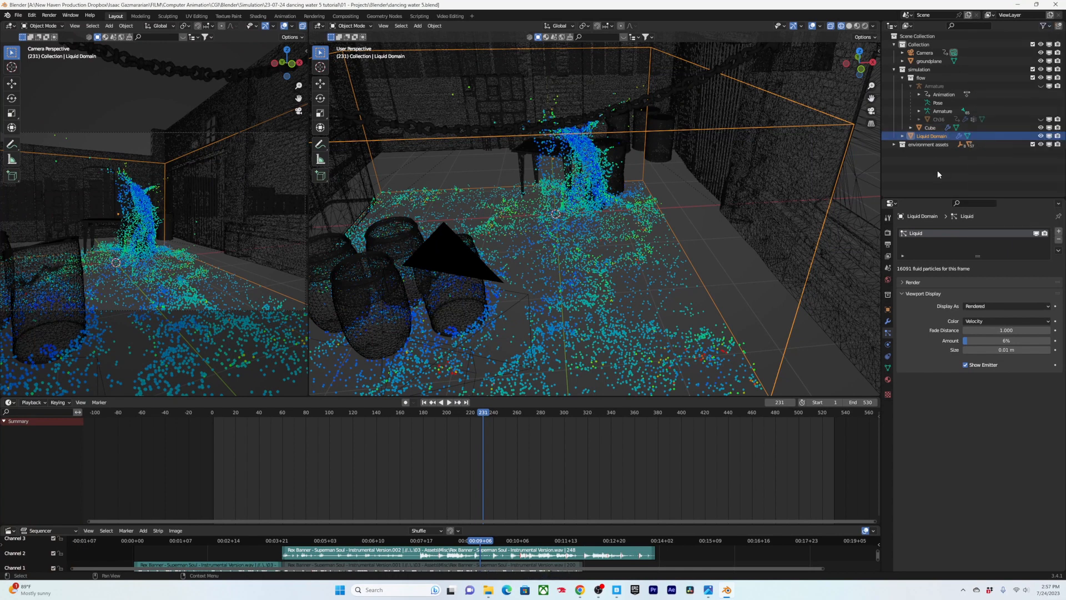
pyautogui.click(1049, 137)
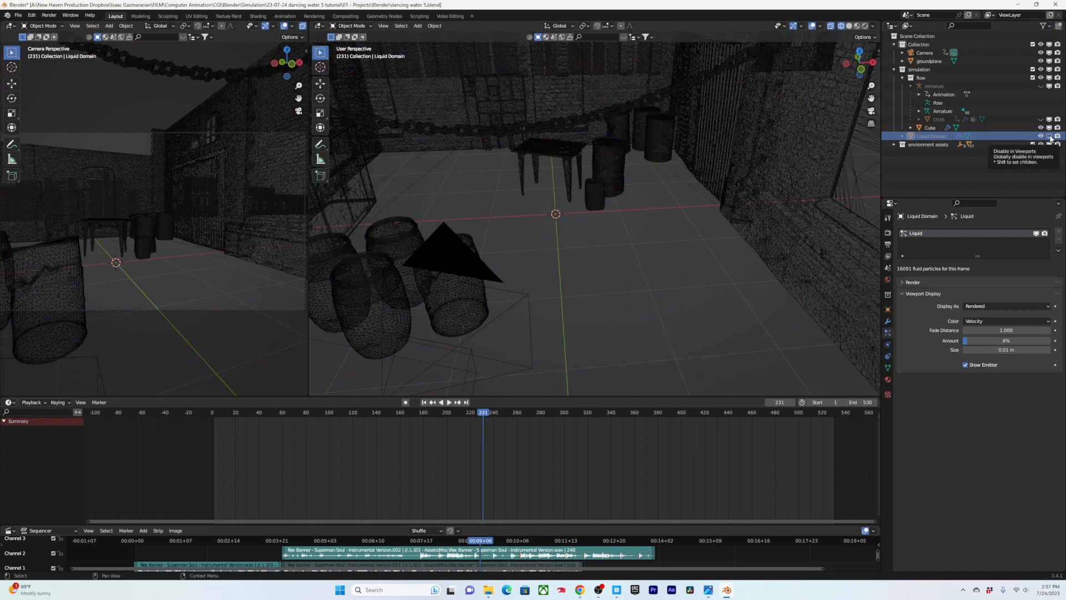
# Step: Unhide the dancer's armature and mesh, and play back and scrub the dance animation without the water
pyautogui.hotkey('alt', 'h')
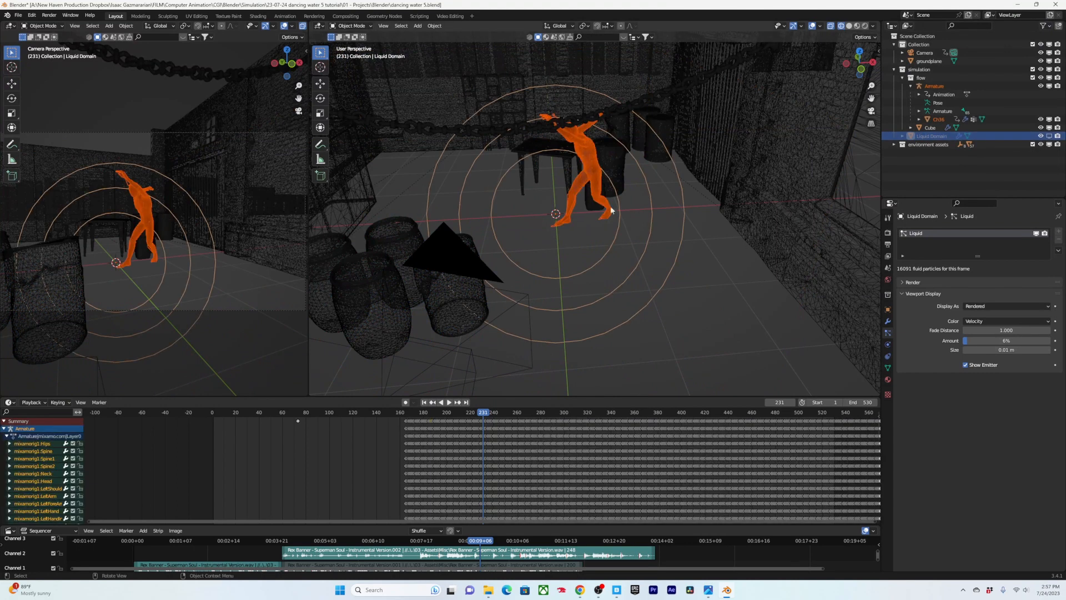
pyautogui.hotkey('shift', 'ctrl', 'space')
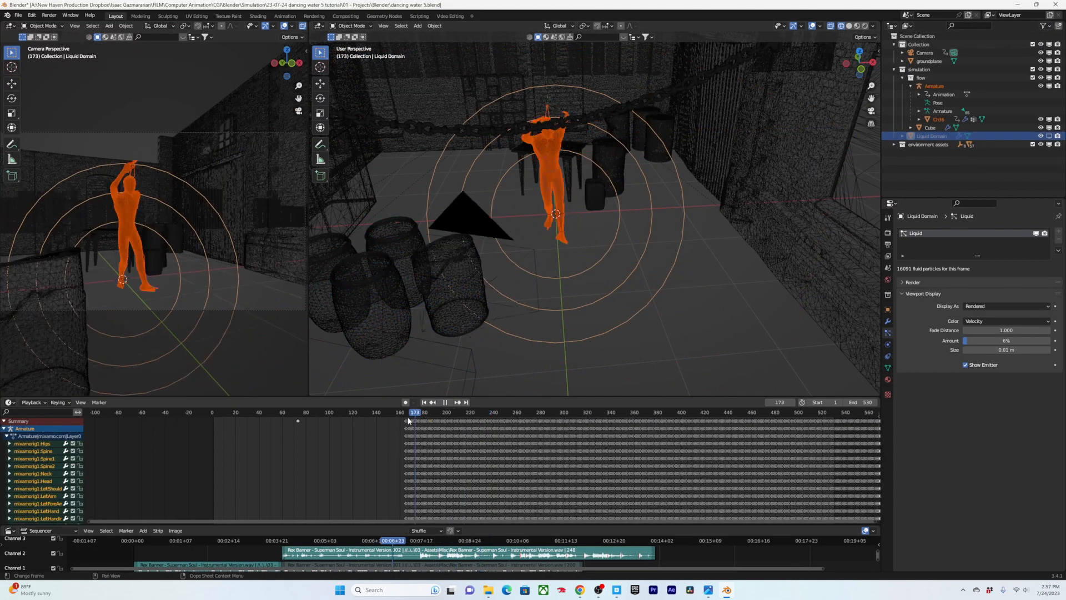
pyautogui.press('Escape')
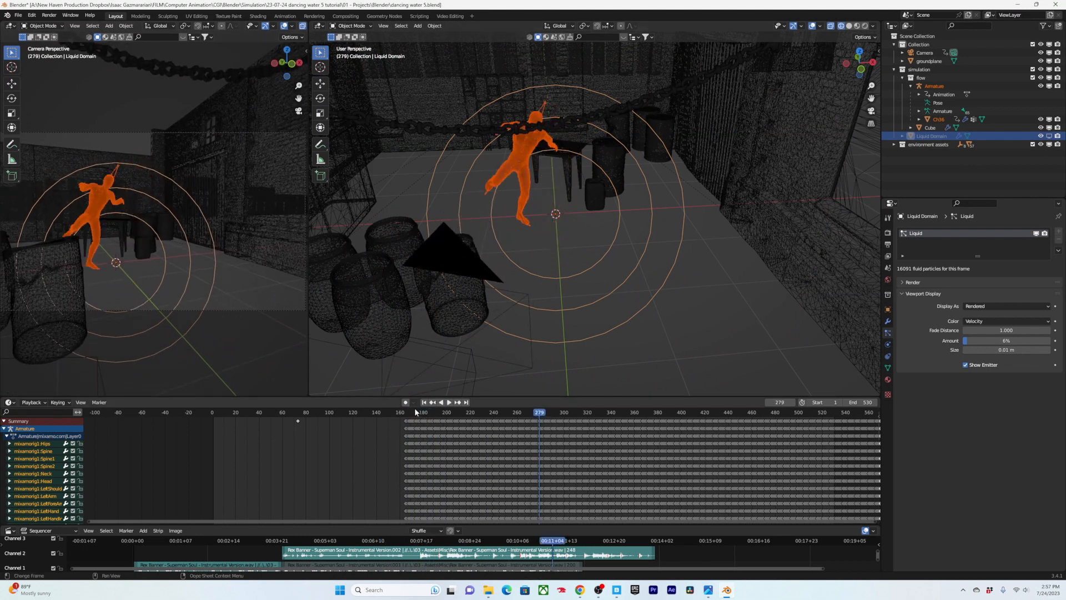
pyautogui.moveTo(405, 416); pyautogui.dragTo(284, 422)
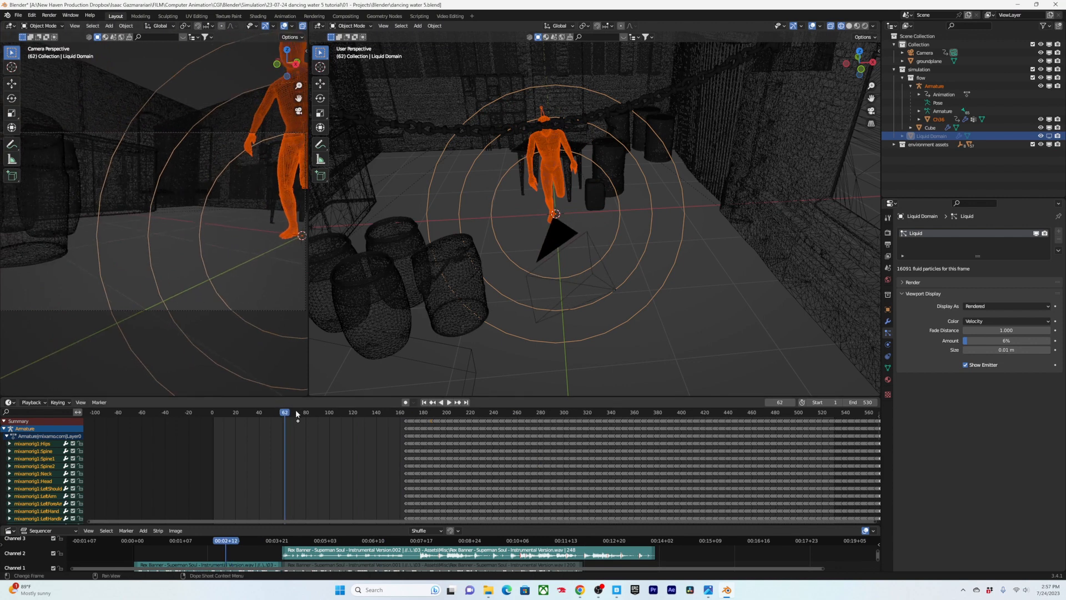
pyautogui.click(326, 414)
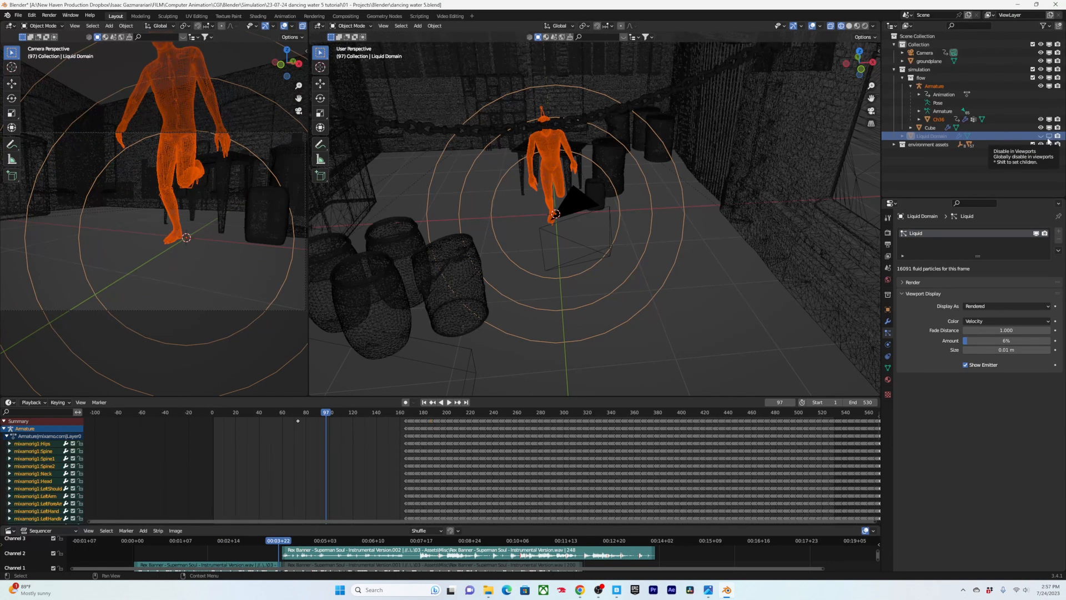
# Step: Re-enable the Liquid Domain in viewports and review the camera move with the thinned-out particles
pyautogui.click(1048, 137)
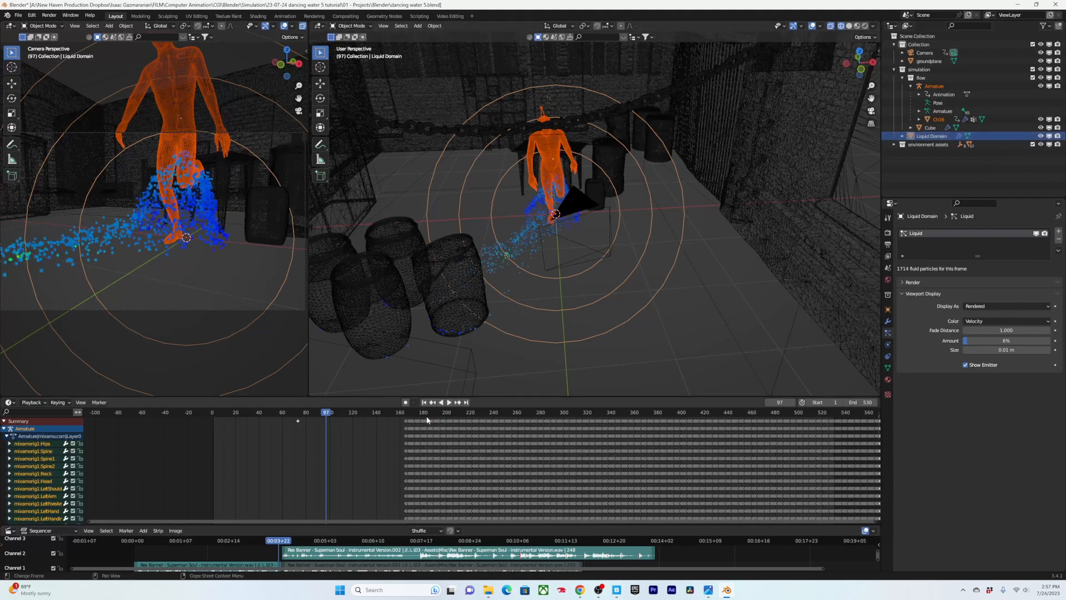
pyautogui.moveTo(317, 418); pyautogui.dragTo(282, 415)
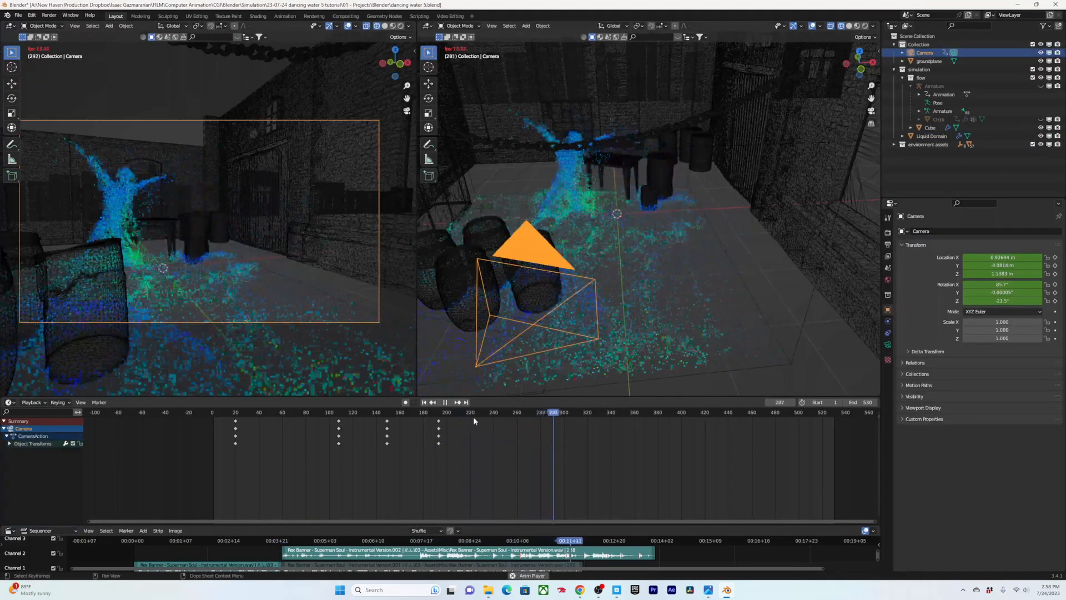
pyautogui.press('Escape')
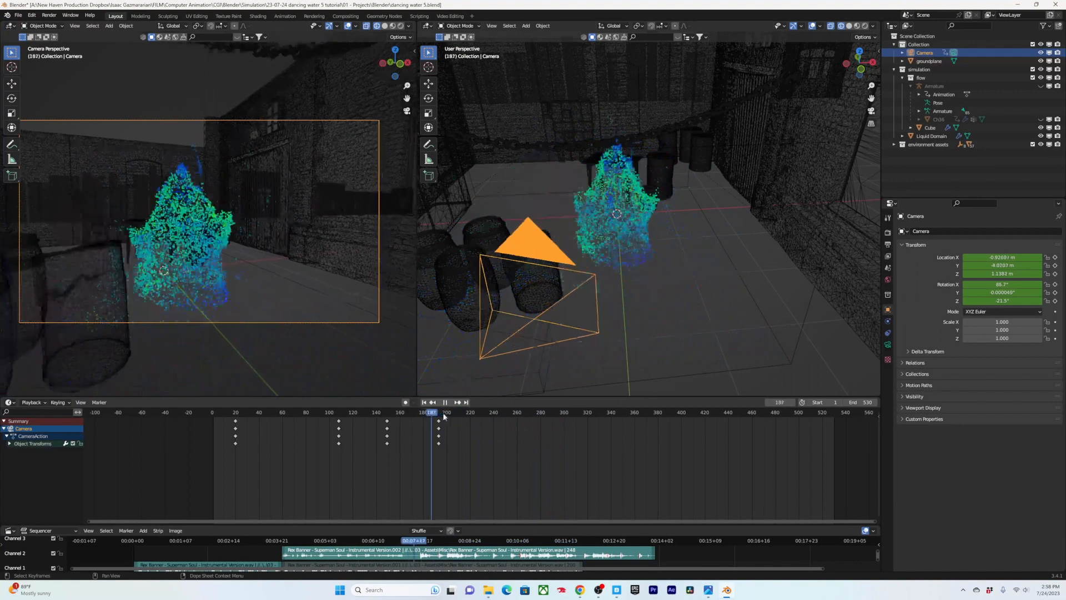
# Step: Stop playback, examine how the water spreads around the barrels from several angles, and select the barrel nearest the water
pyautogui.press('space')
pyautogui.scroll(-4, 574, 243)
pyautogui.scroll(2, 607, 283)
pyautogui.moveTo(601, 238); pyautogui.dragTo(629, 335, button='middle')
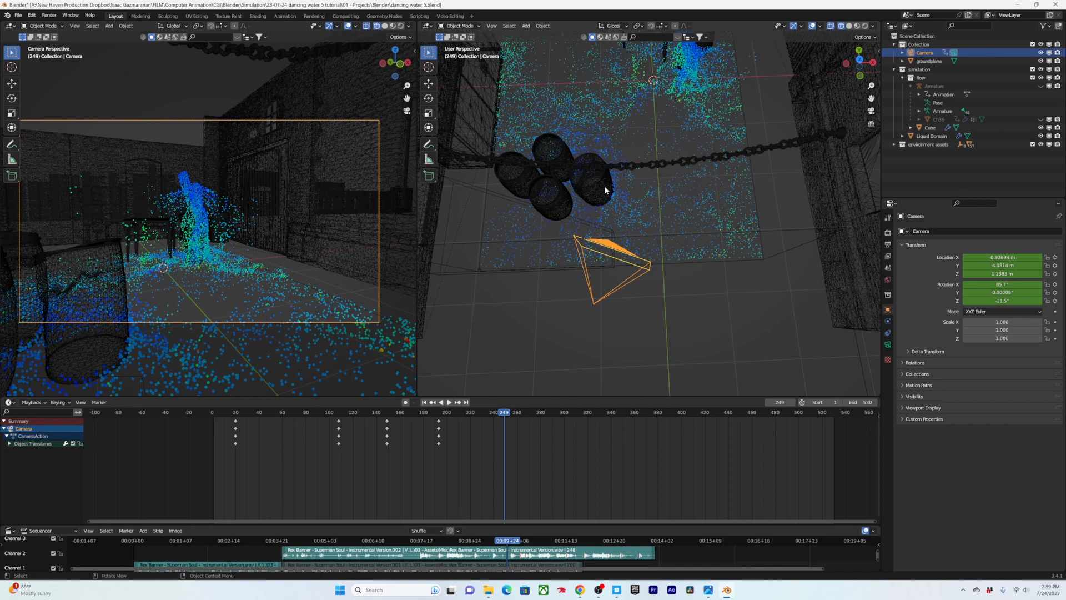
pyautogui.moveTo(605, 190); pyautogui.dragTo(593, 165, button='middle')
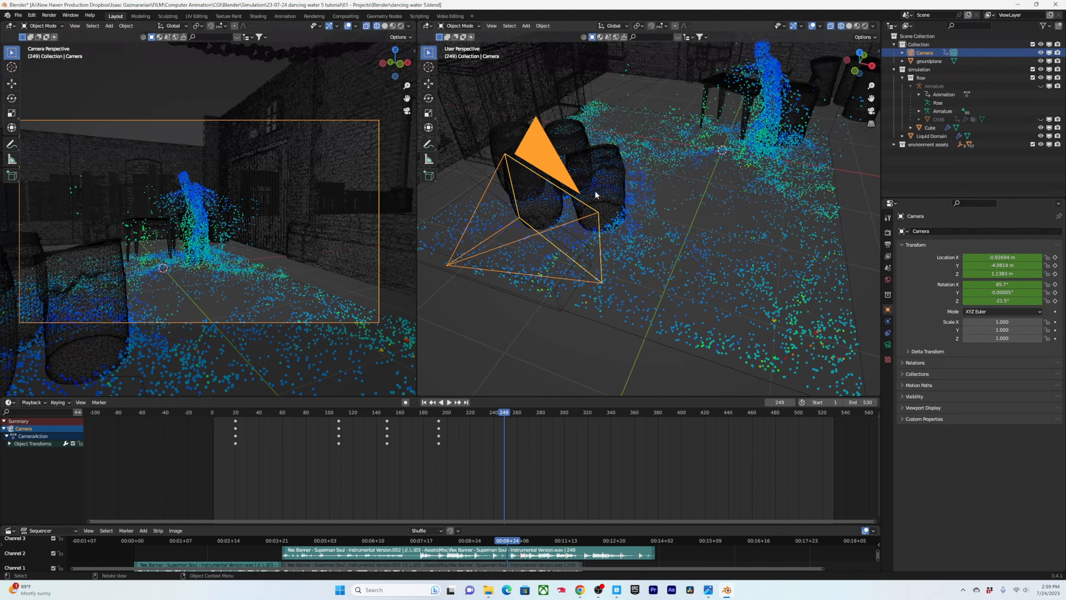
pyautogui.moveTo(595, 191); pyautogui.dragTo(624, 173, button='middle')
pyautogui.click(614, 178)
# Step: Save the file, play and scrub the opening frames of the simulation, and return the playhead to frame 0
pyautogui.hotkey('ctrl', 's')
pyautogui.moveTo(503, 414); pyautogui.dragTo(236, 439)
pyautogui.press('space')
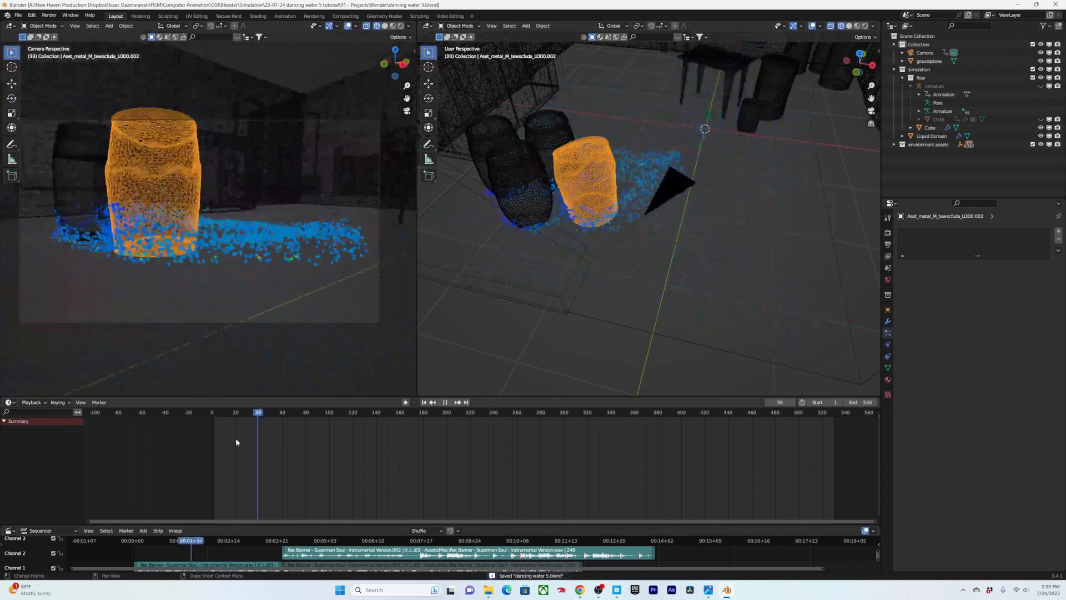
pyautogui.click(219, 439)
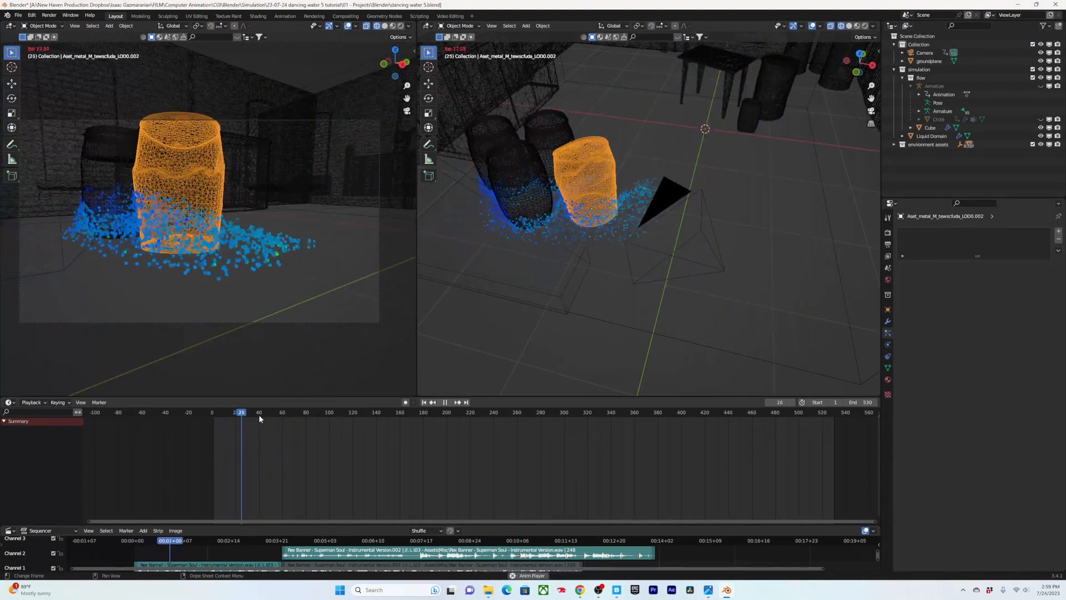
pyautogui.moveTo(276, 415); pyautogui.dragTo(212, 419)
pyautogui.press('space')
pyautogui.hotkey('ctrl', 's')
# Step: Show the barrels in solid shading from a free perspective angle and save the file
pyautogui.moveTo(221, 318); pyautogui.dragTo(225, 261, button='middle')
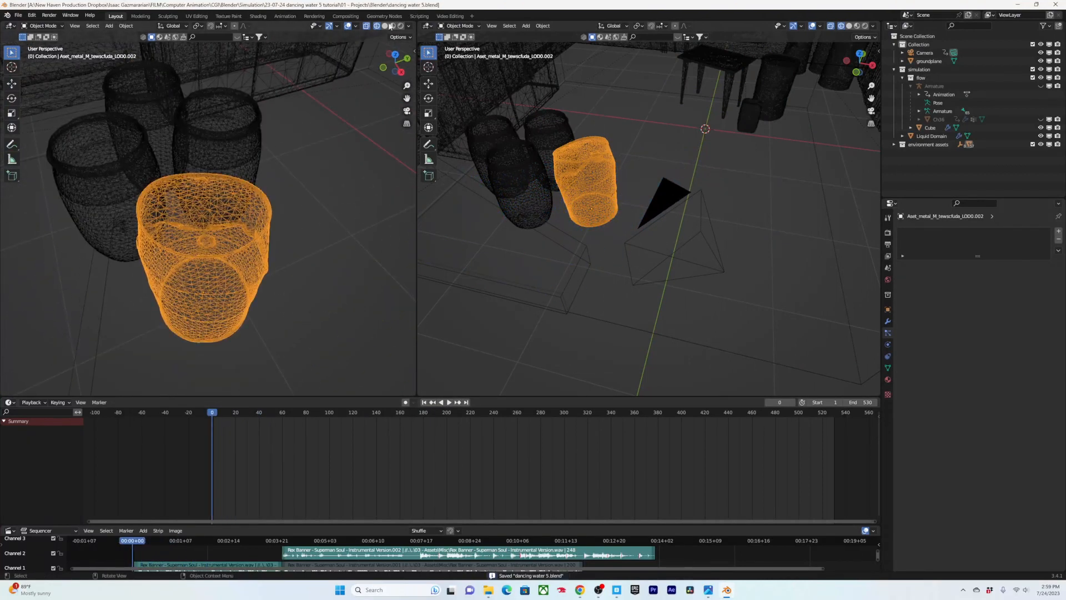
pyautogui.click(392, 26)
pyautogui.moveTo(304, 206)
pyautogui.mouseDown(button='middle')
pyautogui.moveTo(257, 209)
pyautogui.moveTo(297, 145)
pyautogui.moveTo(298, 104)
pyautogui.mouseUp(button='middle')
pyautogui.click(384, 26)
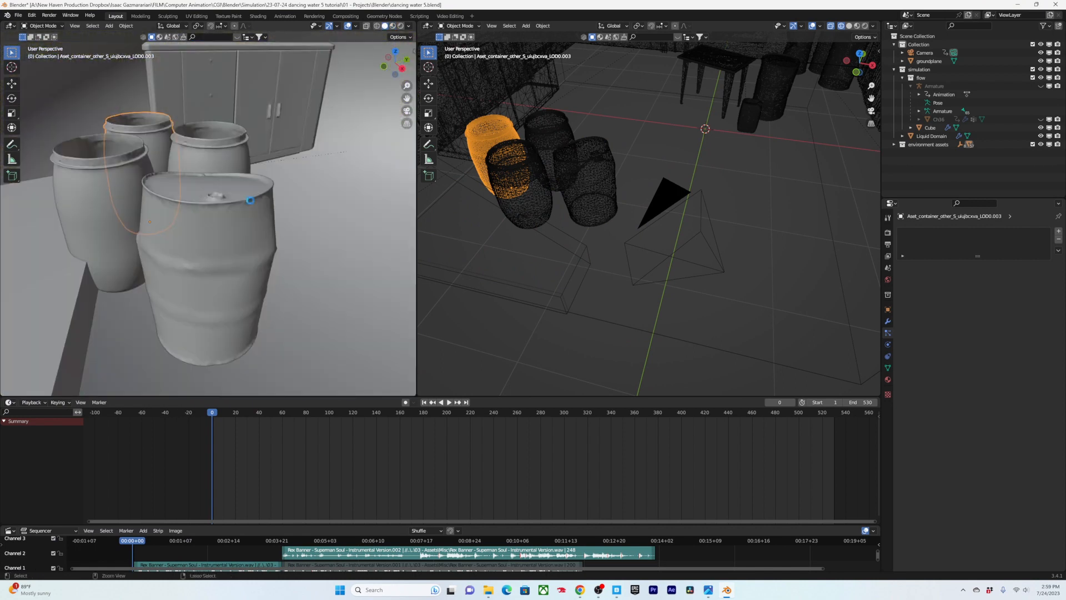
pyautogui.hotkey('ctrl', 's')
# Step: Examine the barrel cluster and the open floor around it, select the open barrel beside the ledge, and save the file
pyautogui.scroll(-4, 238, 235)
pyautogui.scroll(4, 237, 235)
pyautogui.moveTo(237, 235); pyautogui.dragTo(196, 246, button='middle')
pyautogui.scroll(-4, 195, 246)
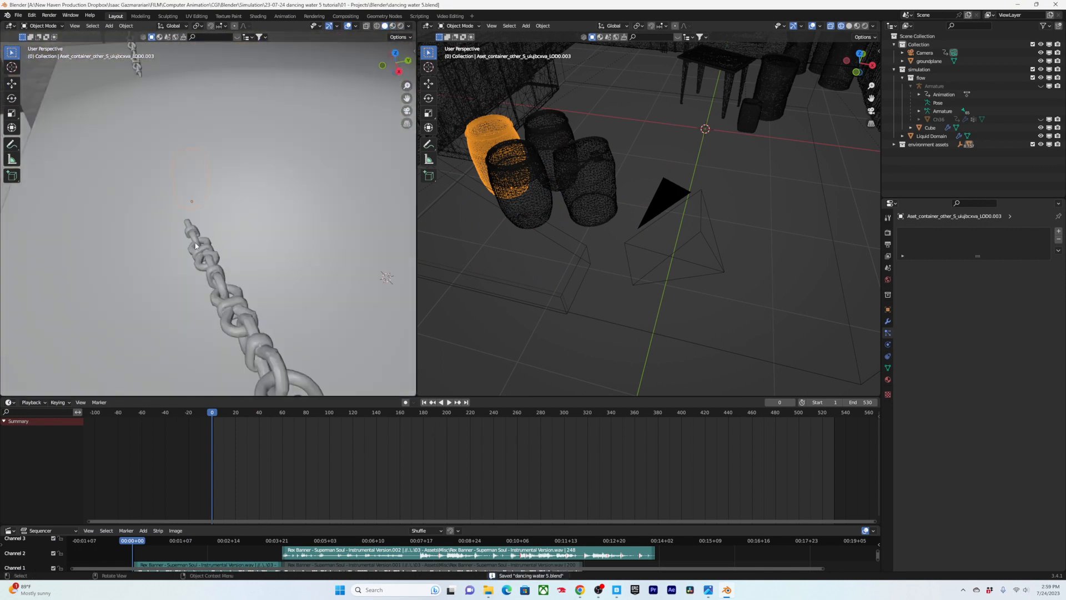
pyautogui.scroll(10, 196, 246)
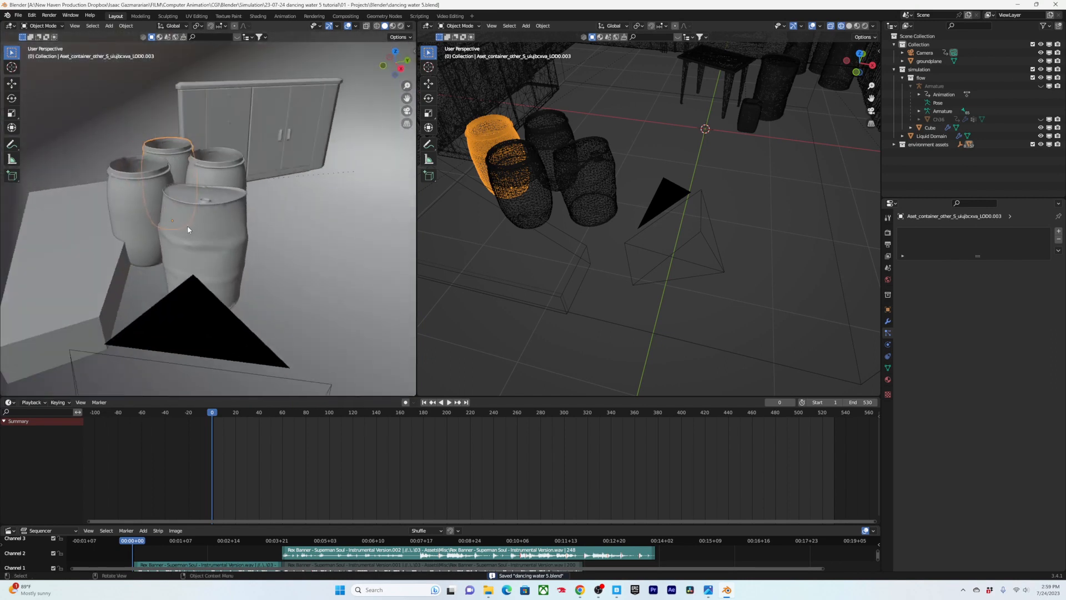
pyautogui.scroll(3, 188, 226)
pyautogui.scroll(-3, 187, 225)
pyautogui.click(138, 209)
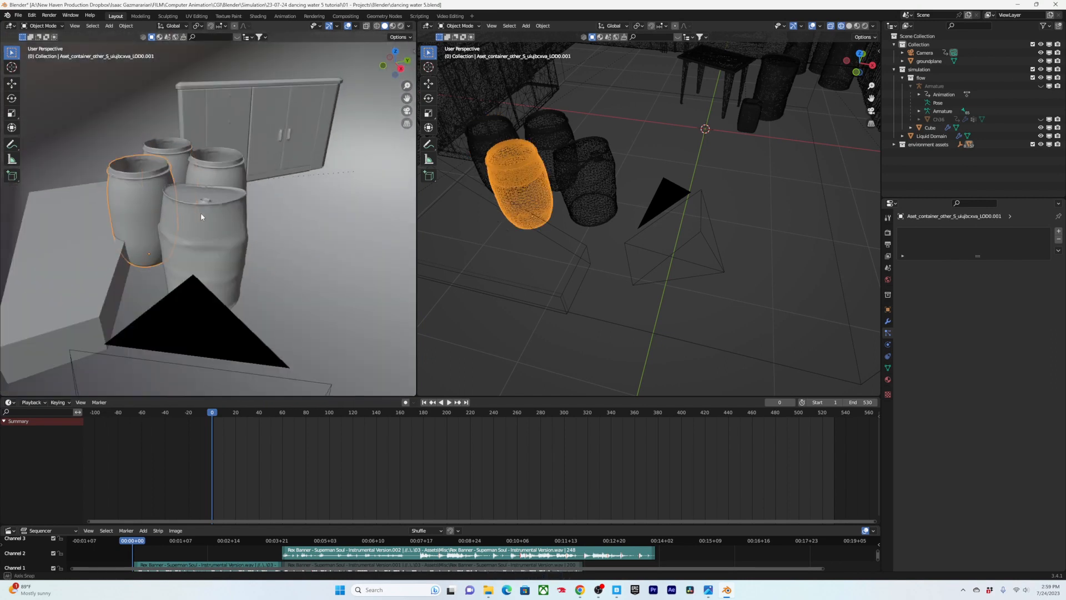
pyautogui.scroll(-3, 202, 215)
pyautogui.moveTo(205, 209); pyautogui.dragTo(60, 208, button='middle')
pyautogui.scroll(3, 59, 208)
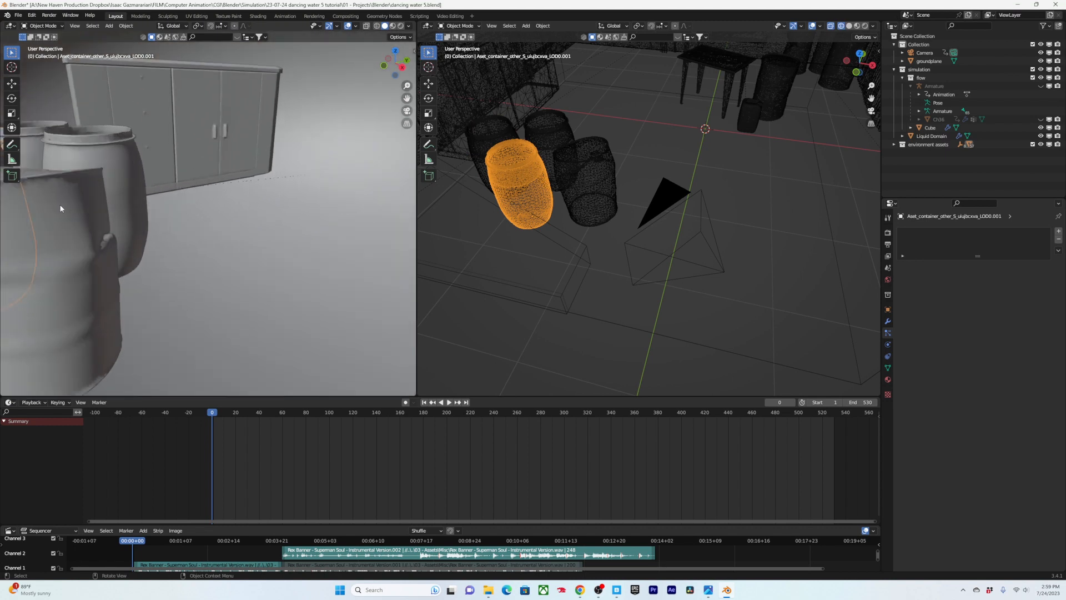
pyautogui.scroll(-5, 62, 209)
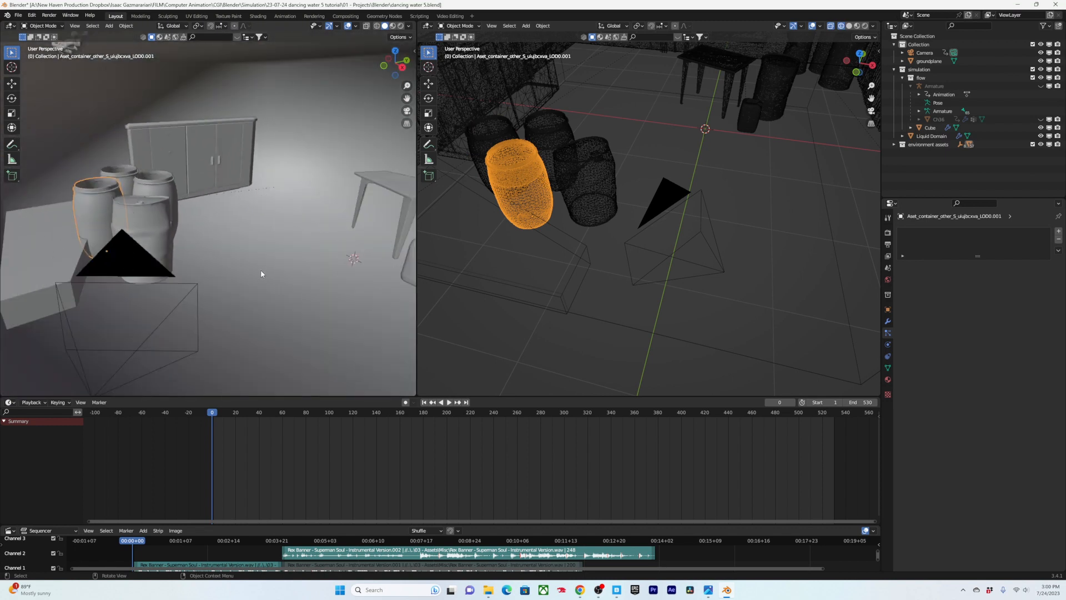
pyautogui.hotkey('ctrl', 's')
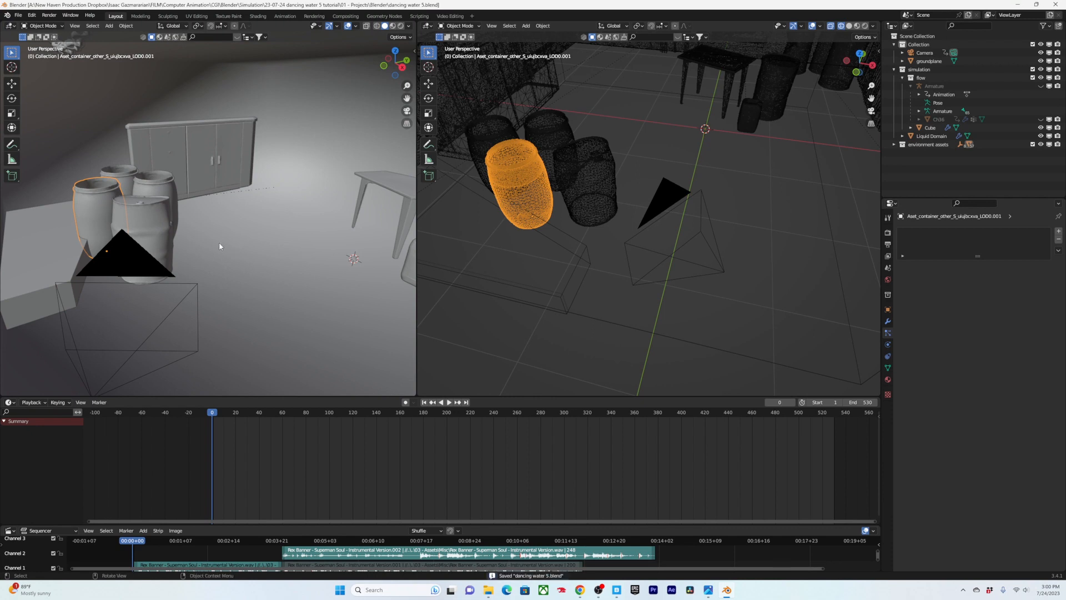
# Step: Duplicate the selected barrel in a wireframe top view and place the copy on the open floor past the chain
pyautogui.hotkey('shift', 'z')
pyautogui.press('KP_Decimal')
pyautogui.press('KP_7')
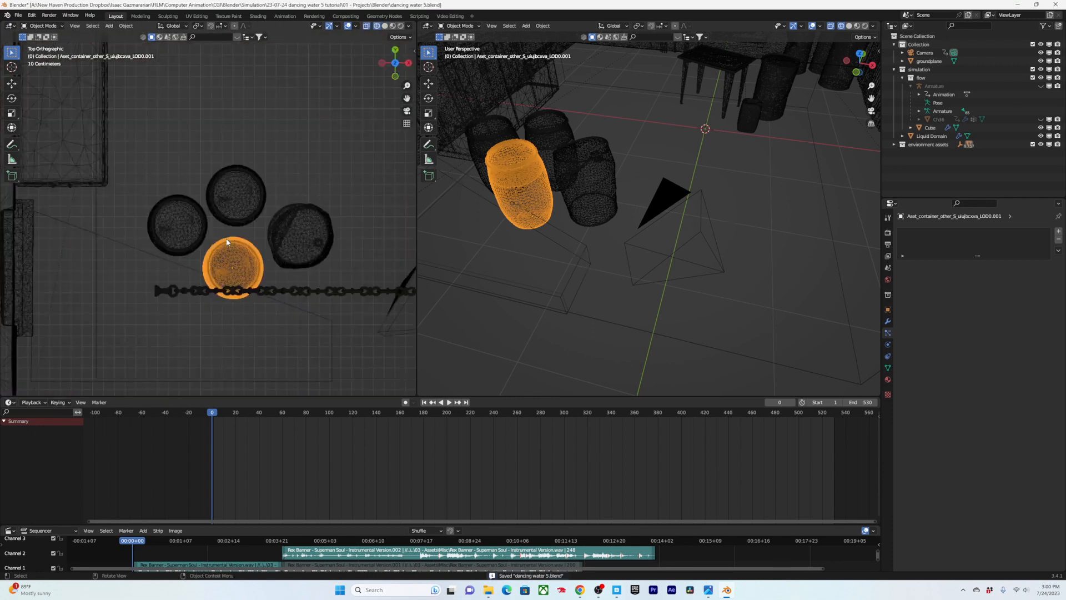
pyautogui.keyDown('shift'); pyautogui.moveTo(247, 220); pyautogui.dragTo(299, 73, button='middle'); pyautogui.keyUp('shift')
pyautogui.keyDown('shift'); pyautogui.moveTo(314, 138); pyautogui.dragTo(264, 142, button='middle'); pyautogui.keyUp('shift')
pyautogui.hotkey('shift', 'd')
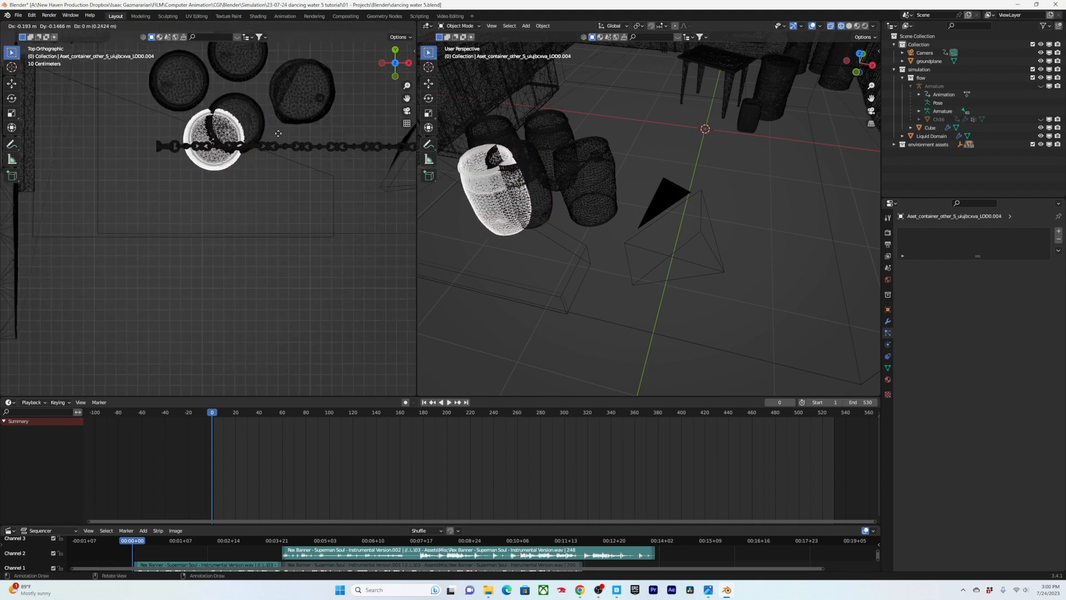
pyautogui.click(220, 220)
# Step: Rotate the copied barrel about 92° in the right side view to lay it on its side
pyautogui.press('KP_3')
pyautogui.press('r')
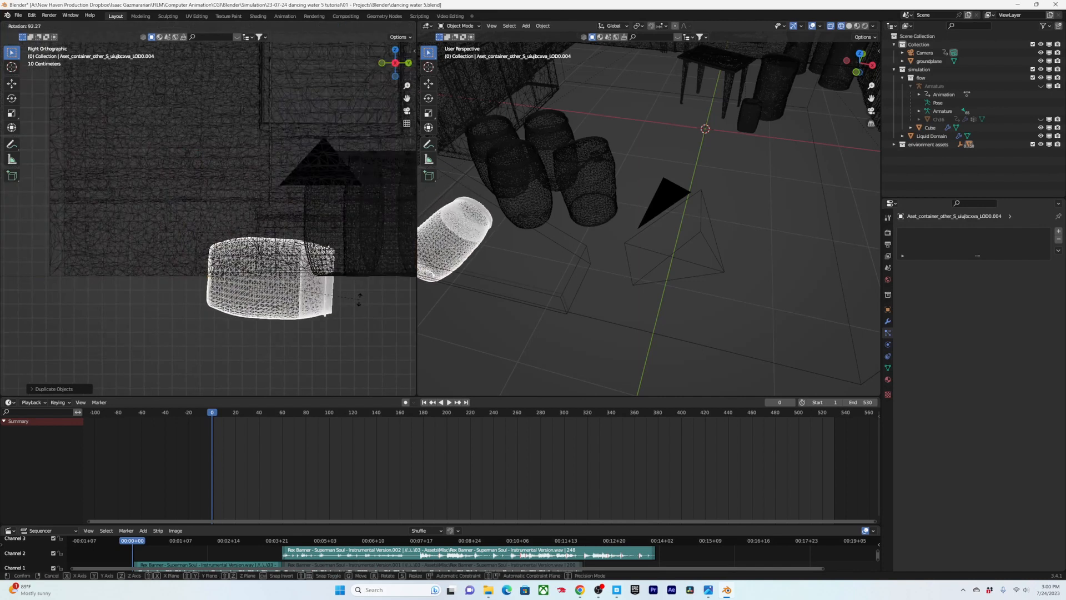
pyautogui.click(359, 299)
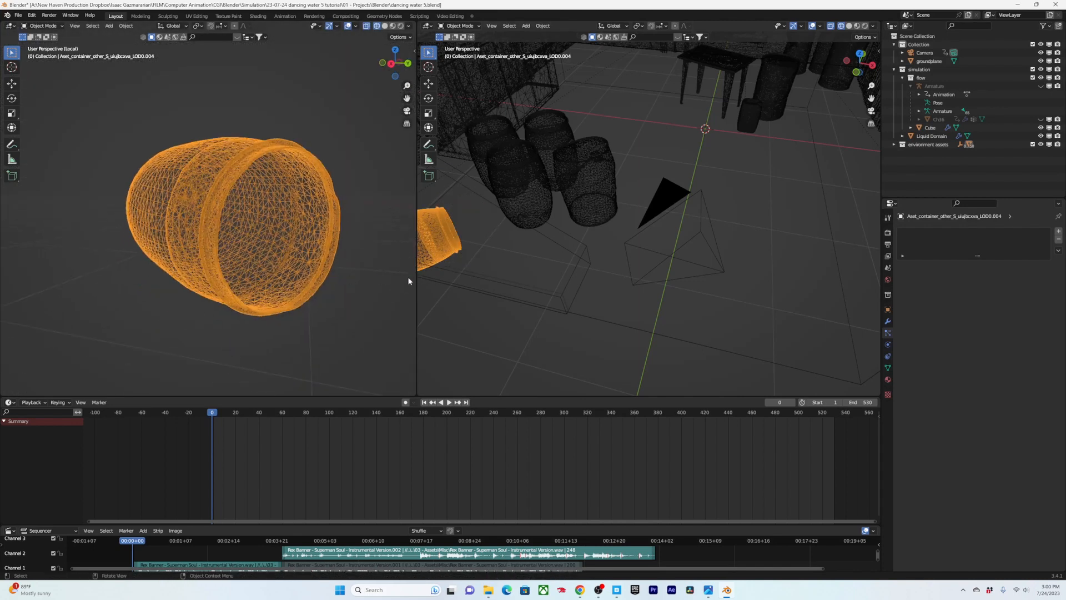
# Step: Enlarge the viewport with the isolated barrel copy and set its X and Z rotation to 0°
pyautogui.moveTo(417, 283); pyautogui.dragTo(855, 280)
pyautogui.press('KP_7')
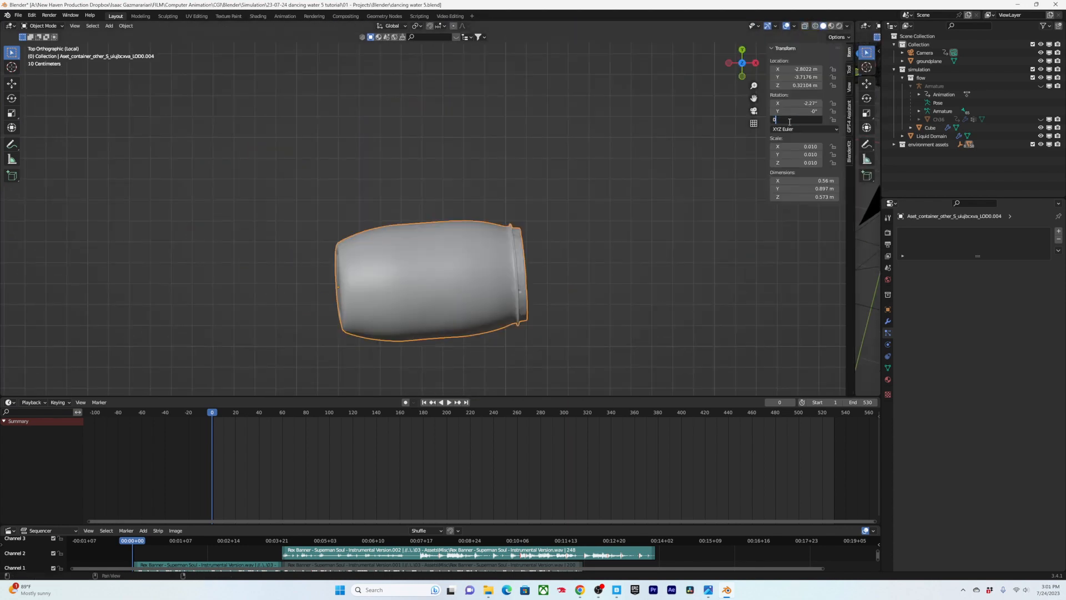
pyautogui.press('Return')
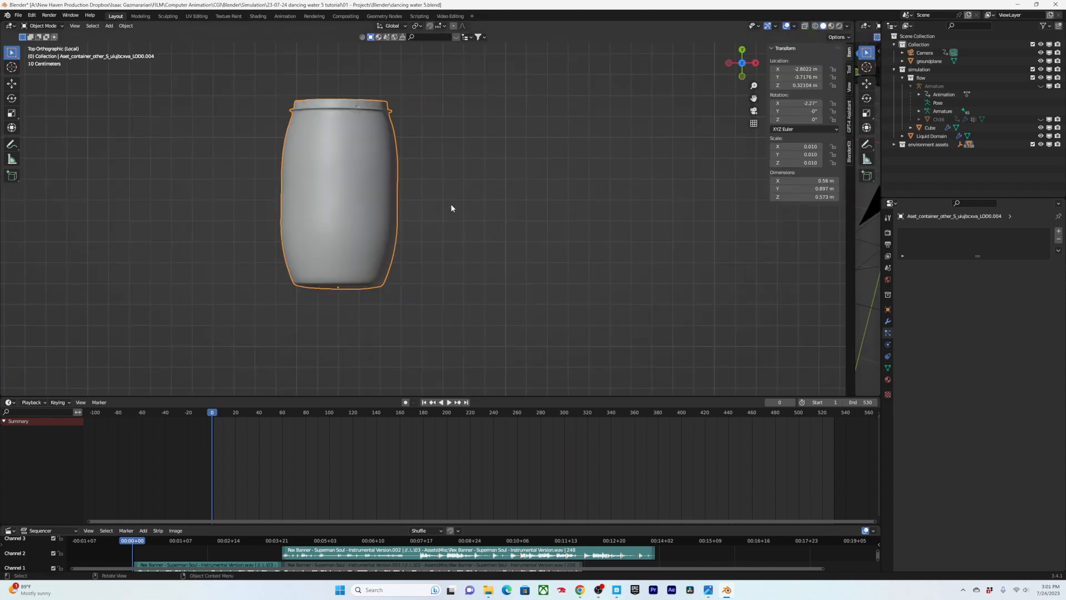
pyautogui.moveTo(451, 209); pyautogui.dragTo(439, 183, button='middle')
pyautogui.click(800, 104)
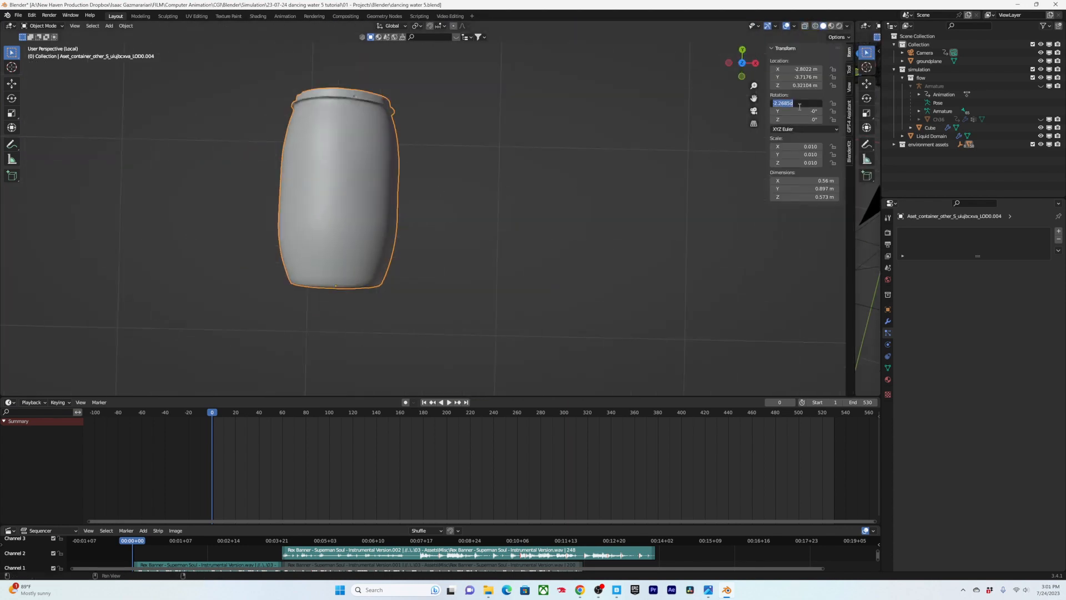
pyautogui.write('0')
pyautogui.press('Return')
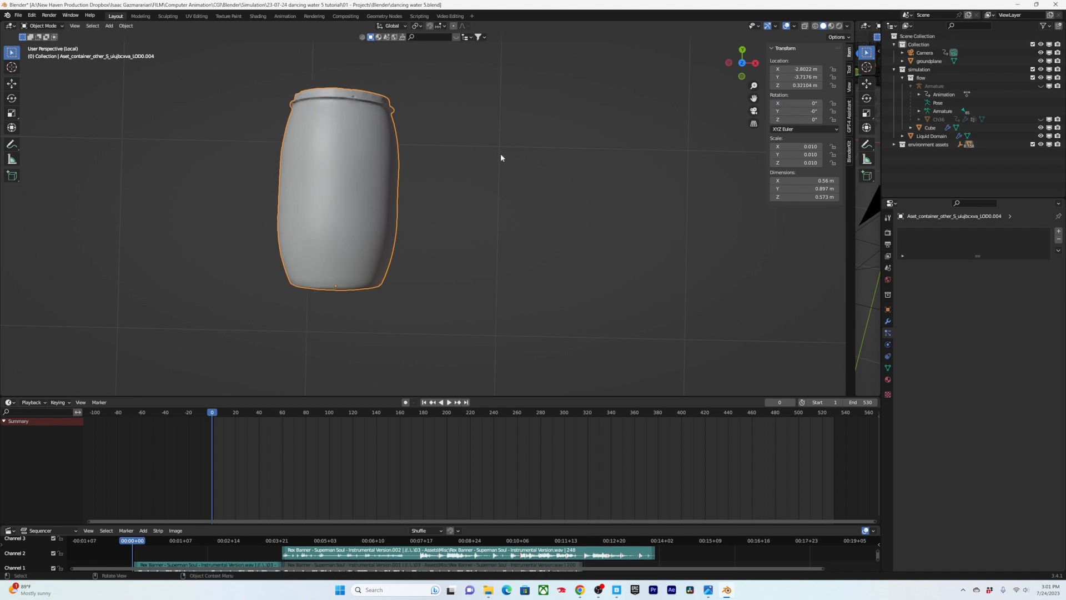
# Step: In Edit Mode with X-ray on, lasso-select the barrel's body below the neck section in top view and save the file
pyautogui.press('KP_7')
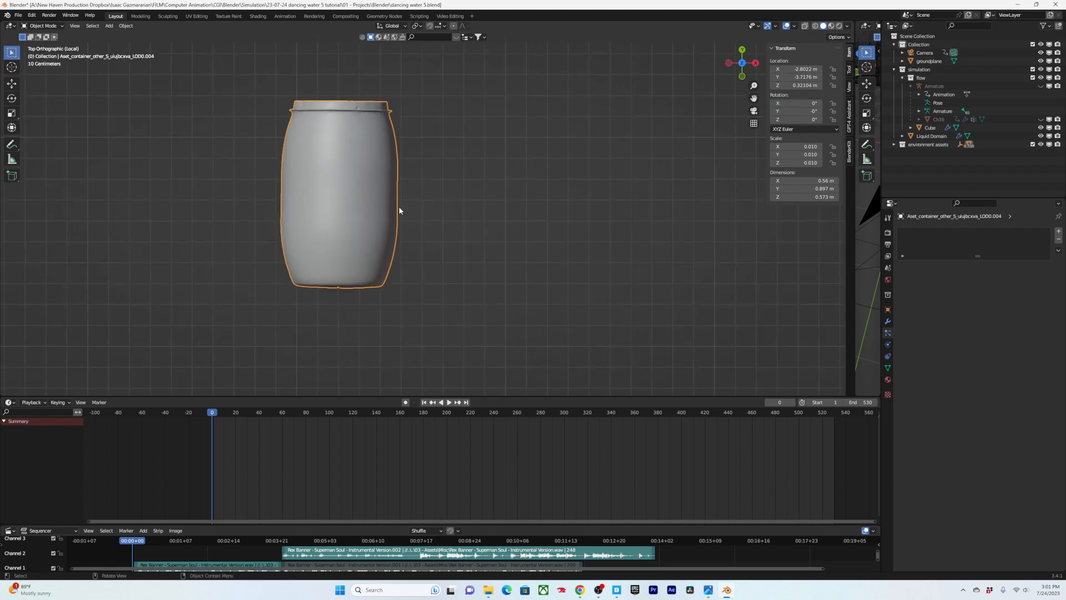
pyautogui.press('Tab')
pyautogui.keyDown('shift'); pyautogui.moveTo(395, 176); pyautogui.dragTo(483, 182, button='middle'); pyautogui.keyUp('shift')
pyautogui.hotkey('alt', 'z')
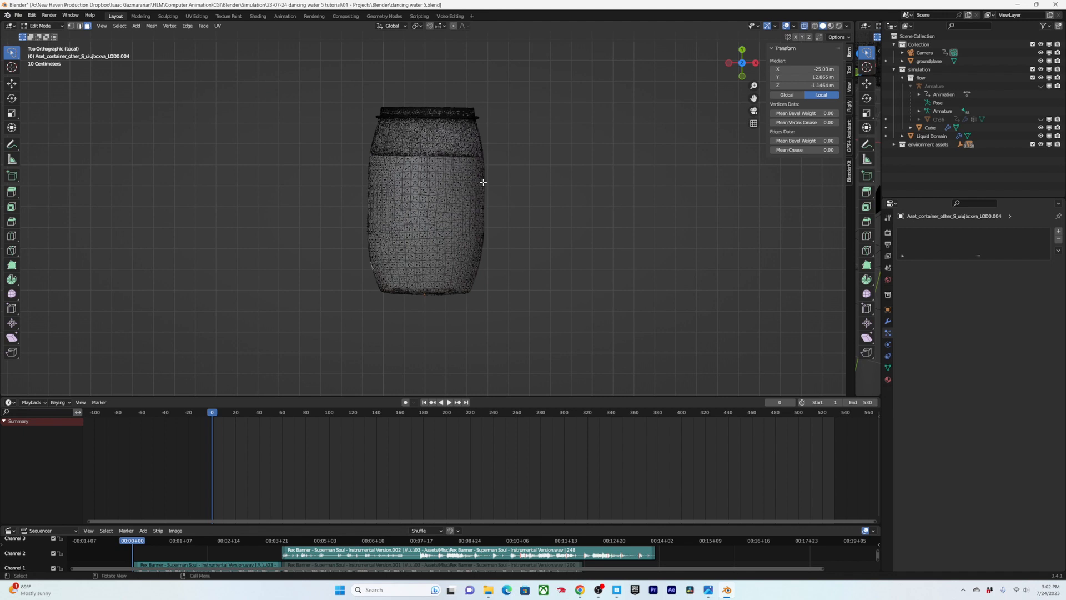
pyautogui.scroll(5, 493, 203)
pyautogui.moveTo(233, 193)
pyautogui.keyDown('ctrl'); pyautogui.mouseDown(button='right')
pyautogui.moveTo(607, 392)
pyautogui.moveTo(639, 353)
pyautogui.mouseUp(button='right'); pyautogui.keyUp('ctrl')
pyautogui.moveTo(558, 78)
pyautogui.keyDown('ctrl'); pyautogui.mouseDown(button='right')
pyautogui.moveTo(309, 67)
pyautogui.moveTo(231, 215)
pyautogui.moveTo(338, 425)
pyautogui.moveTo(626, 415)
pyautogui.moveTo(550, 253)
pyautogui.mouseUp(button='right'); pyautogui.keyUp('ctrl')
pyautogui.scroll(-1, 461, 185)
pyautogui.hotkey('ctrl', 's')
# Step: Duplicate the selected body faces in place and scale the copy down to about 0.91 inside the barrel
pyautogui.press('g')
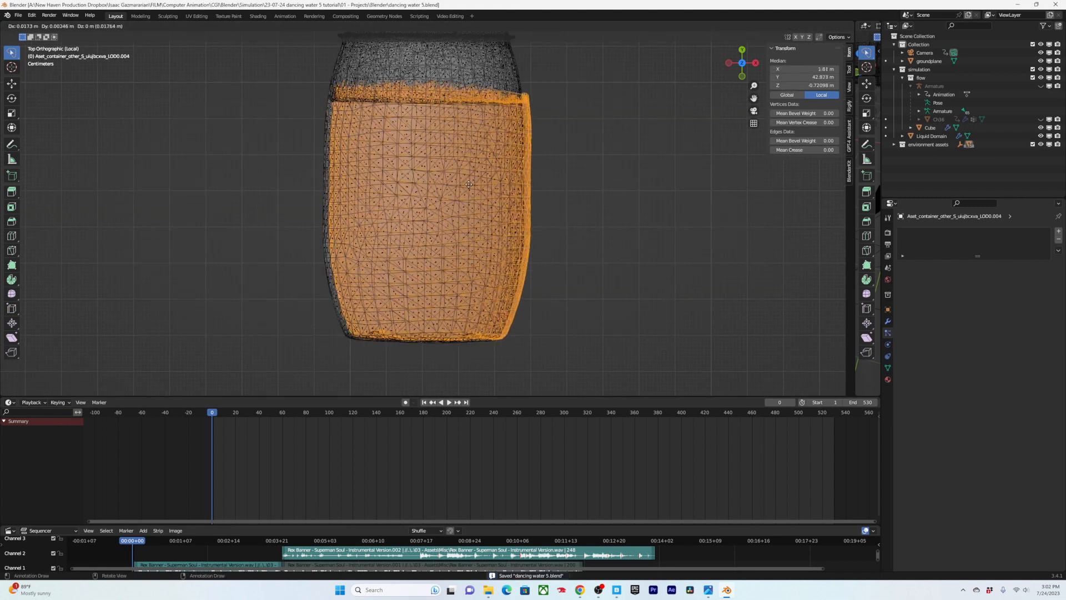
pyautogui.press('Escape')
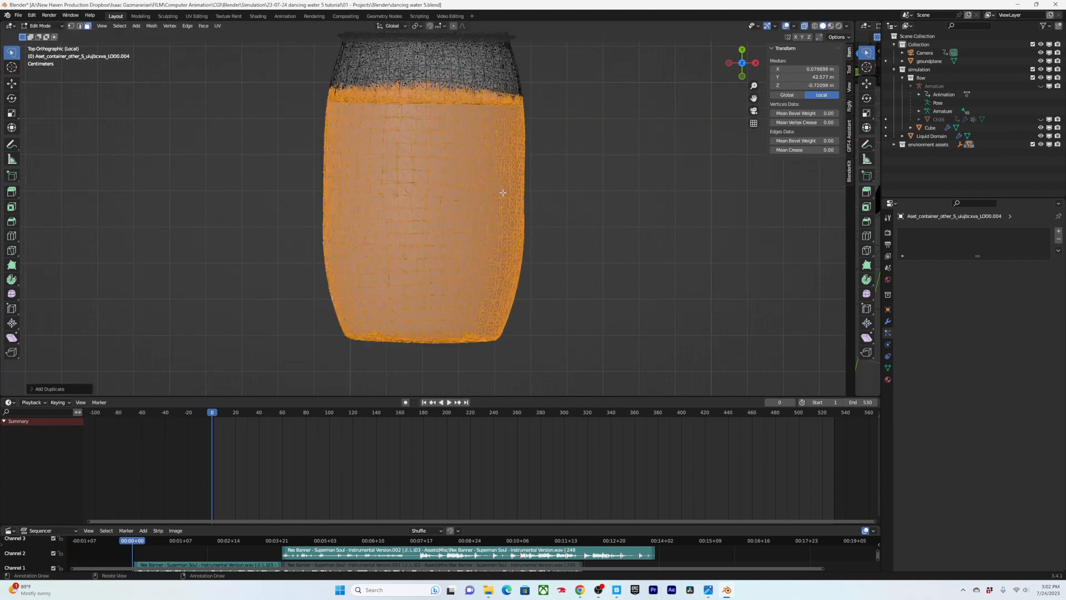
pyautogui.press('s')
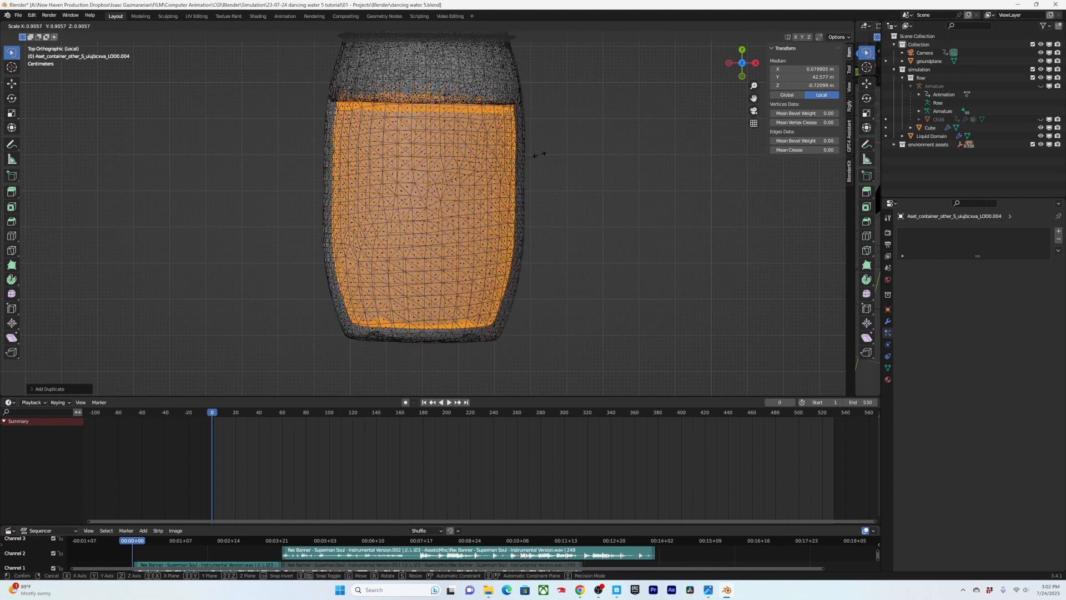
pyautogui.click(531, 158)
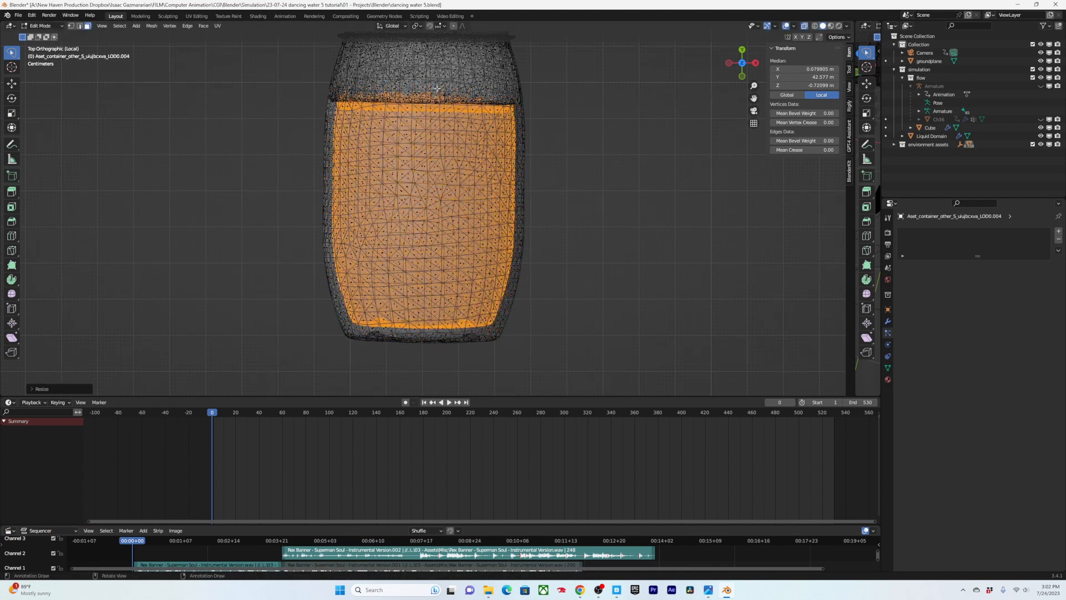
# Step: Save the file and separate the scaled-down inner faces into their own object
pyautogui.keyDown('shift'); pyautogui.moveTo(484, 134); pyautogui.dragTo(487, 158, button='middle'); pyautogui.keyUp('shift')
pyautogui.hotkey('ctrl', 's')
pyautogui.press('j')
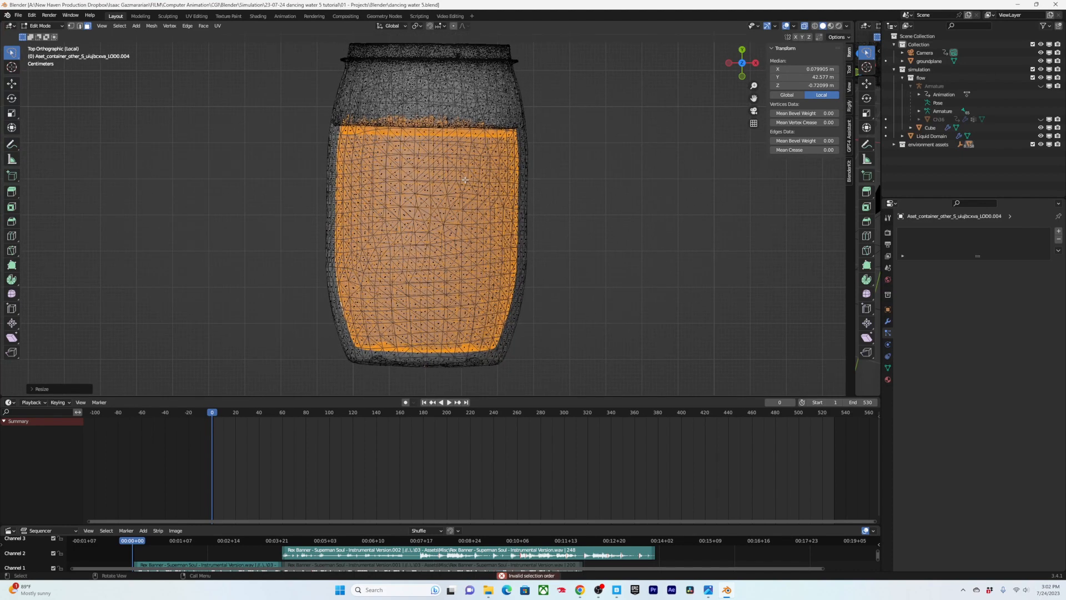
pyautogui.press('p')
pyautogui.click(453, 181)
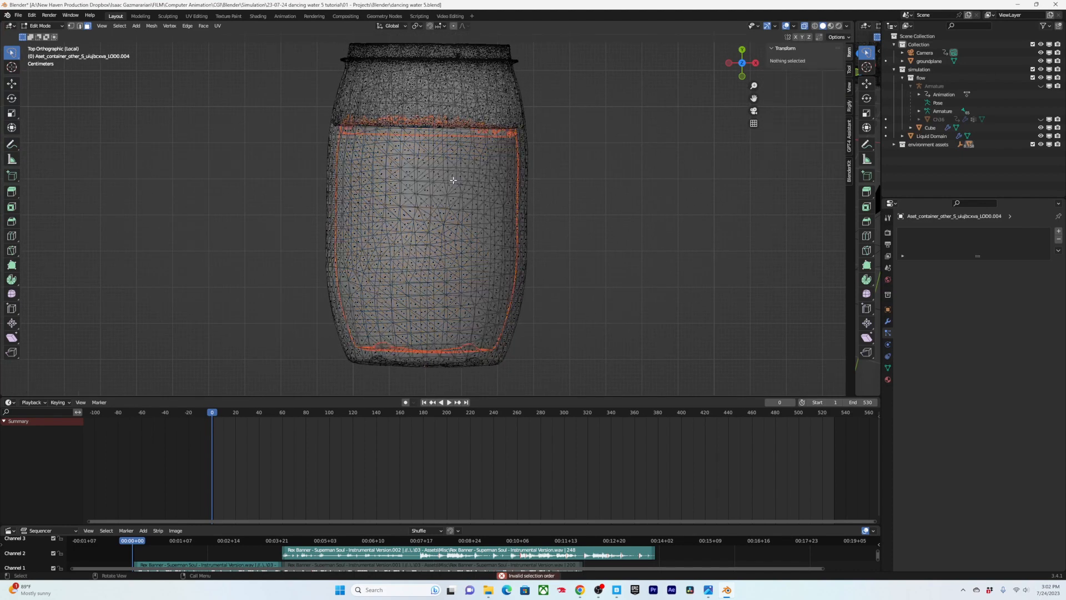
# Step: Return to Object Mode, select both the outer barrel and the inner shape, and move them to the simulation collection
pyautogui.moveTo(450, 205); pyautogui.dragTo(413, 217, button='middle')
pyautogui.press('Tab')
pyautogui.click(372, 265)
pyautogui.click(334, 288)
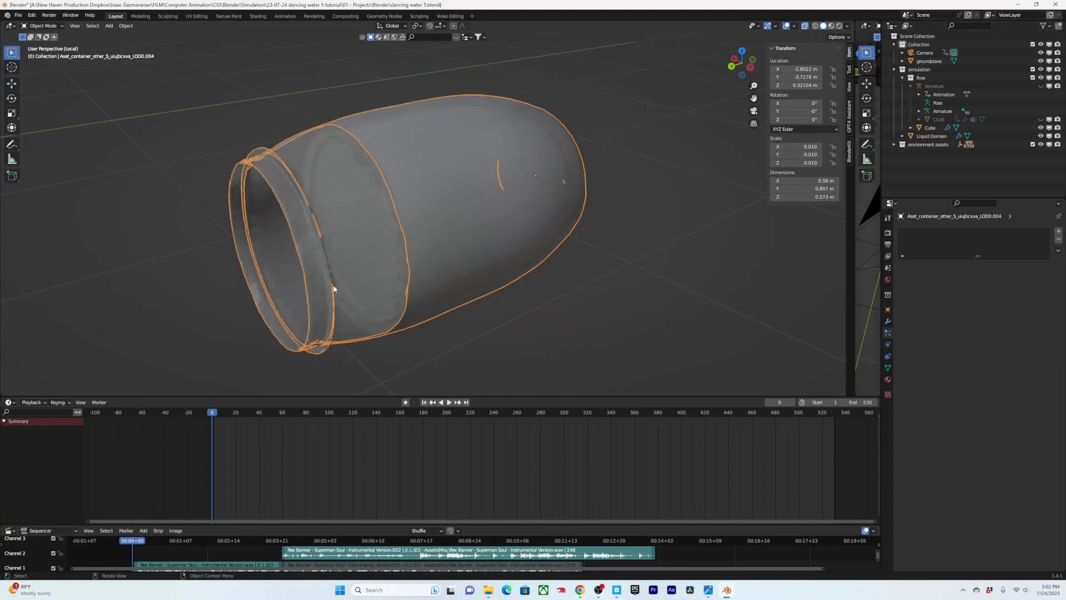
pyautogui.keyDown('shift'); pyautogui.click(466, 213); pyautogui.keyUp('shift')
pyautogui.press('m')
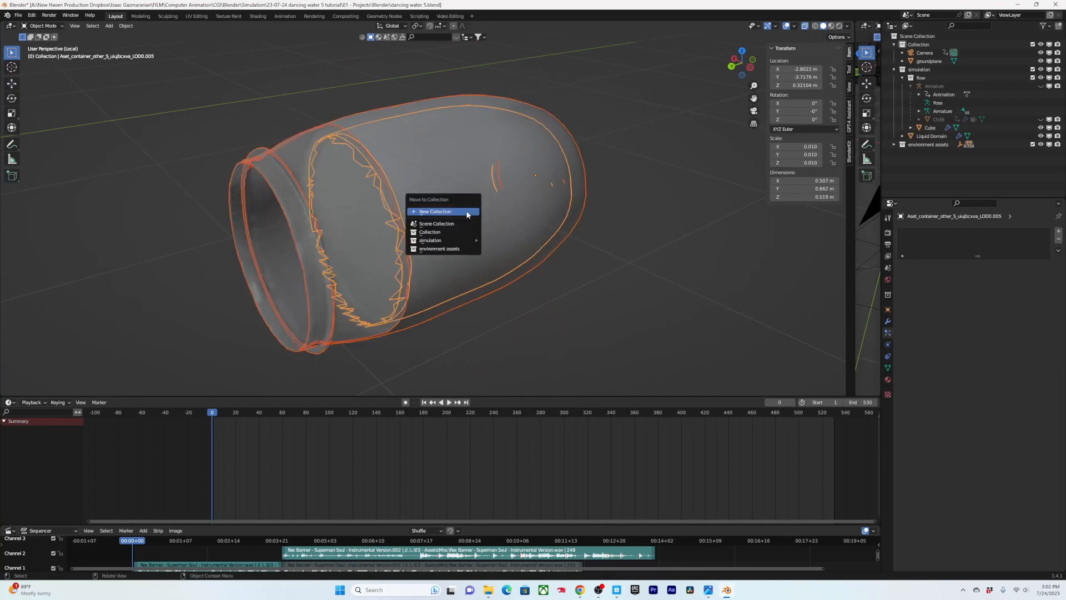
pyautogui.moveTo(449, 243)
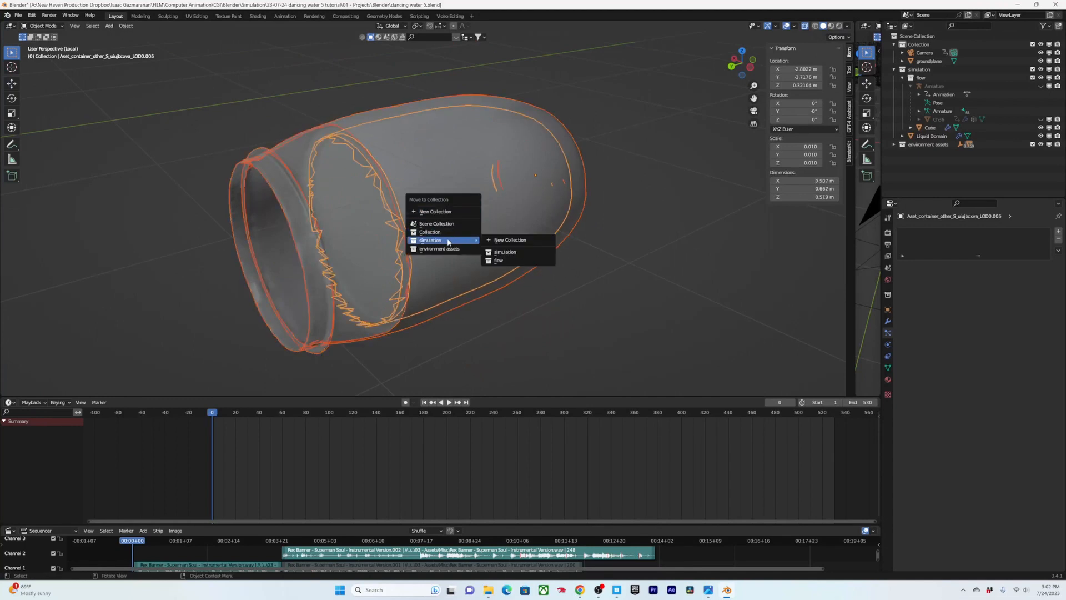
pyautogui.click(505, 252)
# Step: Rename the inner barrel shape in the simulation collection as "barrel floiw"
pyautogui.click(921, 145)
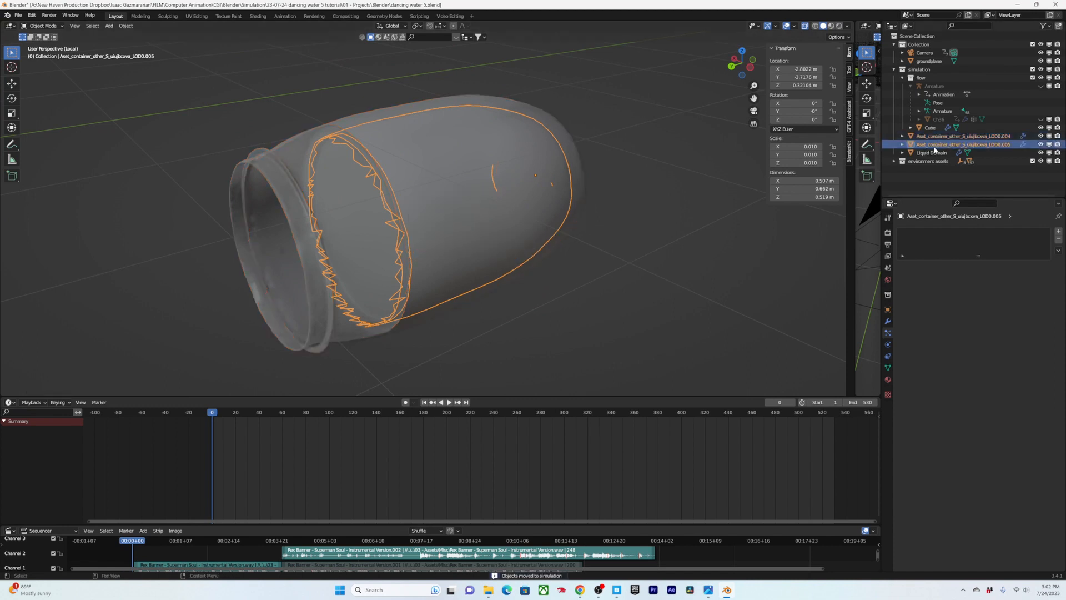
pyautogui.doubleClick(934, 145)
pyautogui.write('b')
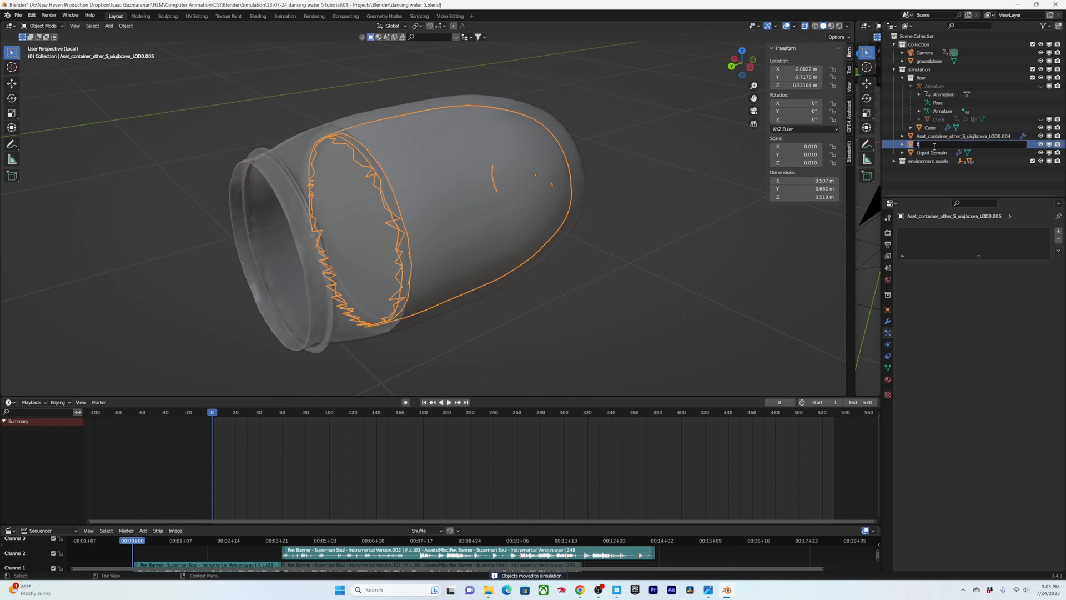
pyautogui.write('arrel floiw')
pyautogui.press('Return')
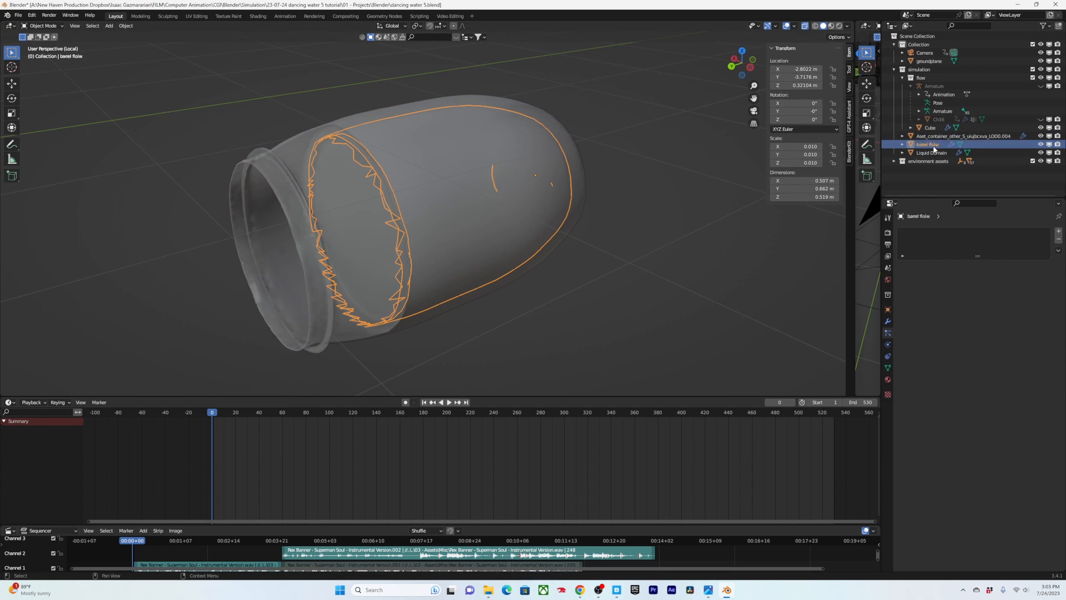
# Step: Rename the outer barrel object in the simulation collection as "barrel container" and save the file
pyautogui.doubleClick(930, 136)
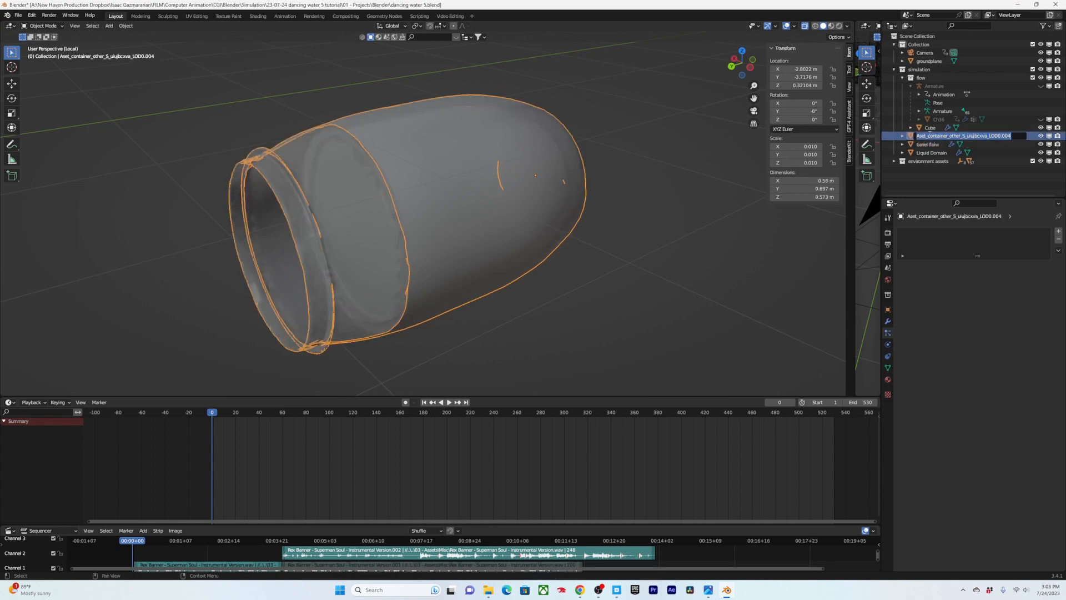
pyautogui.write('barrel containe')
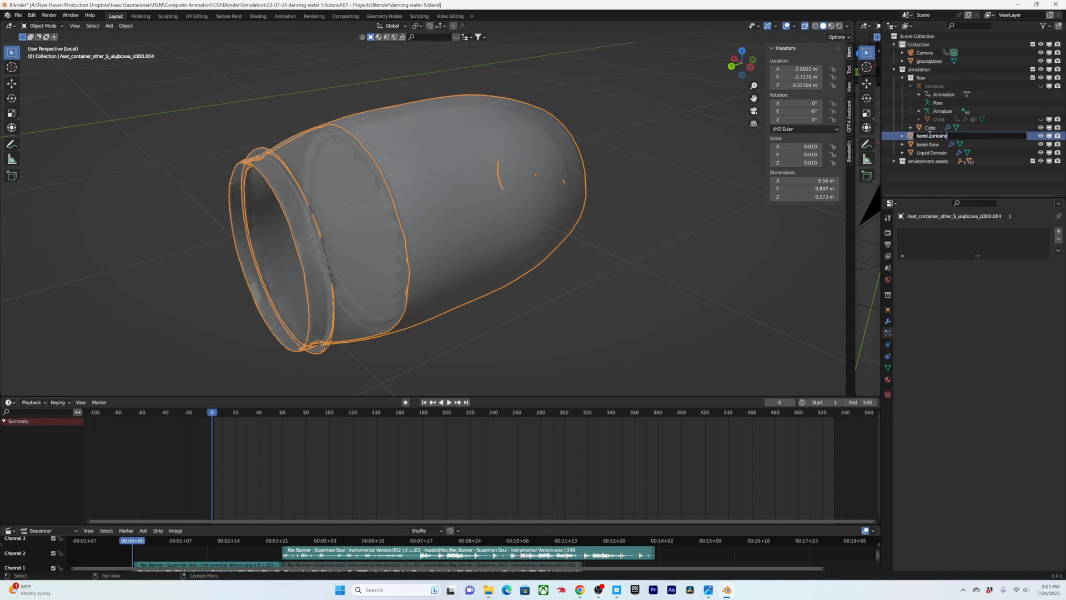
pyautogui.write('r')
pyautogui.press('Return')
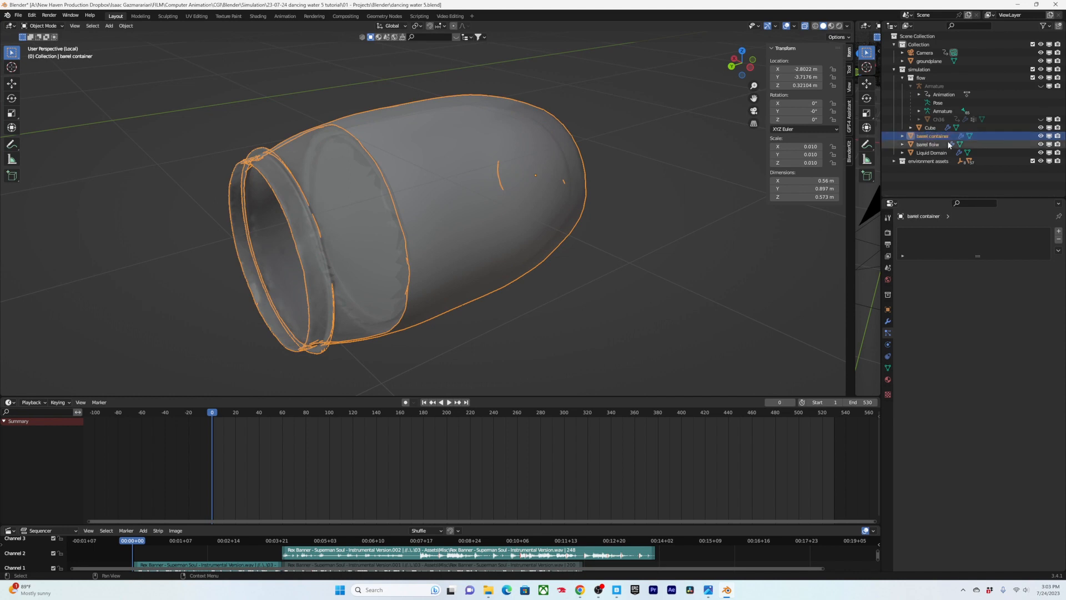
pyautogui.click(934, 145)
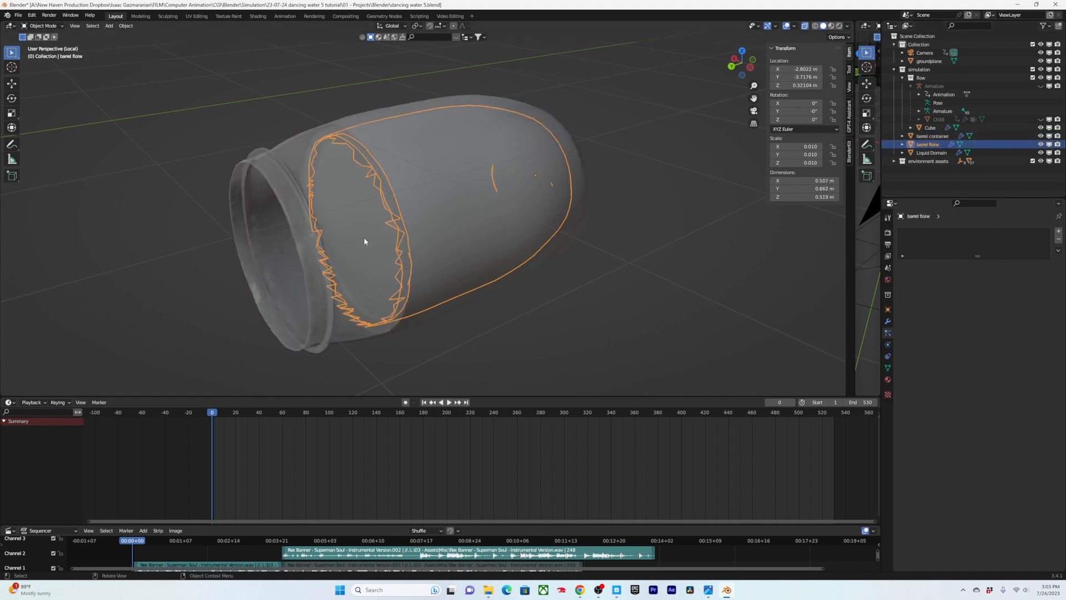
pyautogui.hotkey('ctrl', 's')
# Step: Hide the inner barrel flow shape and enter Edit Mode on the barrel container
pyautogui.scroll(-3, 364, 251)
pyautogui.scroll(4, 517, 237)
pyautogui.moveTo(364, 251); pyautogui.dragTo(451, 219, button='middle')
pyautogui.press('h')
pyautogui.click(562, 225)
pyautogui.press('Tab')
pyautogui.click(429, 205)
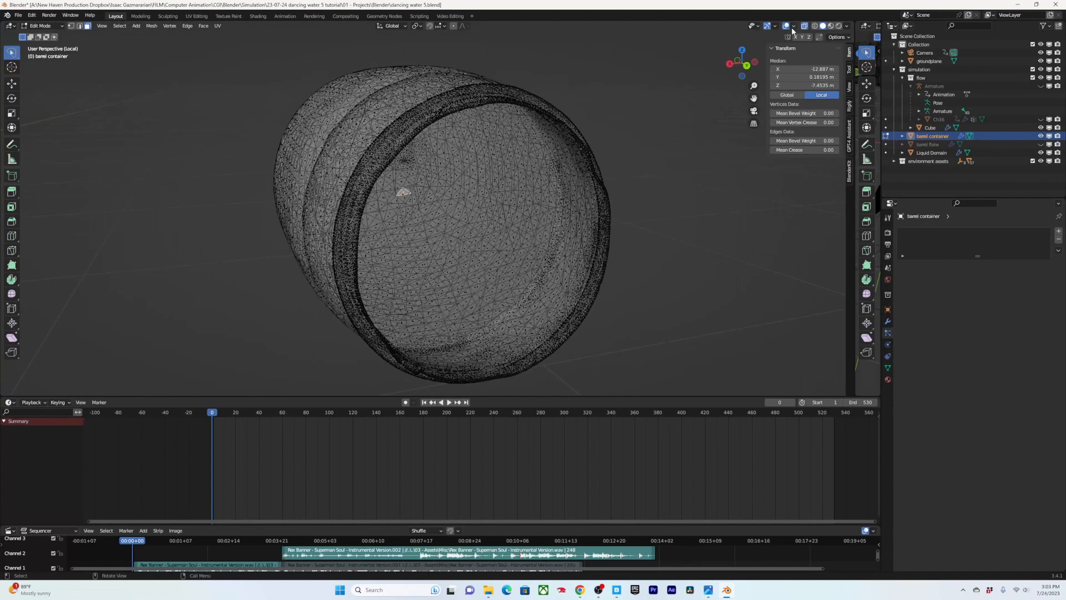
# Step: Circle-select the thin band of vertices down the full height of the barrel container's inner lid and delete it
pyautogui.moveTo(413, 284)
pyautogui.mouseDown()
pyautogui.moveTo(406, 145)
pyautogui.moveTo(401, 194)
pyautogui.moveTo(416, 97)
pyautogui.moveTo(395, 150)
pyautogui.mouseUp()
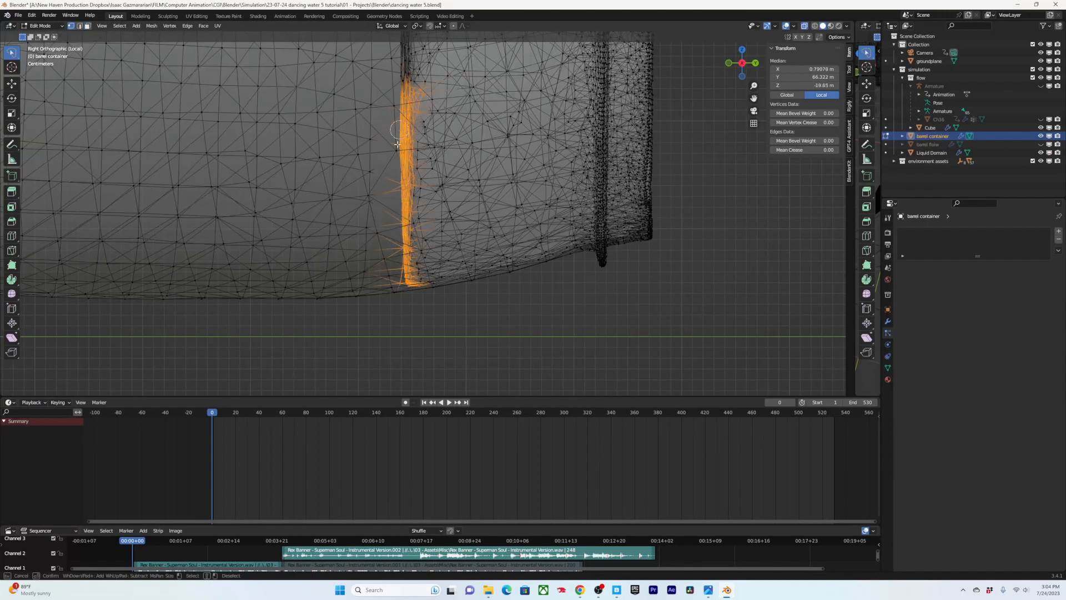
pyautogui.rightClick(395, 150)
pyautogui.keyDown('shift'); pyautogui.moveTo(402, 96); pyautogui.dragTo(412, 307, button='middle'); pyautogui.keyUp('shift')
pyautogui.press('c')
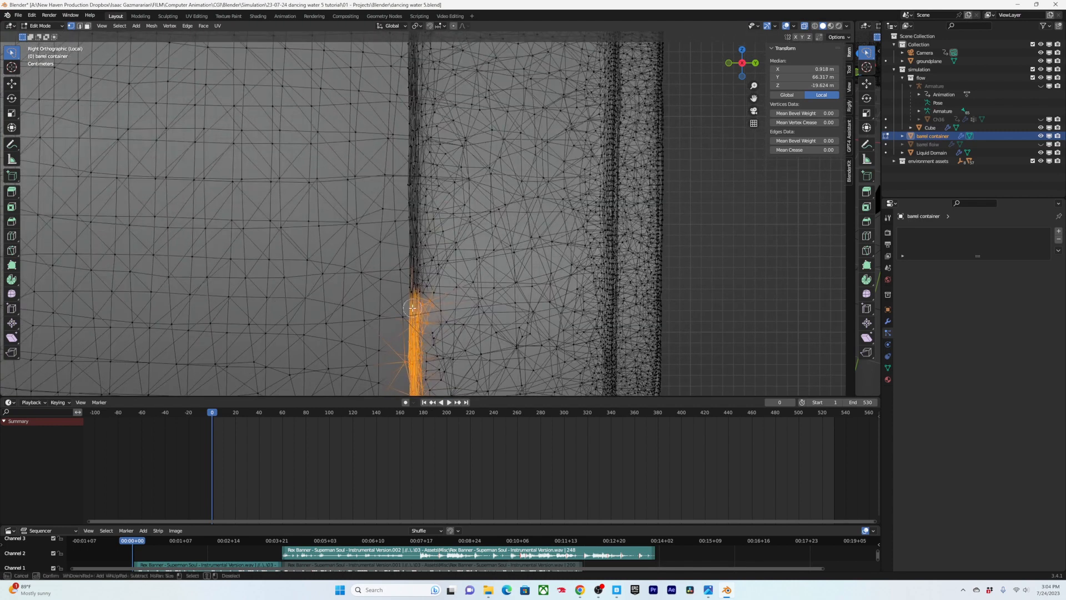
pyautogui.moveTo(412, 307)
pyautogui.mouseDown()
pyautogui.moveTo(412, 261)
pyautogui.moveTo(422, 267)
pyautogui.moveTo(425, 253)
pyautogui.moveTo(413, 231)
pyautogui.moveTo(413, 151)
pyautogui.moveTo(424, 256)
pyautogui.moveTo(414, 213)
pyautogui.mouseUp()
pyautogui.rightClick(416, 154)
pyautogui.keyDown('shift'); pyautogui.moveTo(417, 154); pyautogui.dragTo(410, 285, button='middle'); pyautogui.keyUp('shift')
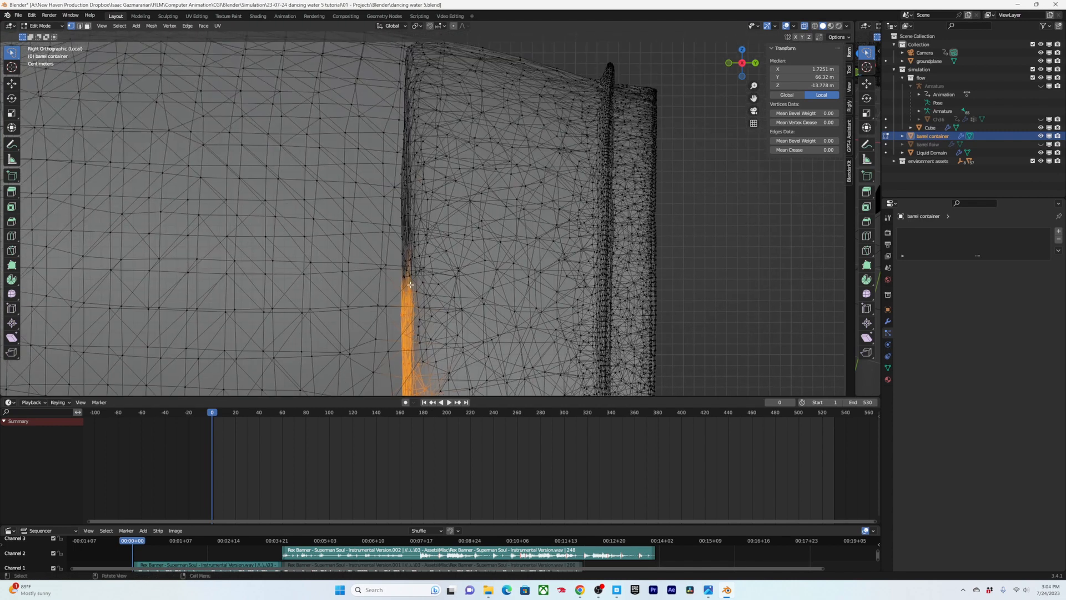
pyautogui.press('c')
pyautogui.moveTo(410, 285); pyautogui.dragTo(419, 39)
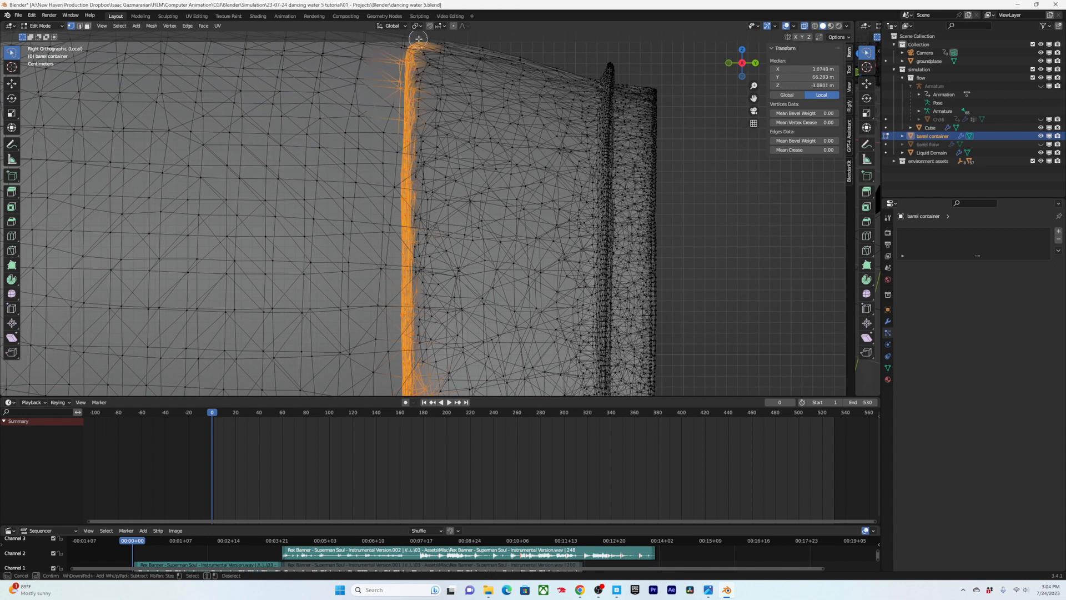
pyautogui.rightClick(418, 39)
pyautogui.press('x')
pyautogui.moveTo(418, 39); pyautogui.dragTo(481, 236, button='middle')
pyautogui.click(384, 202)
pyautogui.press('Tab')
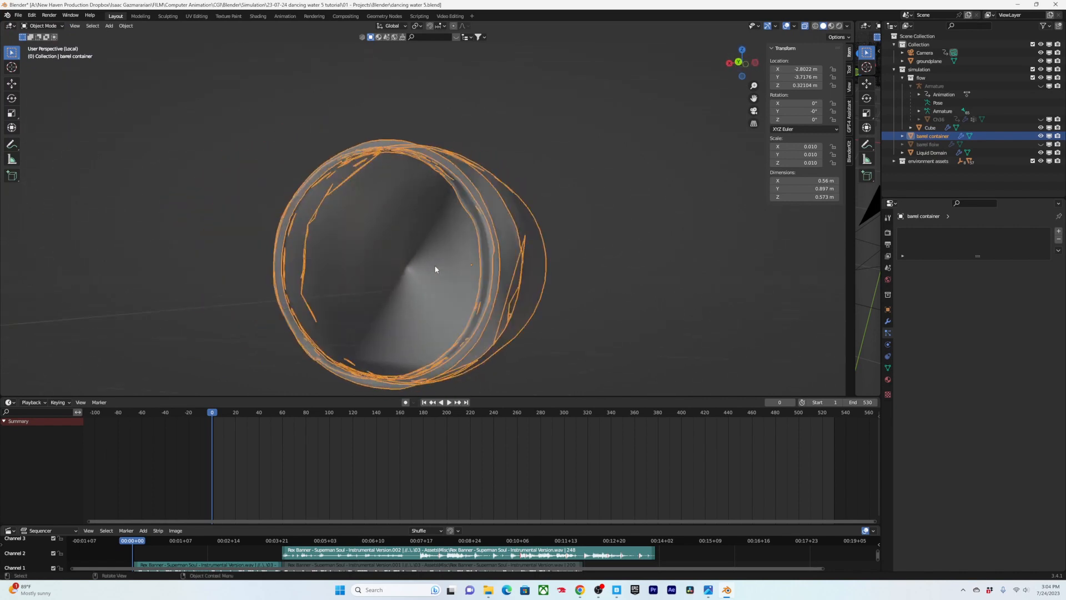
# Step: Select the linked inner surface inside the barrel container and delete its faces, leaving the outer shell
pyautogui.press('Tab')
pyautogui.click(406, 277)
pyautogui.hotkey('alt', 'a')
pyautogui.press('l')
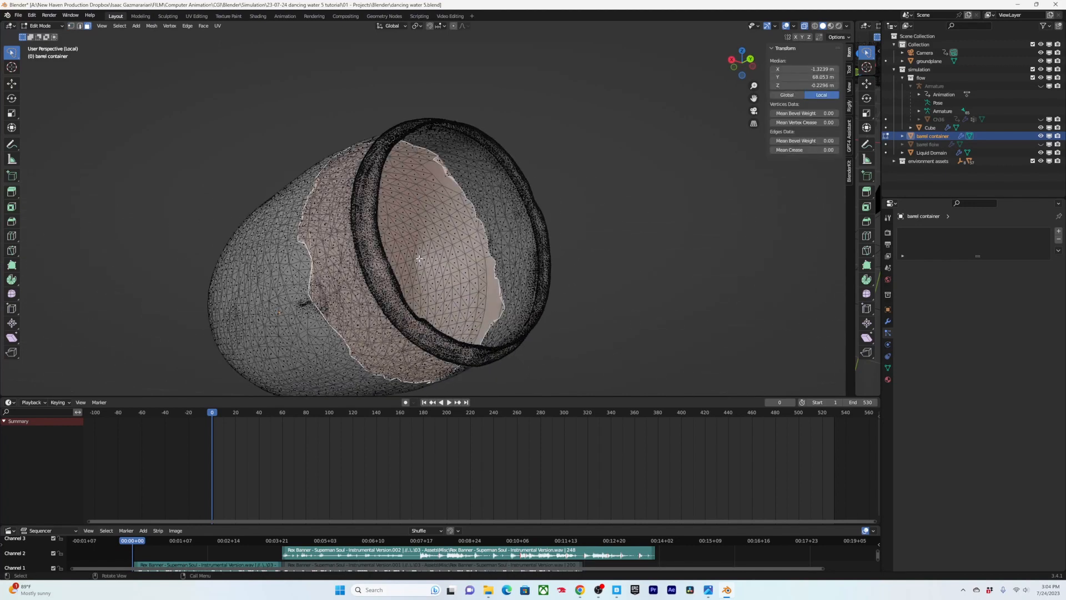
pyautogui.moveTo(420, 257); pyautogui.dragTo(419, 283, button='middle')
pyautogui.press('x')
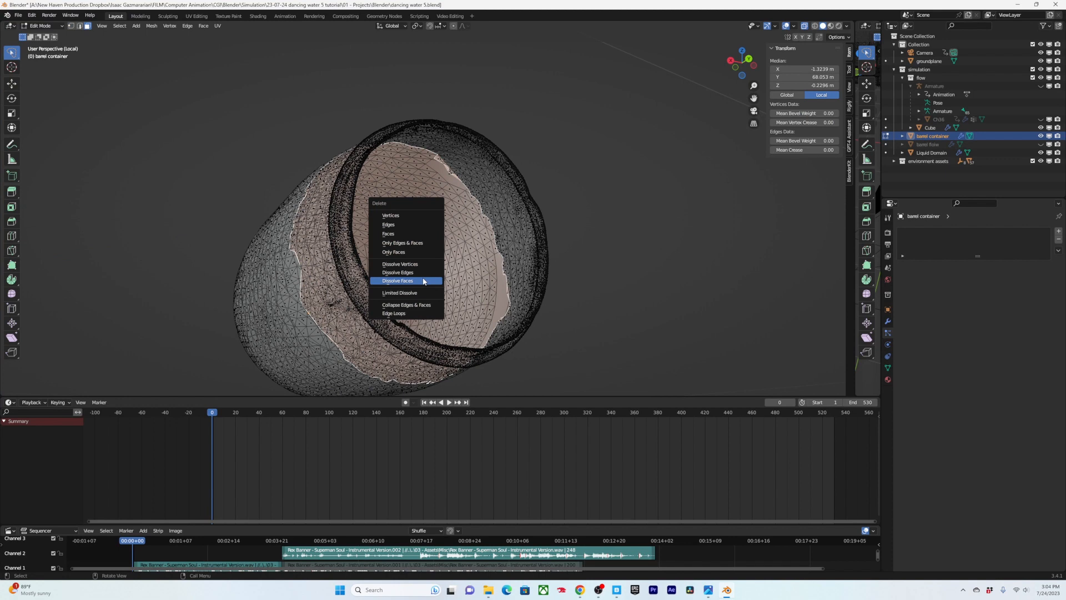
pyautogui.click(423, 281)
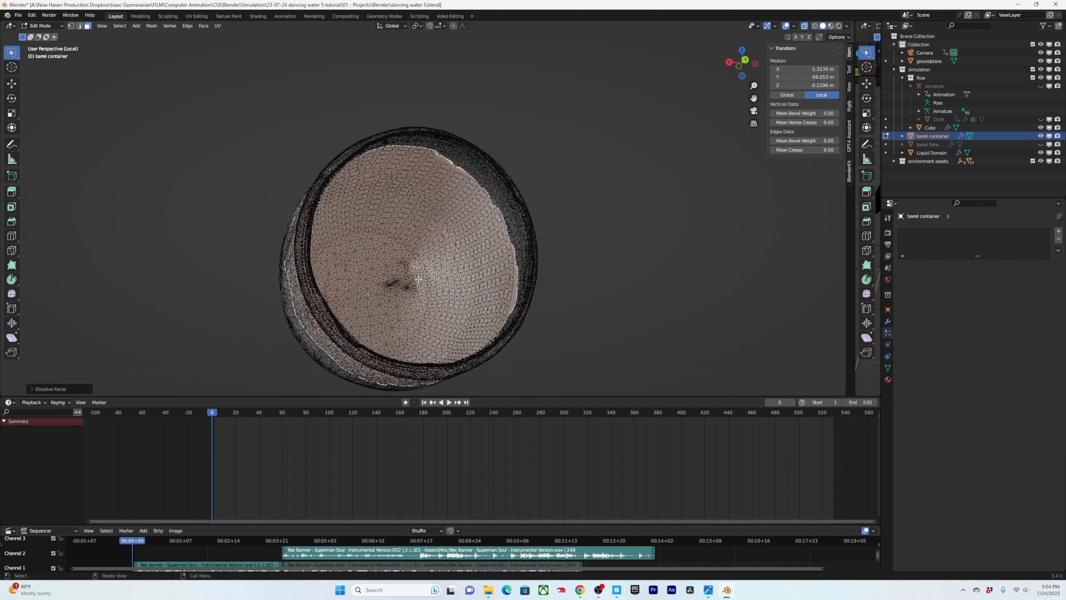
pyautogui.press('x')
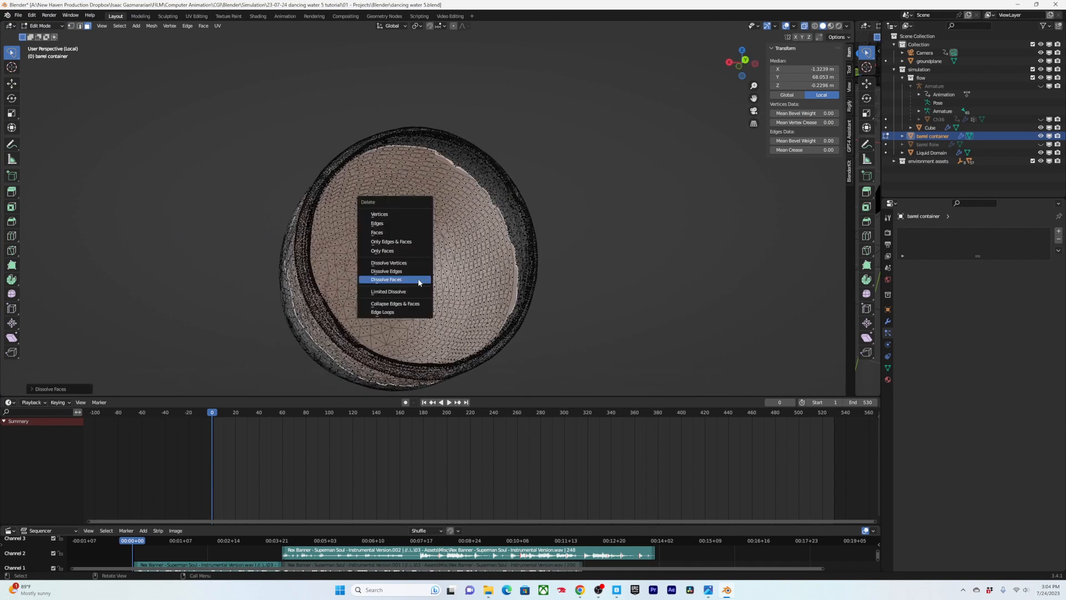
pyautogui.click(403, 233)
# Step: Return to Object Mode and save the file with the hollowed barrel container
pyautogui.press('Tab')
pyautogui.moveTo(501, 265)
pyautogui.mouseDown(button='middle')
pyautogui.moveTo(489, 278)
pyautogui.moveTo(504, 295)
pyautogui.moveTo(488, 266)
pyautogui.moveTo(337, 272)
pyautogui.moveTo(450, 269)
pyautogui.moveTo(466, 285)
pyautogui.moveTo(433, 280)
pyautogui.moveTo(516, 260)
pyautogui.mouseUp(button='middle')
pyautogui.scroll(3, 426, 280)
pyautogui.scroll(-5, 426, 280)
pyautogui.hotkey('ctrl', 's')
# Step: Select the barrel container's entire mesh in Edit Mode and run the Delete Loose cleanup
pyautogui.click(516, 259)
pyautogui.moveTo(365, 246); pyautogui.dragTo(381, 249, button='middle')
pyautogui.press('Tab')
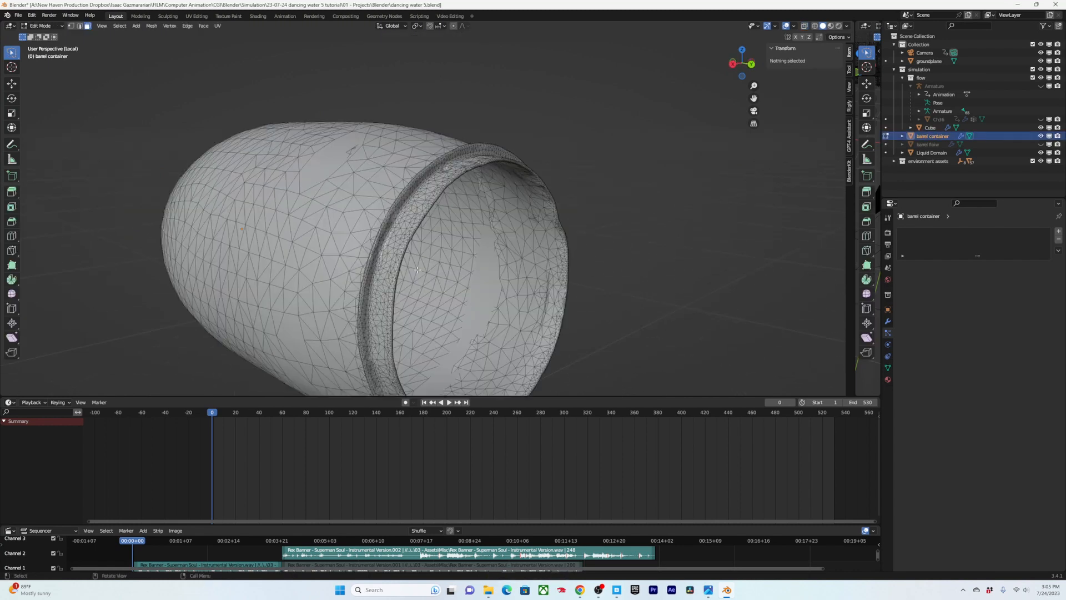
pyautogui.press('a')
pyautogui.press('1')
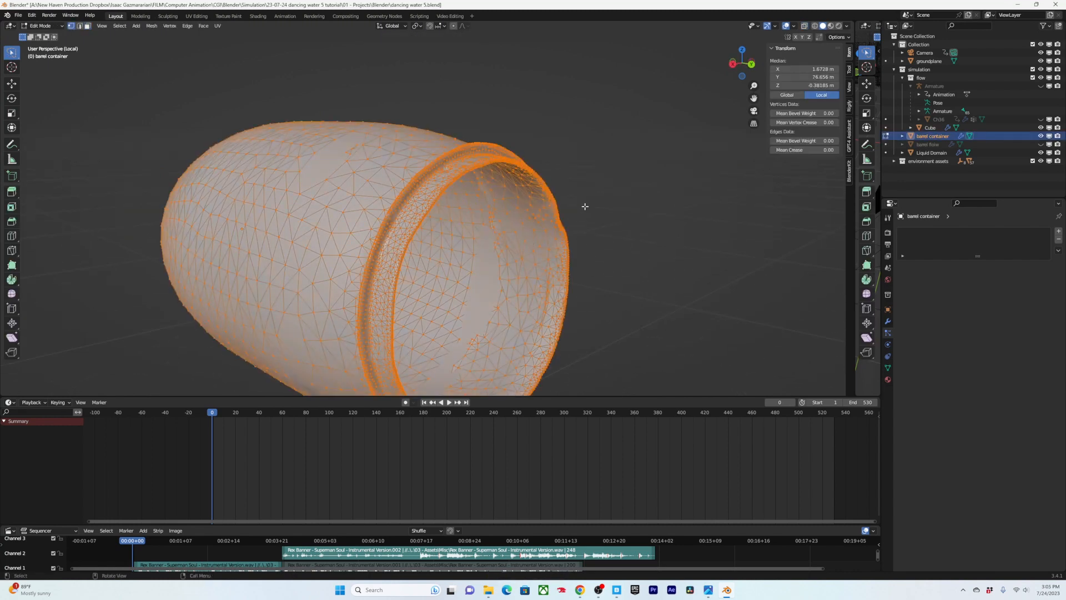
pyautogui.hotkey('alt', 'a')
pyautogui.press('a')
pyautogui.click(153, 31)
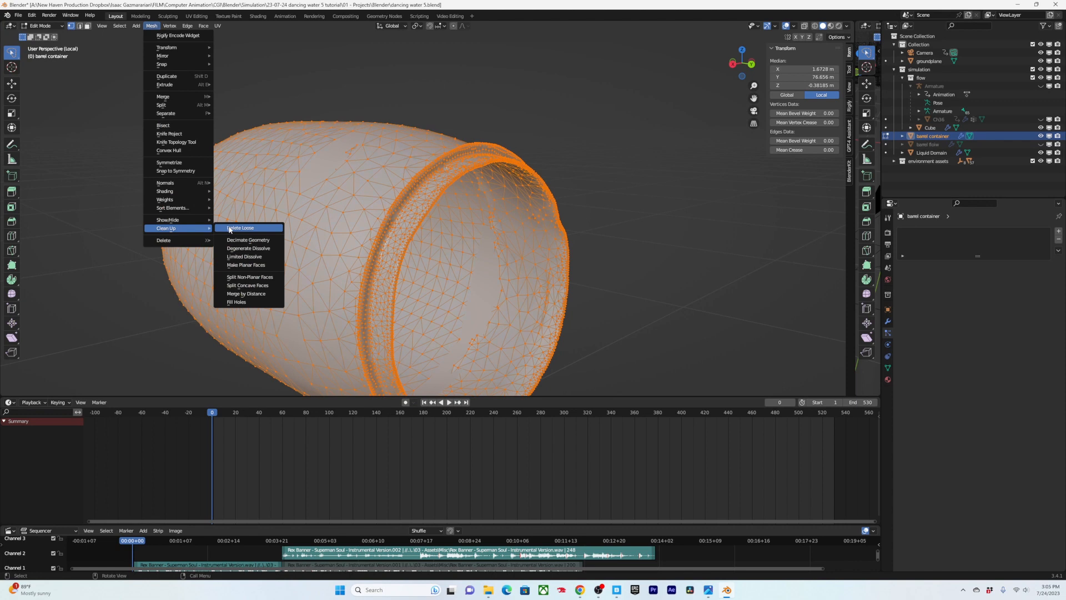
pyautogui.click(240, 227)
# Step: Merge all of the barrel container's vertices by distance at 0.001 m, then return to Object Mode and save the file
pyautogui.press('a')
pyautogui.click(152, 25)
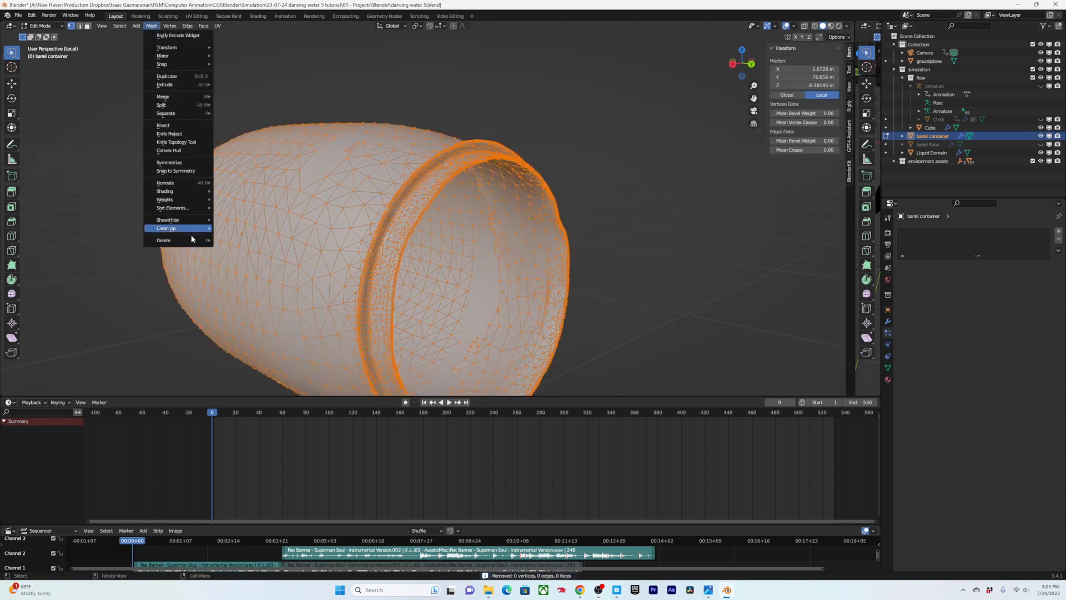
pyautogui.moveTo(197, 228)
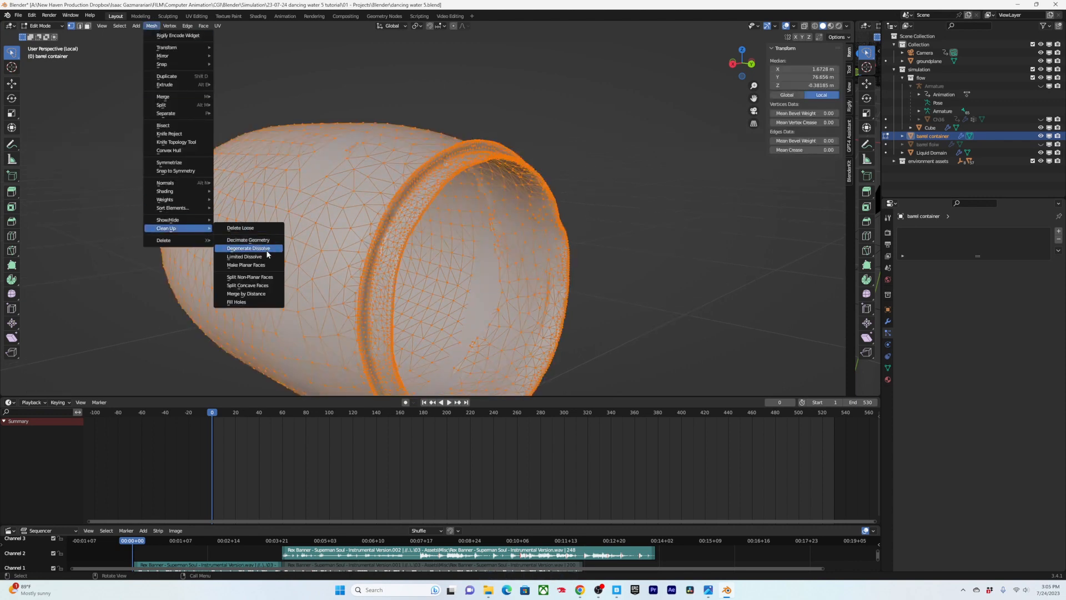
pyautogui.click(257, 294)
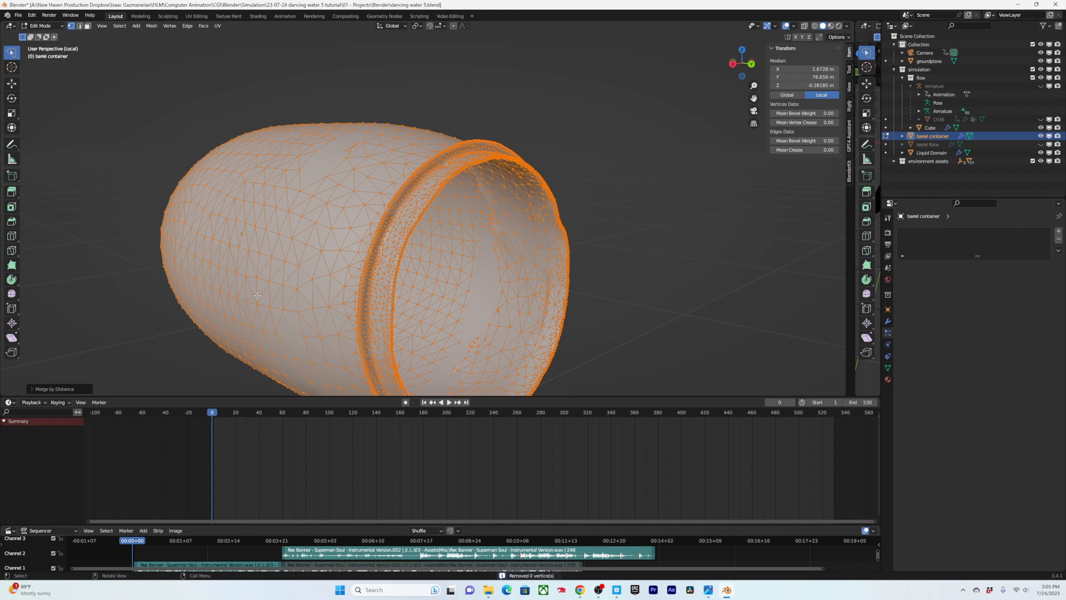
pyautogui.click(65, 390)
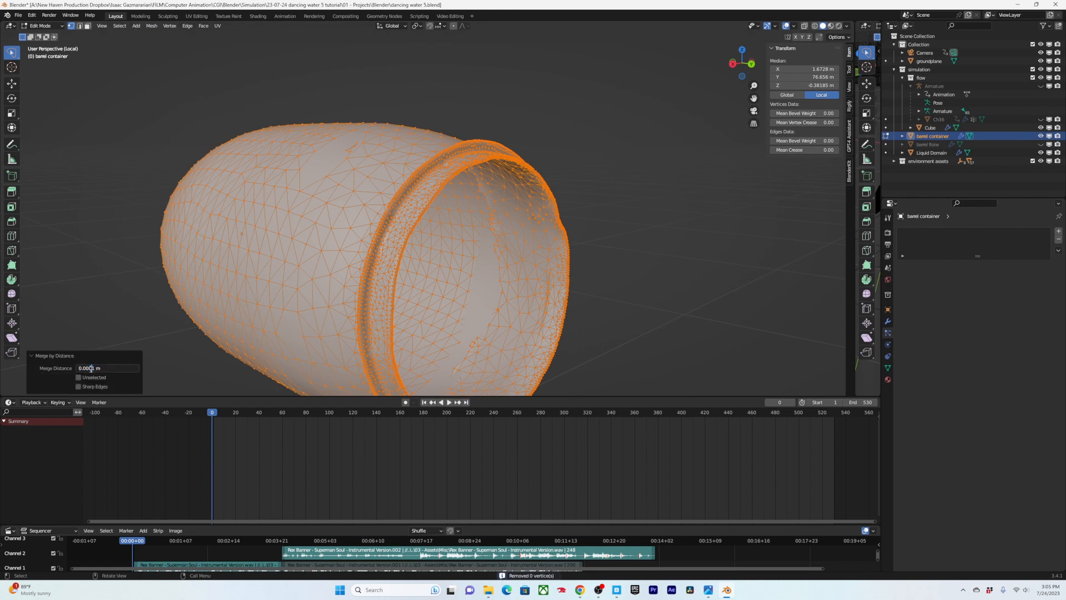
pyautogui.press('Return')
pyautogui.click(152, 26)
pyautogui.moveTo(172, 228)
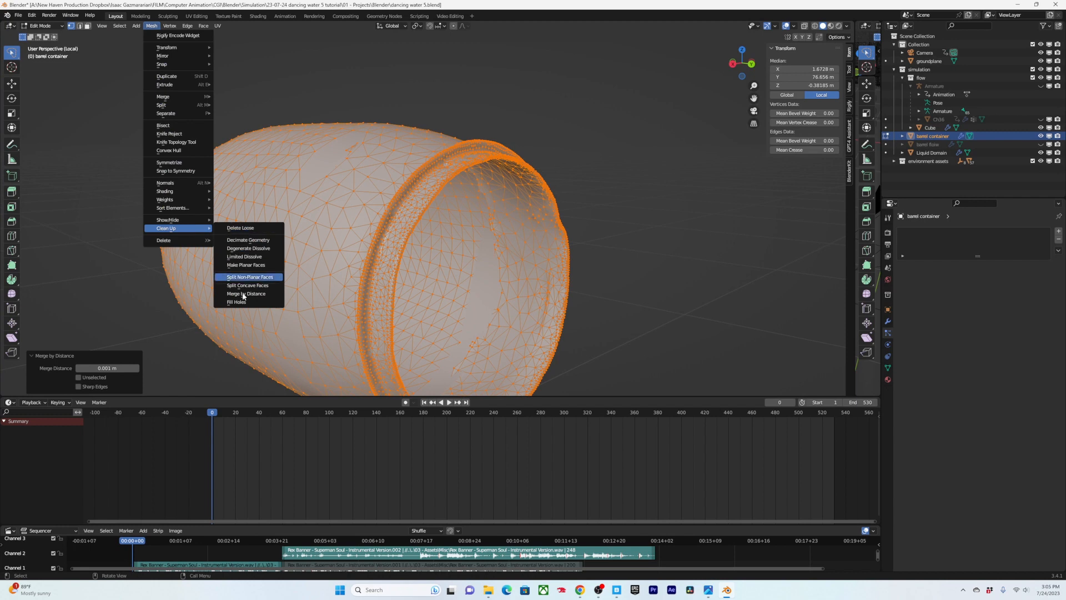
pyautogui.click(242, 293)
pyautogui.moveTo(242, 293); pyautogui.dragTo(559, 196, button='middle')
pyautogui.press('Tab')
pyautogui.hotkey('ctrl', 's')
# Step: Leave local view and delete the long Cube flow box from the flow collection
pyautogui.scroll(-3, 422, 220)
pyautogui.press('KP_Divide')
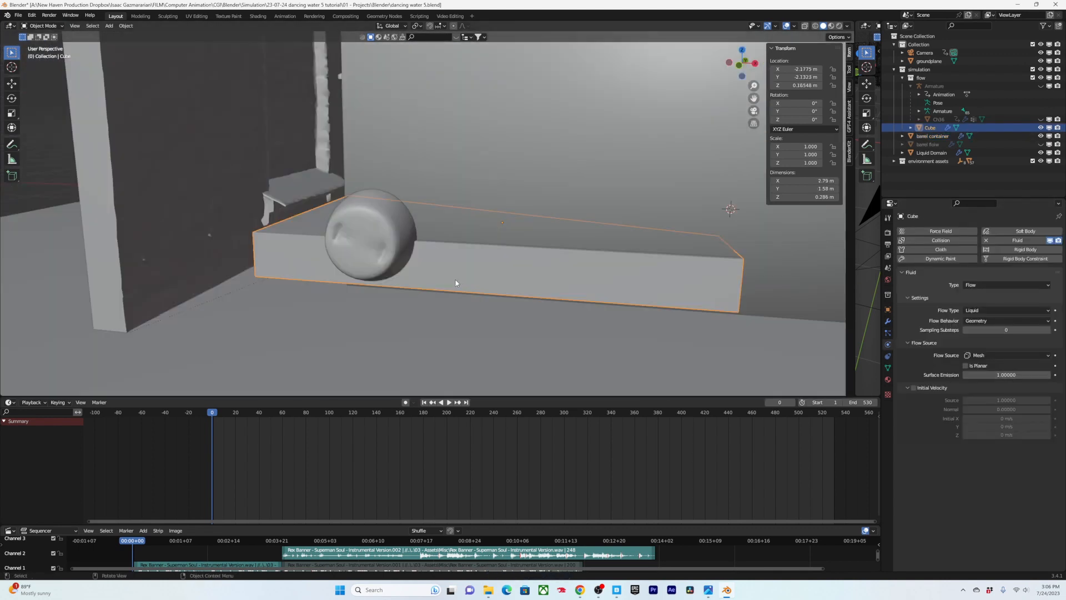
pyautogui.press('x')
pyautogui.click(396, 267)
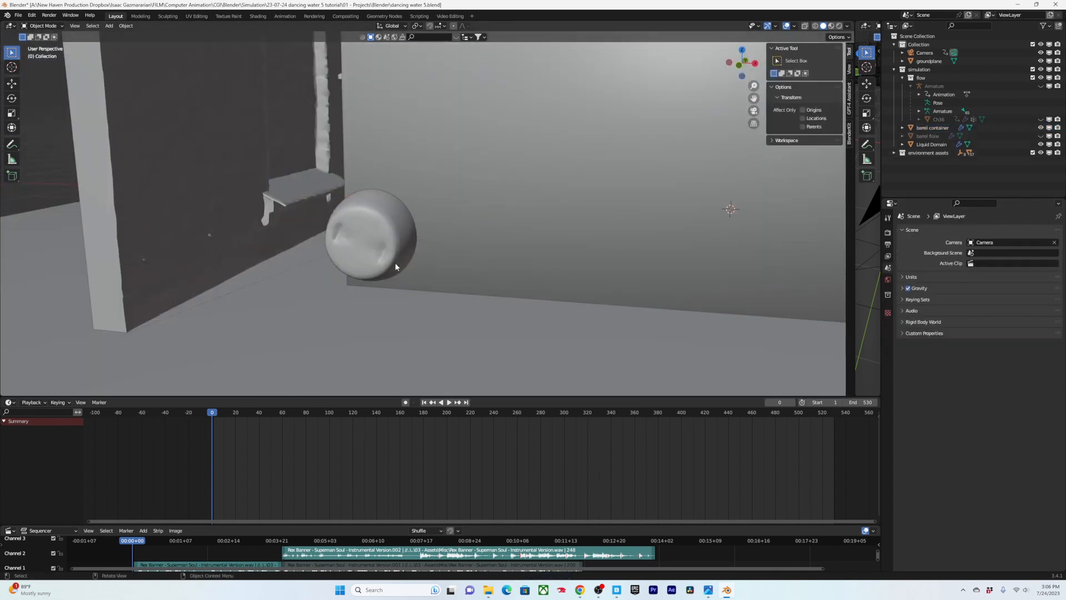
# Step: Show the scene in wireframe and unhide all hidden objects, including the barrel flow shape
pyautogui.click(427, 239)
pyautogui.click(815, 27)
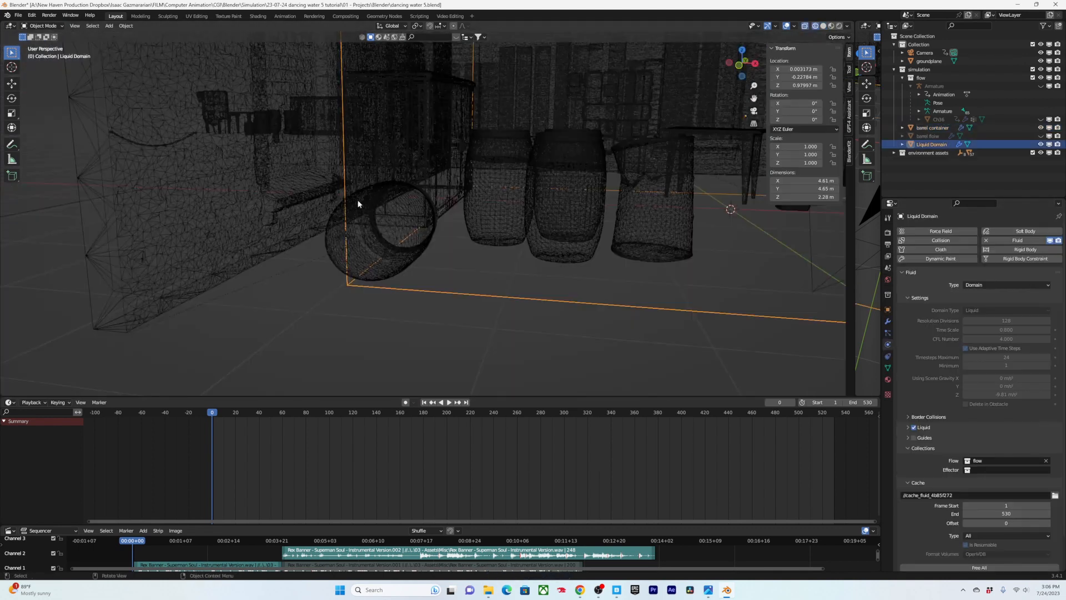
pyautogui.moveTo(357, 210); pyautogui.dragTo(357, 233, button='middle')
pyautogui.click(388, 242)
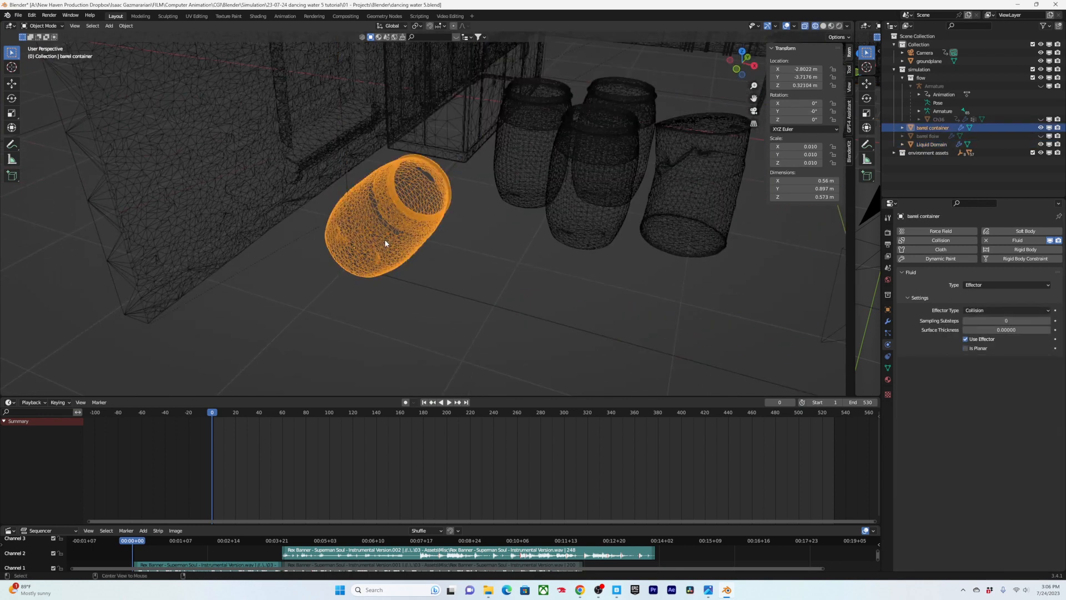
pyautogui.keyDown('alt'); pyautogui.click(385, 242); pyautogui.keyUp('alt')
pyautogui.keyDown('alt'); pyautogui.middleClick(385, 243); pyautogui.keyUp('alt')
pyautogui.scroll(5, 430, 214)
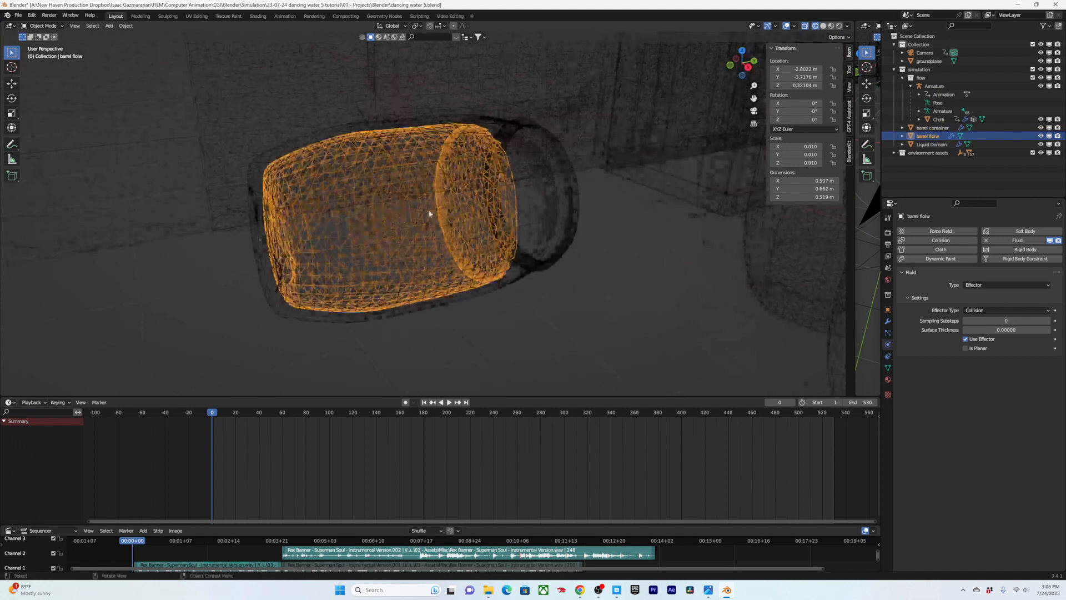
# Step: Select both barrel objects, rotate them in top view to about -33° on Z, and move them about -0.14 m in X and -0.12 m in Y
pyautogui.moveTo(430, 214); pyautogui.dragTo(508, 226, button='middle')
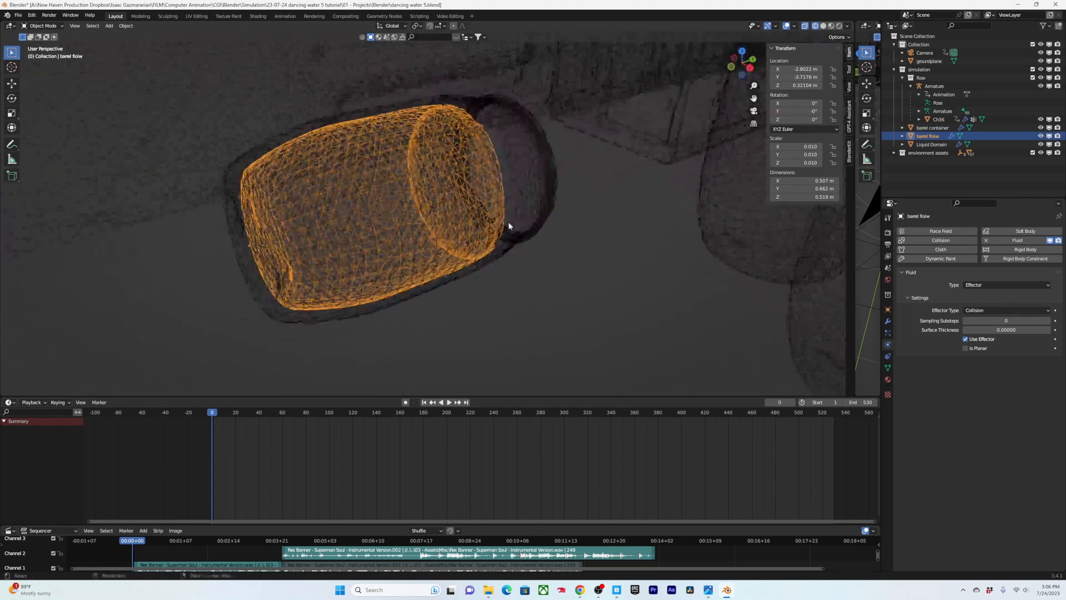
pyautogui.keyDown('shift'); pyautogui.click(506, 224); pyautogui.keyUp('shift')
pyautogui.press('KP_7')
pyautogui.scroll(-4, 502, 224)
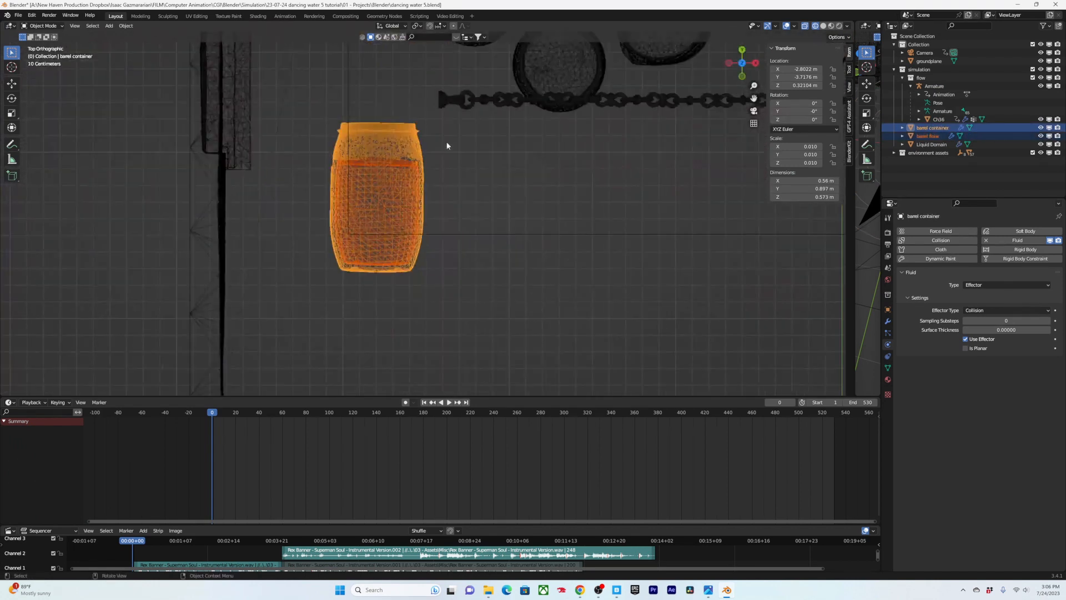
pyautogui.keyDown('shift'); pyautogui.moveTo(421, 77); pyautogui.dragTo(430, 119, button='middle'); pyautogui.keyUp('shift')
pyautogui.press('r')
pyautogui.click(559, 166)
pyautogui.press('g')
pyautogui.click(538, 185)
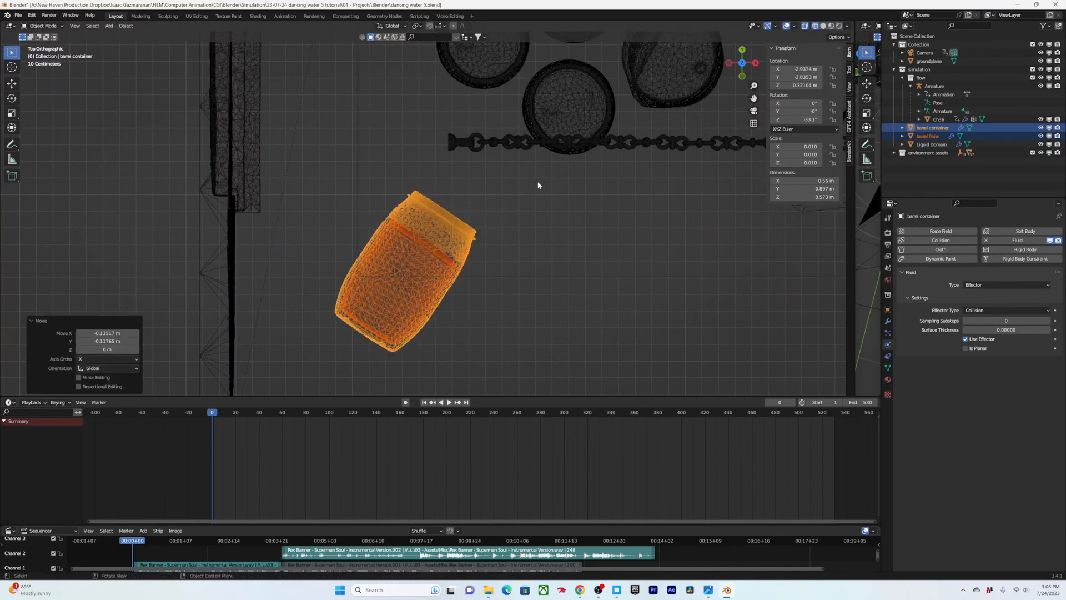
# Step: Reposition both barrel objects closer to the upright barrels and turn them to about -40.6° on Z
pyautogui.press('g')
pyautogui.click(555, 189)
pyautogui.press('r')
pyautogui.click(559, 226)
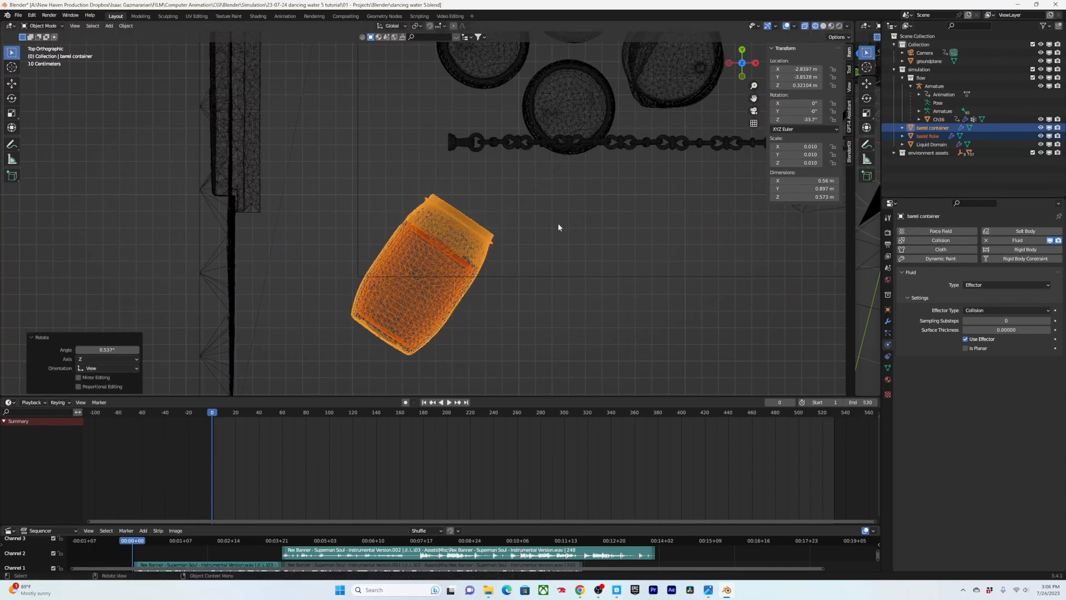
pyautogui.press('g')
pyautogui.click(557, 175)
pyautogui.press('r')
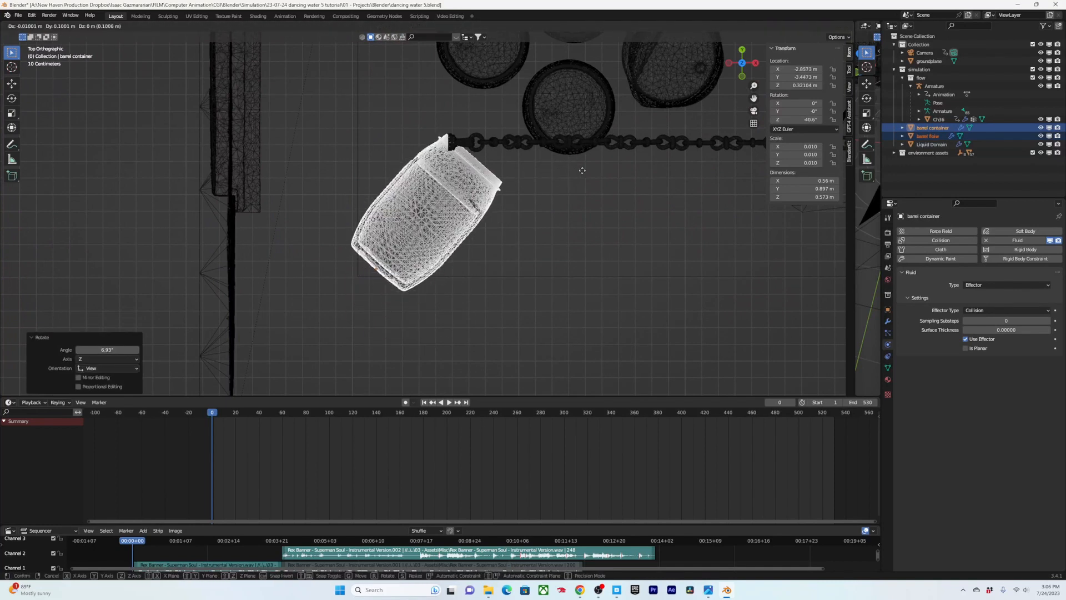
pyautogui.rightClick(574, 220)
pyautogui.moveTo(573, 220); pyautogui.dragTo(432, 211, button='middle')
pyautogui.moveTo(522, 257); pyautogui.dragTo(458, 228, button='middle')
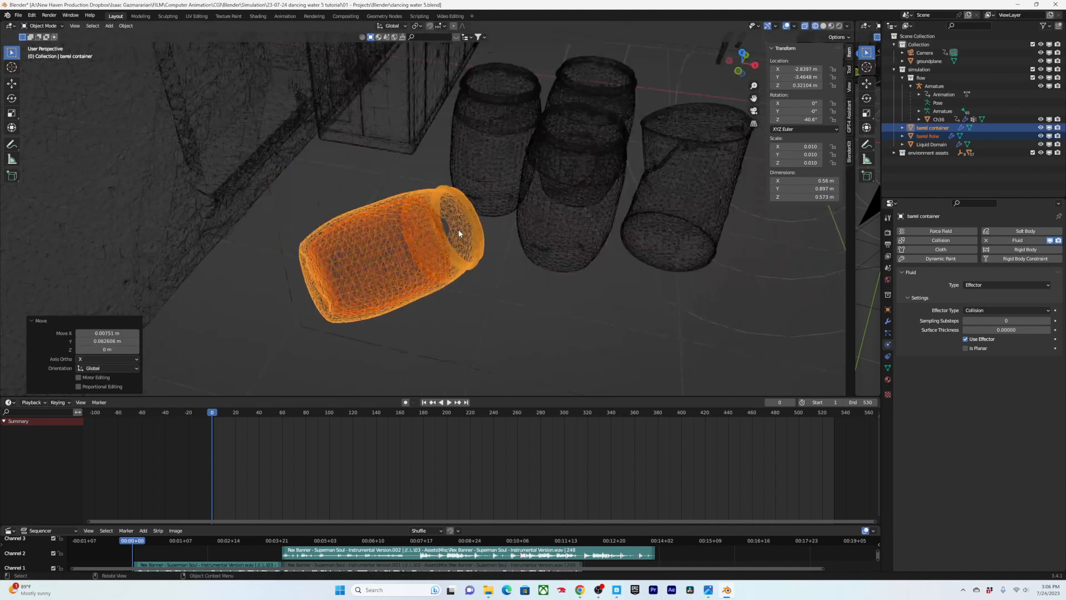
# Step: Tilt both barrel objects to about -2.4° on X and lower them about 0.028 m along Z
pyautogui.press('KP_7')
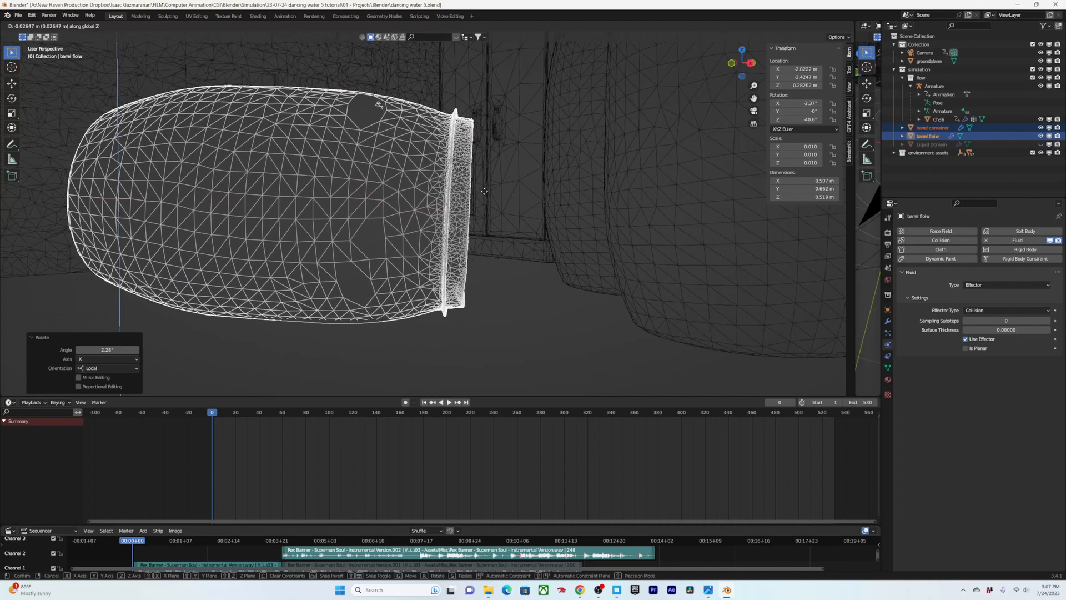
pyautogui.click(483, 191)
pyautogui.moveTo(483, 193); pyautogui.dragTo(458, 197, button='middle')
pyautogui.scroll(-5, 459, 197)
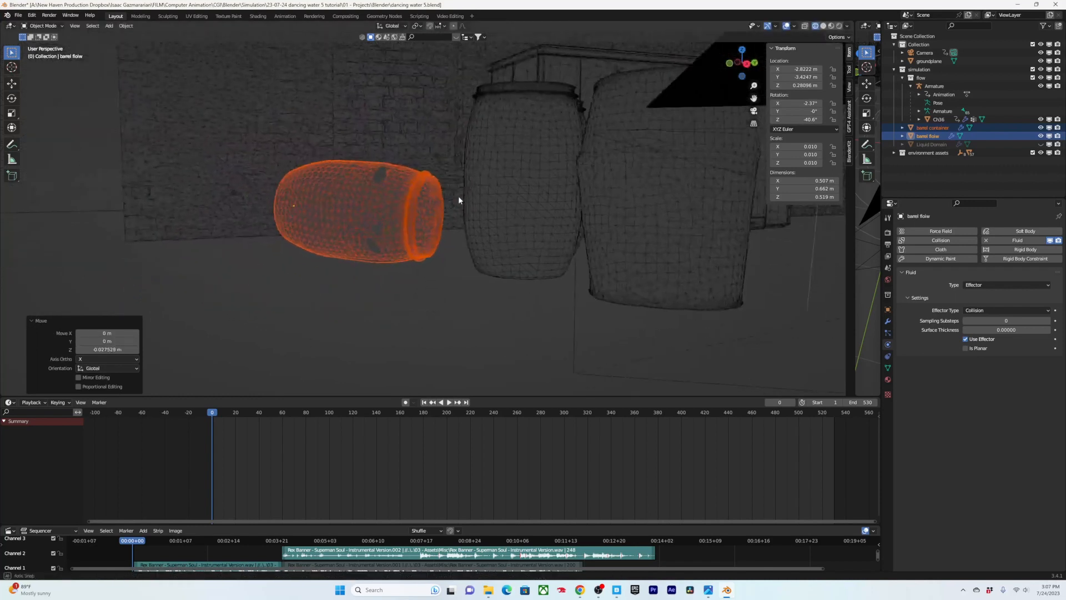
# Step: Save the file and check the toppled barrel's placement through the scene camera
pyautogui.hotkey('ctrl', 's')
pyautogui.scroll(-5, 439, 203)
pyautogui.scroll(2, 437, 208)
pyautogui.moveTo(437, 207); pyautogui.dragTo(465, 208, button='middle')
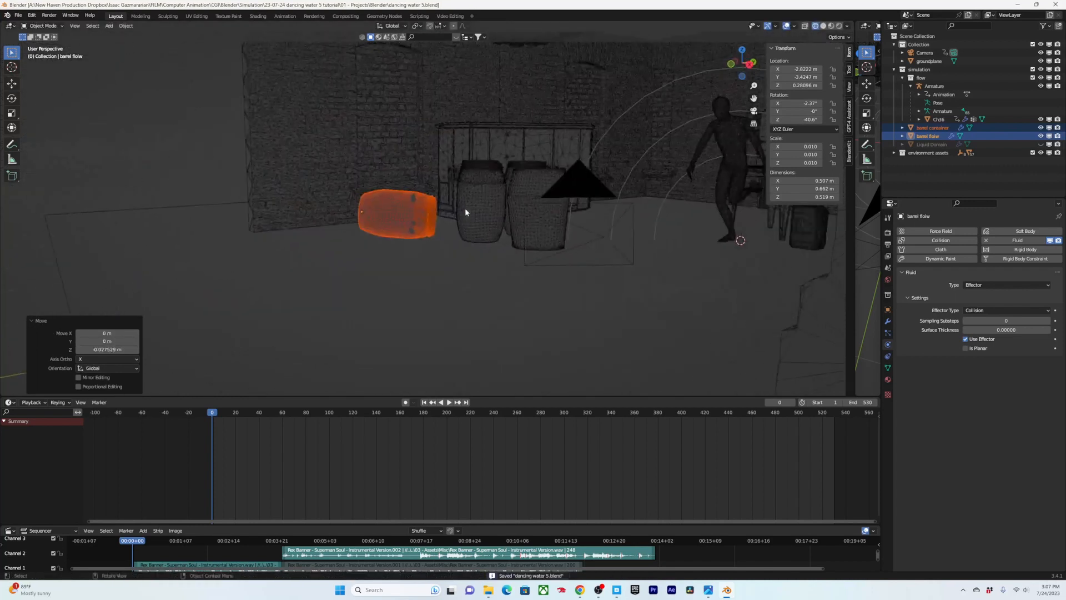
pyautogui.press('KP_0')
pyautogui.keyDown('shift'); pyautogui.moveTo(321, 231); pyautogui.dragTo(391, 286, button='middle'); pyautogui.keyUp('shift')
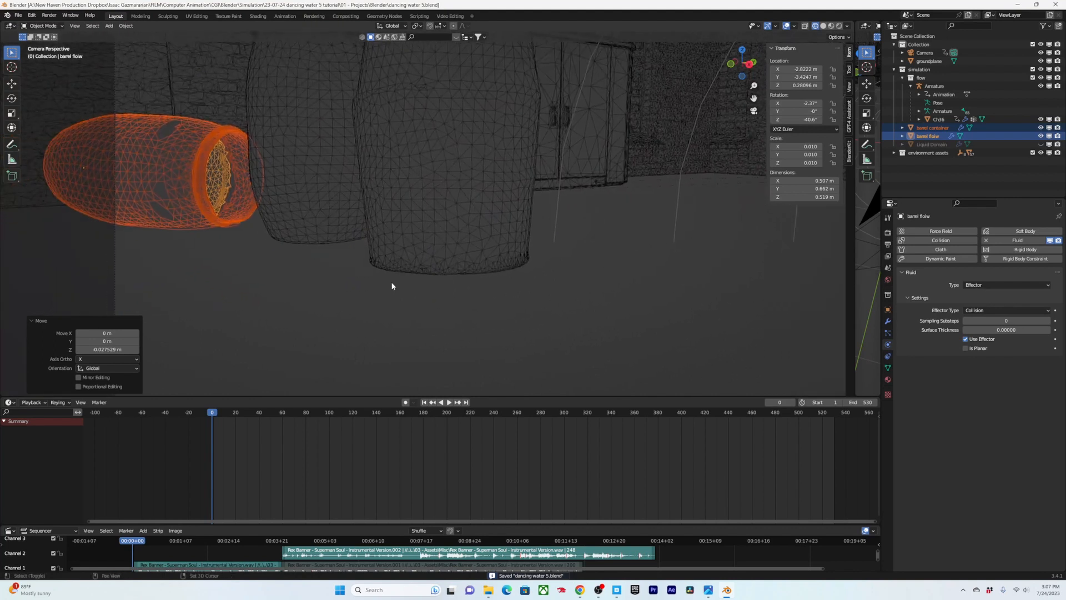
# Step: Set the barrel container's collision effector to 2 sampling substeps, enable Is Planar, and save the file
pyautogui.click(252, 186)
pyautogui.press('KP_7')
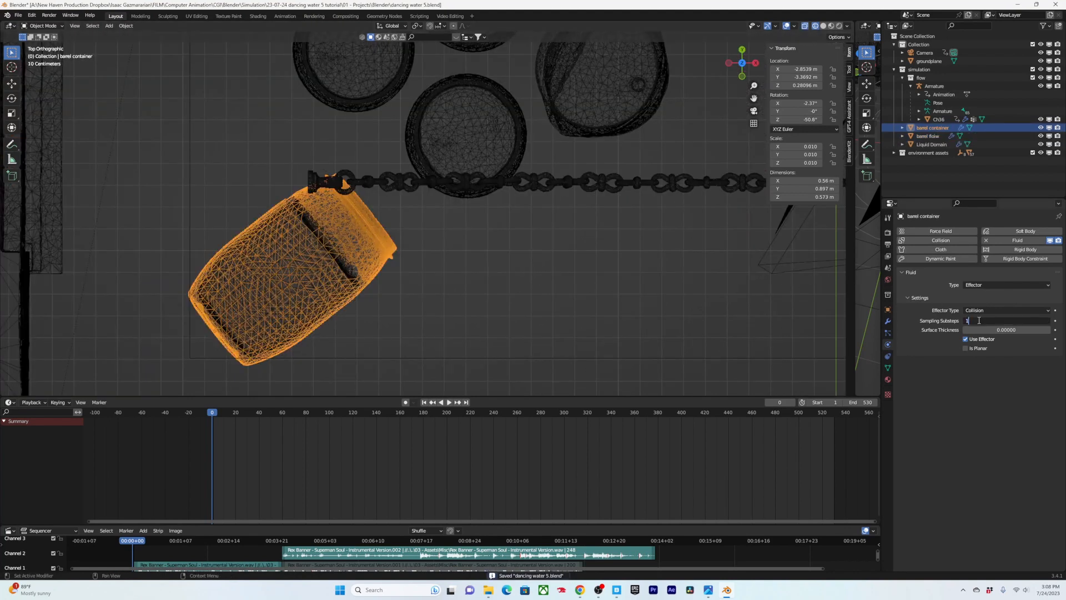
pyautogui.write('2')
pyautogui.press('Return')
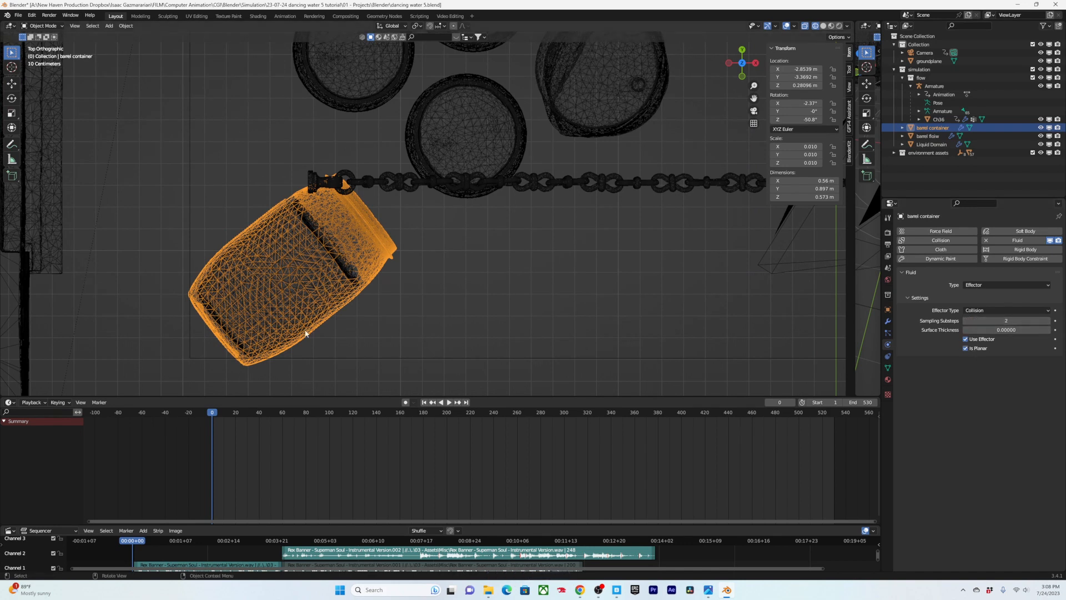
pyautogui.hotkey('ctrl', 's')
# Step: Change the inner barrel flow object's fluid type to Flow with Inflow behavior, and save the file
pyautogui.click(307, 269)
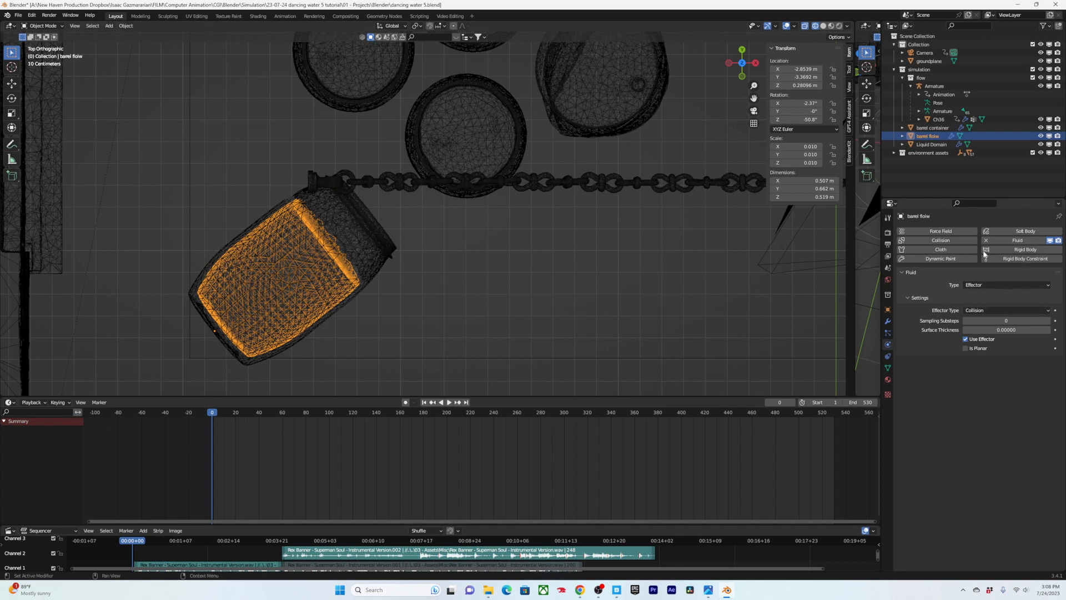
pyautogui.click(989, 284)
pyautogui.click(984, 321)
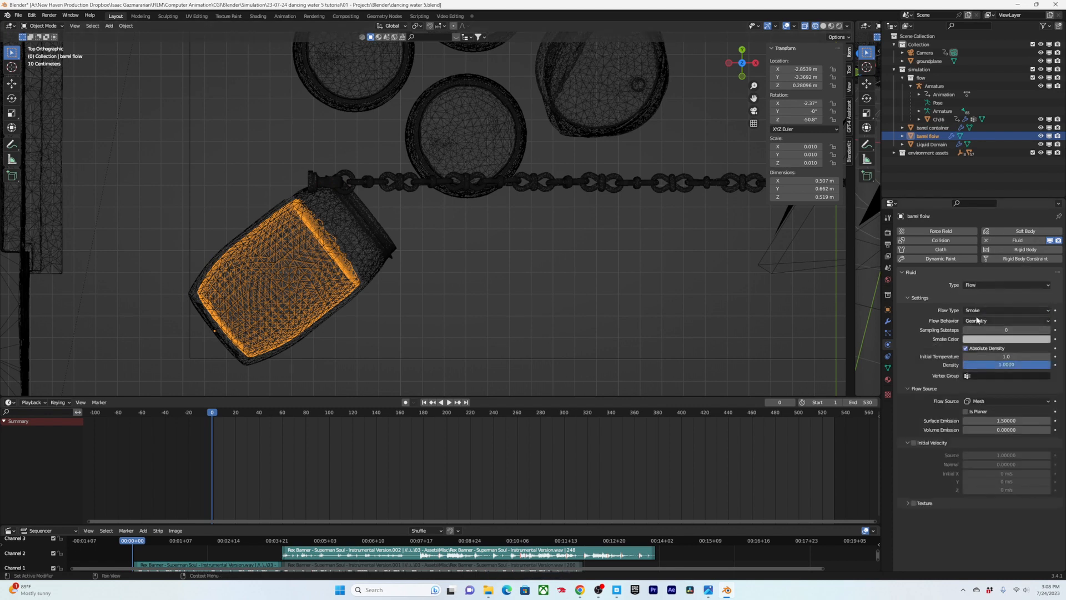
pyautogui.click(980, 310)
pyautogui.click(973, 320)
pyautogui.click(983, 321)
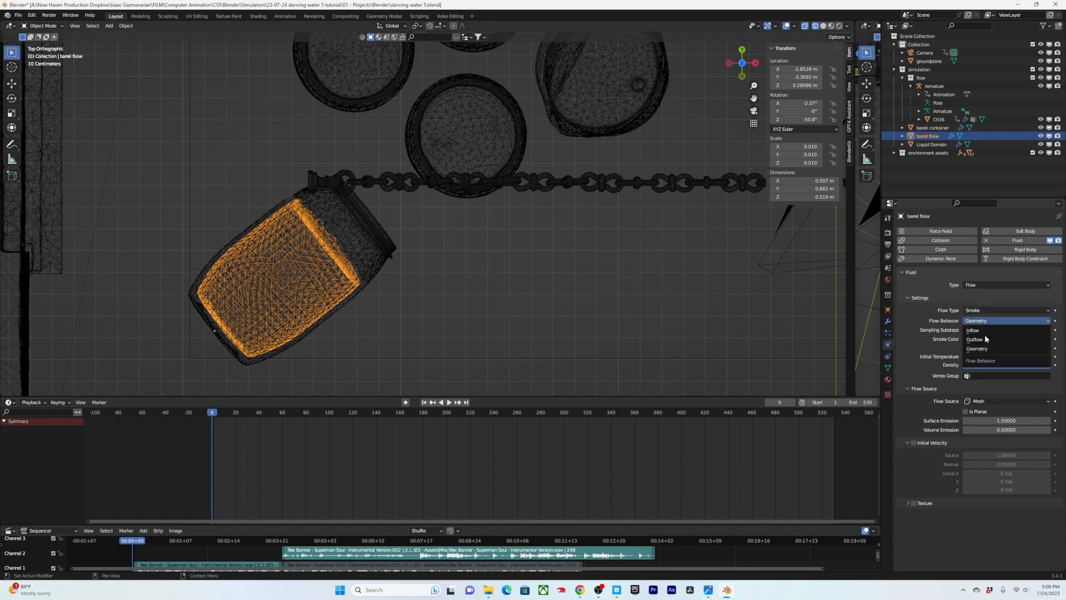
pyautogui.click(981, 333)
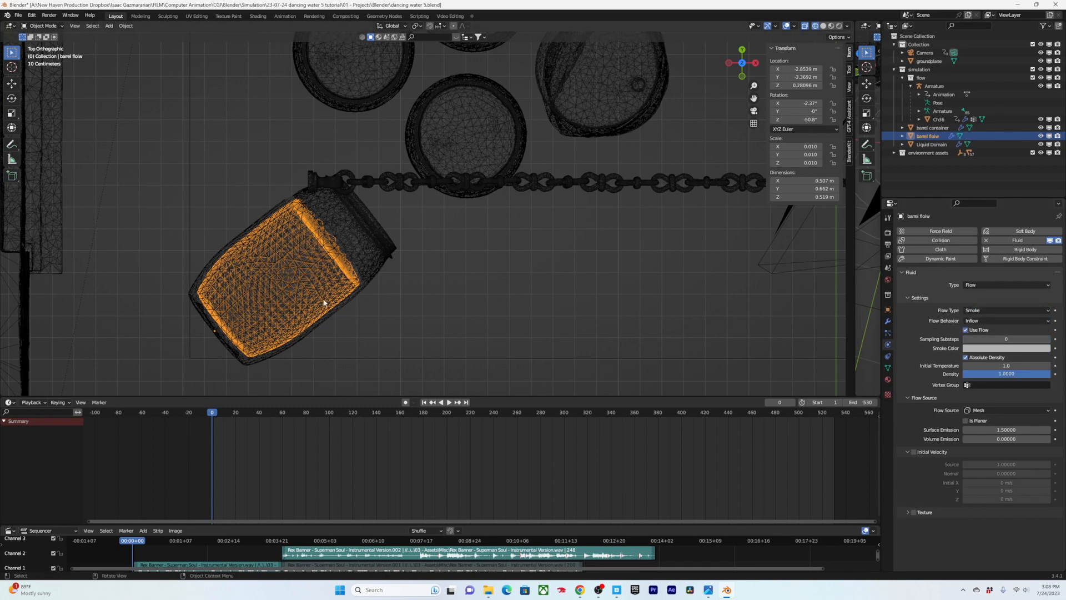
pyautogui.hotkey('ctrl', 's')
# Step: Set the barrel flow object's flow type to Liquid and its surface emission to 1, and save the file
pyautogui.click(980, 310)
pyautogui.click(977, 350)
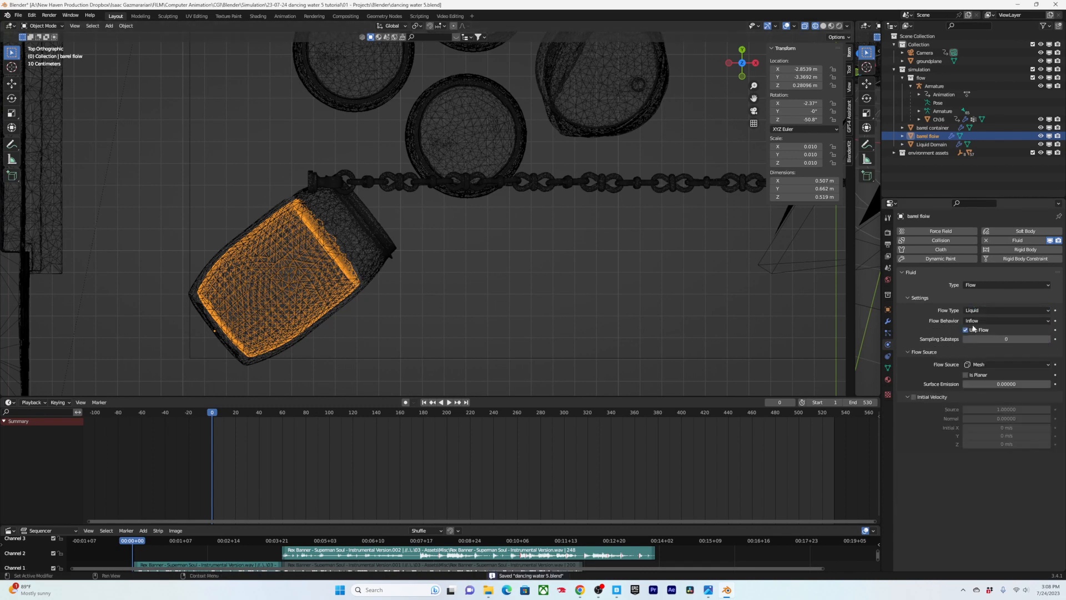
pyautogui.click(992, 384)
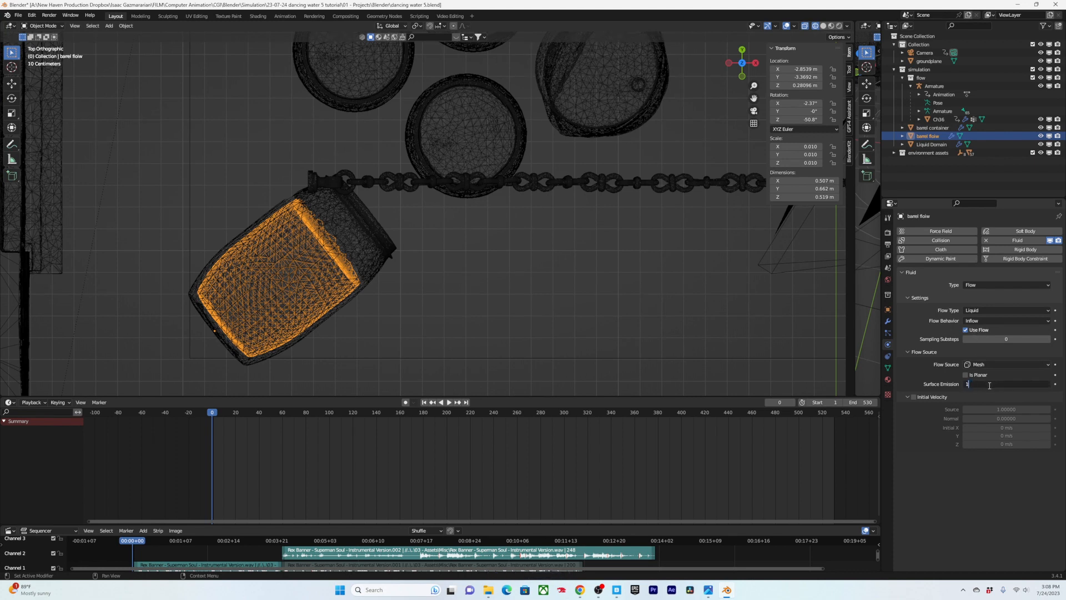
pyautogui.write('1')
pyautogui.press('Return')
pyautogui.hotkey('ctrl', 's')
# Step: Shrink the barrel flow object inside the container to a scale of about 0.006
pyautogui.moveTo(566, 167); pyautogui.dragTo(520, 205, button='middle')
pyautogui.press('s')
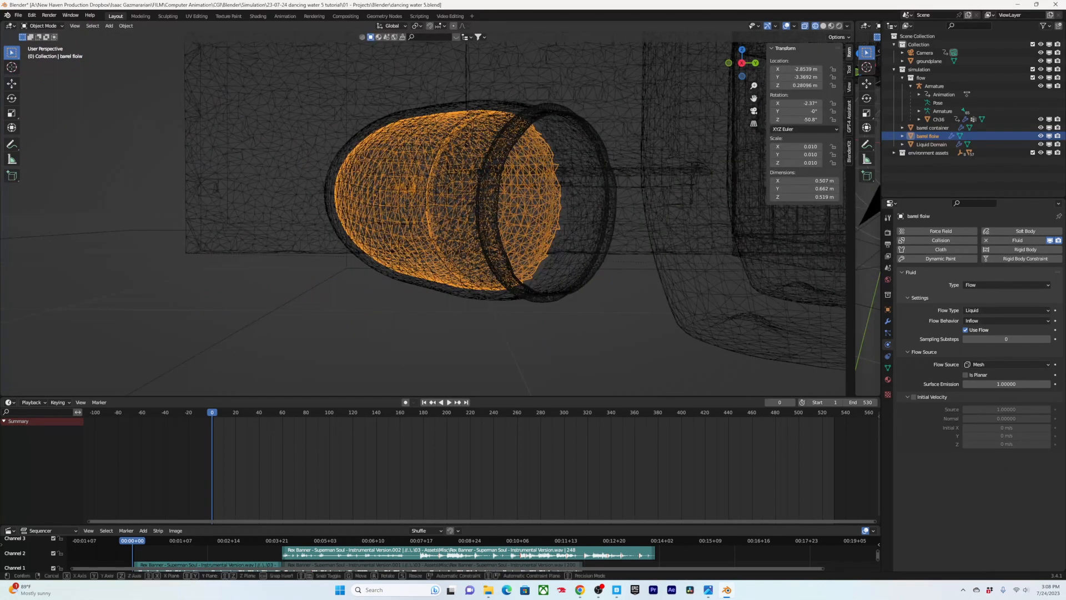
pyautogui.click(478, 161)
pyautogui.press('s')
pyautogui.click(510, 152)
pyautogui.moveTo(509, 151); pyautogui.dragTo(529, 185, button='middle')
pyautogui.press('s')
pyautogui.click(538, 167)
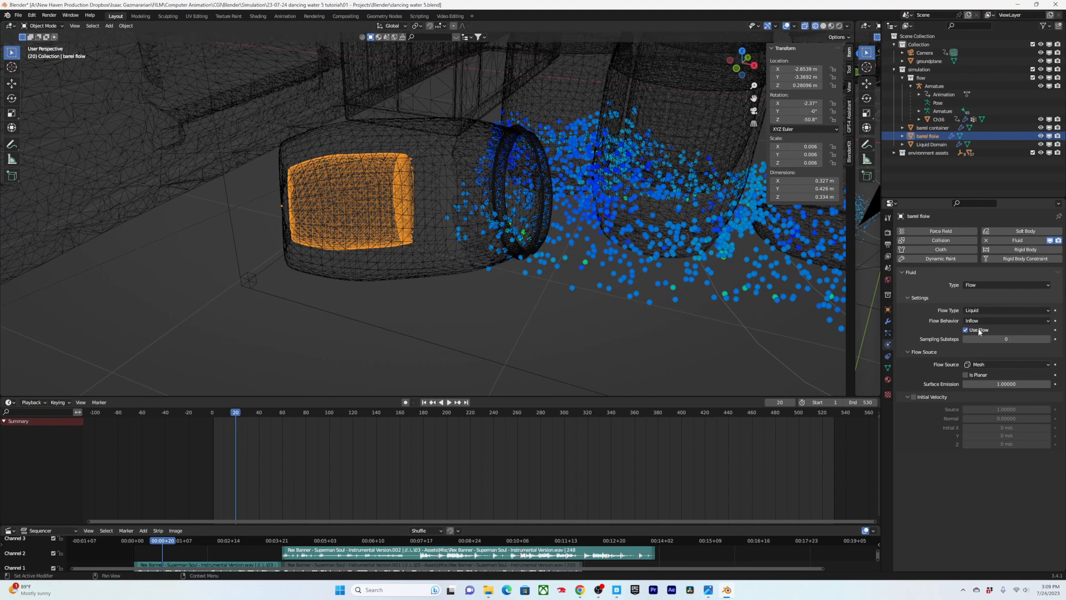
# Step: Keyframe the barrel's Use Flow as enabled at frame 20 and disabled at frame 21, and save the file
pyautogui.press('i')
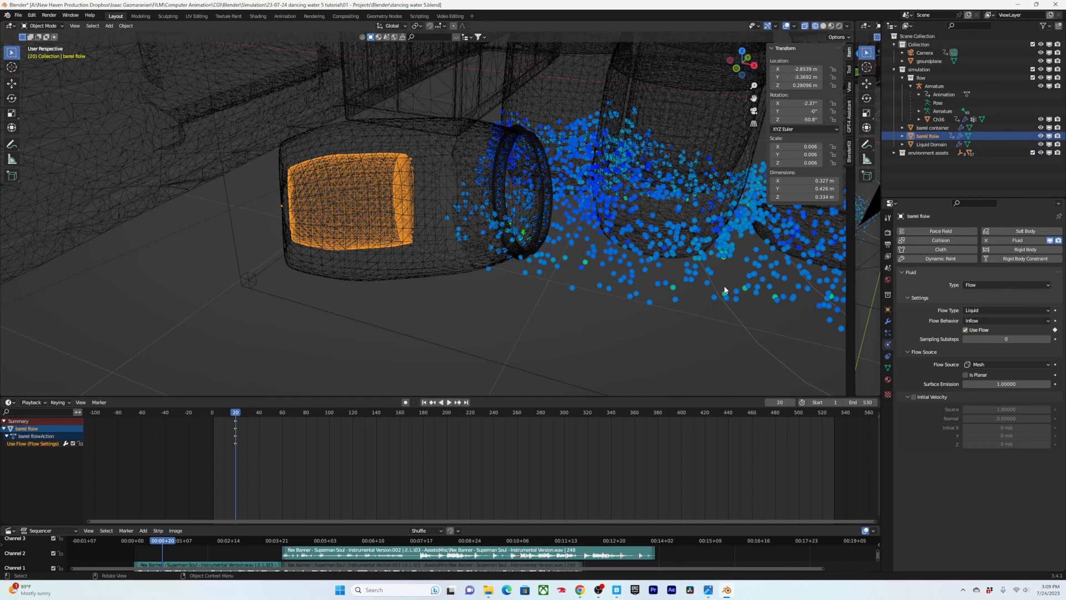
pyautogui.press('Right')
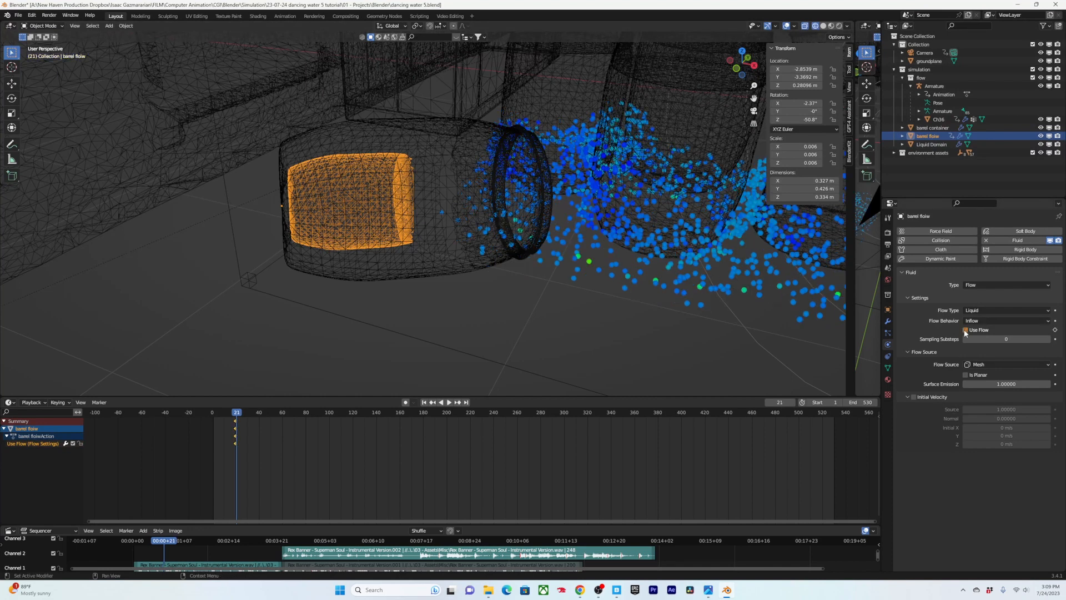
pyautogui.hotkey('ctrl', 's')
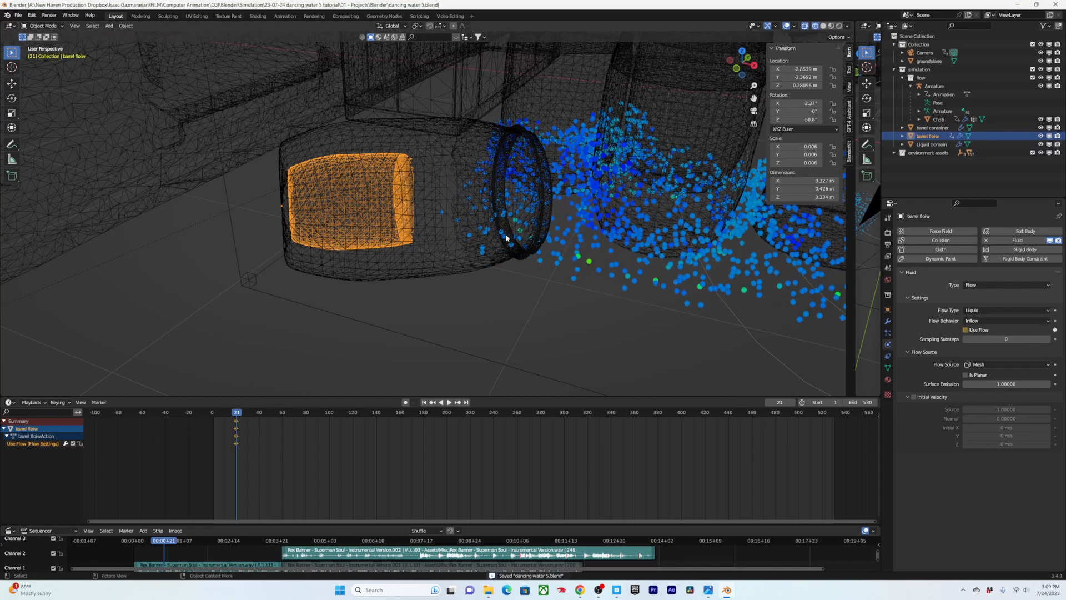
# Step: Free the liquid domain's baked simulation and run a short test bake of all fluid data
pyautogui.scroll(-8, 505, 235)
pyautogui.scroll(-4, 381, 260)
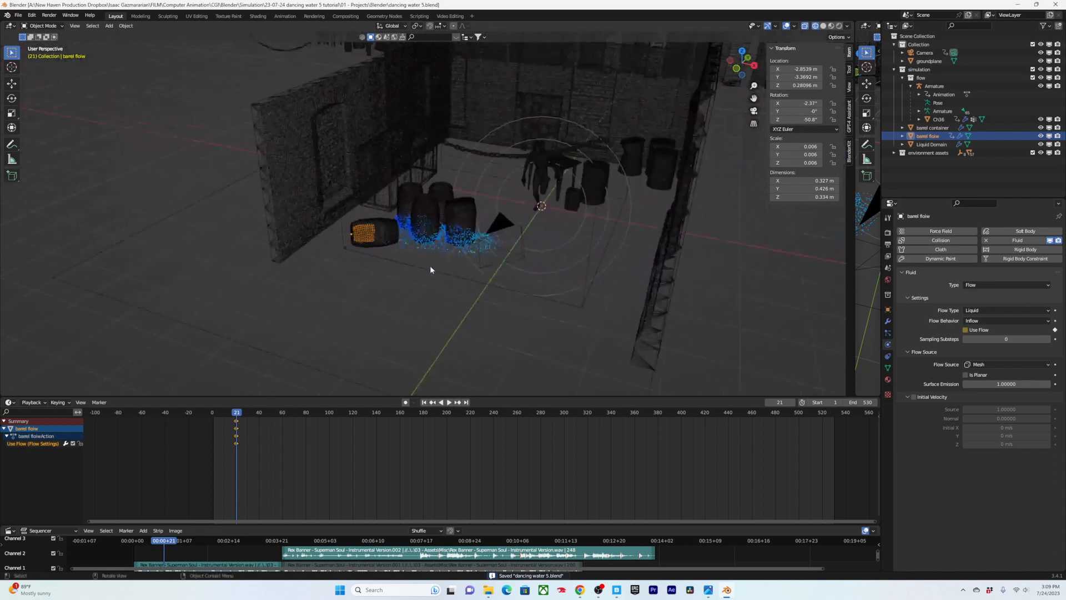
pyautogui.moveTo(430, 265); pyautogui.dragTo(468, 279, button='middle')
pyautogui.click(468, 279)
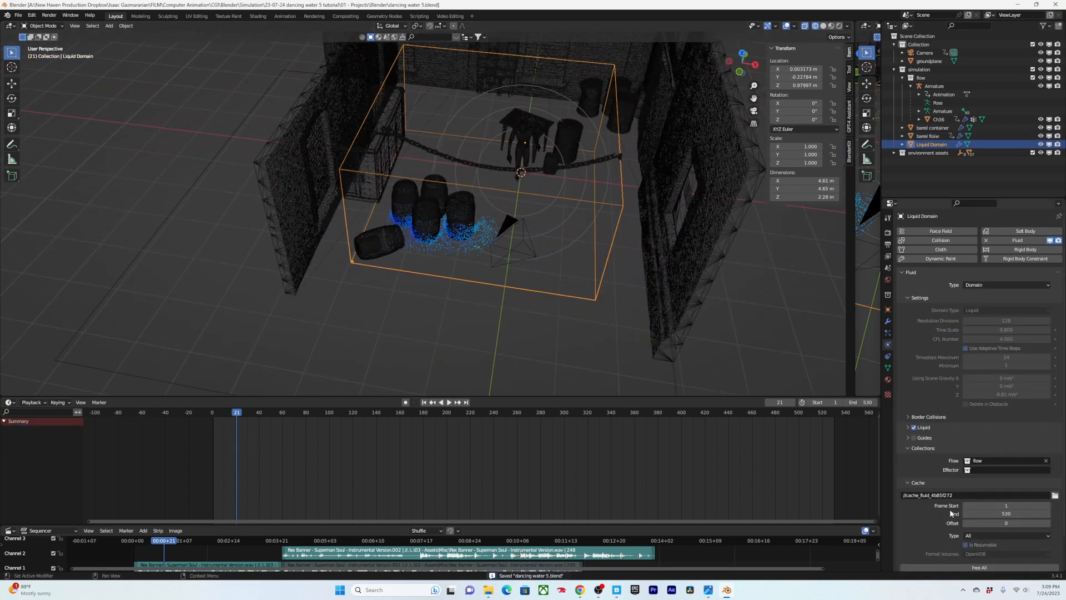
pyautogui.scroll(-2, 951, 513)
pyautogui.click(955, 531)
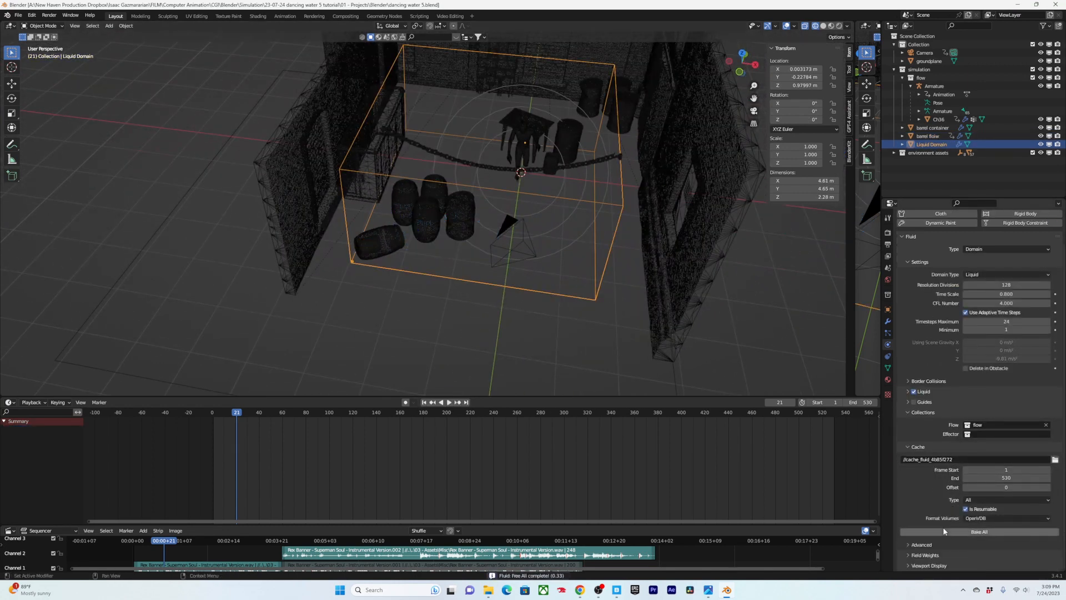
pyautogui.click(944, 531)
pyautogui.press('Escape')
# Step: Move the barrel flow object into the flow collection used by the liquid domain
pyautogui.scroll(5, 428, 272)
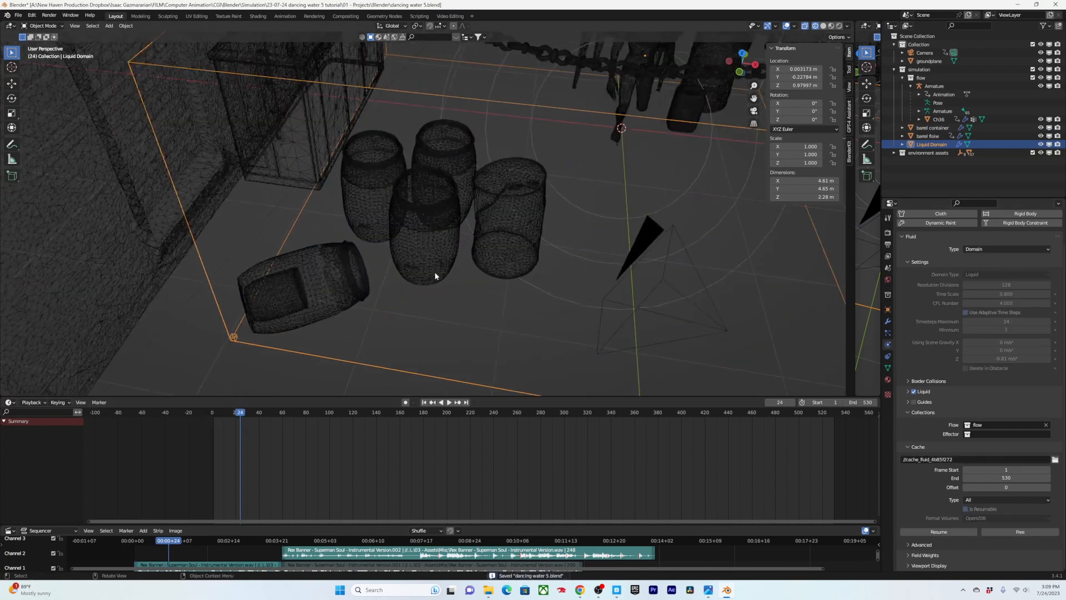
pyautogui.click(288, 309)
pyautogui.click(287, 305)
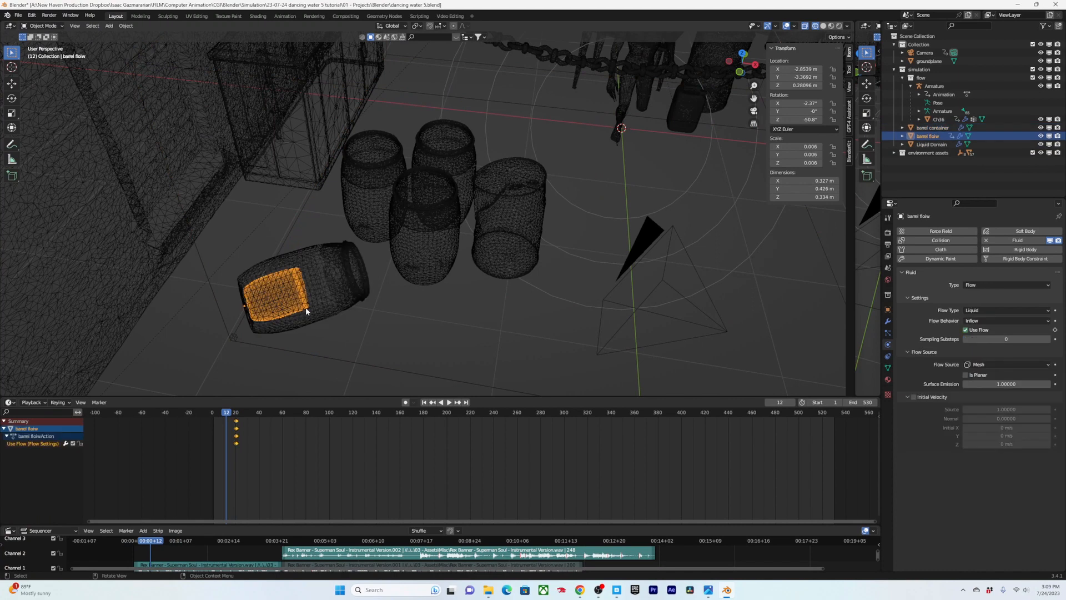
pyautogui.moveTo(305, 308); pyautogui.dragTo(319, 302, button='middle')
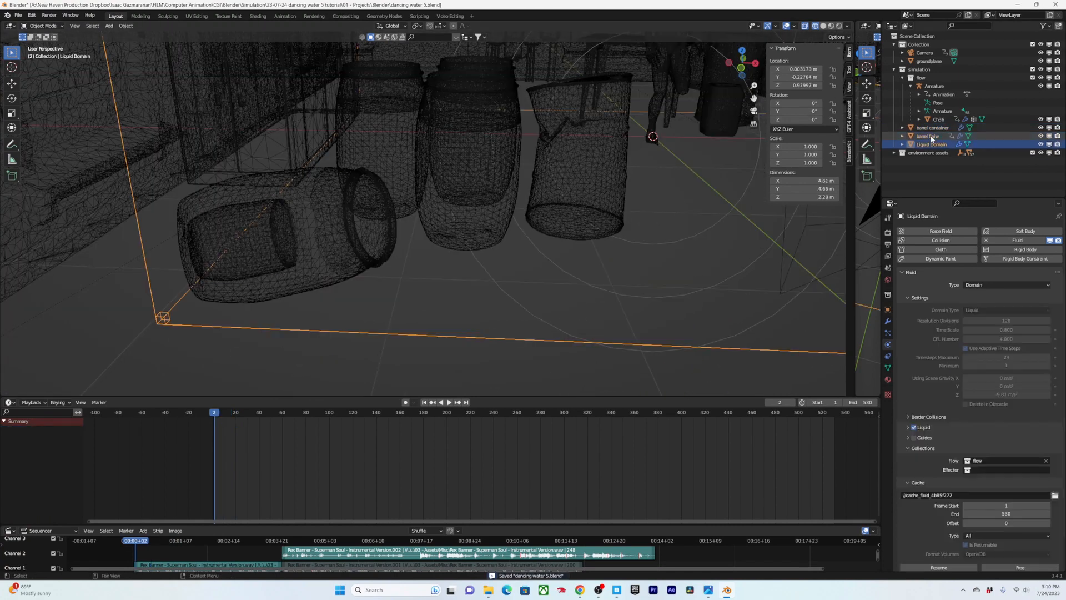
pyautogui.click(928, 135)
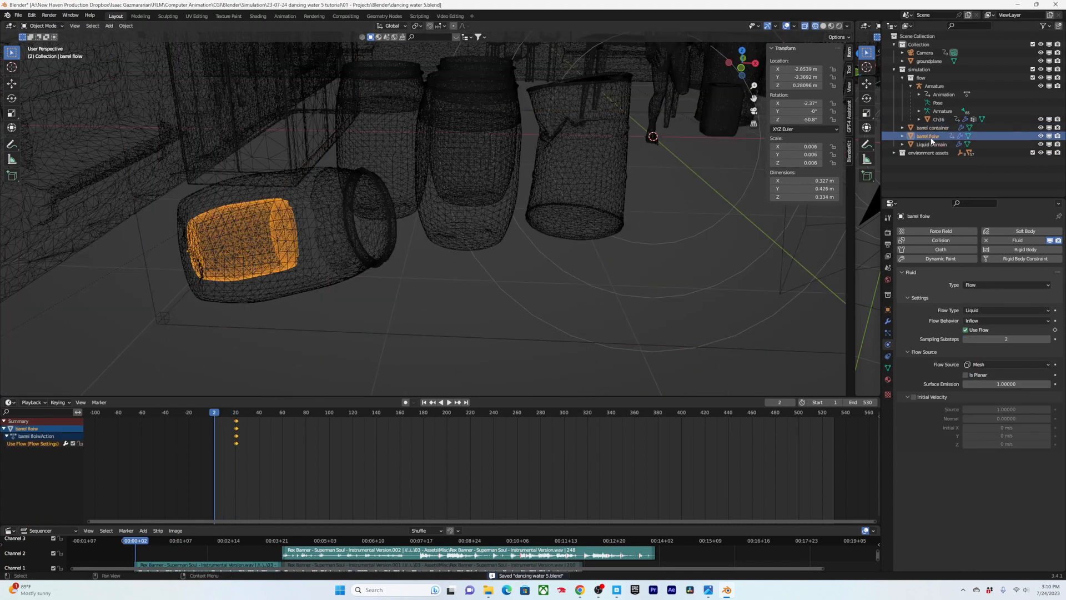
pyautogui.moveTo(927, 135); pyautogui.dragTo(920, 85)
pyautogui.click(934, 137)
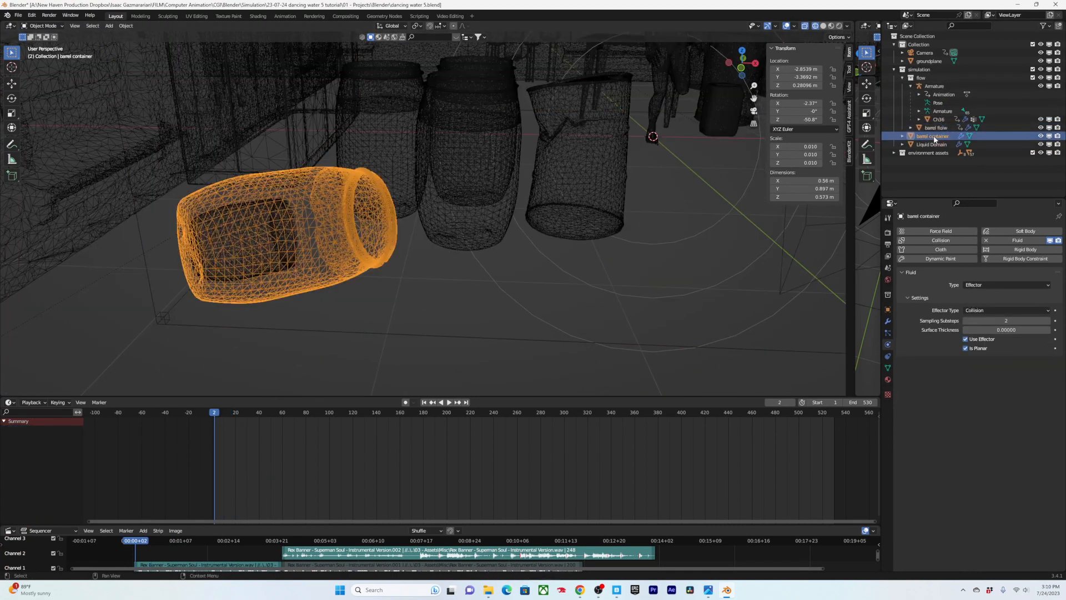
# Step: Free the liquid domain's cache, bake all fluid data again, and pause the bake shortly after frame 12
pyautogui.click(840, 355)
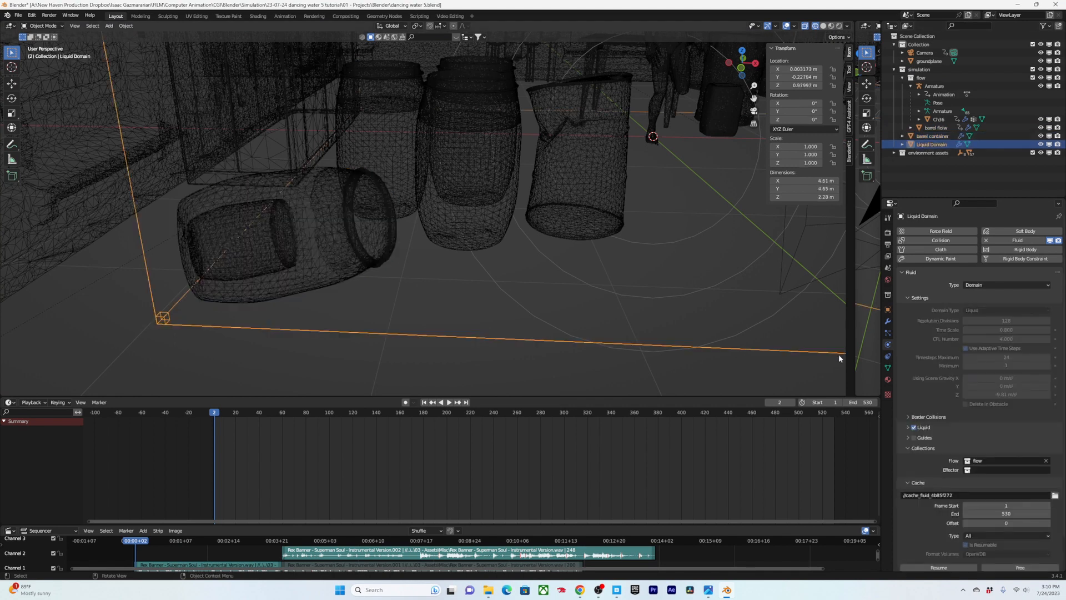
pyautogui.scroll(-2, 955, 515)
pyautogui.click(1010, 534)
pyautogui.click(982, 533)
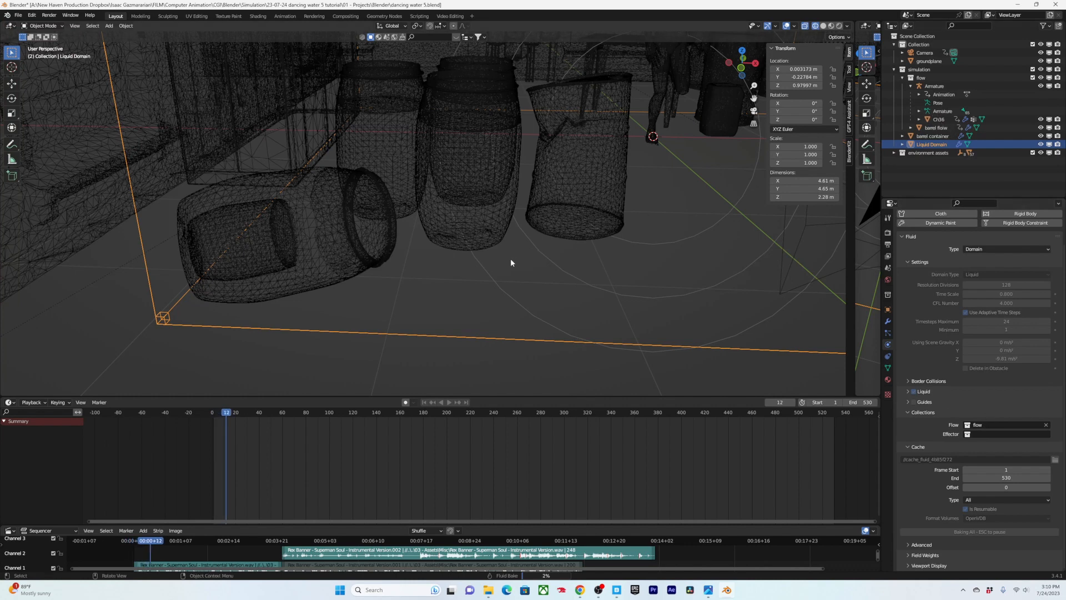
pyautogui.press('Escape')
# Step: Step back through the baked frames to examine the liquid particles emitted inside the toppled barrel
pyautogui.press('Left')
pyautogui.press('Left')
pyautogui.press('Left')
pyautogui.press('Left')
pyautogui.press('Left')
pyautogui.press('Left')
pyautogui.press('Left')
pyautogui.press('Left')
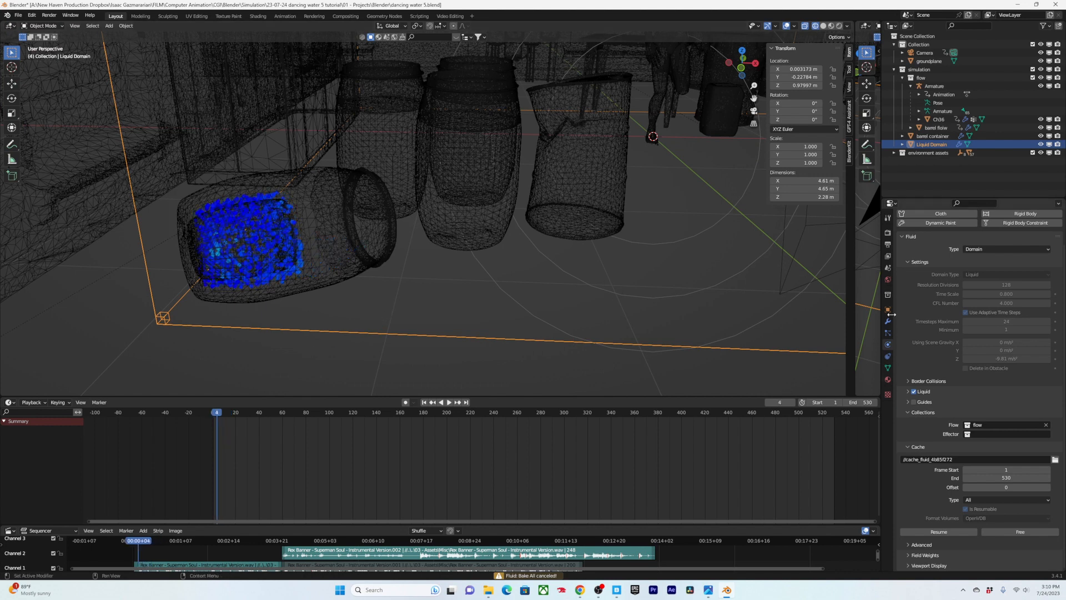
pyautogui.click(887, 333)
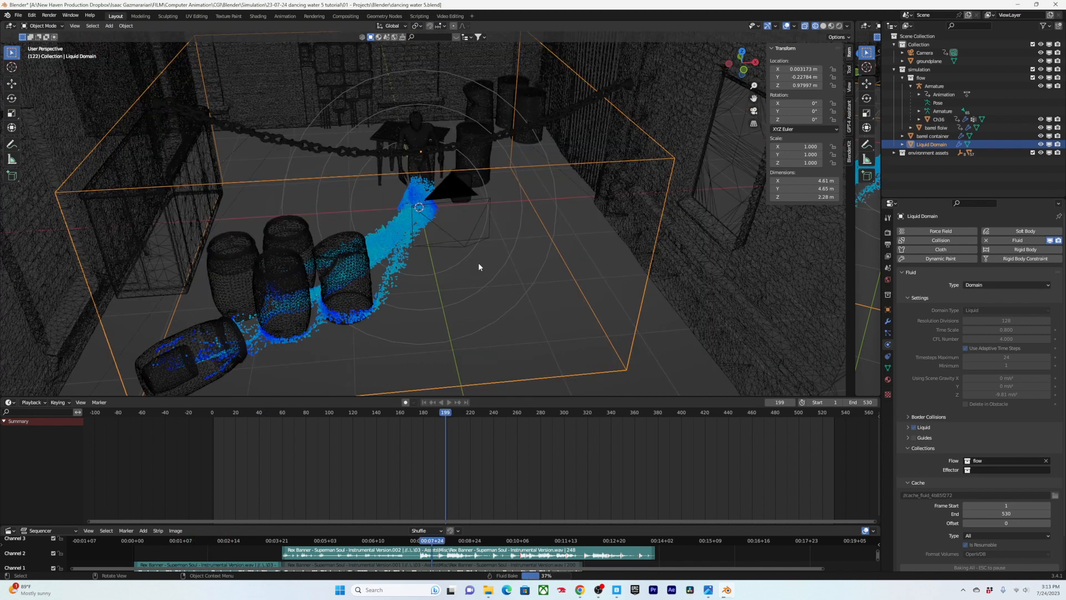
# Step: Pause the running fluid bake around frame 200, play the simulation from frame 78, and save the file
pyautogui.press('Escape')
pyautogui.hotkey('ctrl', 's')
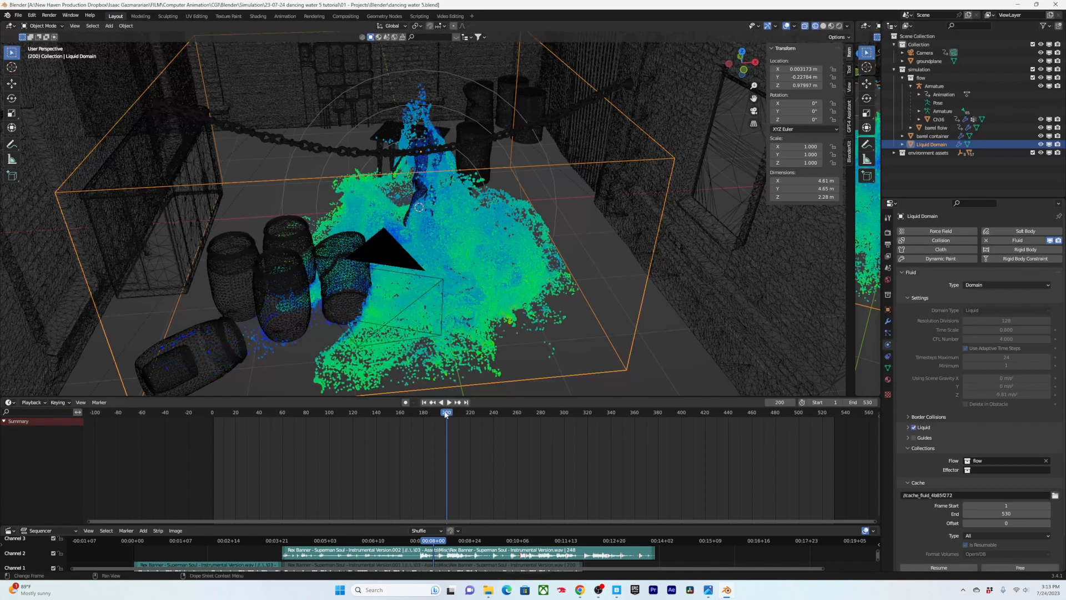
pyautogui.moveTo(446, 413); pyautogui.dragTo(304, 422)
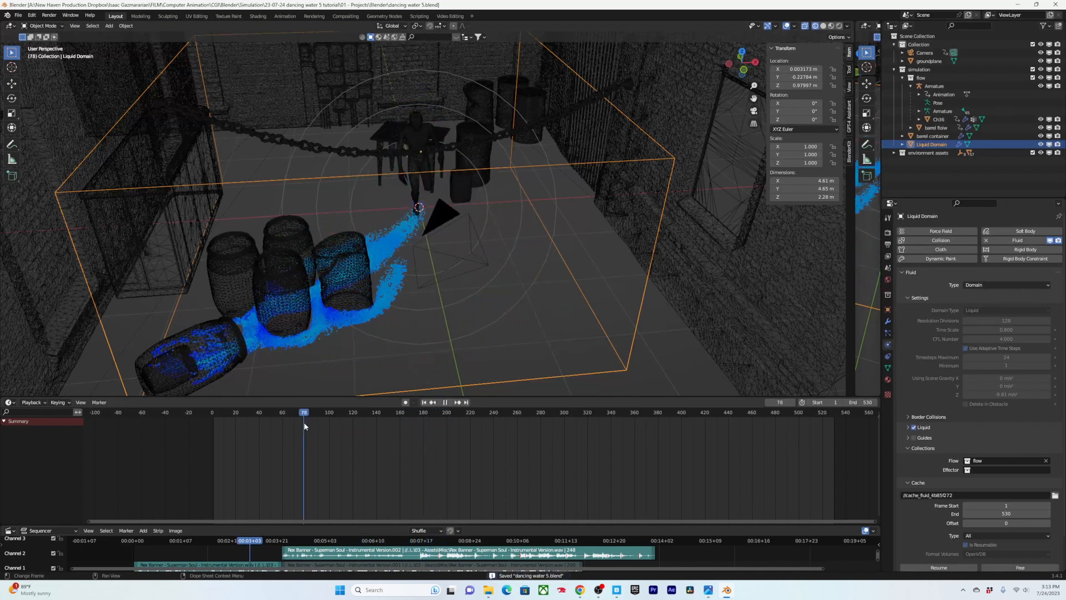
pyautogui.press('space')
pyautogui.moveTo(358, 341); pyautogui.dragTo(407, 261, button='middle')
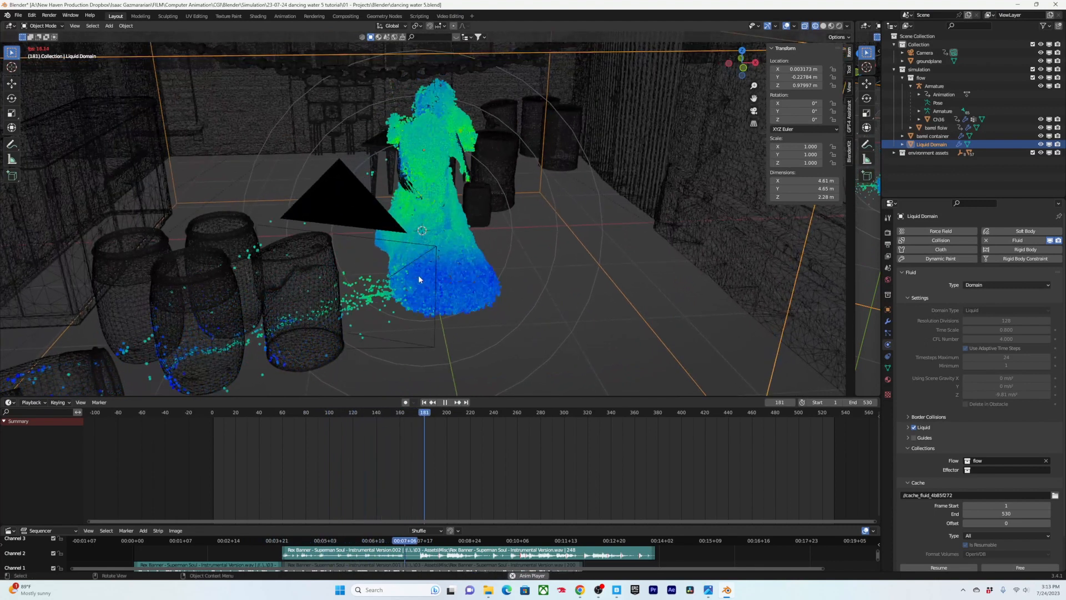
pyautogui.press('space')
pyautogui.hotkey('ctrl', 's')
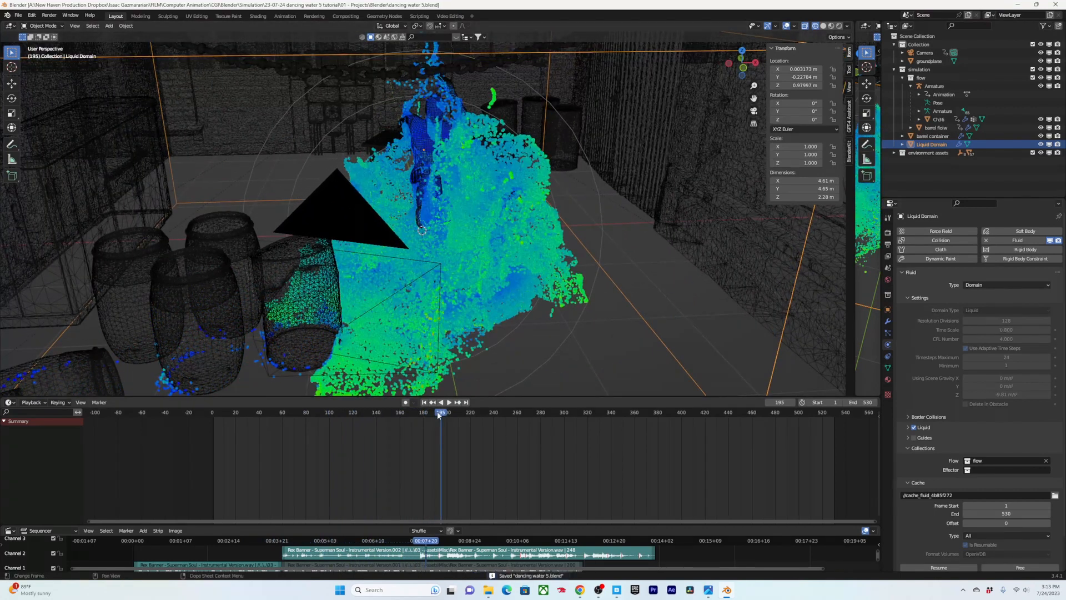
# Step: Replay the simulation from frame 162 and examine how the water surrounds the dancer
pyautogui.moveTo(435, 417); pyautogui.dragTo(402, 415)
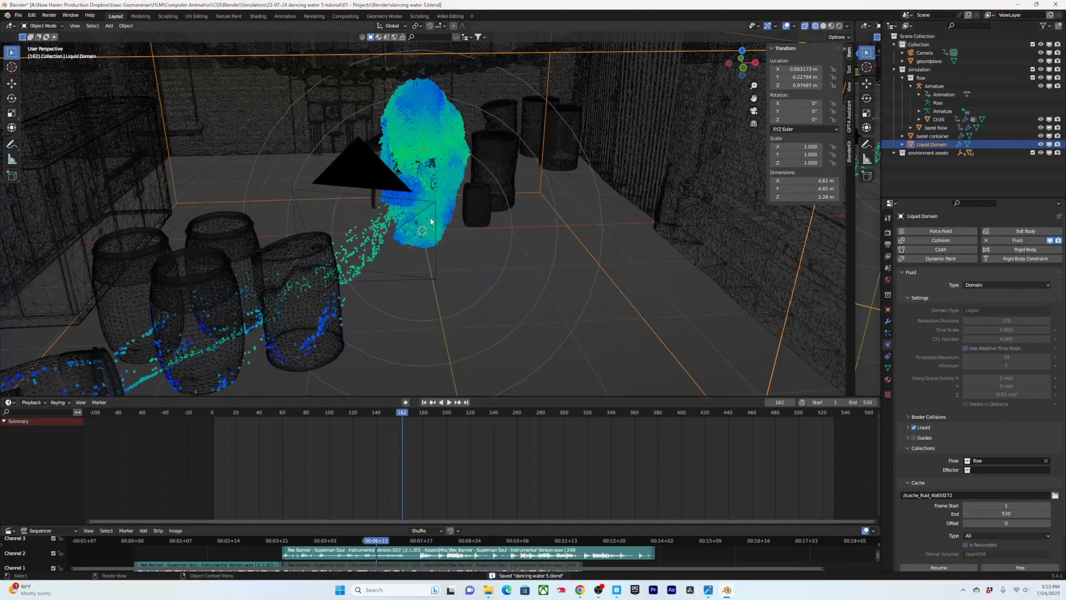
pyautogui.moveTo(423, 250); pyautogui.dragTo(414, 246, button='middle')
pyautogui.press('space')
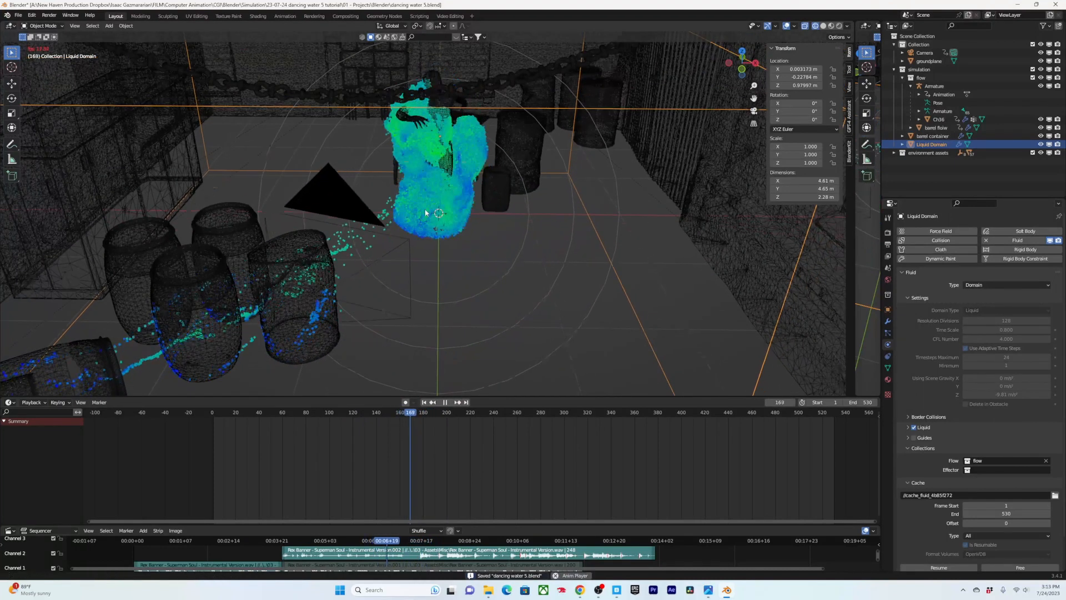
pyautogui.keyDown('shift'); pyautogui.moveTo(442, 183); pyautogui.dragTo(422, 216, button='middle'); pyautogui.keyUp('shift')
pyautogui.press('space')
pyautogui.scroll(2, 422, 217)
pyautogui.scroll(-1, 426, 212)
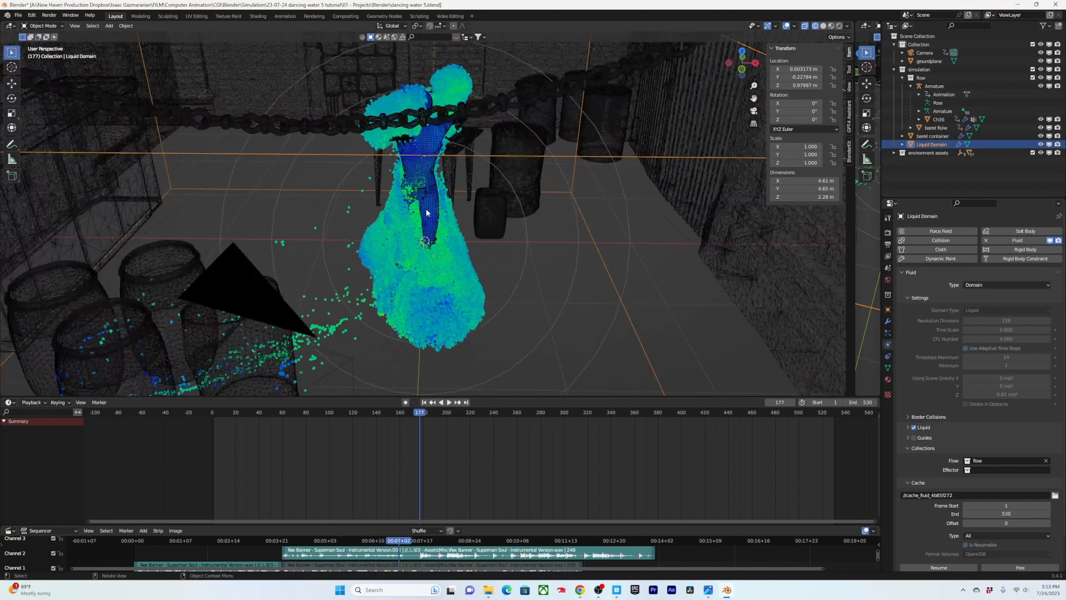
# Step: Hide the dancer's Ch36 mesh at frame 175 and step through the frames up to 178 to examine the water particles around the body
pyautogui.press('Left')
pyautogui.press('Left')
pyautogui.click(429, 170)
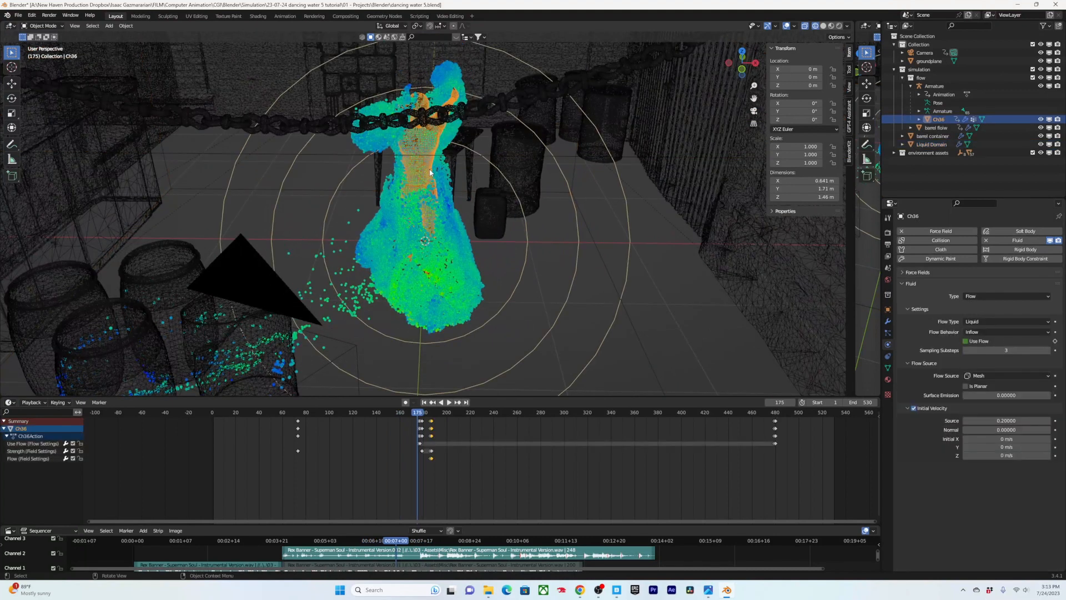
pyautogui.press('h')
pyautogui.moveTo(436, 171); pyautogui.dragTo(442, 152, button='middle')
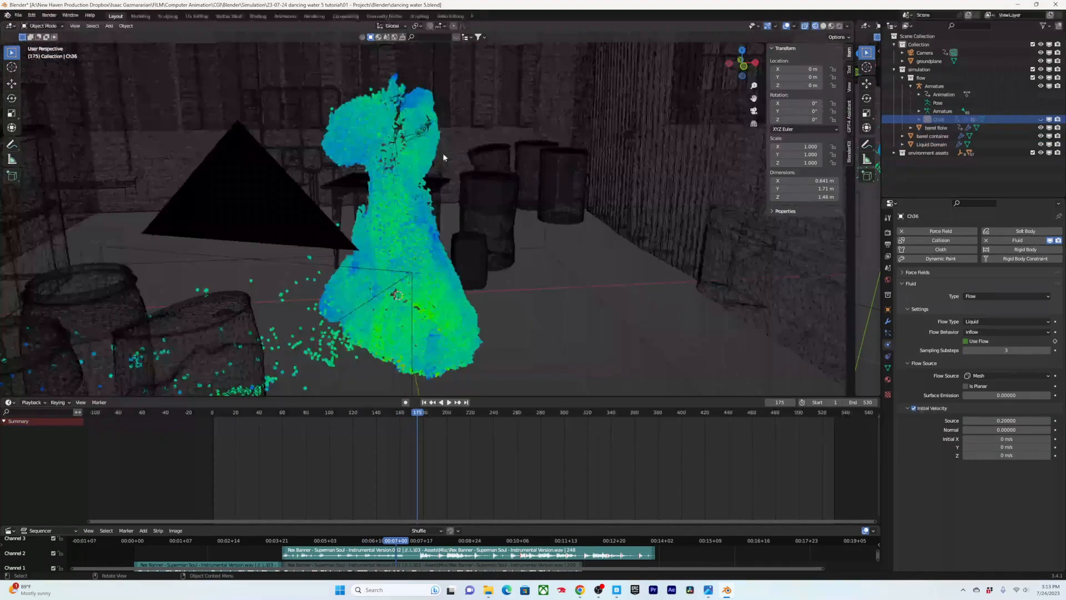
pyautogui.scroll(3, 442, 153)
pyautogui.press('Right')
pyautogui.press('Right')
pyautogui.press('Right')
pyautogui.press('Left')
pyautogui.press('Left')
pyautogui.press('Left')
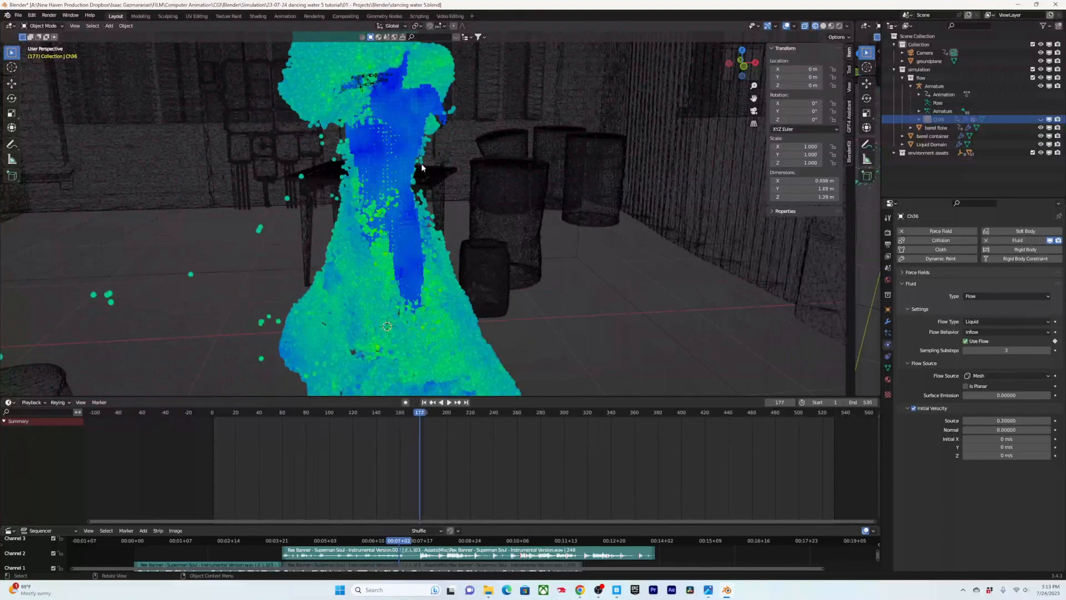
pyautogui.press('Right')
pyautogui.press('Right')
pyautogui.press('Right')
pyautogui.moveTo(393, 168); pyautogui.dragTo(452, 158, button='middle')
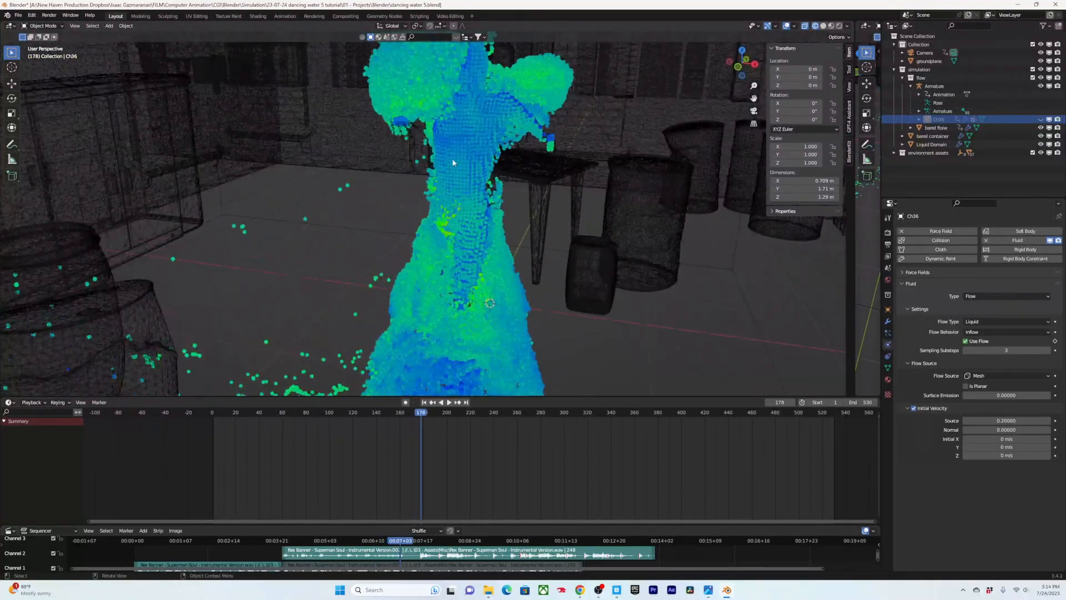
# Step: Step back to frame 151 and examine the water stream running from the toppled barrel to the dancer
pyautogui.press('Left')
pyautogui.press('Left')
pyautogui.press('Left')
pyautogui.press('Left')
pyautogui.press('Left')
pyautogui.press('Left')
pyautogui.press('Left')
pyautogui.press('Left')
pyautogui.moveTo(468, 204); pyautogui.dragTo(416, 405, button='middle')
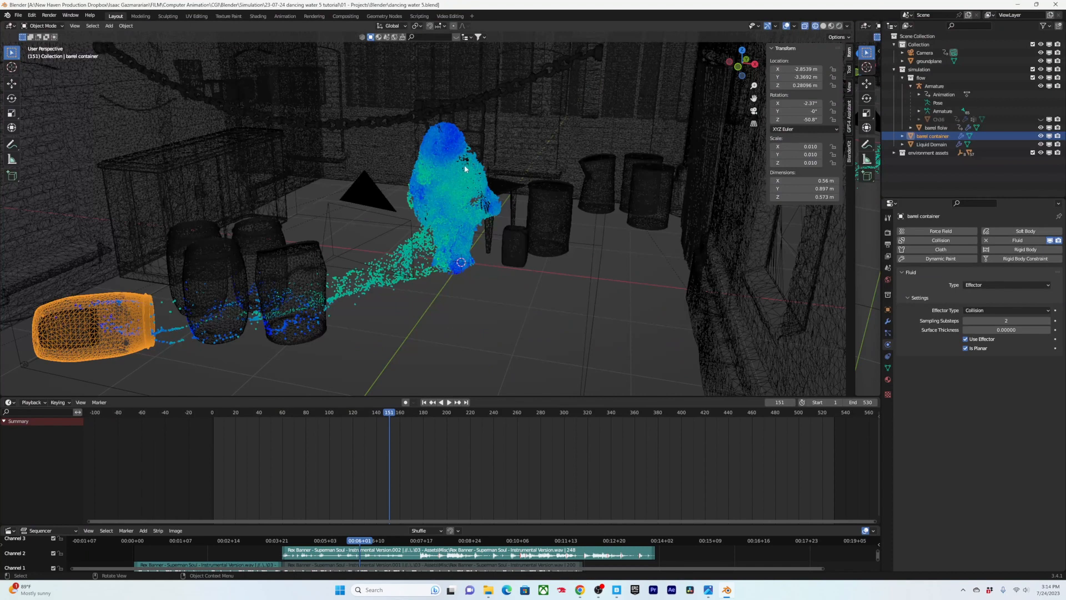
# Step: Select the barrel flow object, shift its Use Flow keyframes to about frame 48, and save the file
pyautogui.click(466, 168)
pyautogui.click(455, 166)
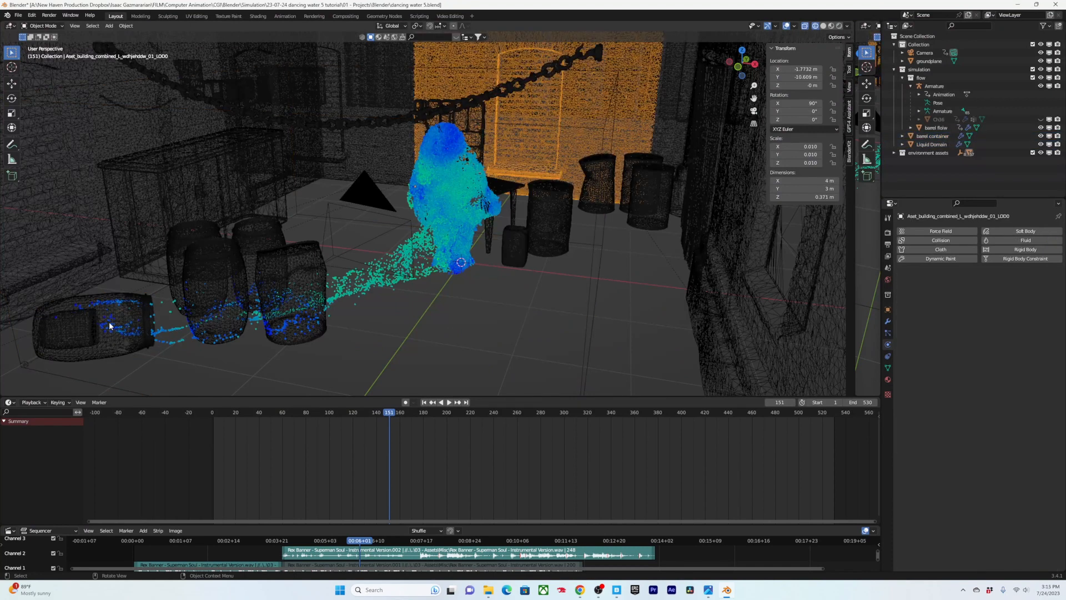
pyautogui.click(75, 343)
pyautogui.hotkey('ctrl', 's')
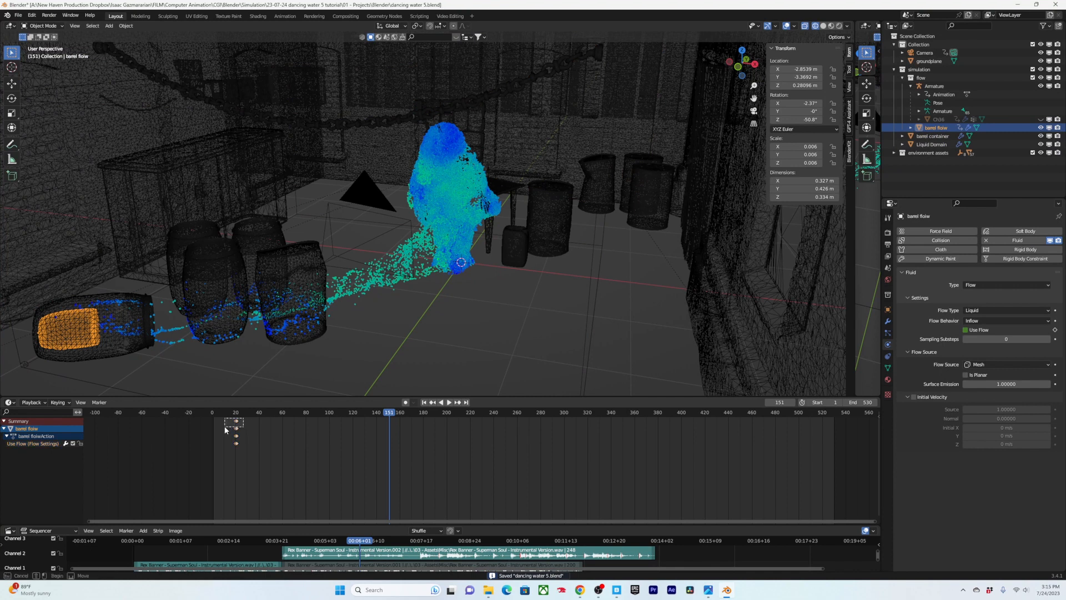
pyautogui.press('g')
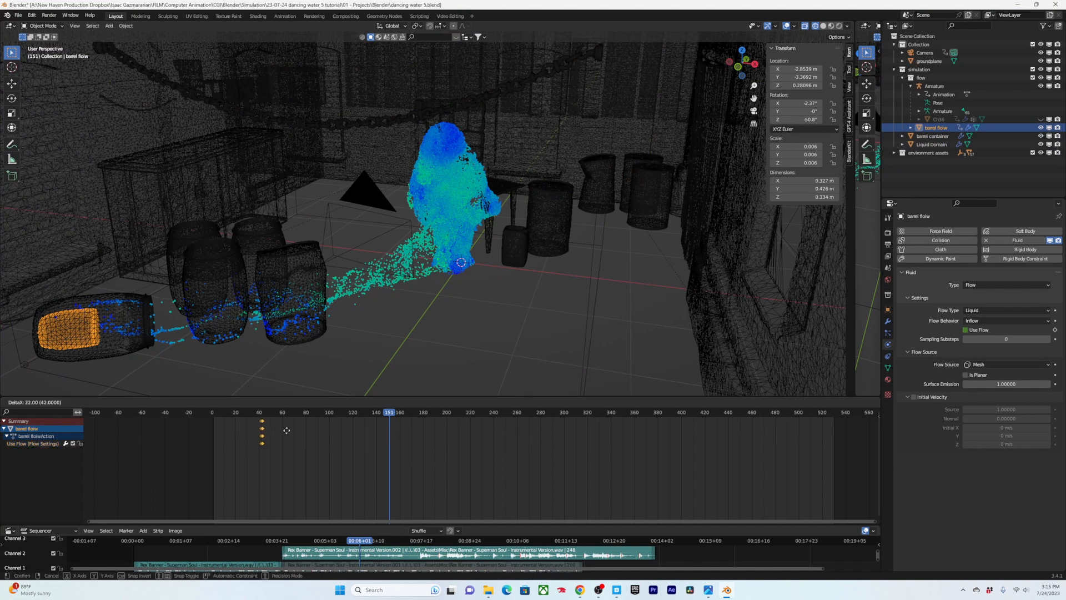
pyautogui.click(286, 430)
pyautogui.hotkey('ctrl', 's')
pyautogui.moveTo(260, 414); pyautogui.dragTo(288, 419)
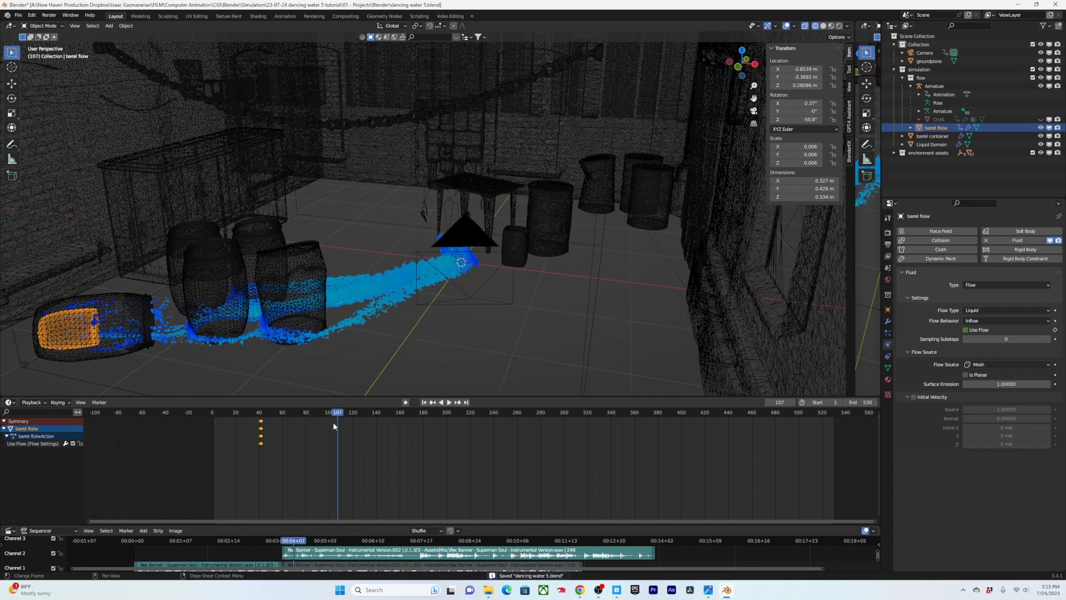
pyautogui.press('g')
pyautogui.click(309, 430)
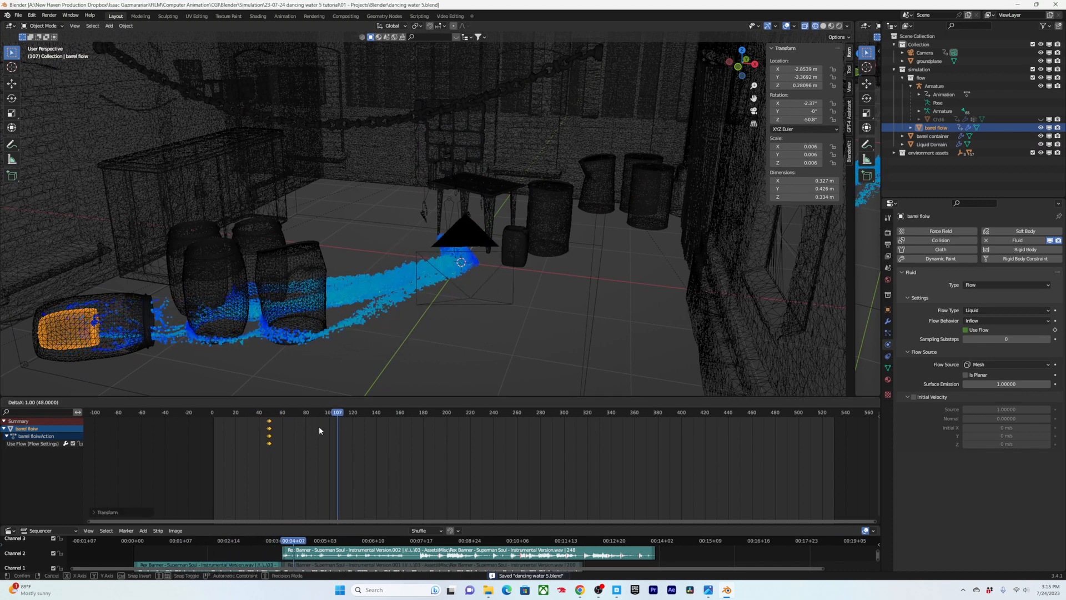
pyautogui.click(318, 425)
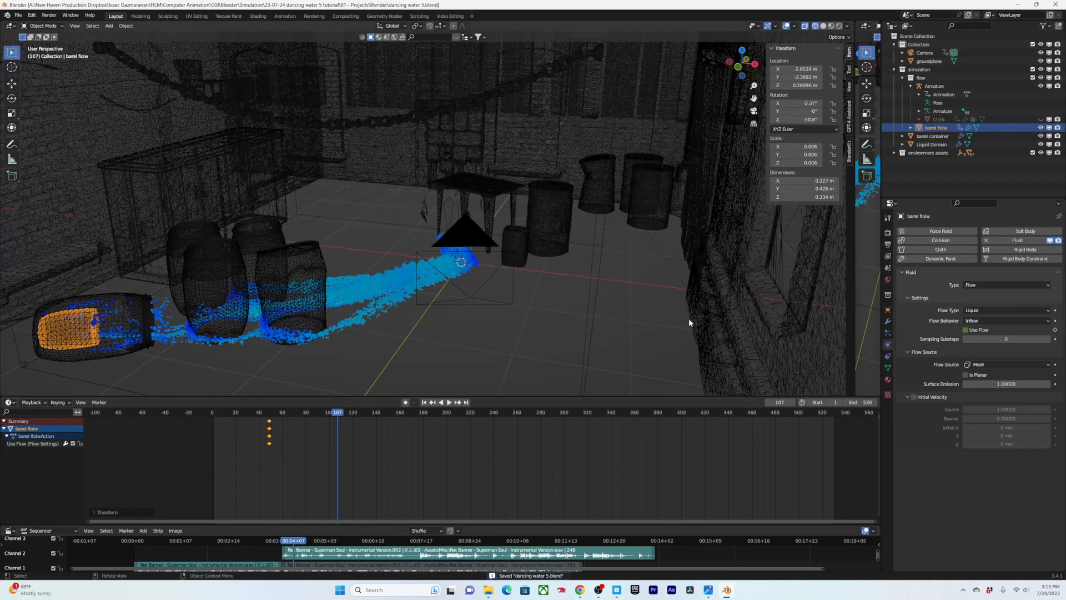
# Step: Rebake all fluid data for the Liquid Domain
pyautogui.click(589, 332)
pyautogui.scroll(-2, 981, 539)
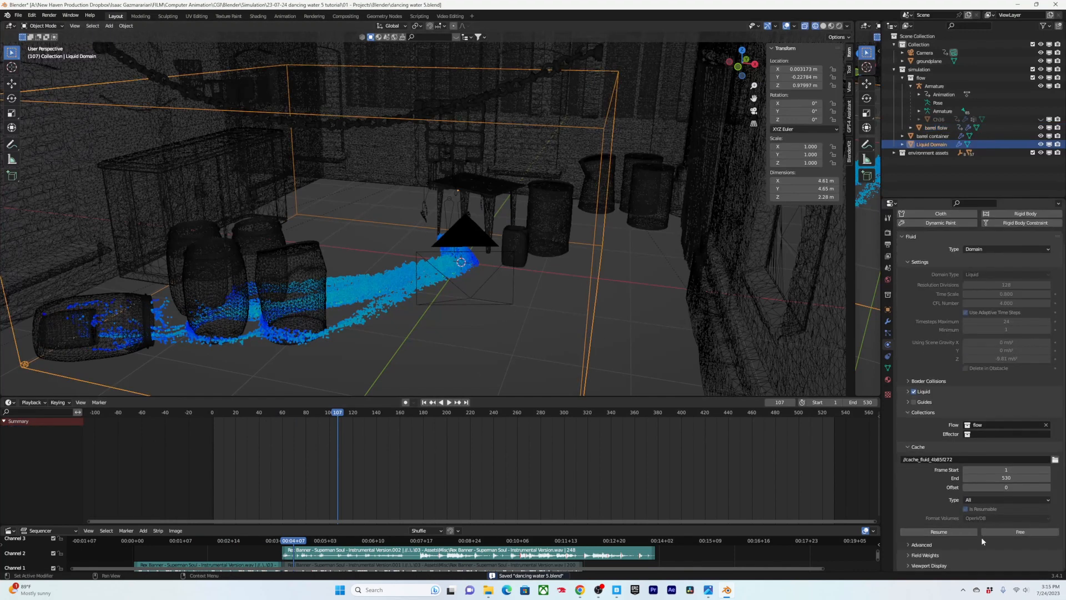
pyautogui.click(962, 533)
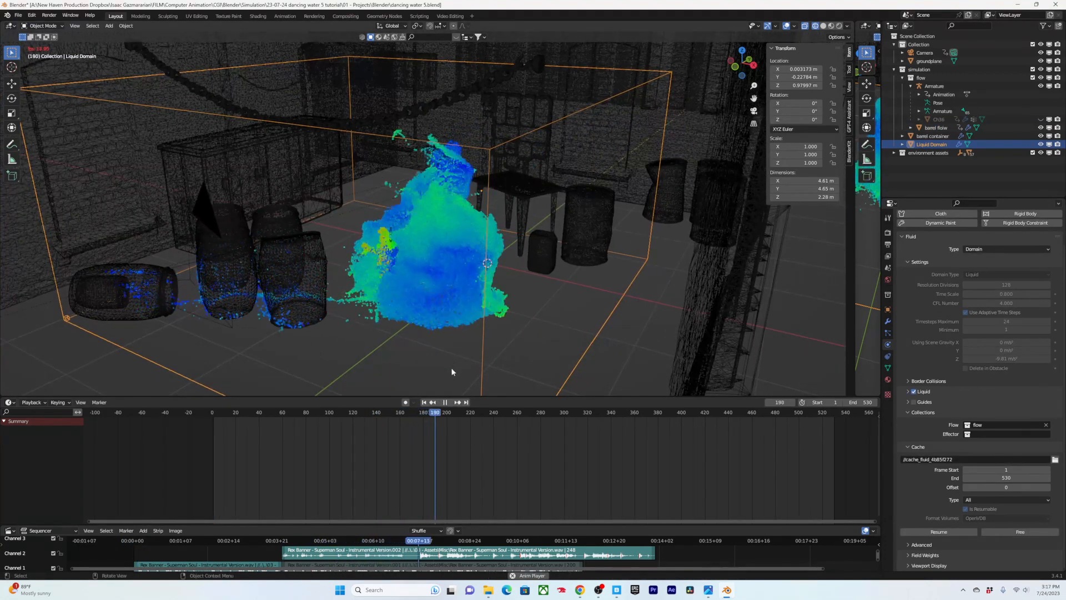
# Step: Go to frame 176 and hide the armature to examine the rebaked water around the dancer up close
pyautogui.click(425, 413)
pyautogui.moveTo(425, 413)
pyautogui.mouseDown()
pyautogui.moveTo(357, 417)
pyautogui.moveTo(418, 416)
pyautogui.mouseUp()
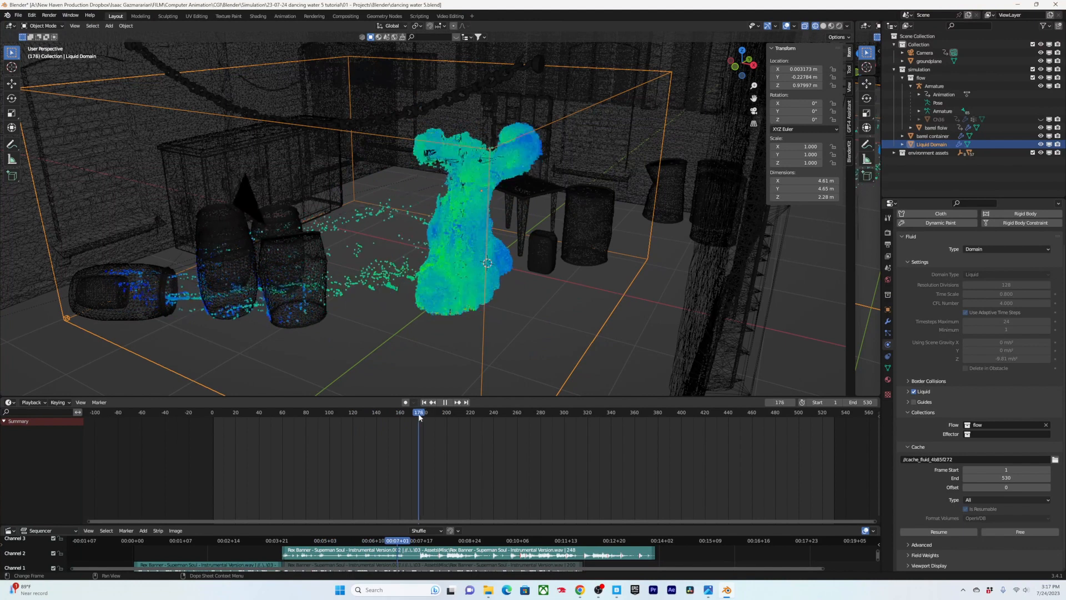
pyautogui.scroll(3, 485, 218)
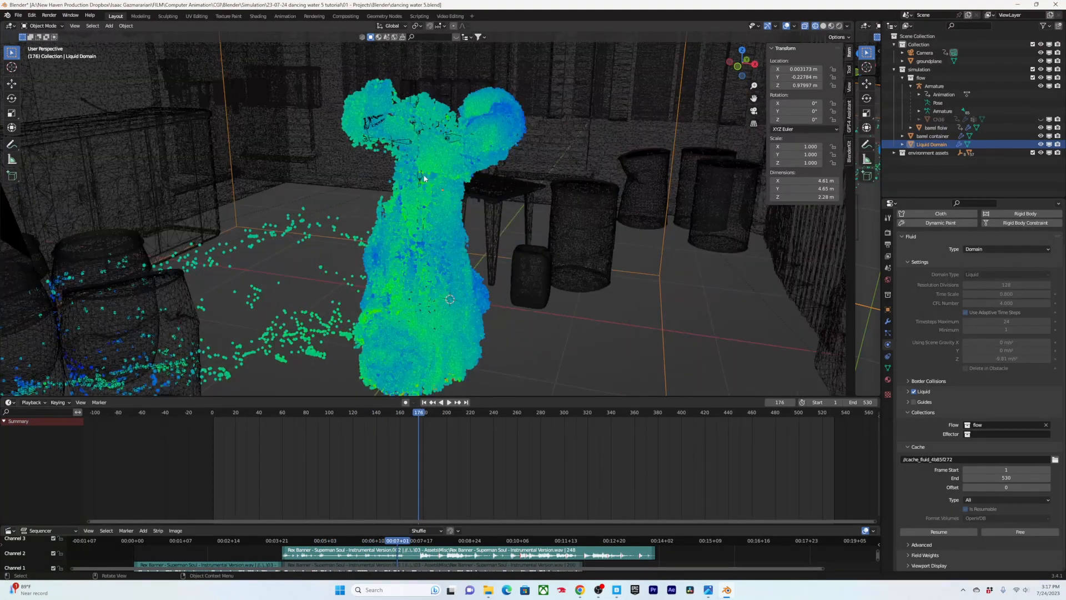
pyautogui.scroll(1, 423, 174)
pyautogui.moveTo(355, 195); pyautogui.dragTo(406, 180, button='middle')
pyautogui.scroll(3, 388, 179)
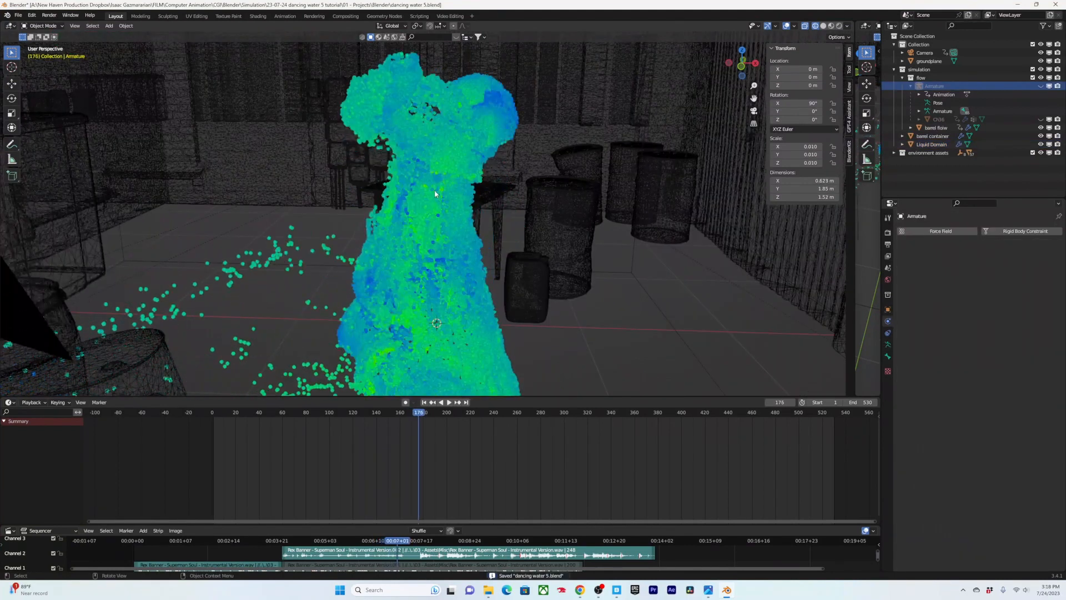
# Step: Step through frames 176 to 179 to examine how the water shapes around the dancer's torso and arms
pyautogui.press('Right')
pyautogui.press('Right')
pyautogui.press('Right')
pyautogui.press('Right')
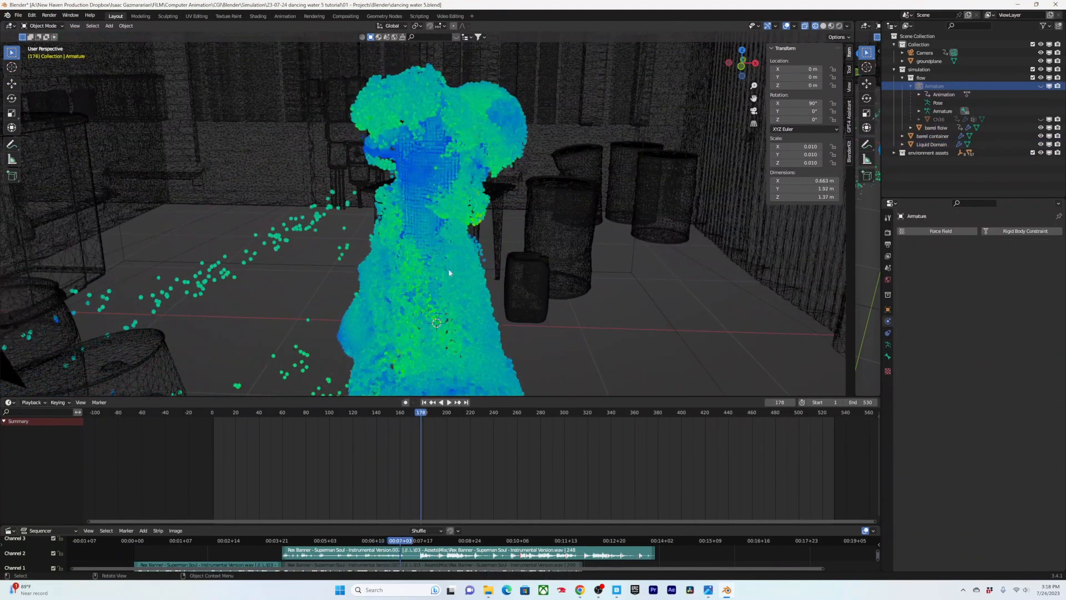
pyautogui.press('Left')
pyautogui.scroll(-4, 426, 283)
pyautogui.press('Right')
pyautogui.press('Right')
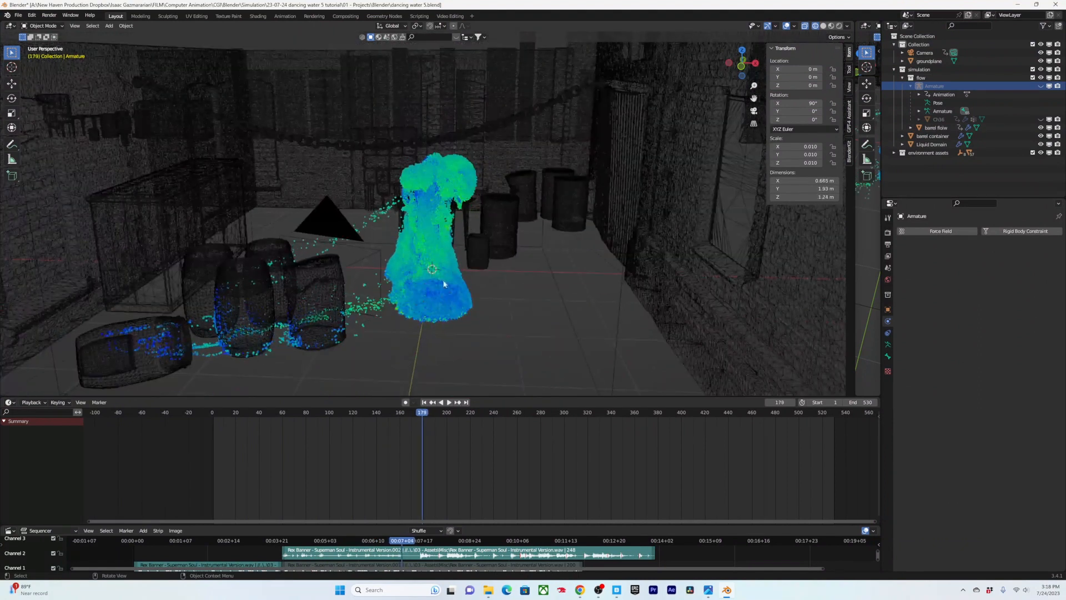
# Step: Step back to frame 165 and forward to frame 178 to examine how the water mass turns into the dancer's shape
pyautogui.press('Left')
pyautogui.press('Left')
pyautogui.press('Left')
pyautogui.press('Left')
pyautogui.press('Left')
pyautogui.press('Right')
pyautogui.press('Right')
pyautogui.press('Right')
pyautogui.press('Right')
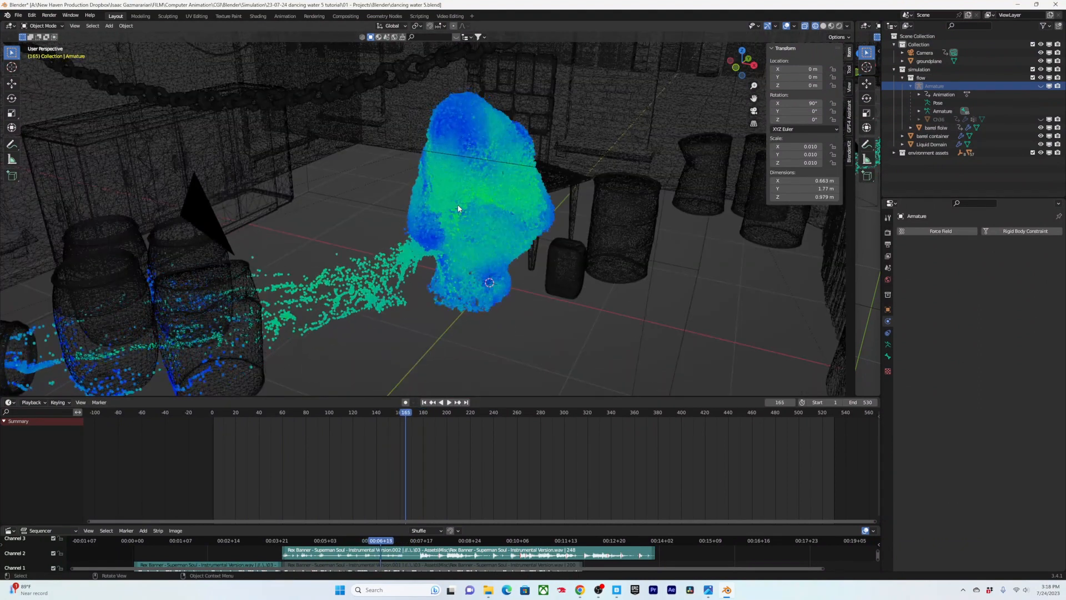
pyautogui.press('Right')
pyautogui.press('Right')
pyautogui.press('Right')
pyautogui.press('Right')
pyautogui.press('Right')
pyautogui.press('Right')
pyautogui.press('Right')
pyautogui.press('Right')
pyautogui.press('Right')
pyautogui.press('Right')
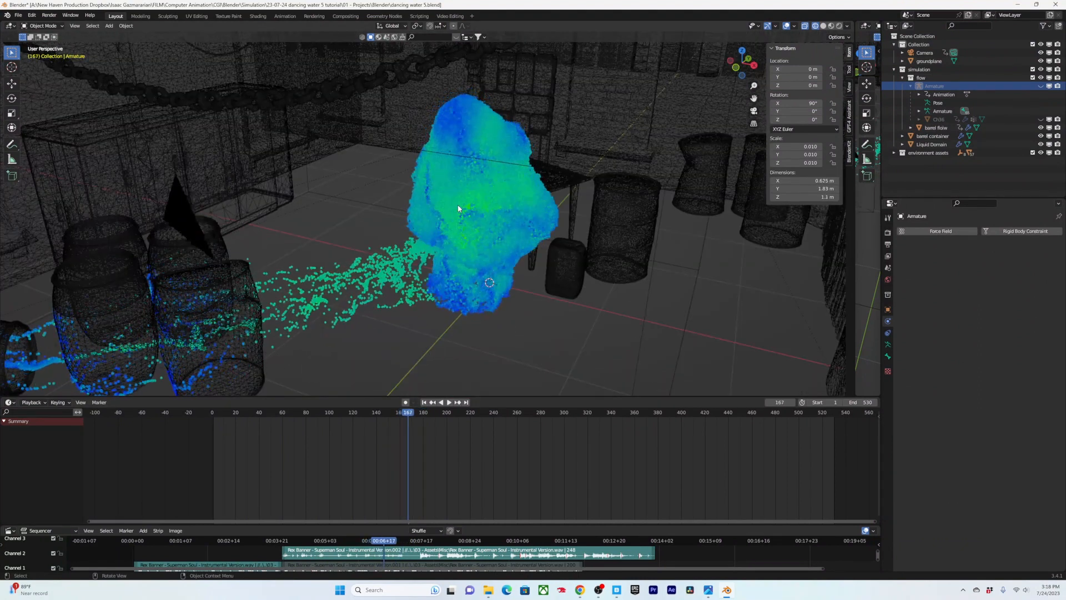
pyautogui.press('Right')
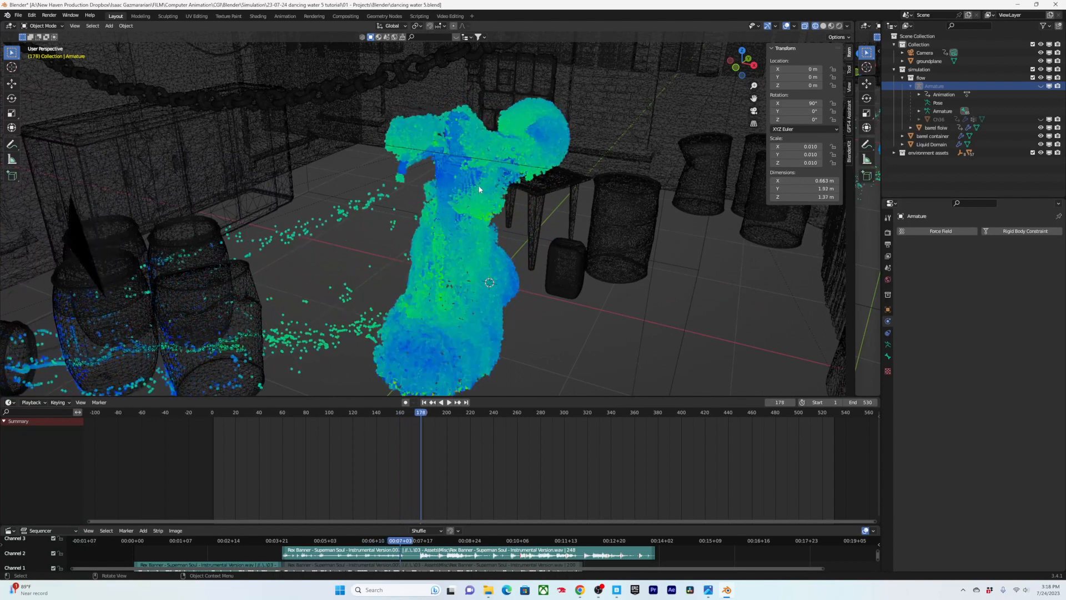
# Step: Step back and forth around frame 177 and inspect the particles emitted from the dancer's torso from several angles
pyautogui.press('Left')
pyautogui.press('Left')
pyautogui.press('Left')
pyautogui.press('Left')
pyautogui.press('Left')
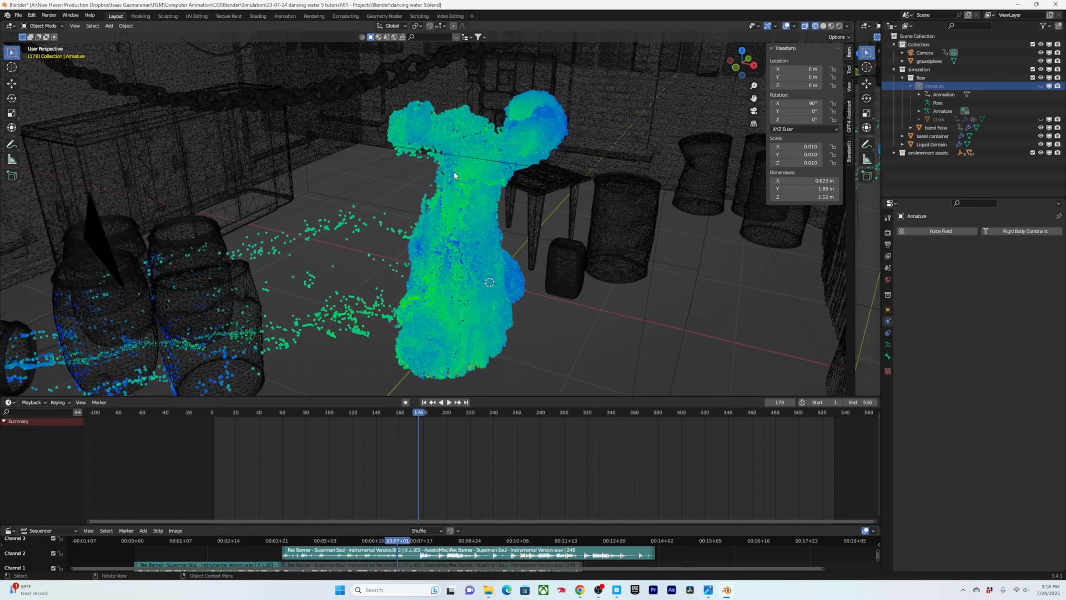
pyautogui.press('Left')
pyautogui.press('Left')
pyautogui.moveTo(472, 158); pyautogui.dragTo(473, 137, button='middle')
pyautogui.press('Right')
pyautogui.press('Right')
pyautogui.press('Right')
pyautogui.press('Right')
pyautogui.press('Right')
pyautogui.press('Right')
pyautogui.press('Right')
pyautogui.press('Right')
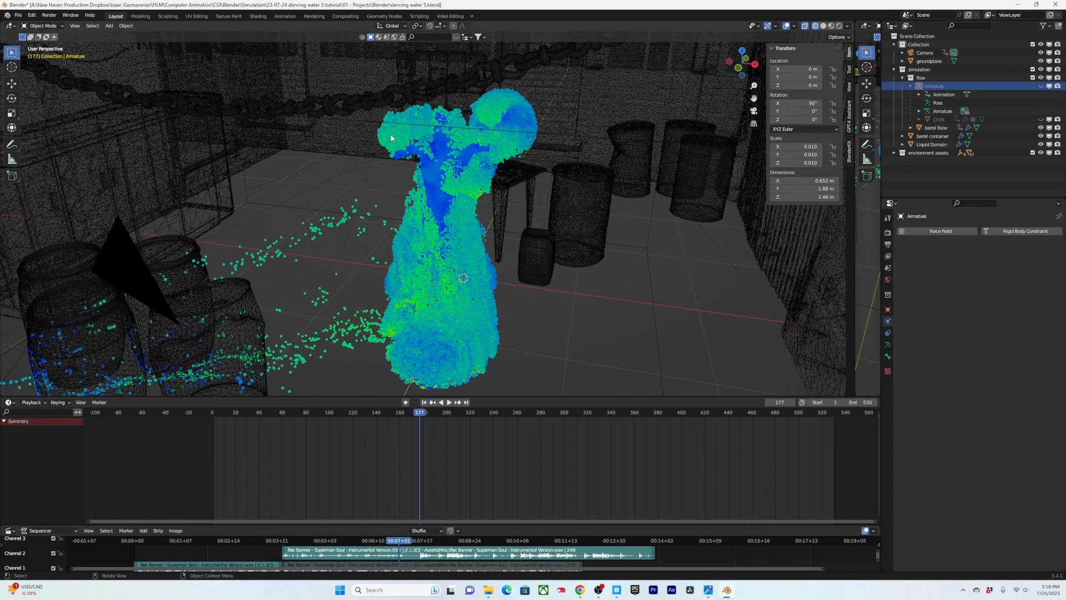
pyautogui.scroll(3, 468, 168)
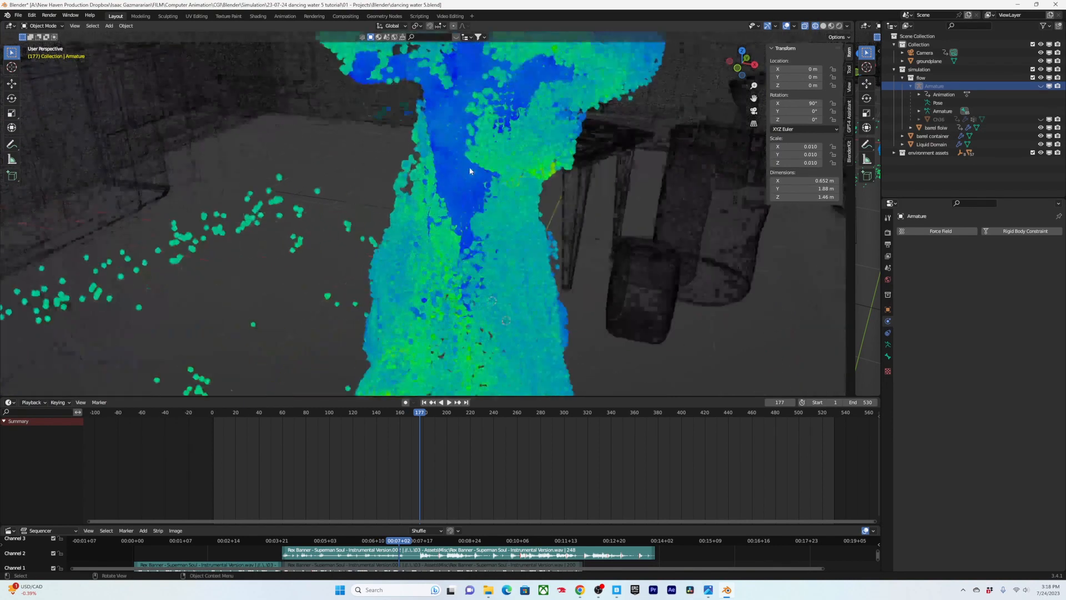
pyautogui.moveTo(468, 169); pyautogui.dragTo(491, 160, button='middle')
pyautogui.scroll(-3, 492, 159)
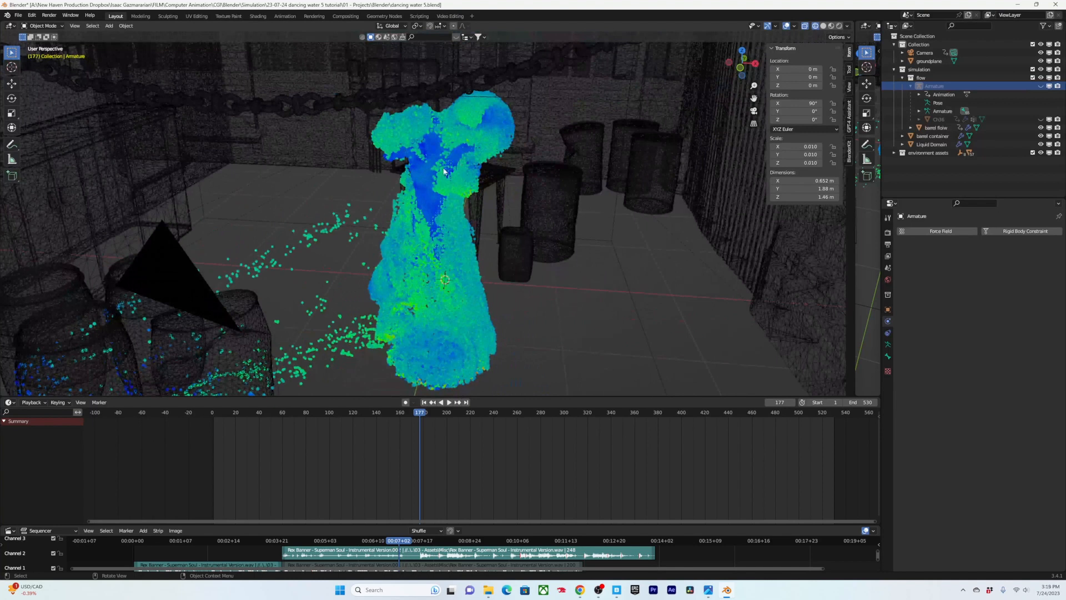
# Step: Reveal the hidden armature and dancer mesh, and select the Ch36 mesh
pyautogui.click(433, 175)
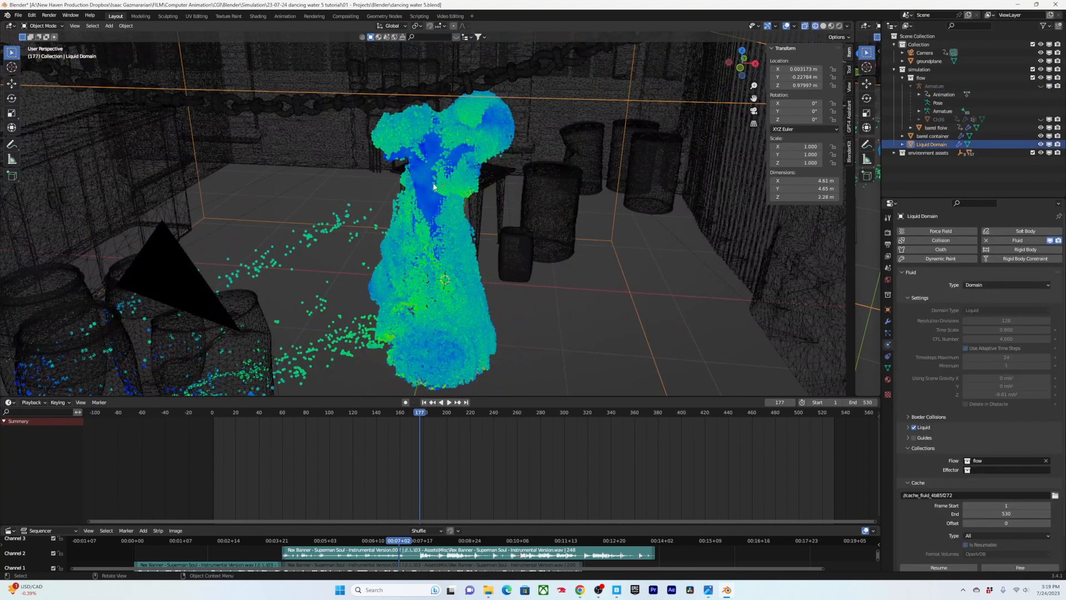
pyautogui.click(433, 185)
pyautogui.click(428, 188)
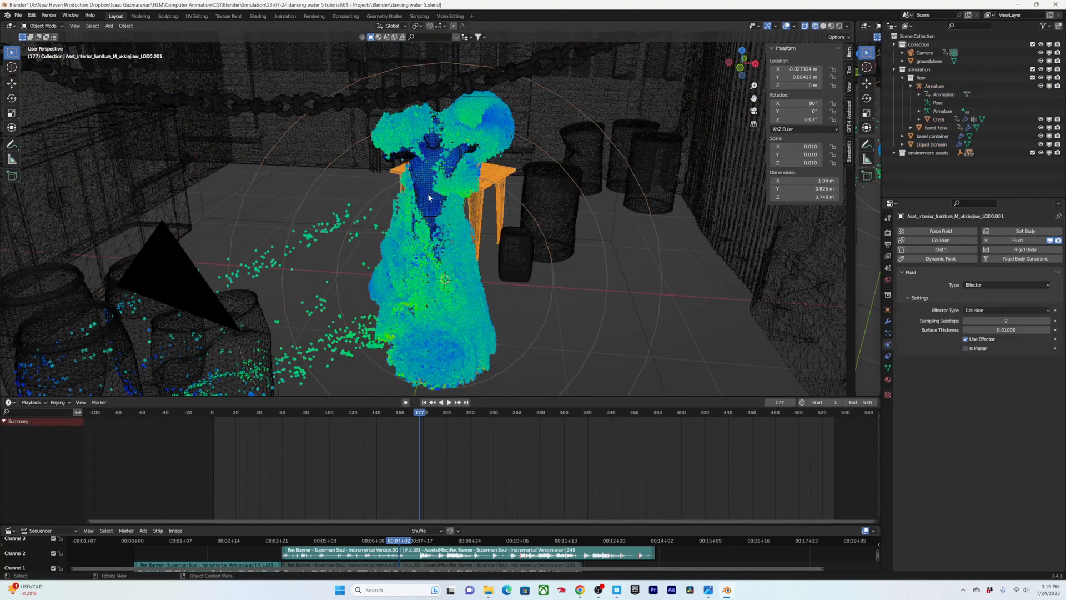
pyautogui.click(433, 208)
# Step: Play and check the animation around frame 165, and move Ch36's two Use Flow keyframes earlier to frames 165 and 166
pyautogui.scroll(8, 434, 452)
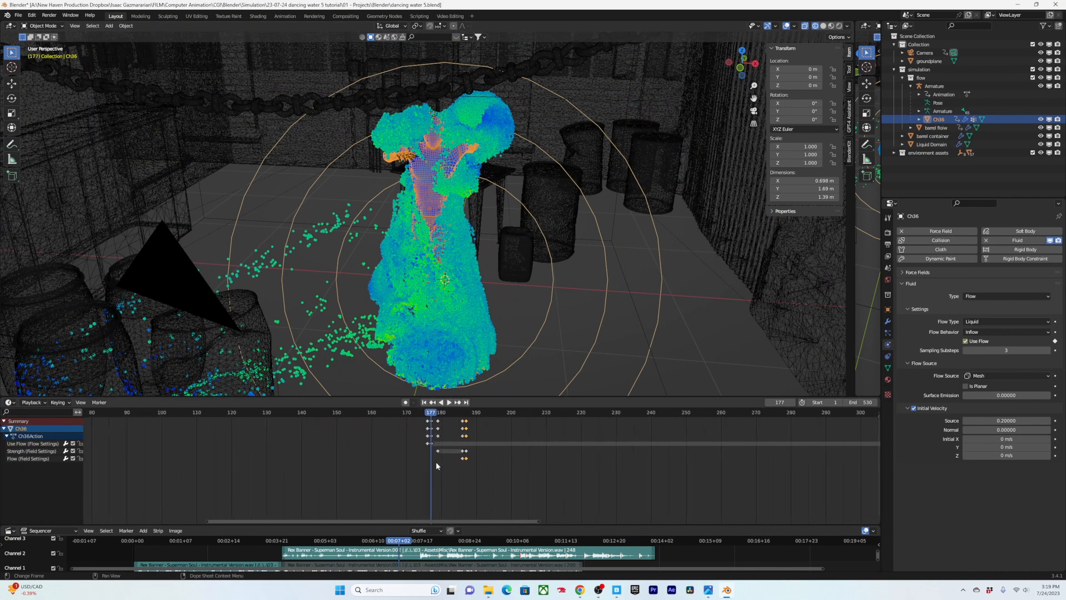
pyautogui.moveTo(434, 412); pyautogui.dragTo(312, 432)
pyautogui.press('space')
pyautogui.press('space')
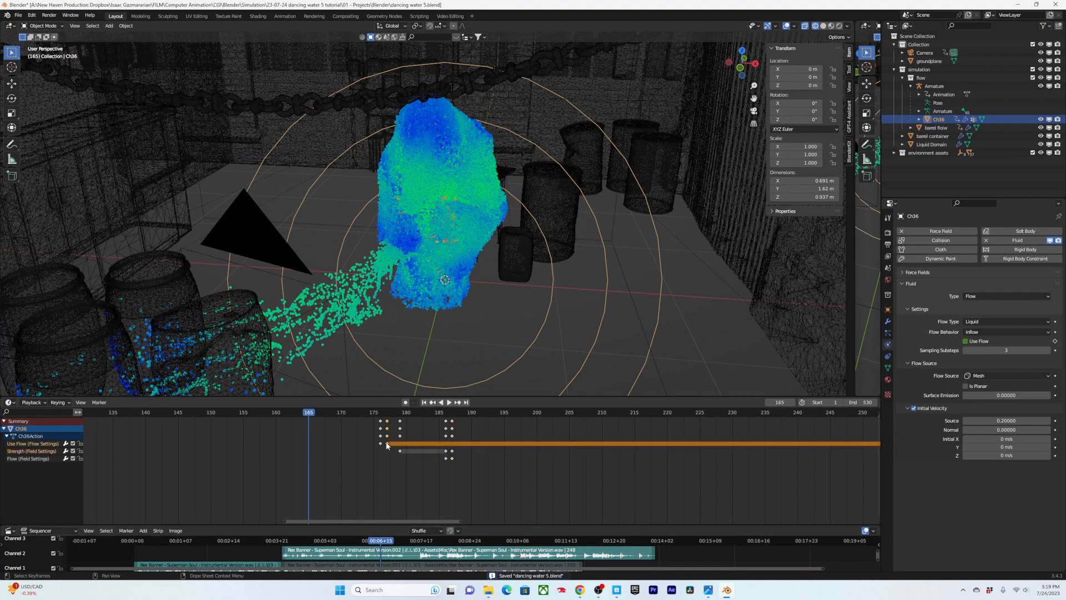
pyautogui.moveTo(381, 444); pyautogui.dragTo(311, 453)
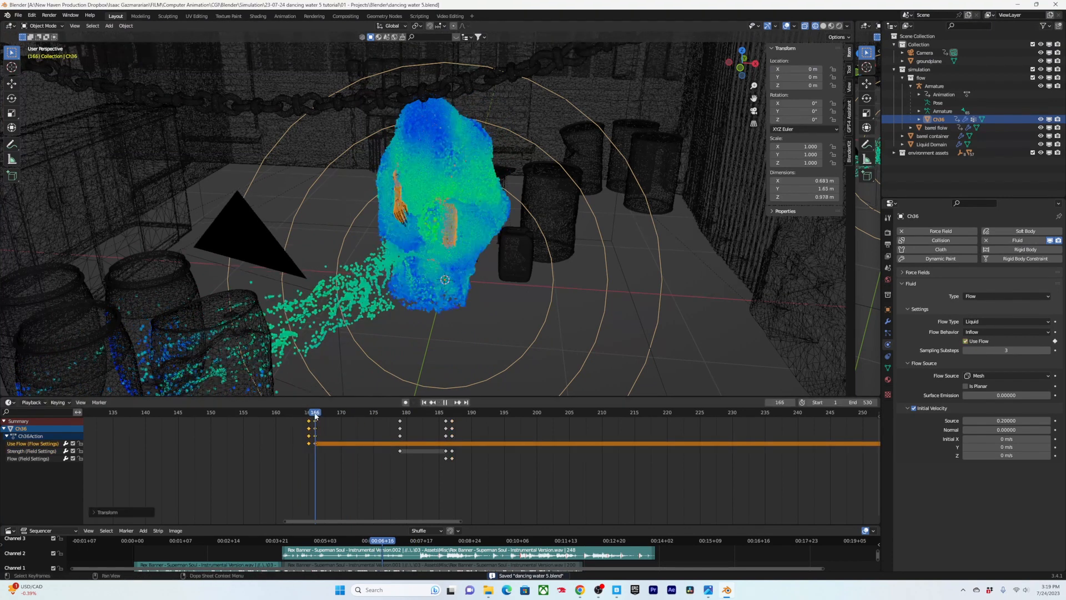
# Step: Free the Liquid Domain's existing fluid cache and bake the whole simulation again for frames 1 to 530
pyautogui.moveTo(427, 225)
pyautogui.mouseDown(button='middle')
pyautogui.moveTo(530, 237)
pyautogui.moveTo(438, 242)
pyautogui.mouseUp(button='middle')
pyautogui.scroll(-6, 438, 242)
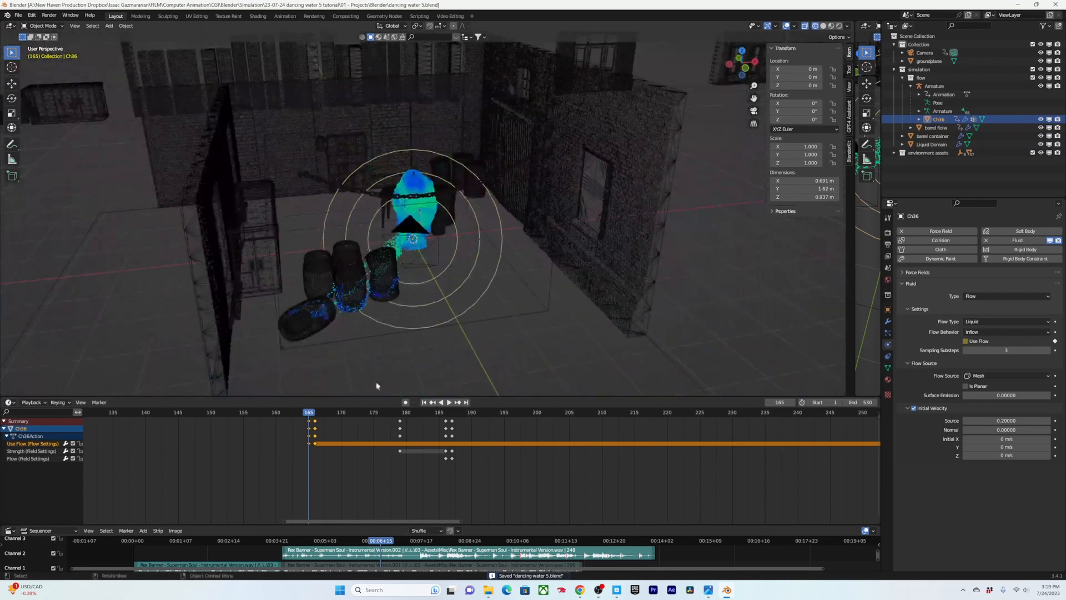
pyautogui.scroll(4, 481, 287)
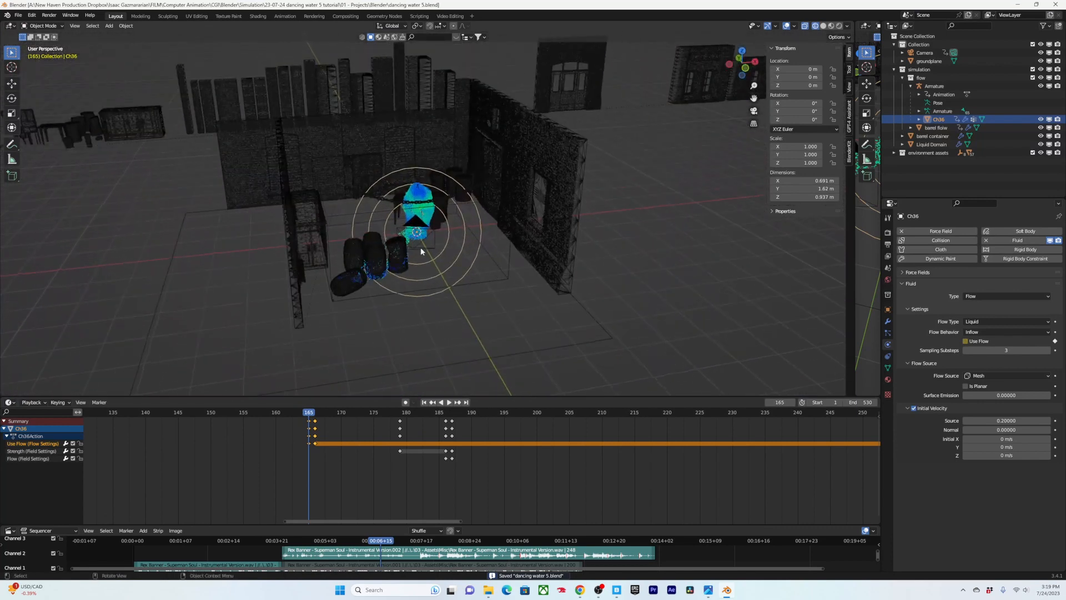
pyautogui.moveTo(421, 247); pyautogui.dragTo(387, 269, button='middle')
pyautogui.scroll(5, 407, 262)
pyautogui.scroll(-2, 409, 251)
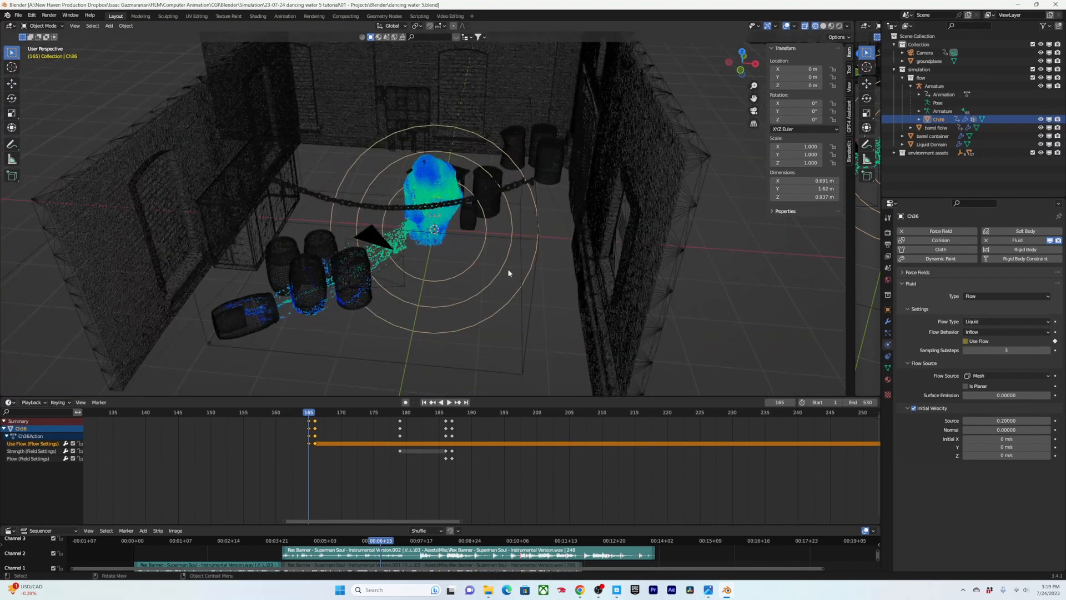
pyautogui.moveTo(594, 344); pyautogui.dragTo(501, 292, button='middle')
pyautogui.scroll(2, 501, 292)
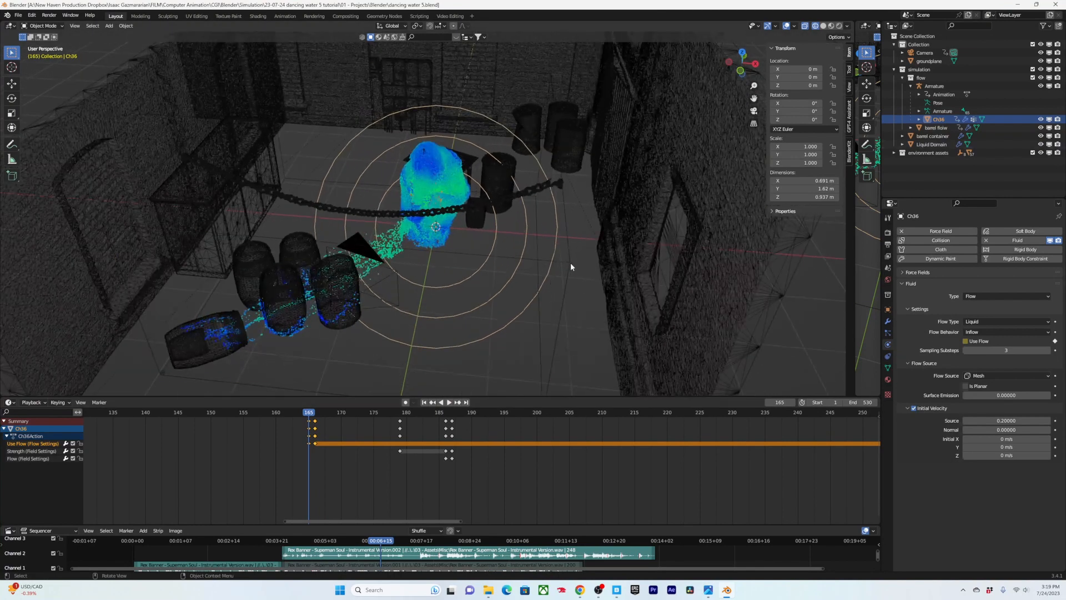
pyautogui.click(571, 262)
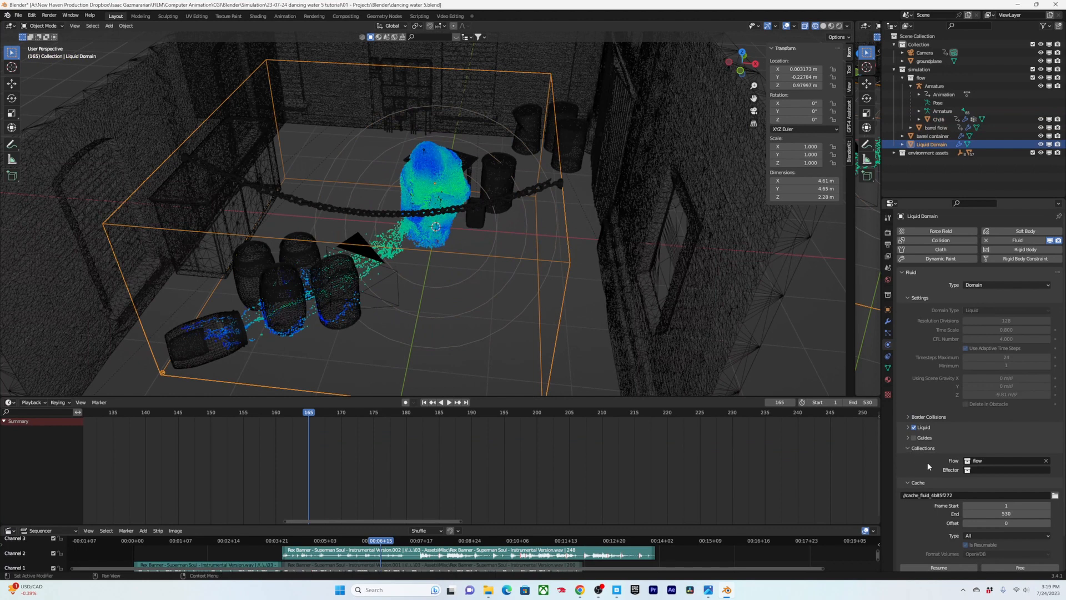
pyautogui.scroll(-2, 927, 462)
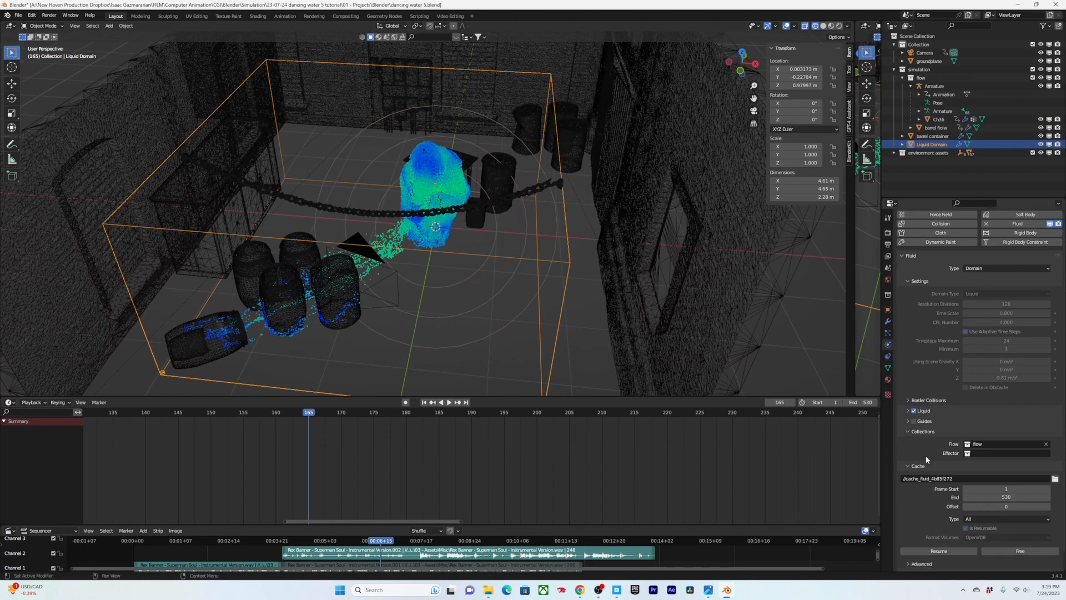
pyautogui.click(996, 533)
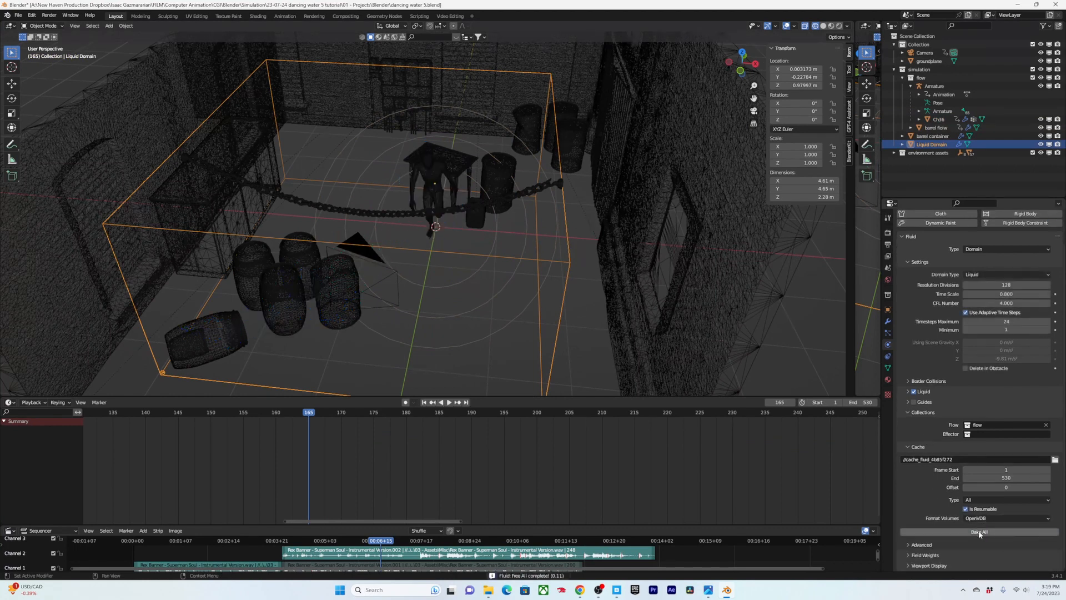
pyautogui.click(978, 532)
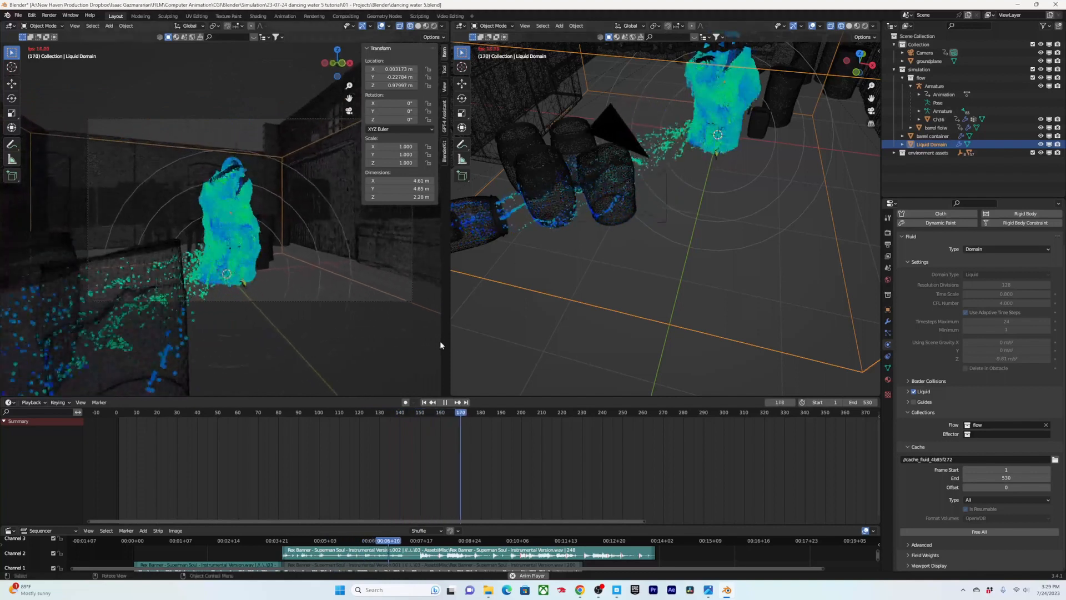
# Step: Stop the playback, save the file, and scrub the rebaked simulation back to about frame 113
pyautogui.press('space')
pyautogui.hotkey('ctrl', 's')
pyautogui.moveTo(493, 414); pyautogui.dragTo(343, 424)
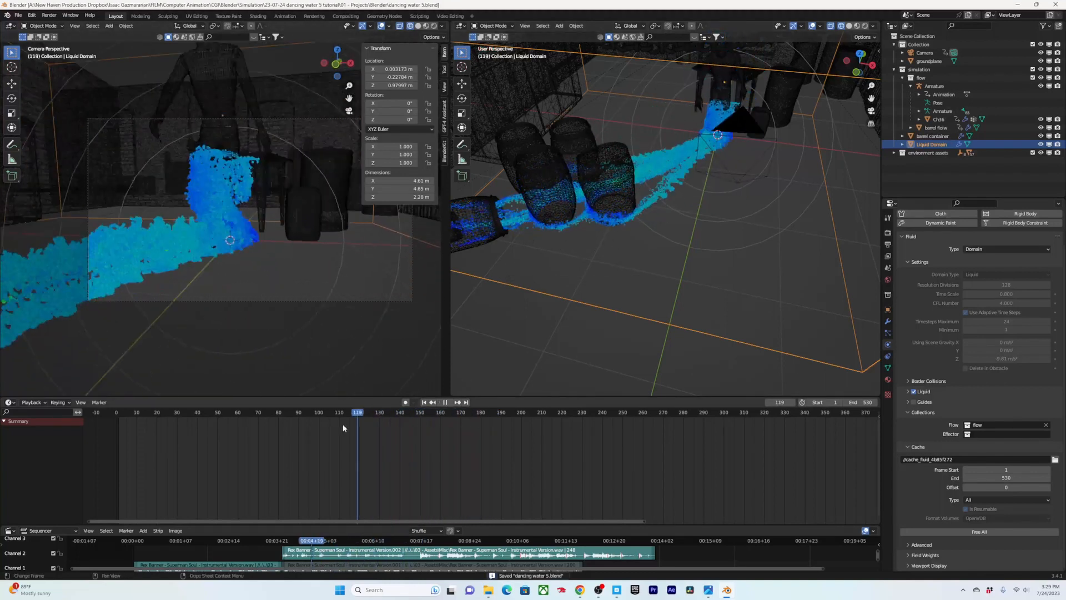
# Step: Select the camera and show it from above together with the barrels and the dancer
pyautogui.click(278, 301)
pyautogui.press('KP_7')
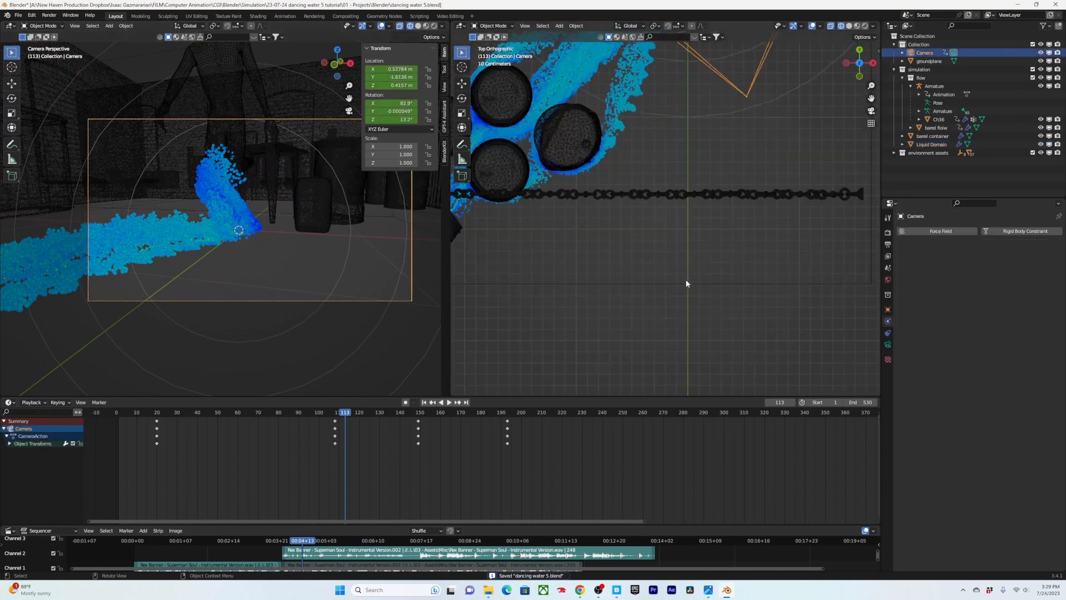
pyautogui.scroll(-3, 664, 166)
pyautogui.keyDown('shift'); pyautogui.moveTo(652, 198); pyautogui.dragTo(608, 311, button='middle'); pyautogui.keyUp('shift')
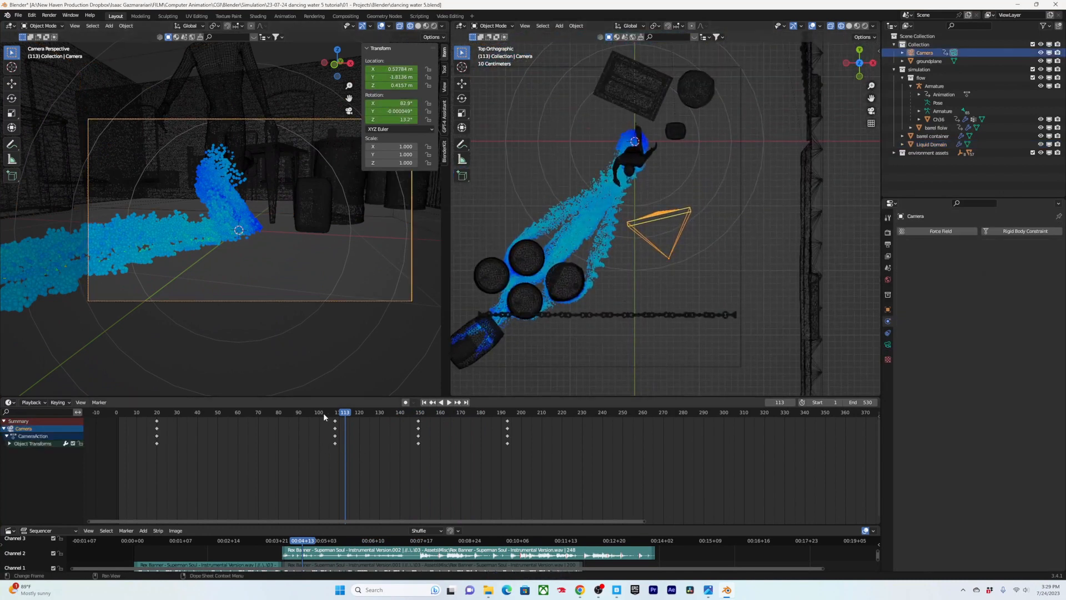
# Step: Scrub through the camera move to frame 177 and return to the camera's keyframe at frame 108
pyautogui.moveTo(323, 416); pyautogui.dragTo(475, 428)
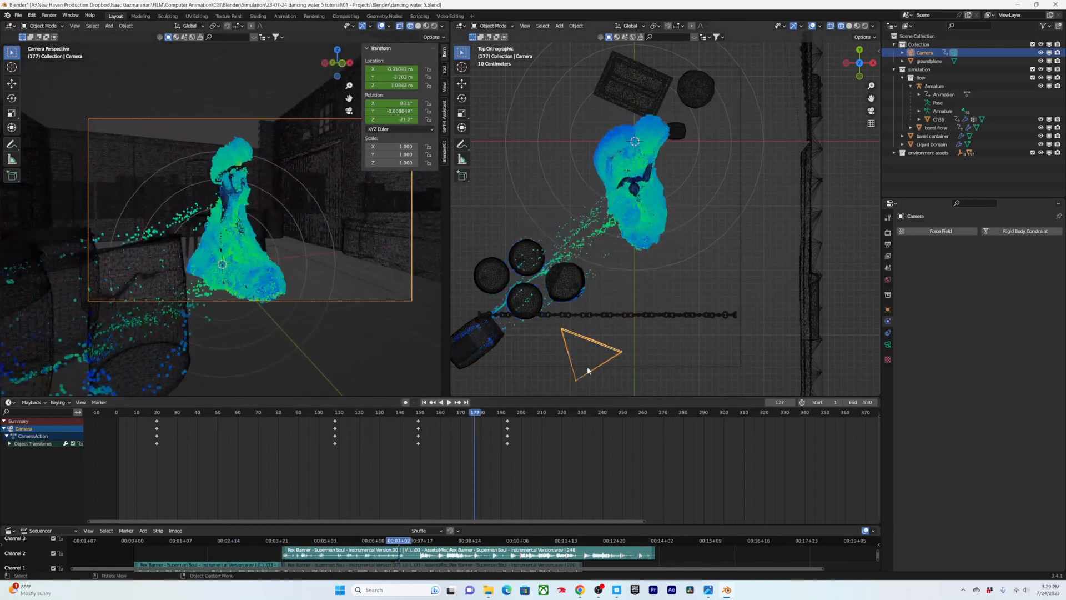
pyautogui.press('Down')
pyautogui.press('Down')
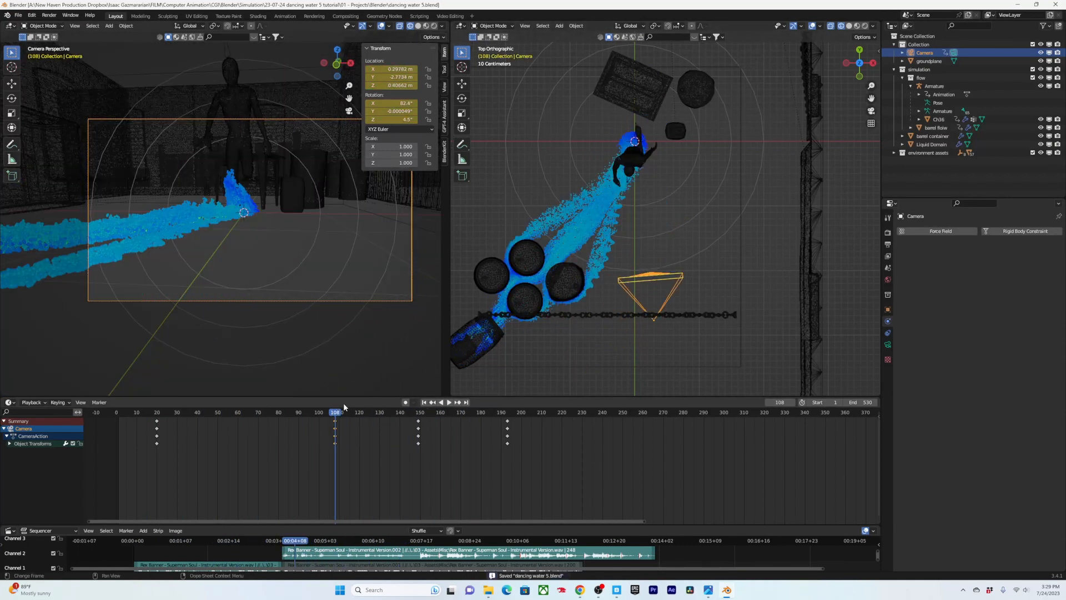
# Step: Make the timeline area taller and centre the top view on the barrels and the camera
pyautogui.moveTo(355, 396); pyautogui.dragTo(389, 331)
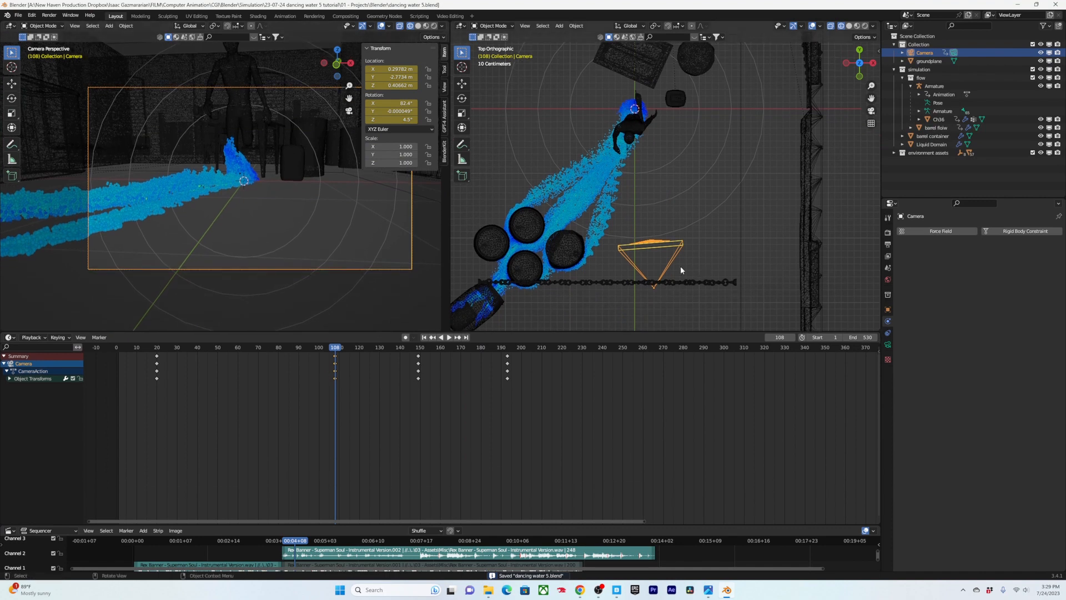
pyautogui.keyDown('shift'); pyautogui.moveTo(681, 267); pyautogui.dragTo(714, 217, button='middle'); pyautogui.keyUp('shift')
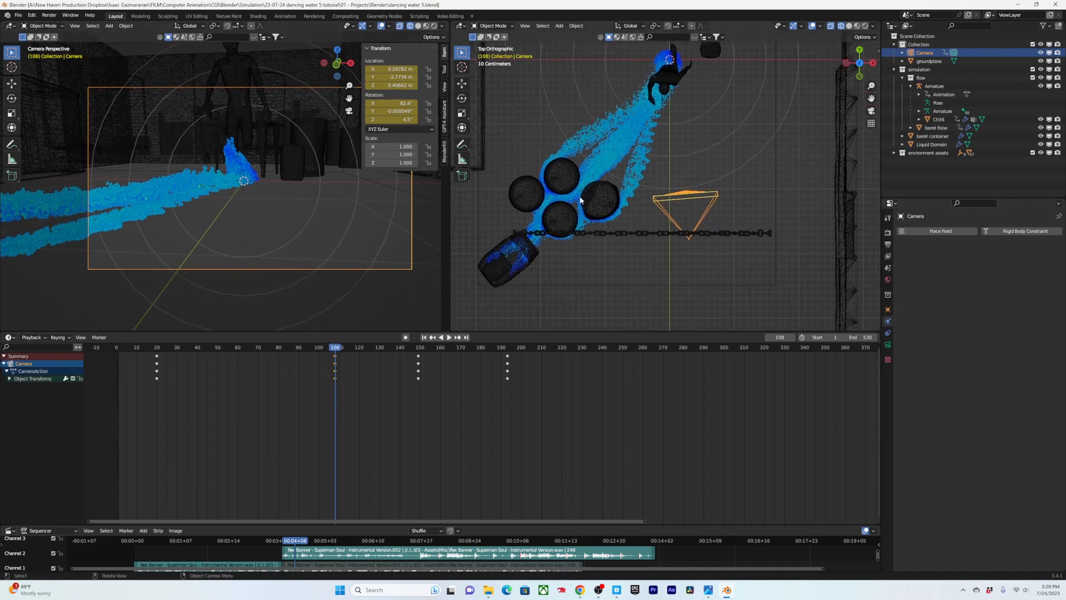
pyautogui.scroll(1, 574, 241)
pyautogui.keyDown('shift'); pyautogui.moveTo(600, 236); pyautogui.dragTo(618, 258, button='middle'); pyautogui.keyUp('shift')
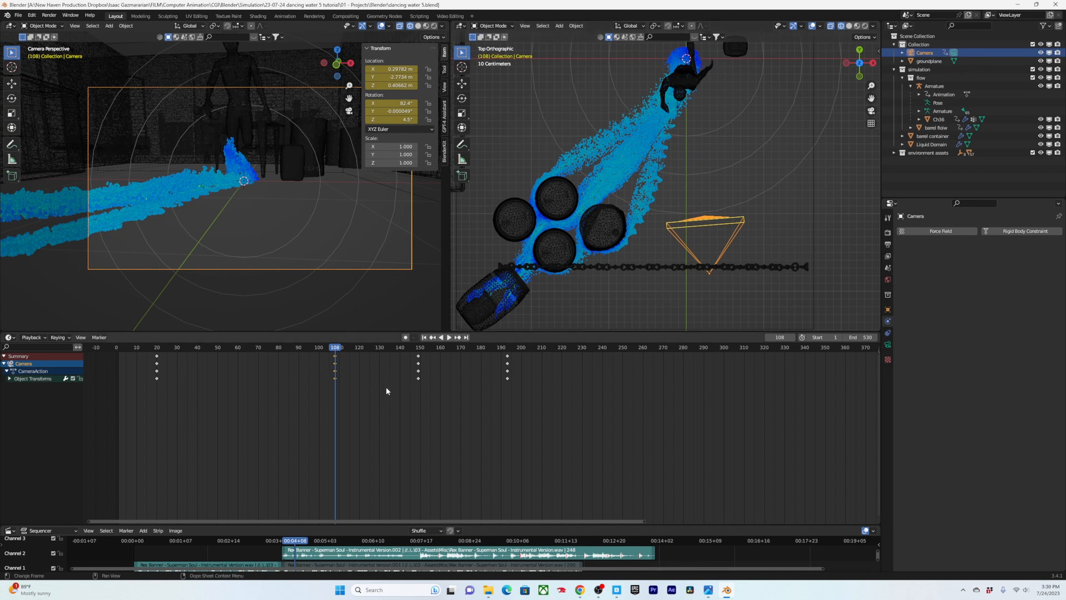
# Step: Show the camera's animation curves in the Graph Editor and normalize them
pyautogui.press('super')
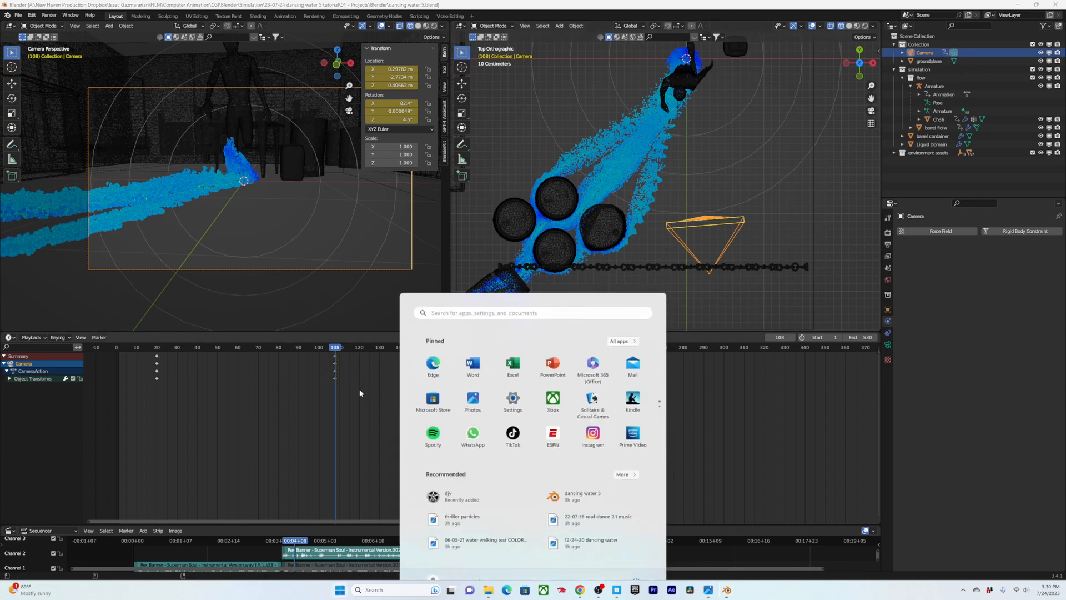
pyautogui.click(329, 439)
pyautogui.hotkey('ctrl', 'Tab')
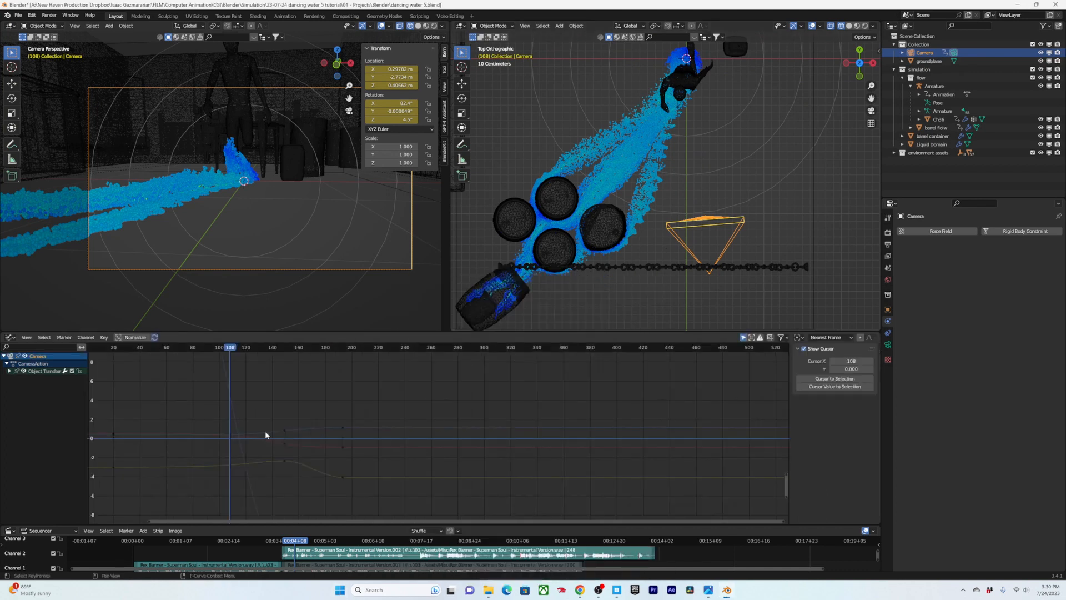
pyautogui.scroll(-3, 356, 423)
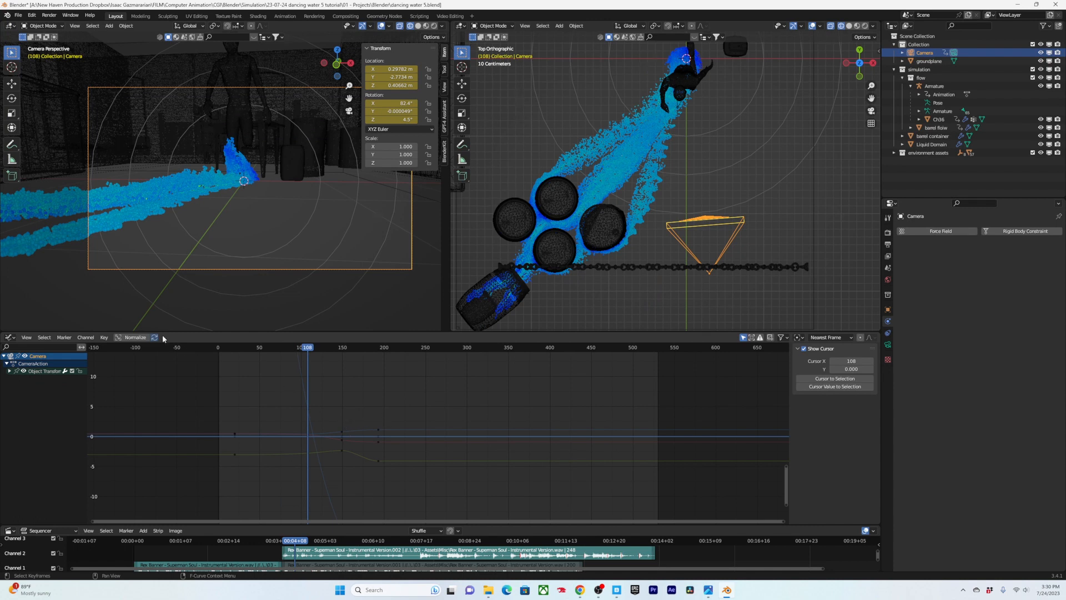
pyautogui.scroll(3, 331, 452)
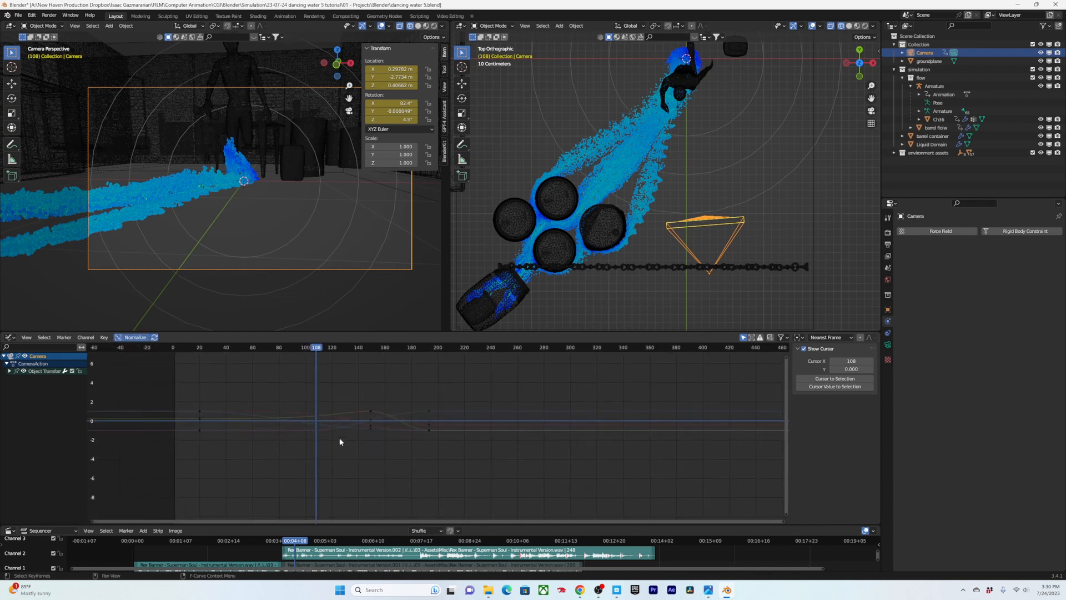
pyautogui.moveTo(379, 411); pyautogui.dragTo(373, 419, button='middle')
pyautogui.scroll(2, 504, 354)
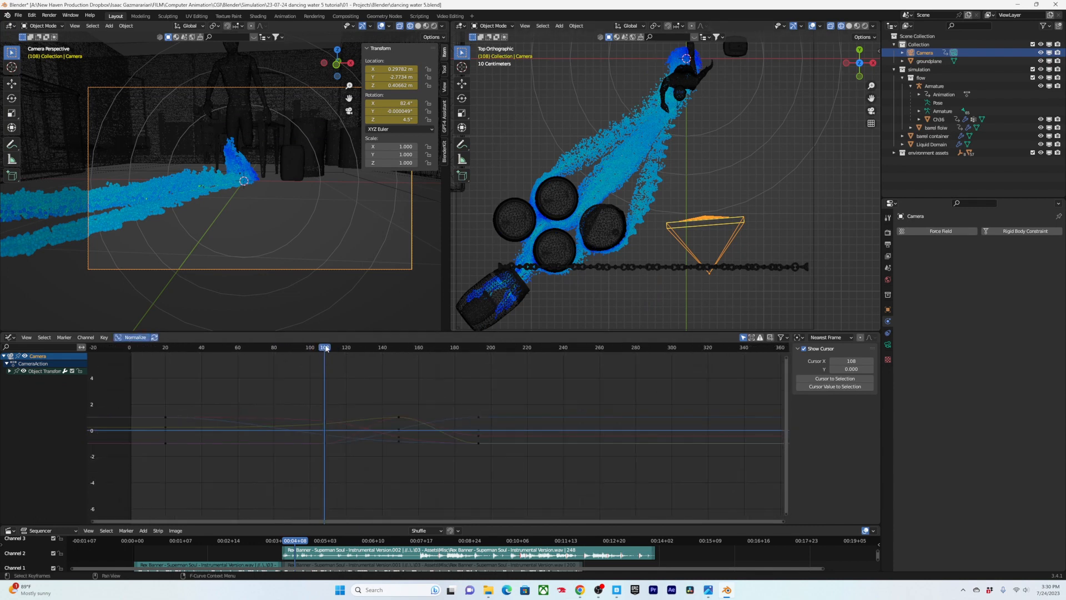
# Step: Play the opening of the camera move to check it and return to the start of the animation
pyautogui.moveTo(324, 350); pyautogui.dragTo(161, 353)
pyautogui.press('space')
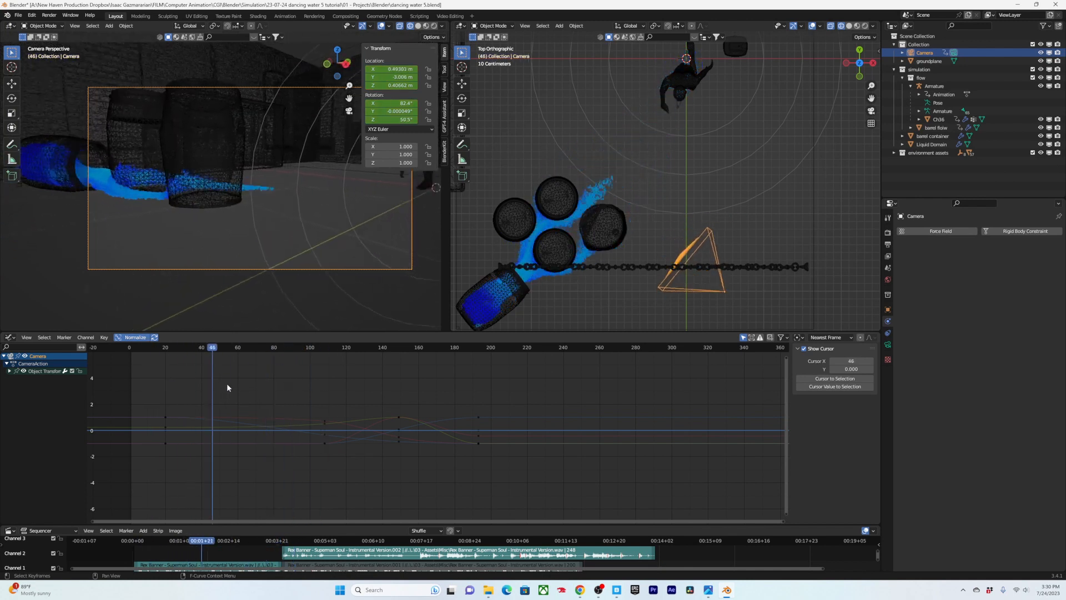
pyautogui.hotkey('shift', 'Left')
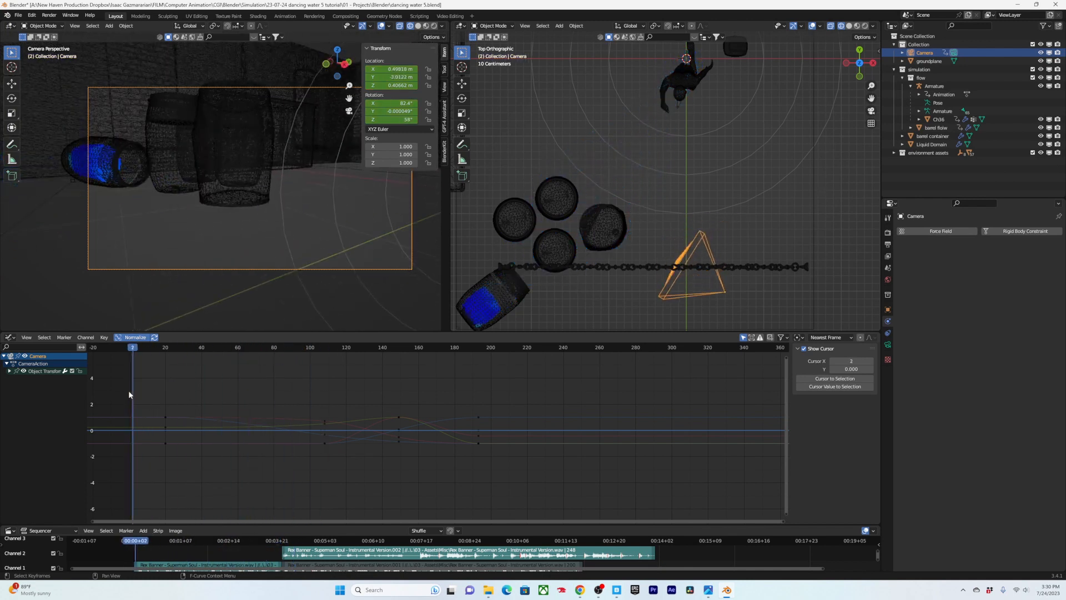
# Step: Switch back from the curves to the timeline, save the file, and frame the camera's keyframes from the start
pyautogui.hotkey('ctrl', 'Tab')
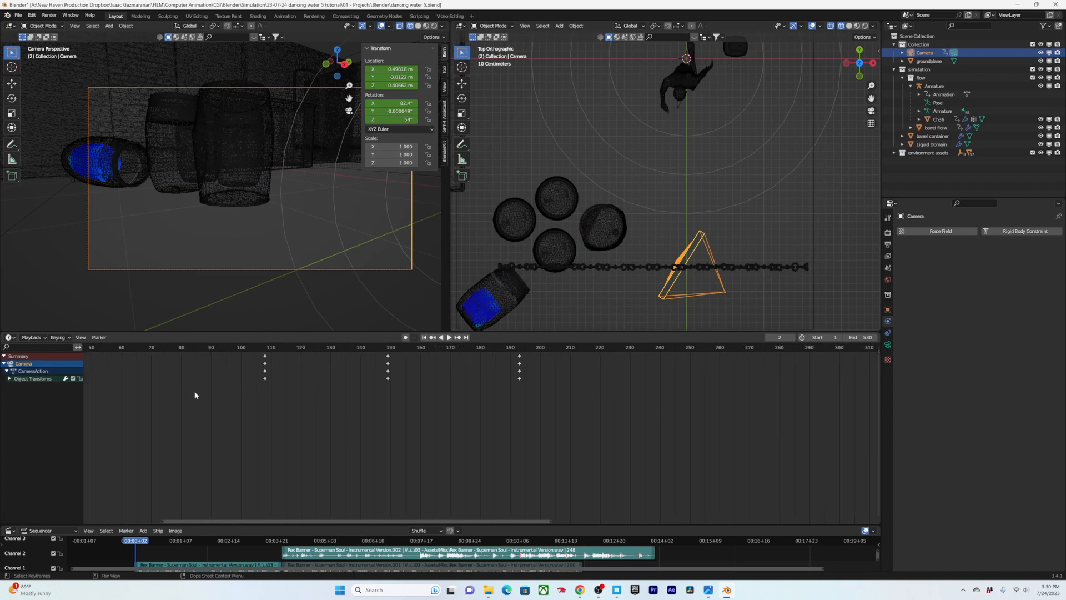
pyautogui.scroll(3, 195, 395)
pyautogui.keyDown('shift'); pyautogui.moveTo(647, 287); pyautogui.dragTo(697, 212, button='middle'); pyautogui.keyUp('shift')
pyautogui.hotkey('ctrl', 's')
pyautogui.scroll(-4, 213, 406)
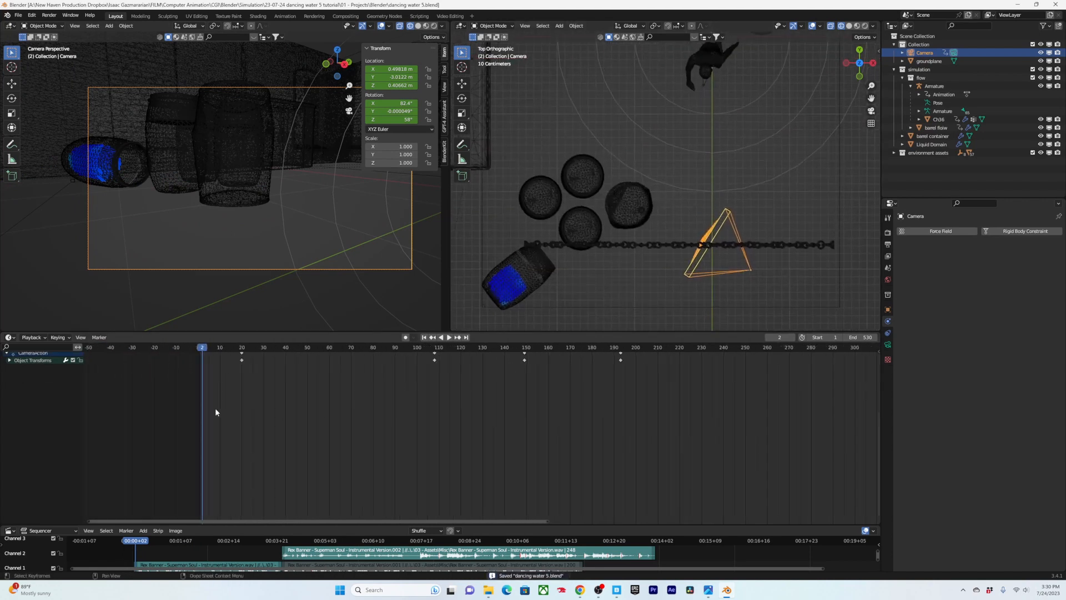
pyautogui.scroll(4, 213, 405)
pyautogui.moveTo(150, 371); pyautogui.dragTo(238, 390, button='middle')
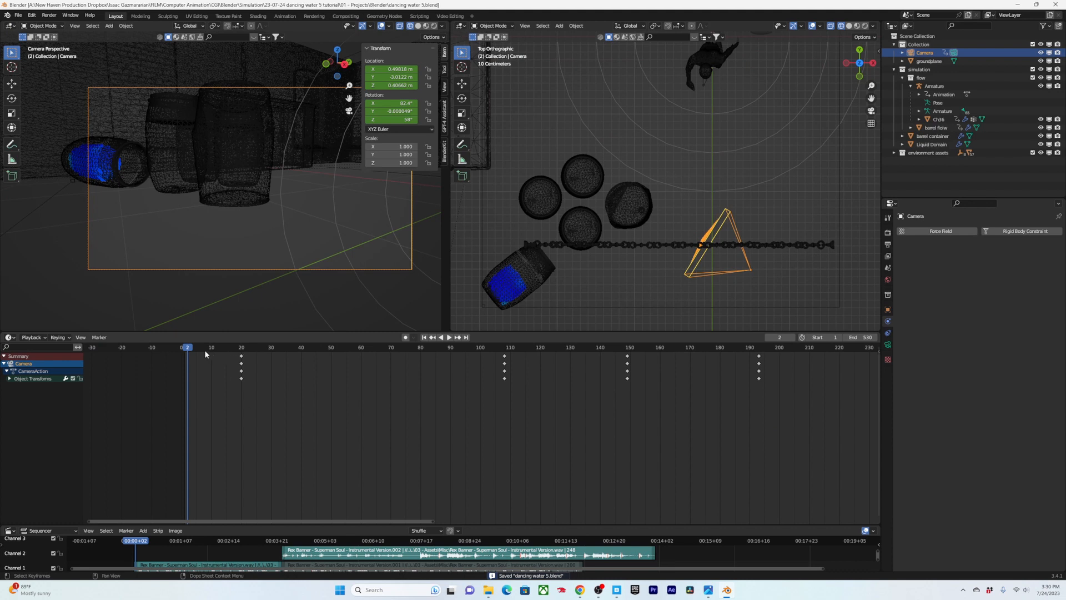
# Step: At frame 20, move the camera about 0.6 m along negative X toward the barrels in the top view
pyautogui.press('space')
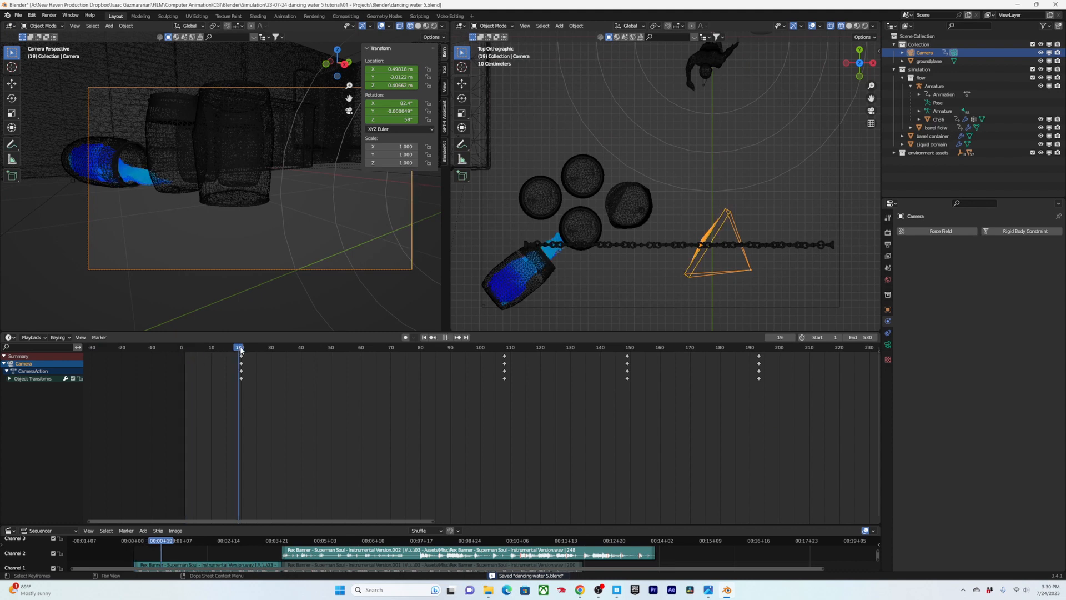
pyautogui.press('g')
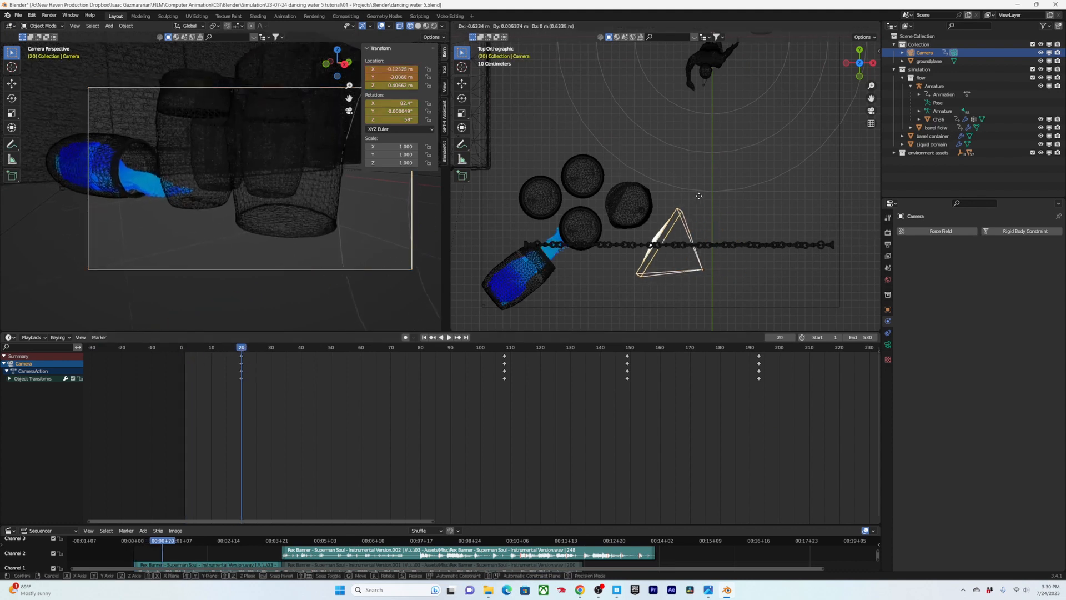
pyautogui.click(692, 198)
pyautogui.moveTo(692, 197); pyautogui.dragTo(687, 183, button='middle')
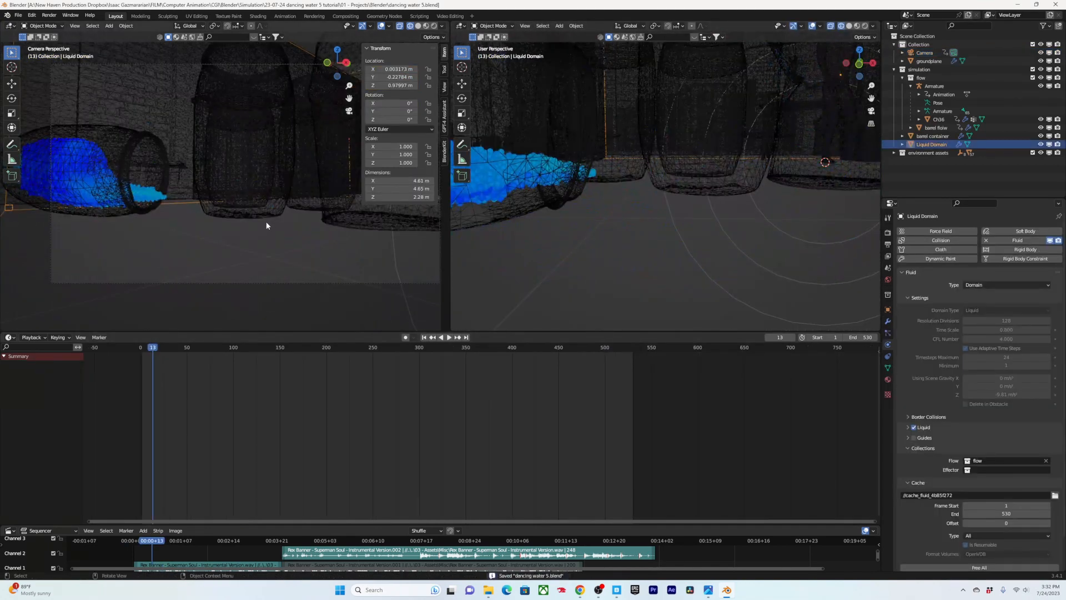
# Step: Hide the sidebar, reframe the camera view and turn off its text and gizmo display for a clean preview
pyautogui.press('n')
pyautogui.keyDown('shift'); pyautogui.moveTo(294, 180); pyautogui.dragTo(272, 194, button='middle'); pyautogui.keyUp('shift')
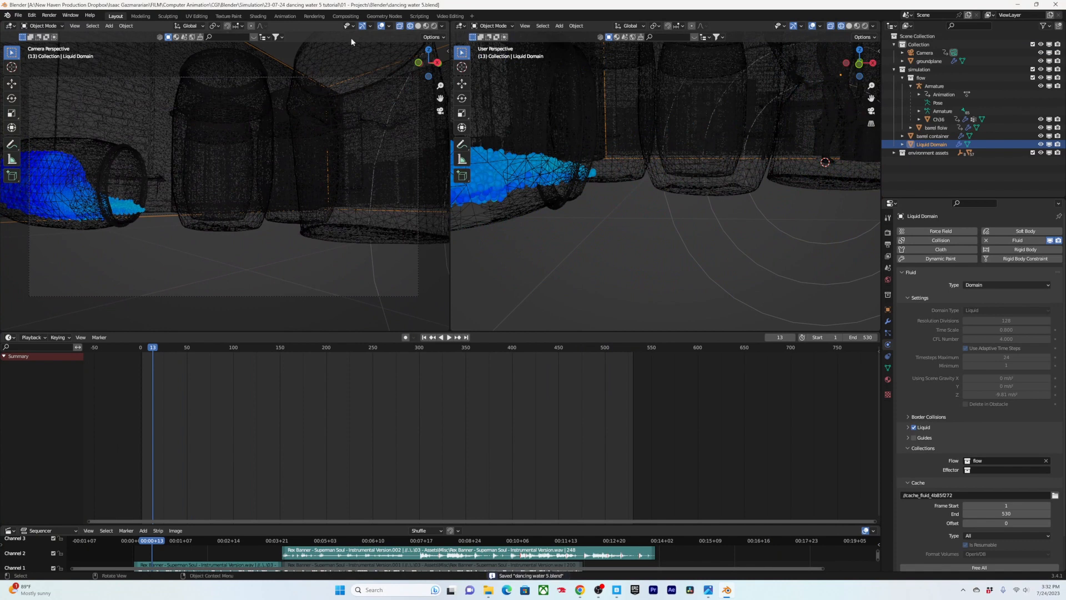
pyautogui.click(381, 26)
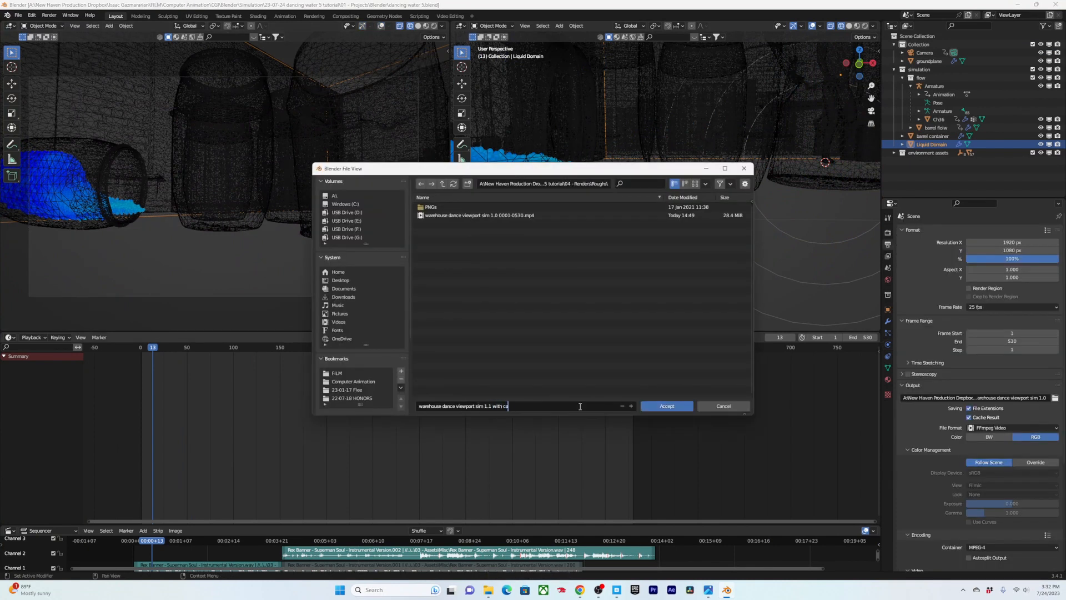
# Step: Confirm the output name "warehouse dance viewport sim 1.1 with camera move", save the project and render the viewport animation
pyautogui.press('Return')
pyautogui.hotkey('ctrl', 's')
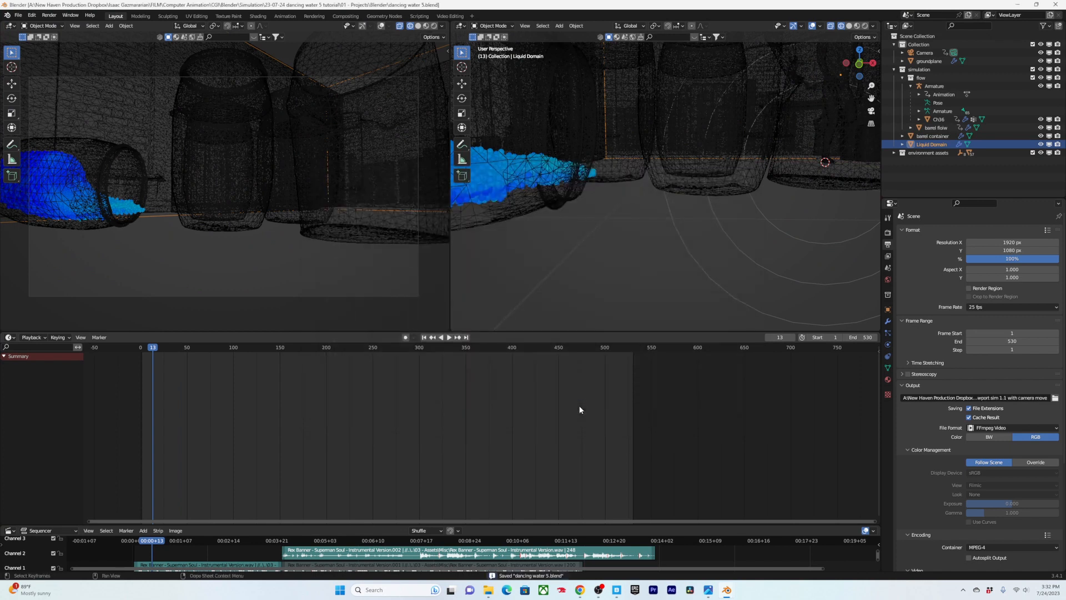
pyautogui.click(74, 26)
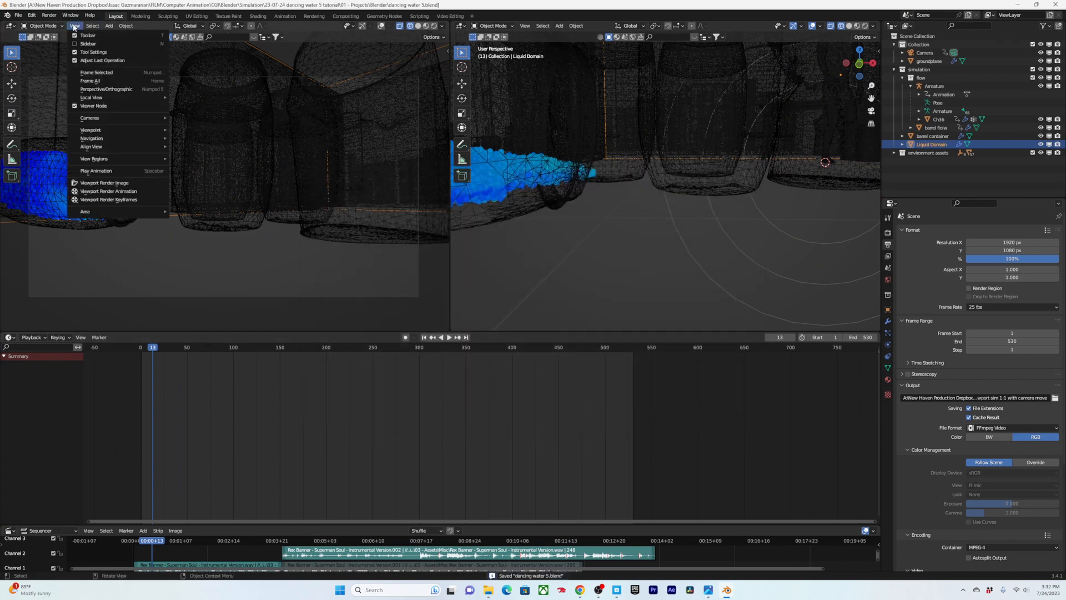
pyautogui.click(104, 191)
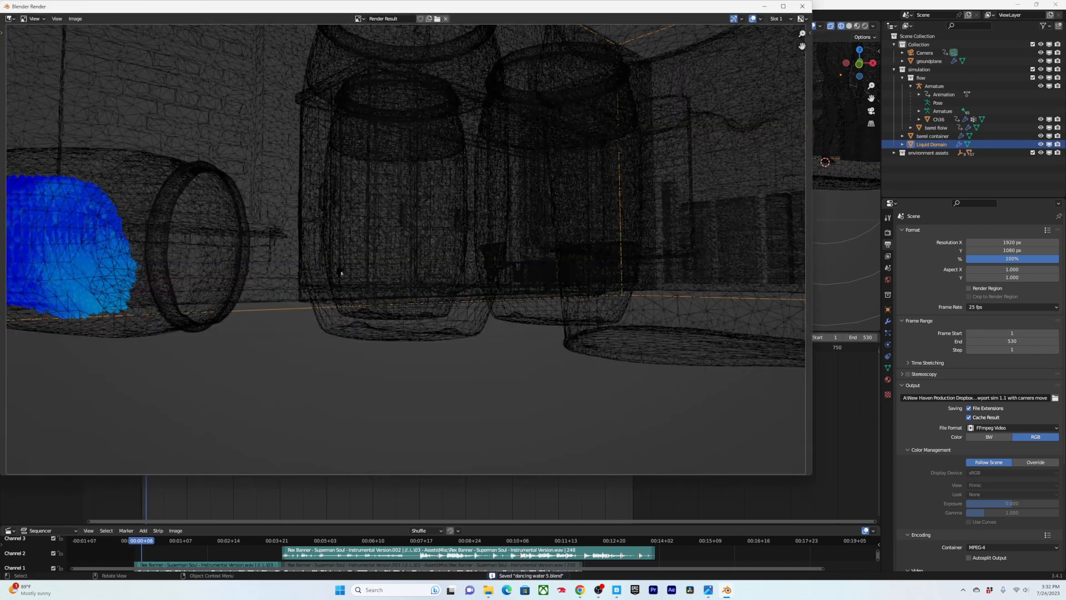
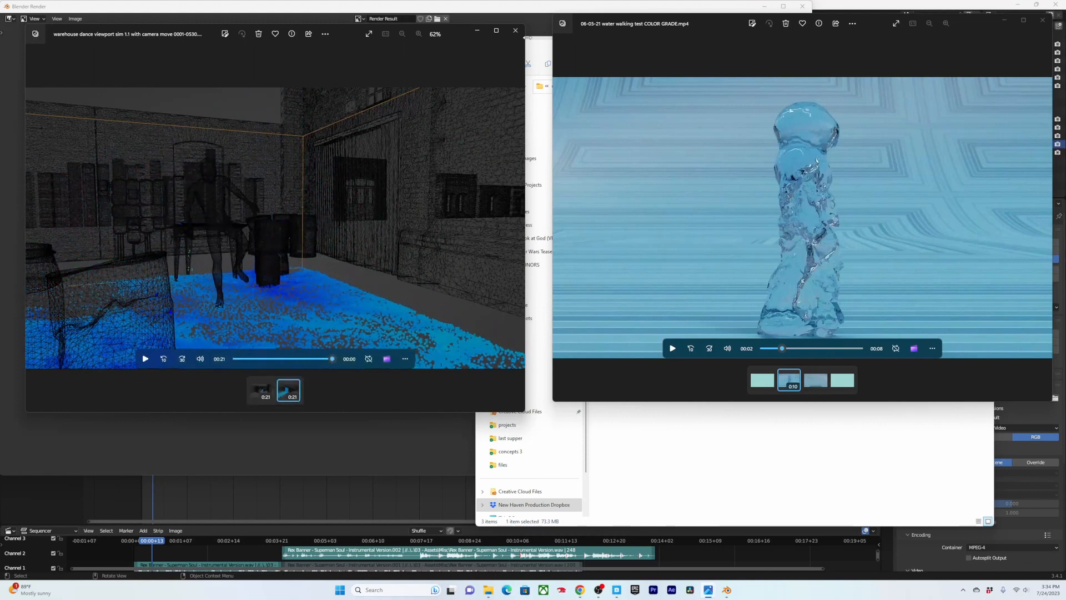
# Step: Review the water dancer motion in the last seconds of the rendered preview video, and return to the Blender scene
pyautogui.moveTo(284, 359); pyautogui.dragTo(318, 358)
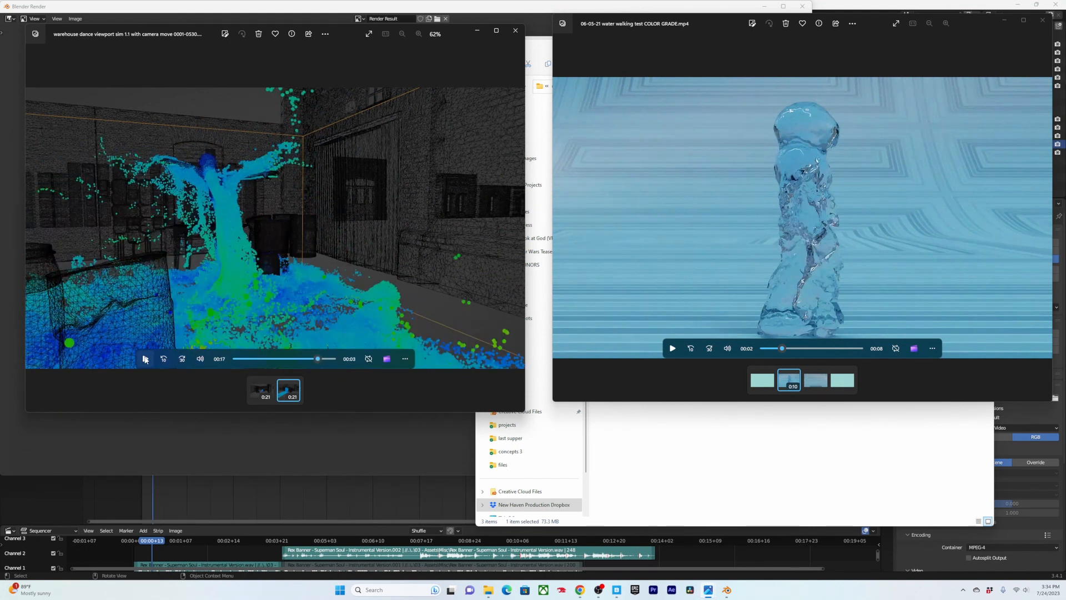
pyautogui.click(146, 358)
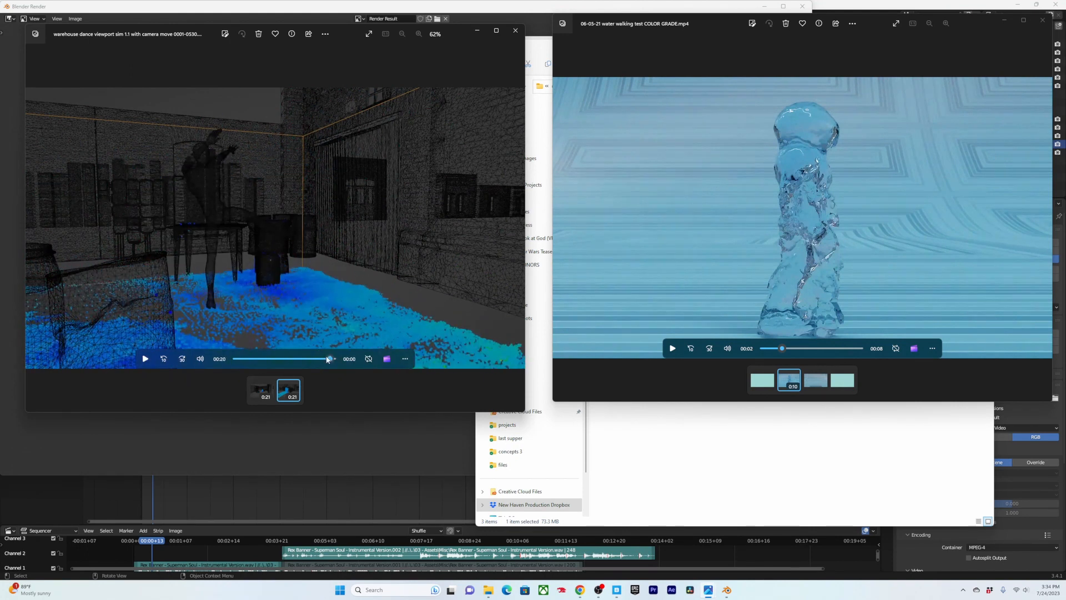
pyautogui.moveTo(328, 359); pyautogui.dragTo(319, 359)
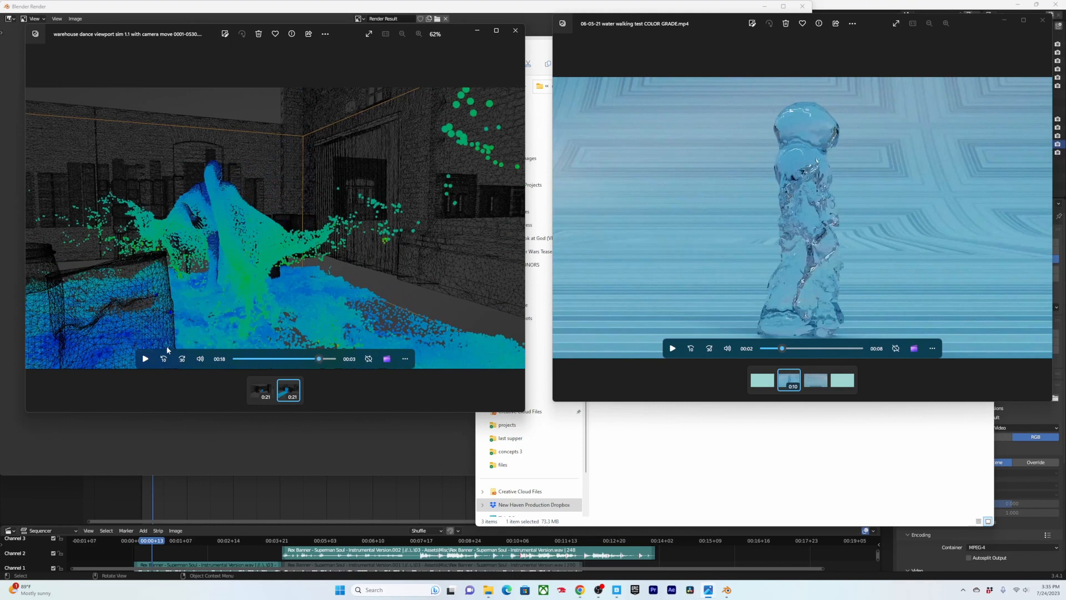
pyautogui.click(145, 360)
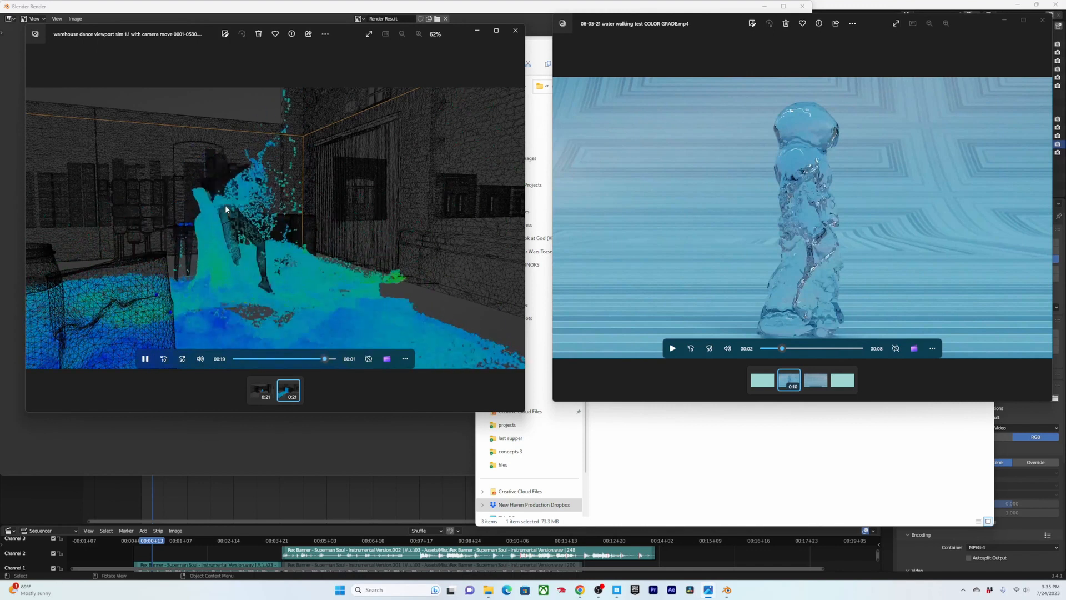
pyautogui.moveTo(257, 382); pyautogui.dragTo(233, 383)
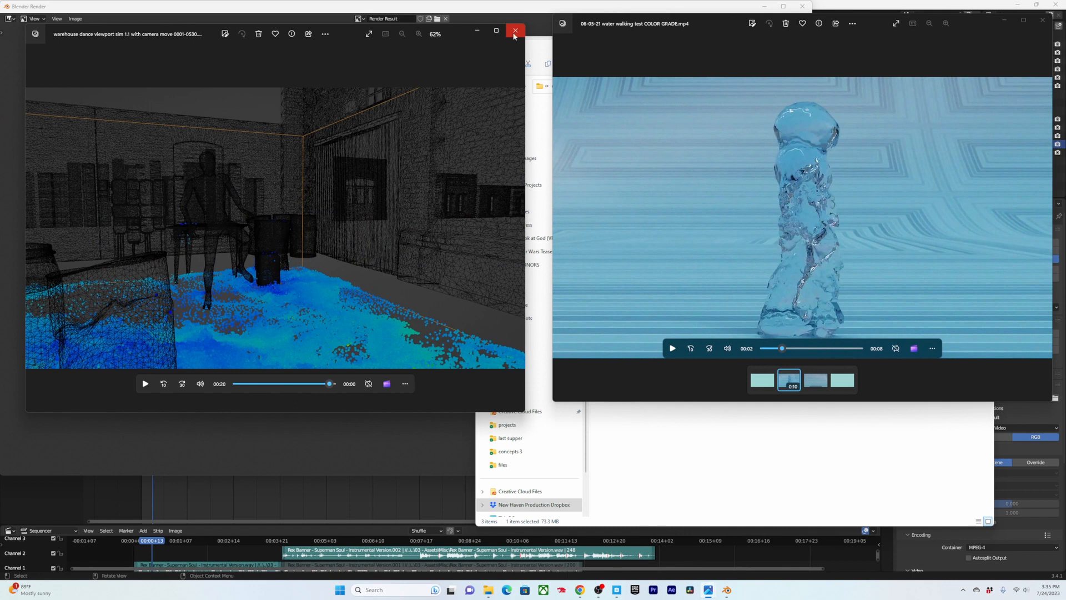
pyautogui.click(514, 34)
pyautogui.click(368, 256)
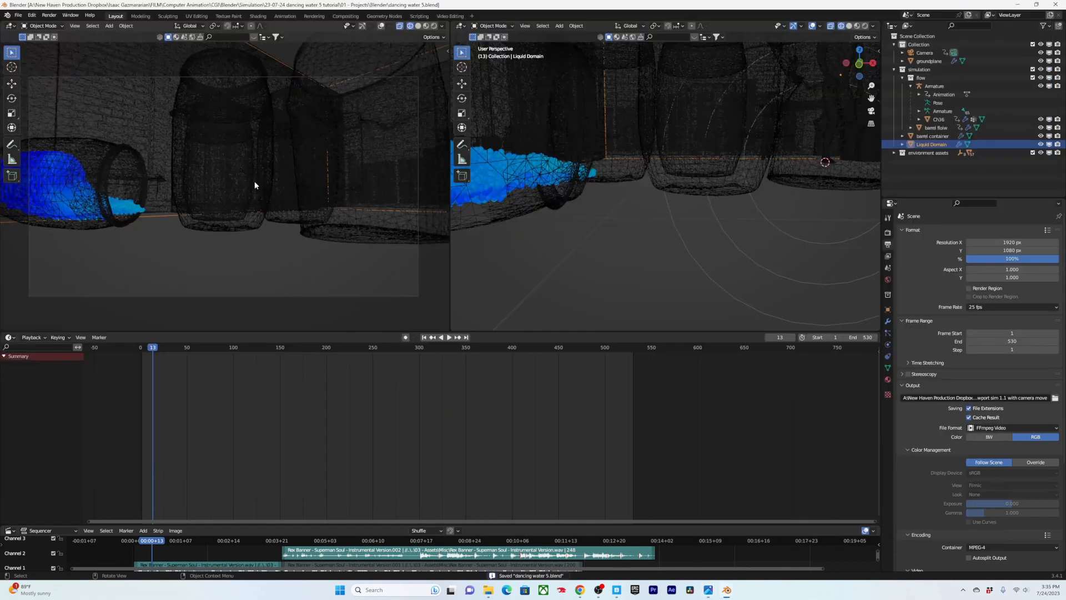
# Step: Select the camera in its camera view and bring the timeline to its keyframe at frame 108
pyautogui.moveTo(254, 193); pyautogui.dragTo(263, 202, button='middle')
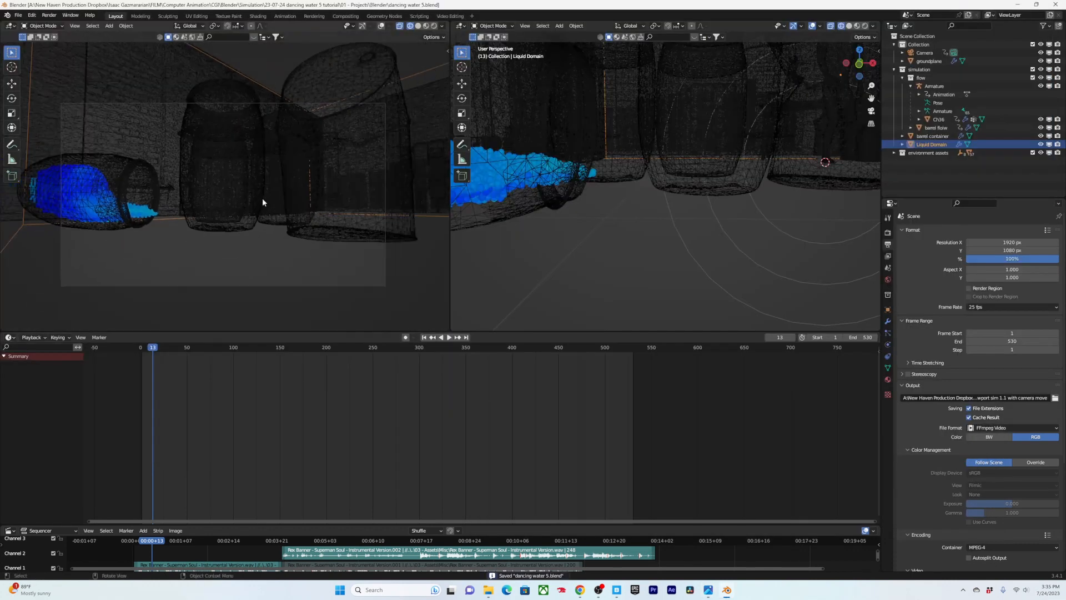
pyautogui.click(387, 289)
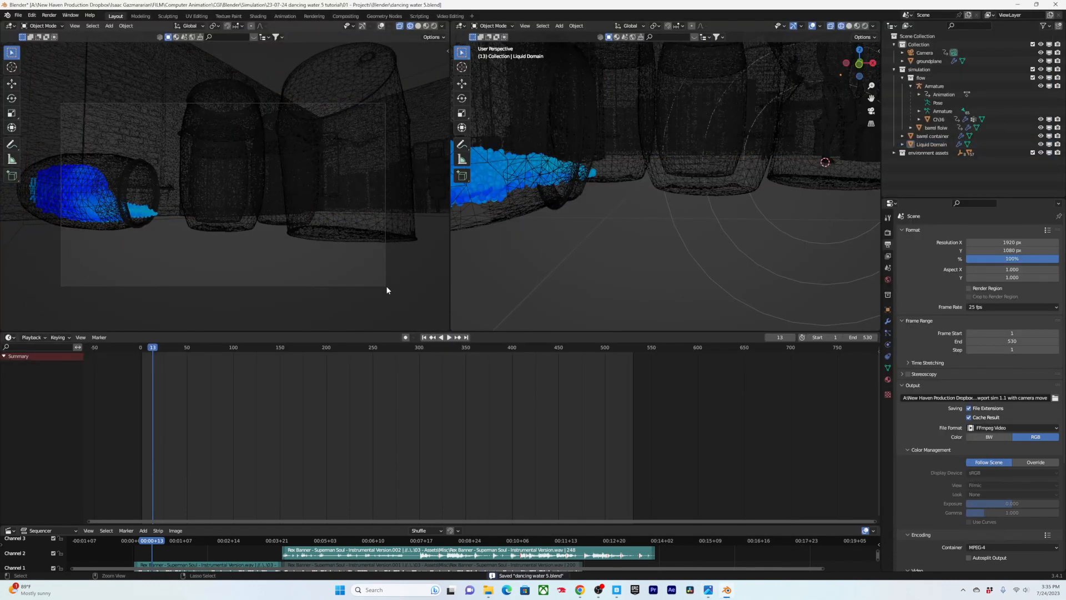
pyautogui.click(384, 253)
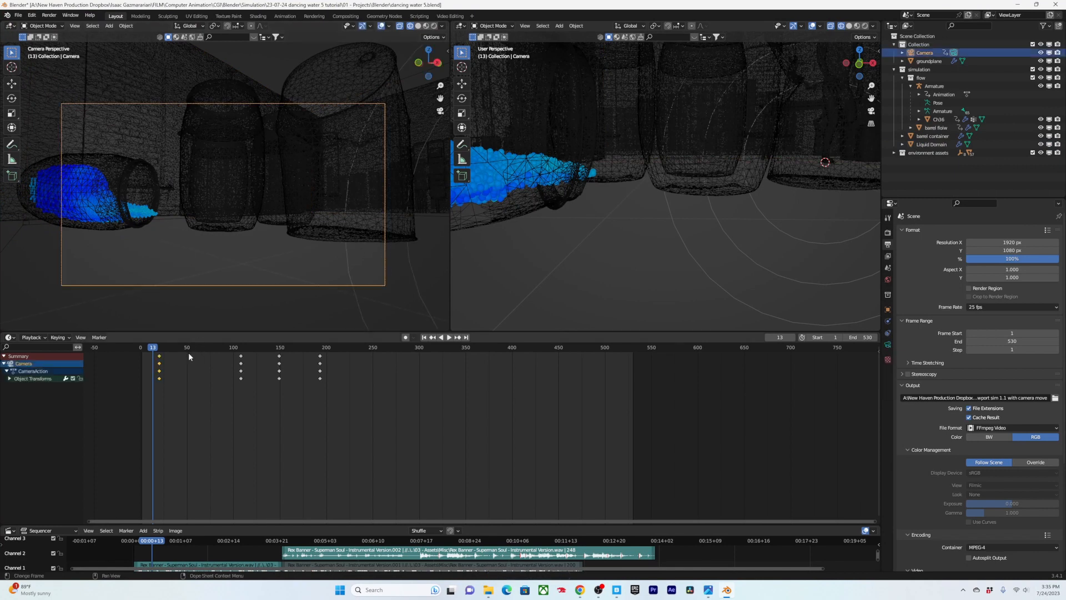
pyautogui.press('space')
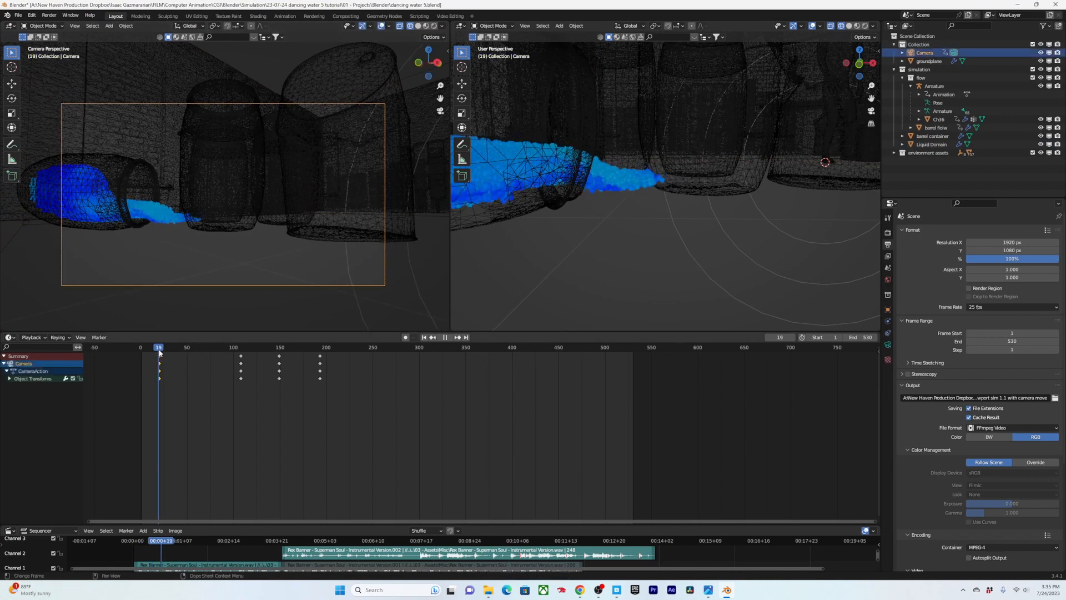
pyautogui.moveTo(159, 352); pyautogui.dragTo(241, 354)
# Step: Examine the camera's placement relative to the dancer and water at frame 108, saving the project along the way
pyautogui.scroll(-5, 241, 163)
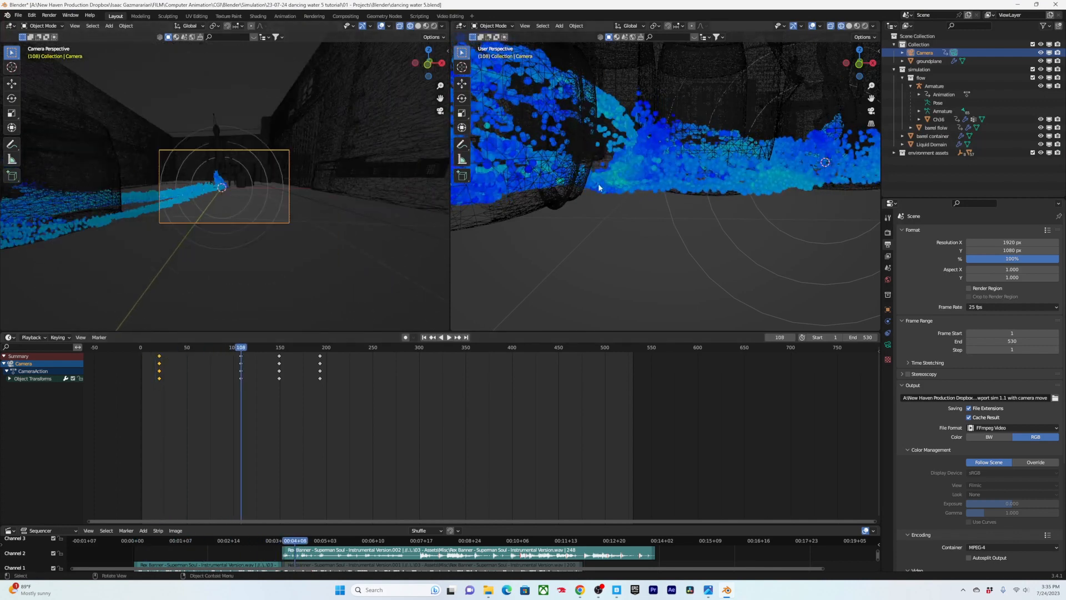
pyautogui.scroll(-6, 603, 186)
pyautogui.moveTo(640, 183)
pyautogui.mouseDown(button='middle')
pyautogui.moveTo(716, 182)
pyautogui.moveTo(617, 194)
pyautogui.moveTo(671, 202)
pyautogui.moveTo(709, 172)
pyautogui.moveTo(654, 198)
pyautogui.moveTo(626, 191)
pyautogui.mouseUp(button='middle')
pyautogui.scroll(4, 664, 191)
pyautogui.scroll(1, 674, 194)
pyautogui.scroll(-2, 683, 215)
pyautogui.scroll(-3, 669, 214)
pyautogui.scroll(5, 674, 212)
pyautogui.hotkey('ctrl', 's')
pyautogui.scroll(-2, 626, 190)
pyautogui.scroll(-2, 626, 191)
pyautogui.scroll(4, 649, 189)
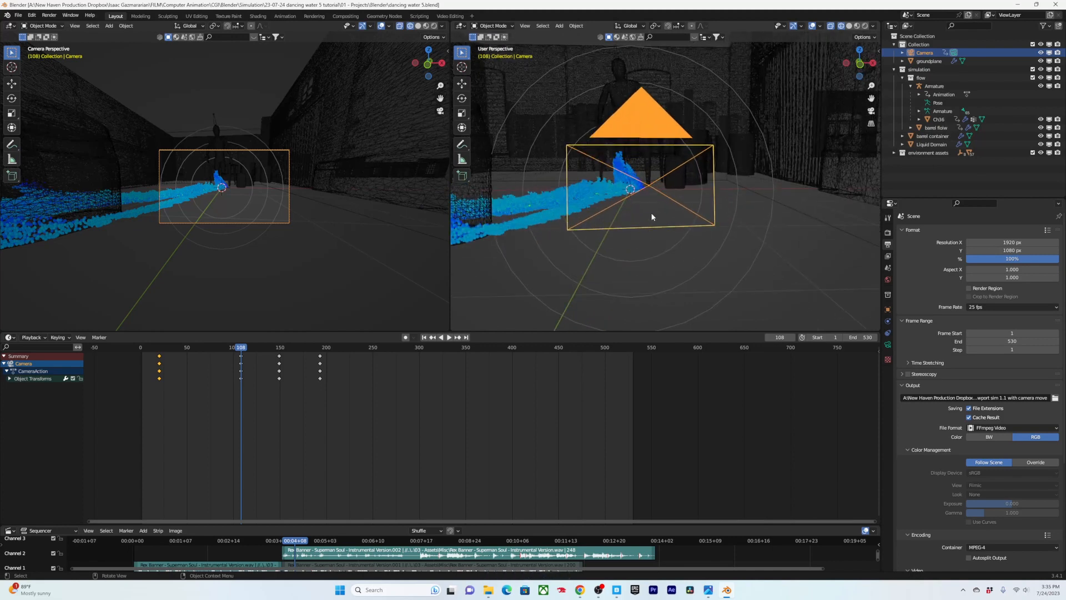
pyautogui.scroll(-2, 655, 206)
pyautogui.scroll(1, 638, 214)
# Step: Play and scrub the camera move from around frame 80 through its following keyframes, checking its animation curves
pyautogui.click(213, 348)
pyautogui.press('space')
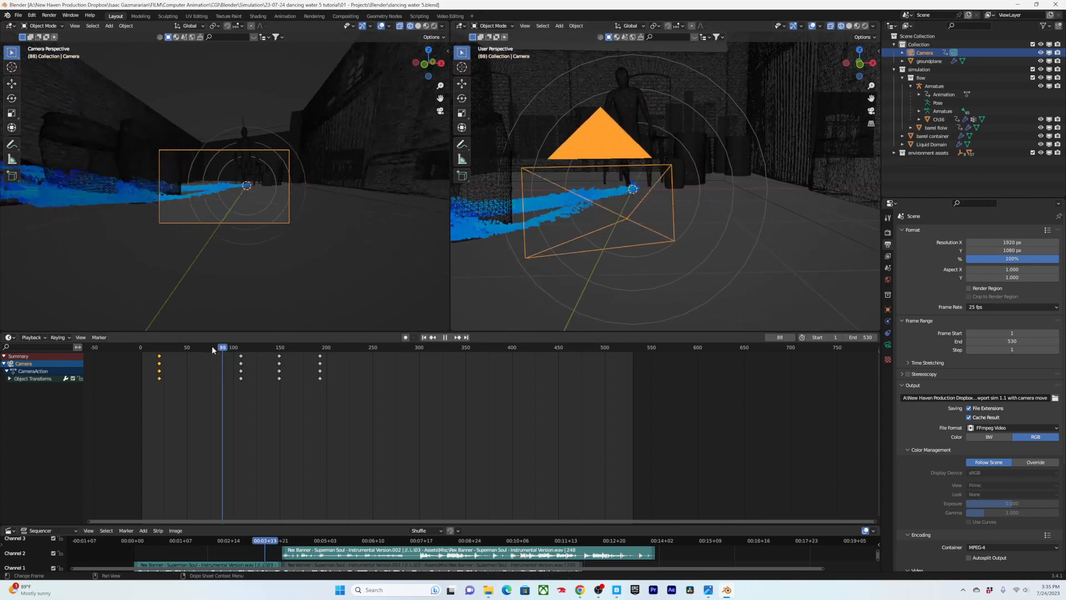
pyautogui.moveTo(211, 346); pyautogui.dragTo(231, 356)
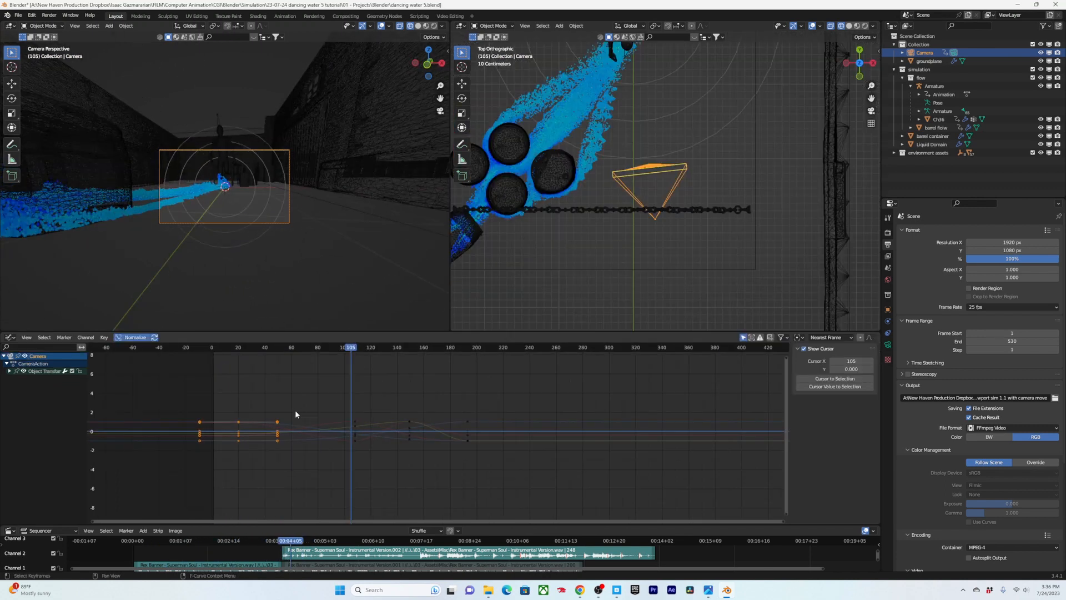
pyautogui.scroll(6, 305, 409)
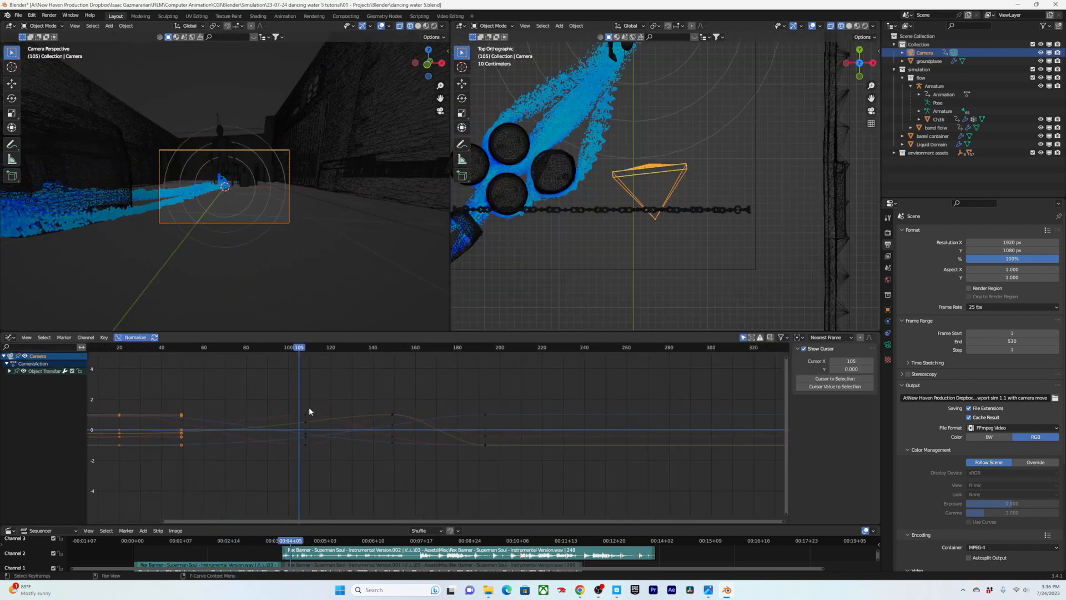
pyautogui.moveTo(309, 408); pyautogui.dragTo(353, 402, button='middle')
pyautogui.moveTo(344, 351); pyautogui.dragTo(405, 351)
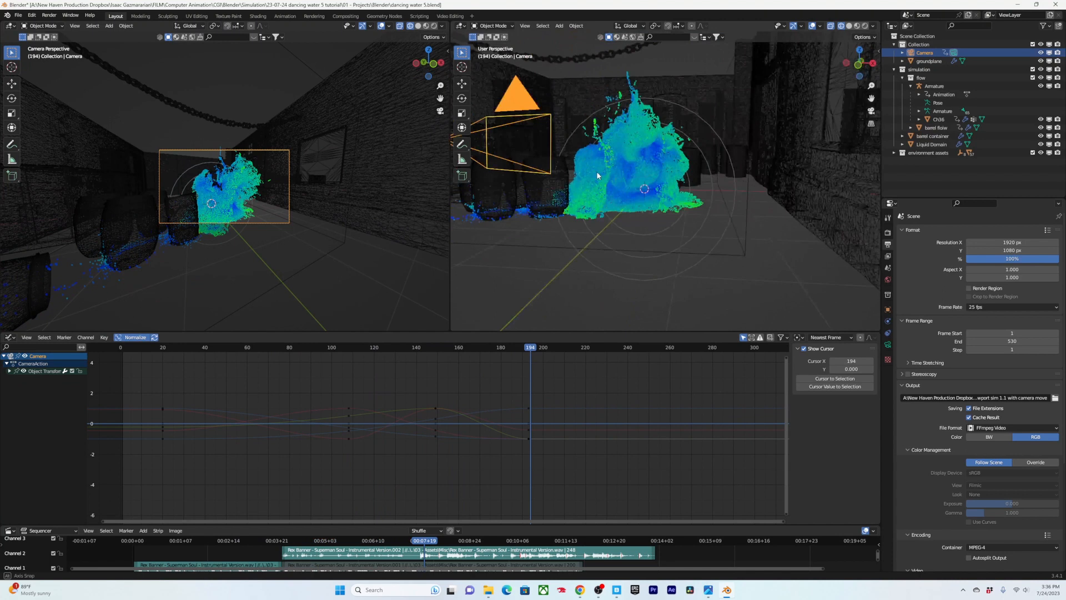
# Step: At frame 193, save the project and tilt the camera slightly about its local X axis
pyautogui.moveTo(597, 171); pyautogui.dragTo(605, 173, button='middle')
pyautogui.press('Left')
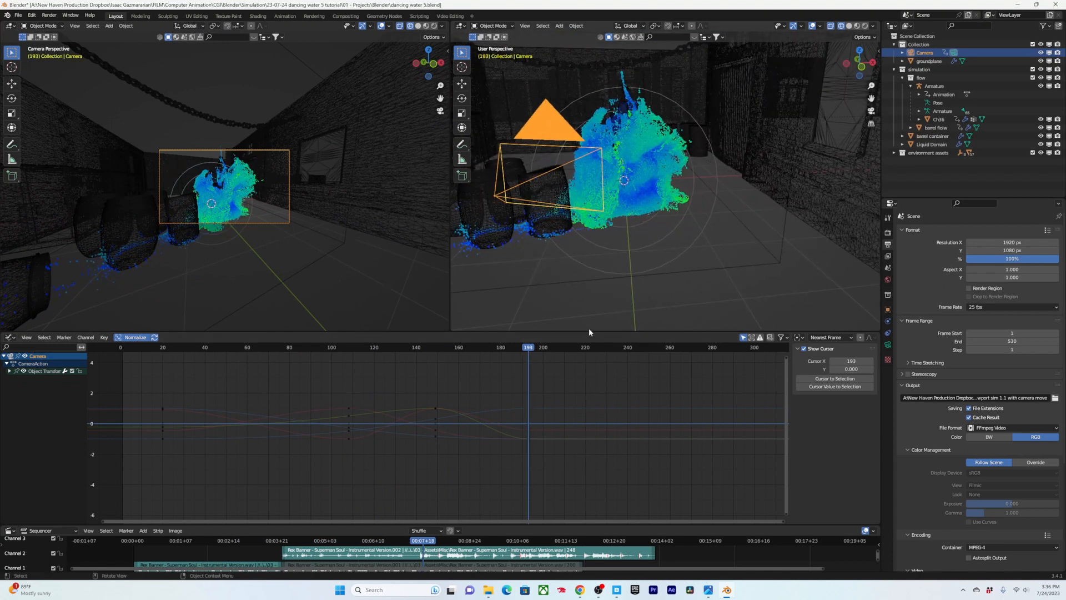
pyautogui.hotkey('ctrl', 's')
pyautogui.moveTo(636, 164); pyautogui.dragTo(599, 149, button='middle')
pyautogui.press('r')
pyautogui.press('x')
pyautogui.press('x')
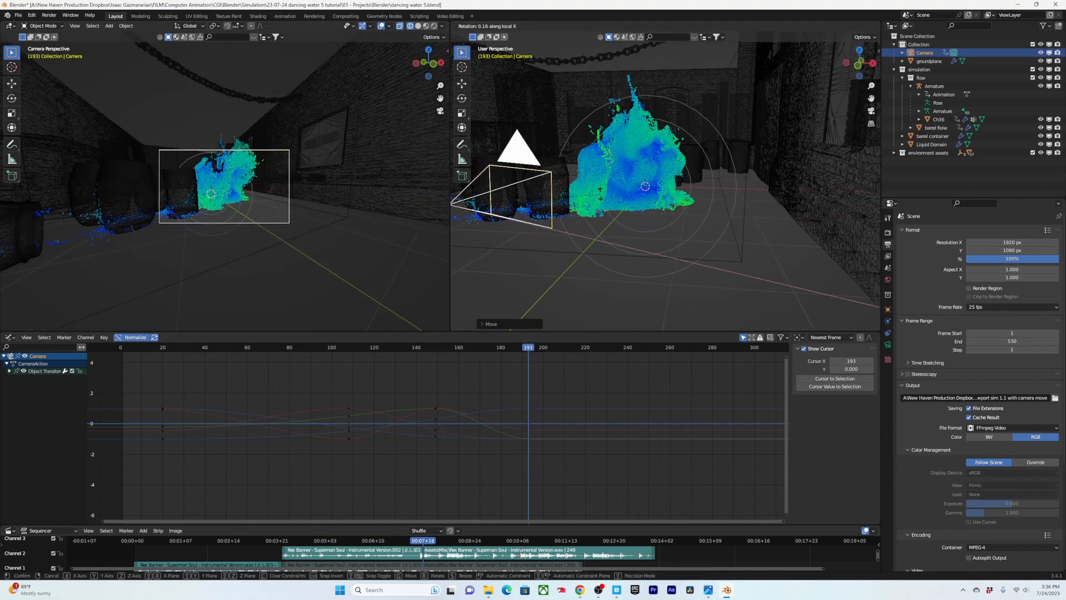
pyautogui.click(600, 183)
# Step: In the top view at frame 193, shift the camera about 0.5 m along X and rotate it about -13° toward the dancer
pyautogui.press('KP_7')
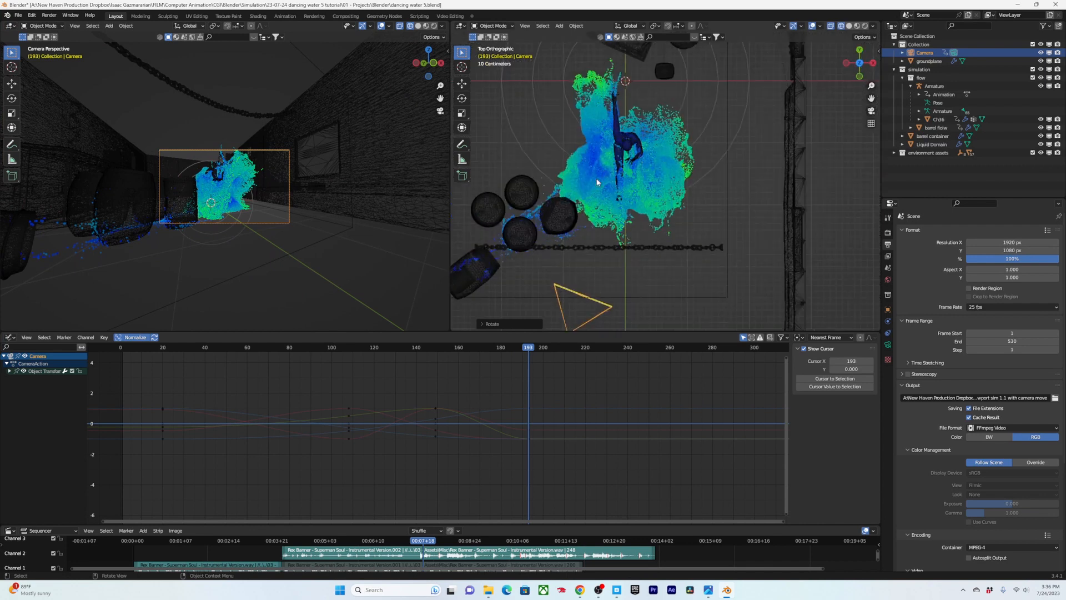
pyautogui.keyDown('shift'); pyautogui.moveTo(615, 199); pyautogui.dragTo(613, 181, button='middle'); pyautogui.keyUp('shift')
pyautogui.press('g')
pyautogui.press('x')
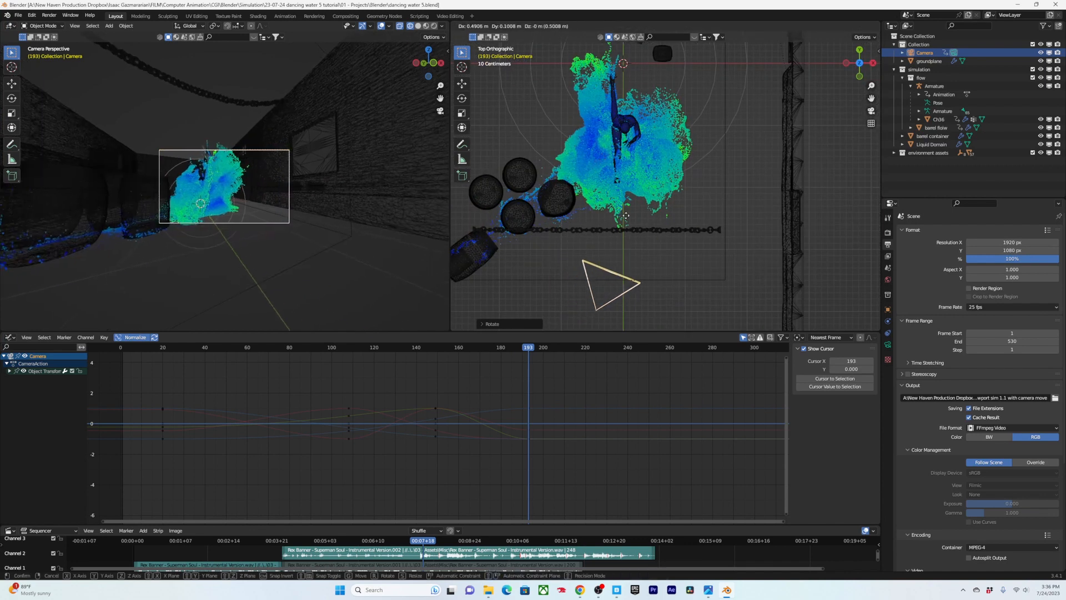
pyautogui.click(637, 213)
pyautogui.press('r')
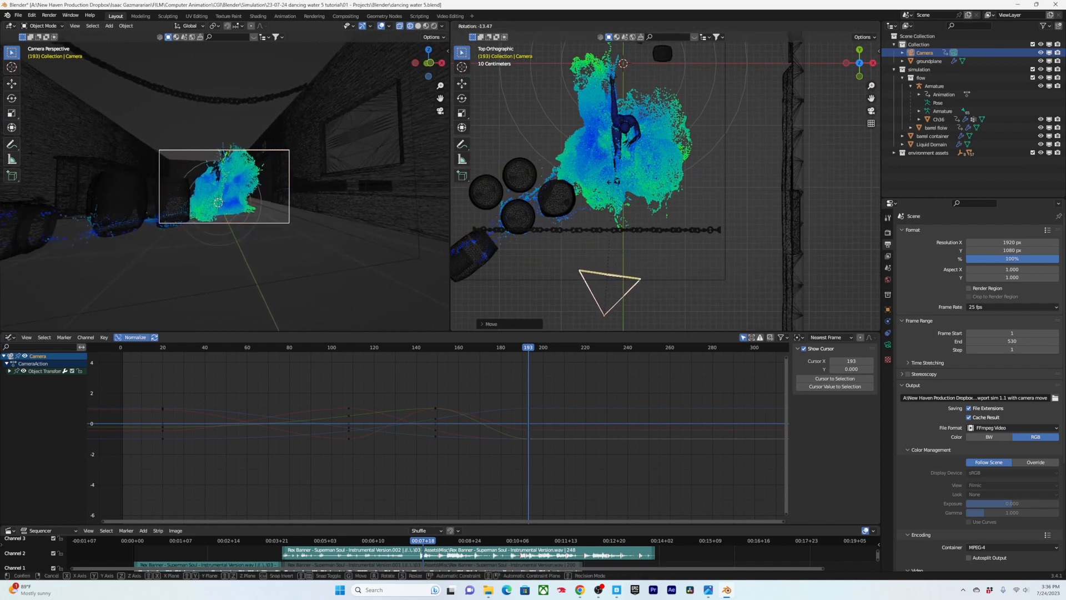
pyautogui.press('r')
pyautogui.click(634, 208)
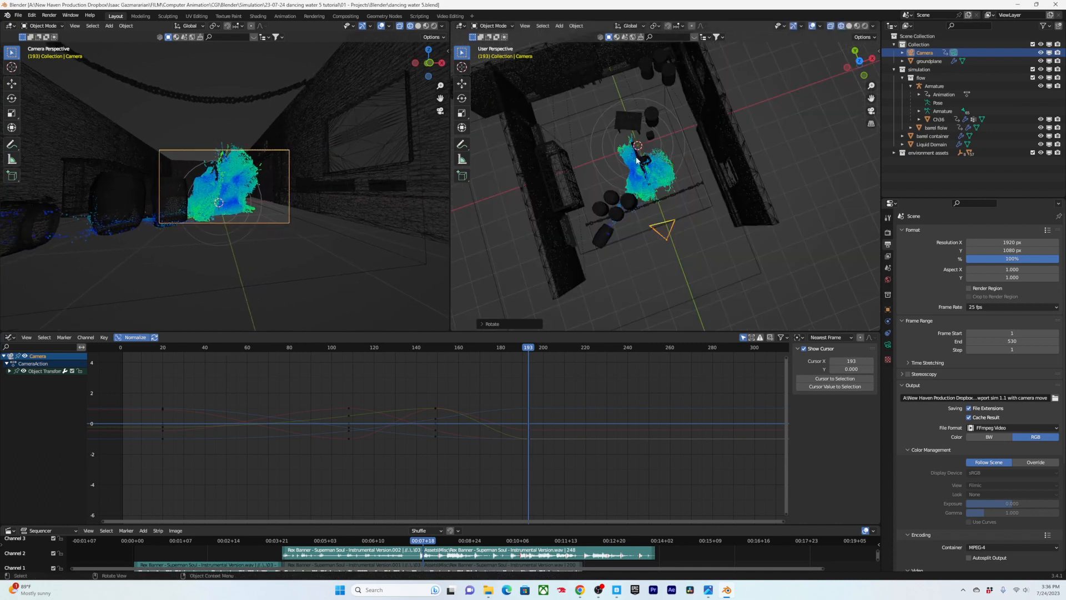
pyautogui.scroll(-3, 637, 160)
pyautogui.scroll(8, 637, 160)
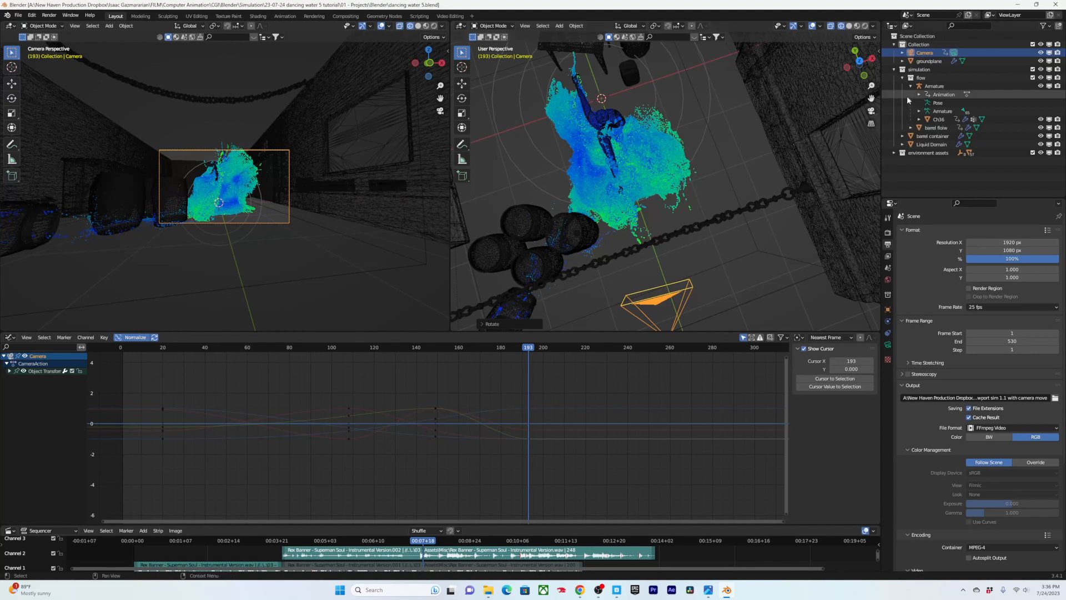
pyautogui.scroll(-6, 711, 155)
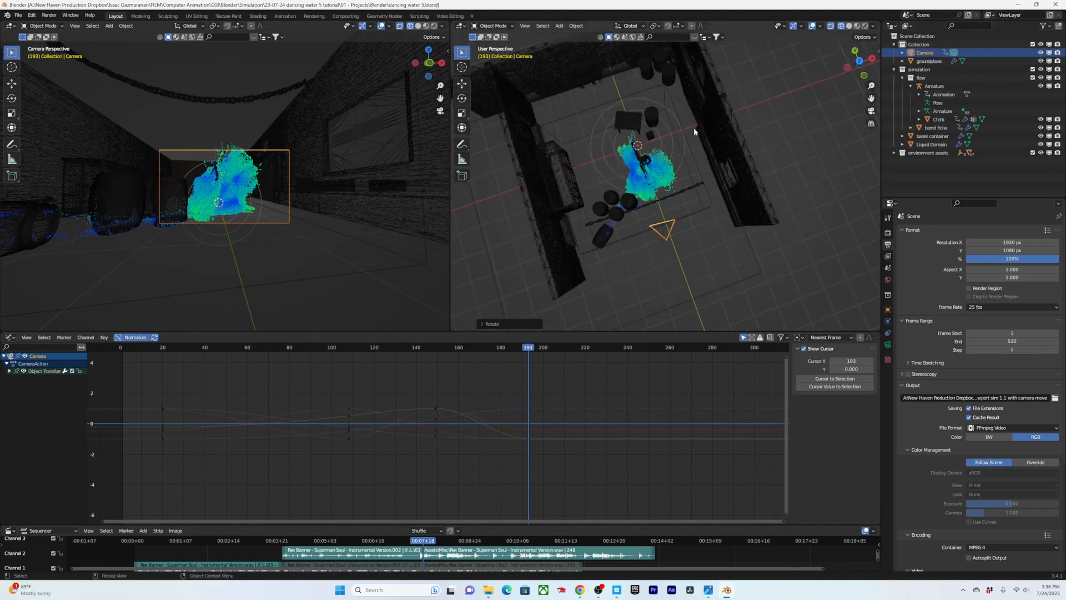
pyautogui.scroll(6, 675, 154)
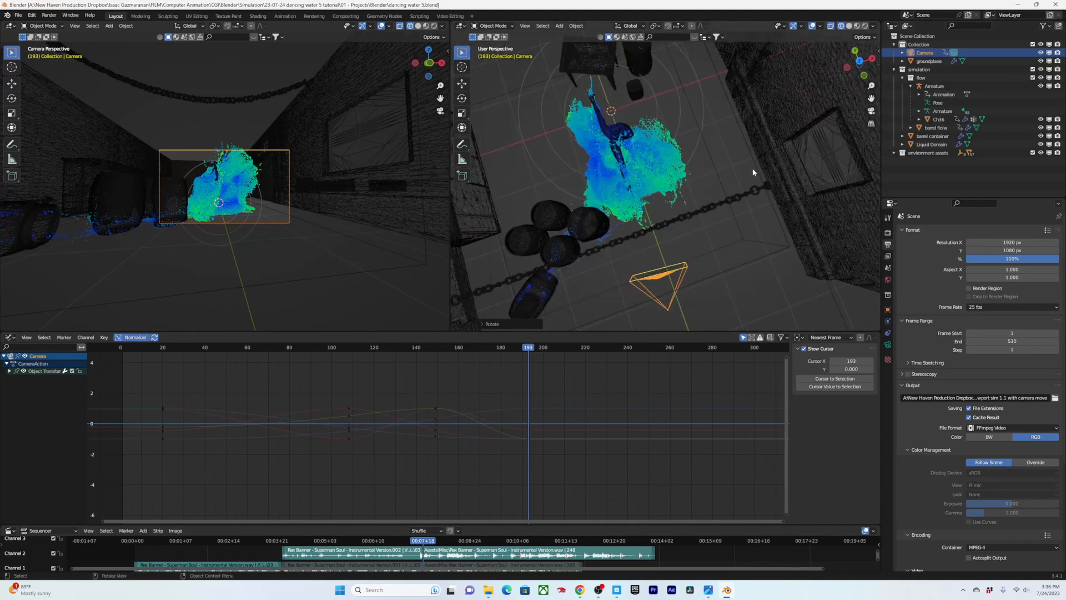
pyautogui.scroll(-4, 711, 129)
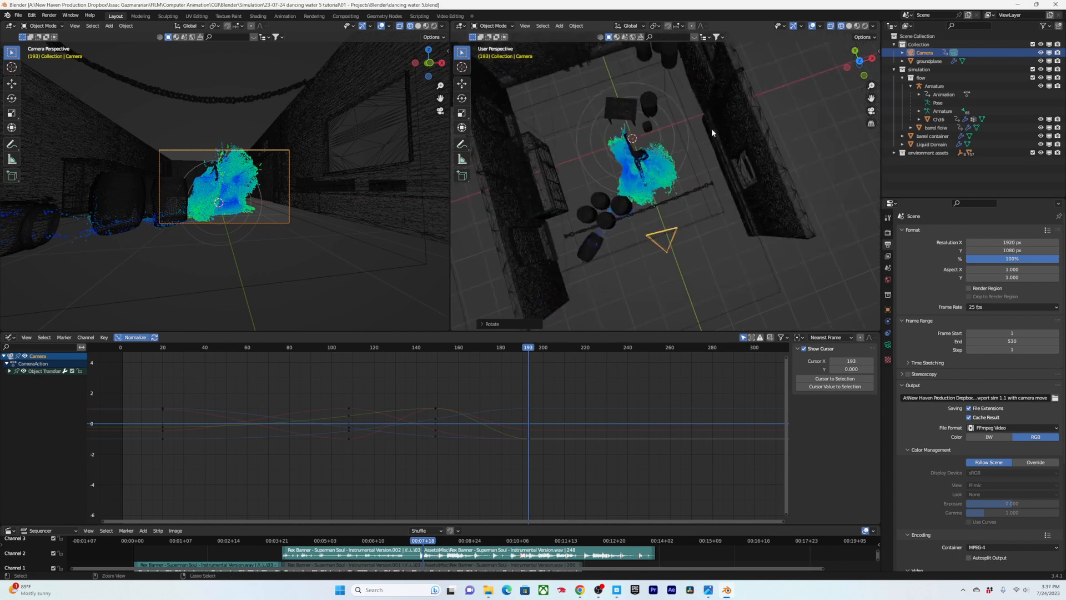
# Step: Save the project and insert a Location & Rotation keyframe for the camera at frame 193
pyautogui.hotkey('ctrl', 's')
pyautogui.scroll(2, 711, 129)
pyautogui.keyDown('shift'); pyautogui.moveTo(711, 130); pyautogui.dragTo(703, 86, button='middle'); pyautogui.keyUp('shift')
pyautogui.press('i')
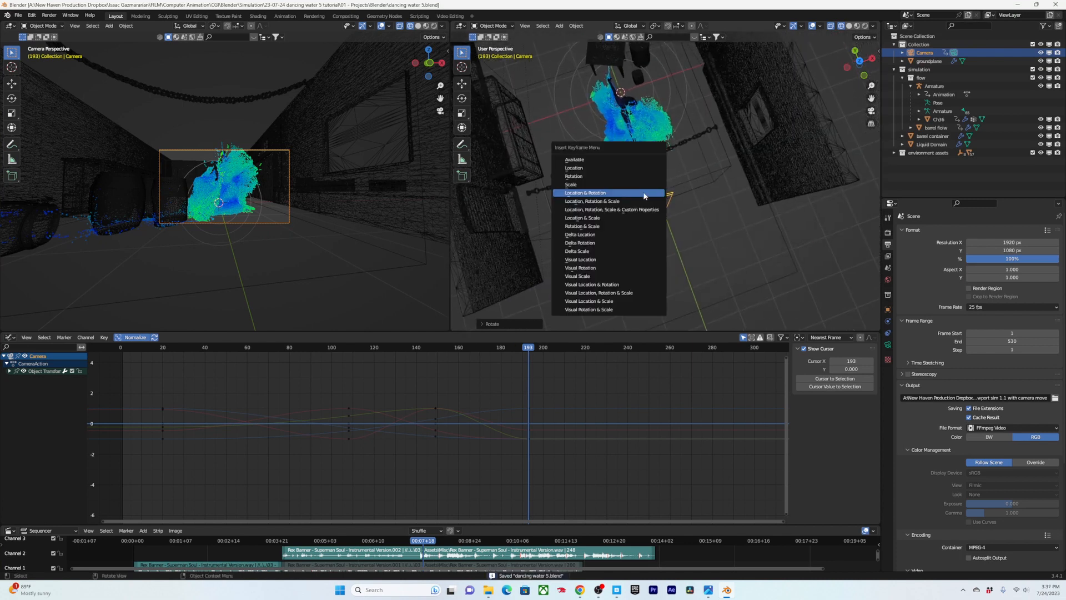
pyautogui.click(643, 193)
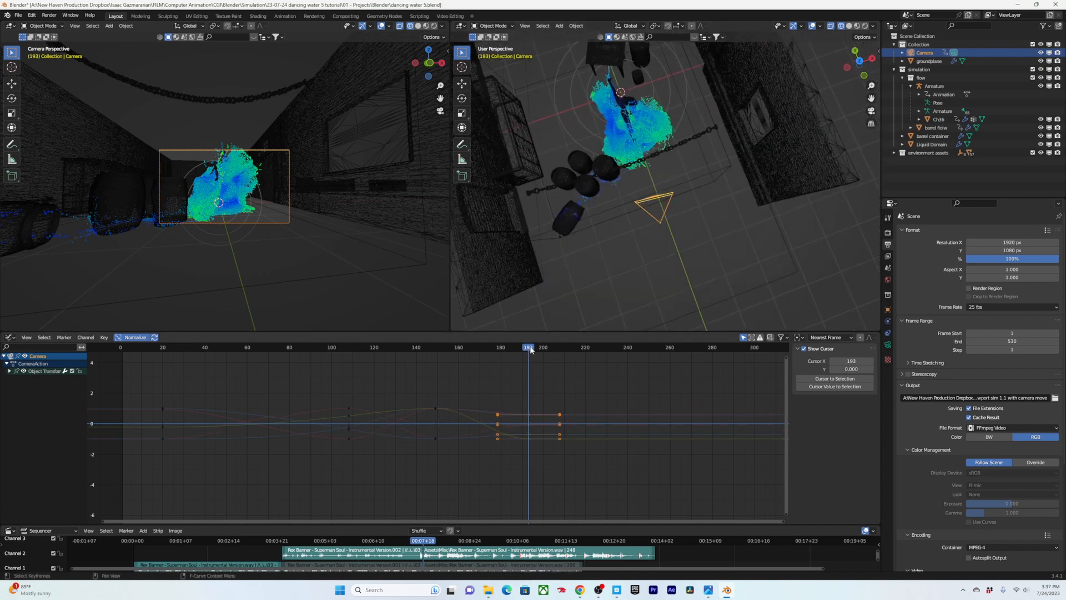
# Step: Lower the camera's X Location keyframe at frame 108 to about -0.67 m in the graph editor
pyautogui.moveTo(530, 349); pyautogui.dragTo(378, 385)
pyautogui.click(349, 409)
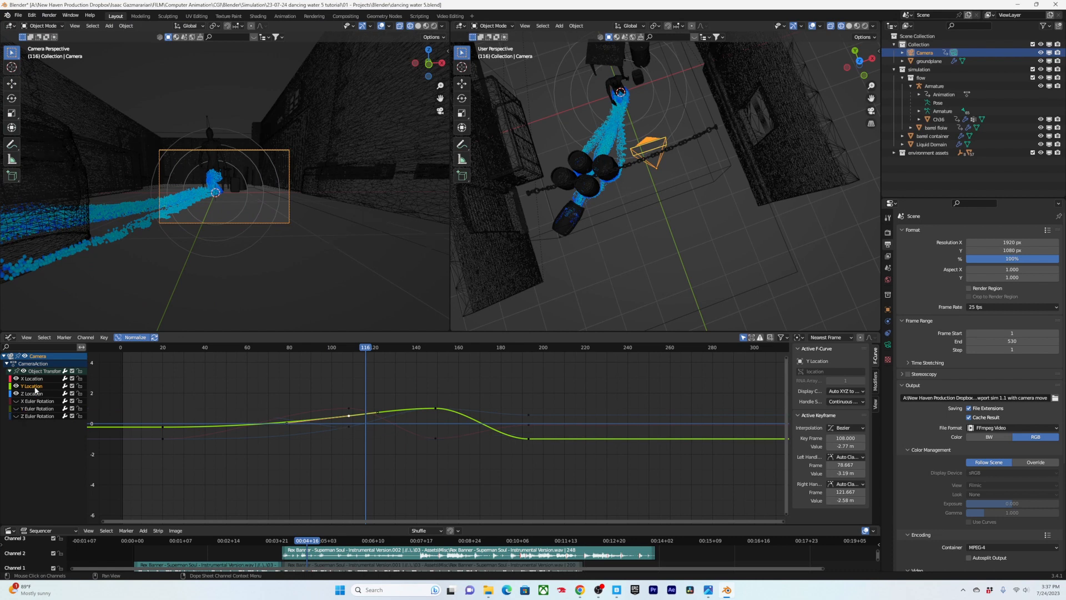
pyautogui.click(33, 380)
pyautogui.click(349, 409)
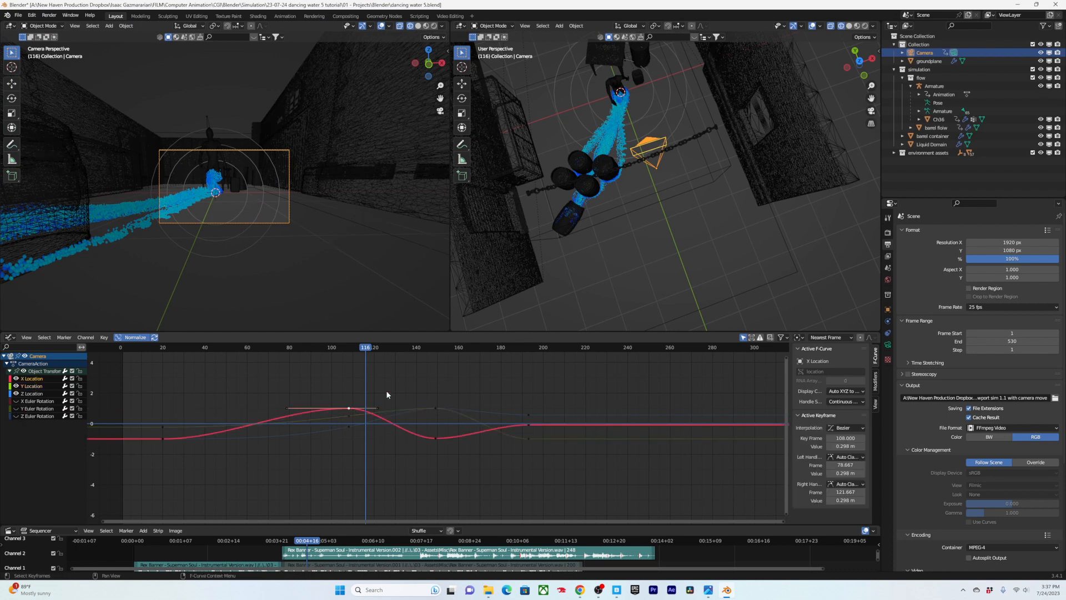
pyautogui.press('g')
pyautogui.press('x')
pyautogui.press('g')
pyautogui.press('y')
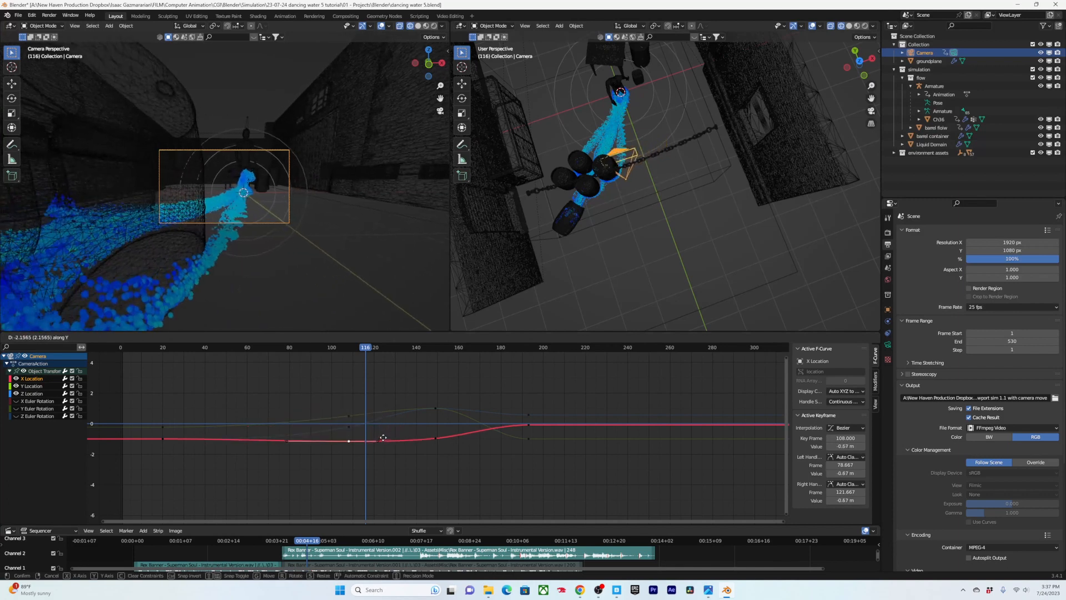
pyautogui.click(383, 438)
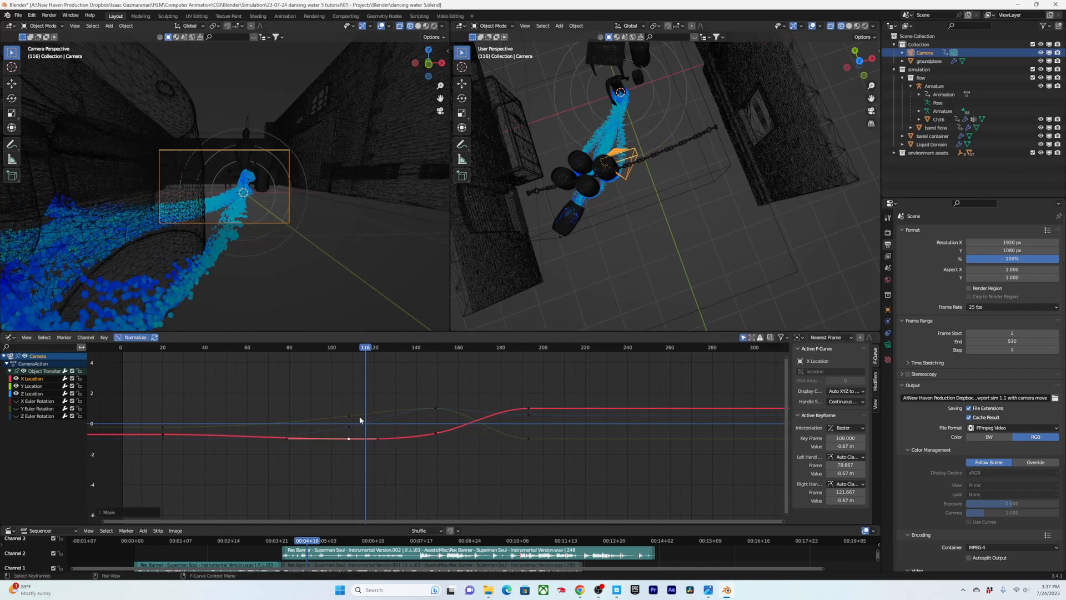
# Step: Level the camera's Y Location curve with its frame 108 keyframe at about -3.43 m, play back the move and save
pyautogui.press('g')
pyautogui.press('y')
pyautogui.click(436, 418)
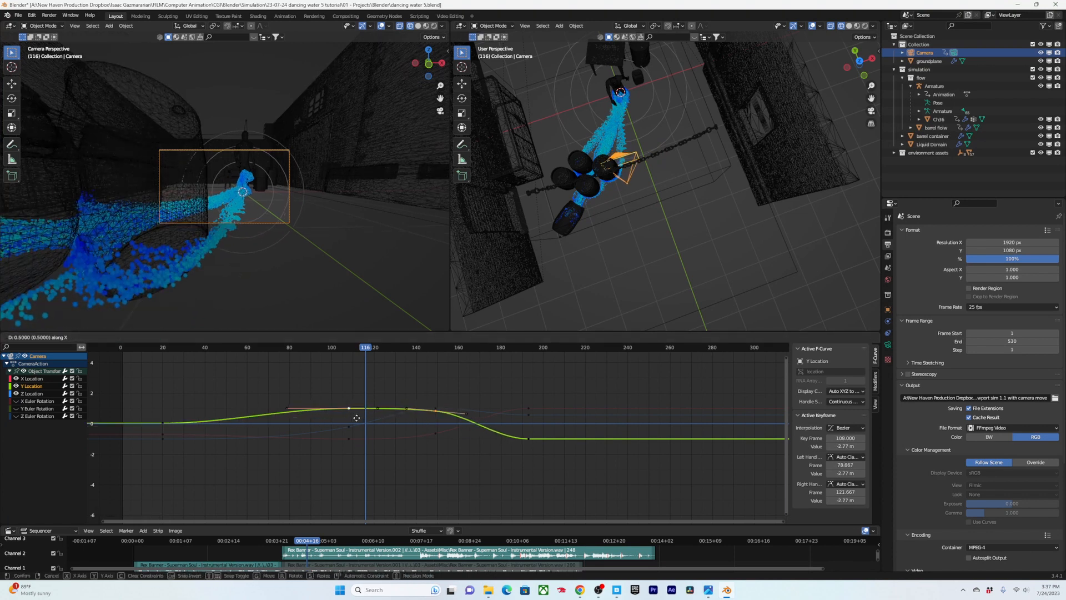
pyautogui.click(416, 431)
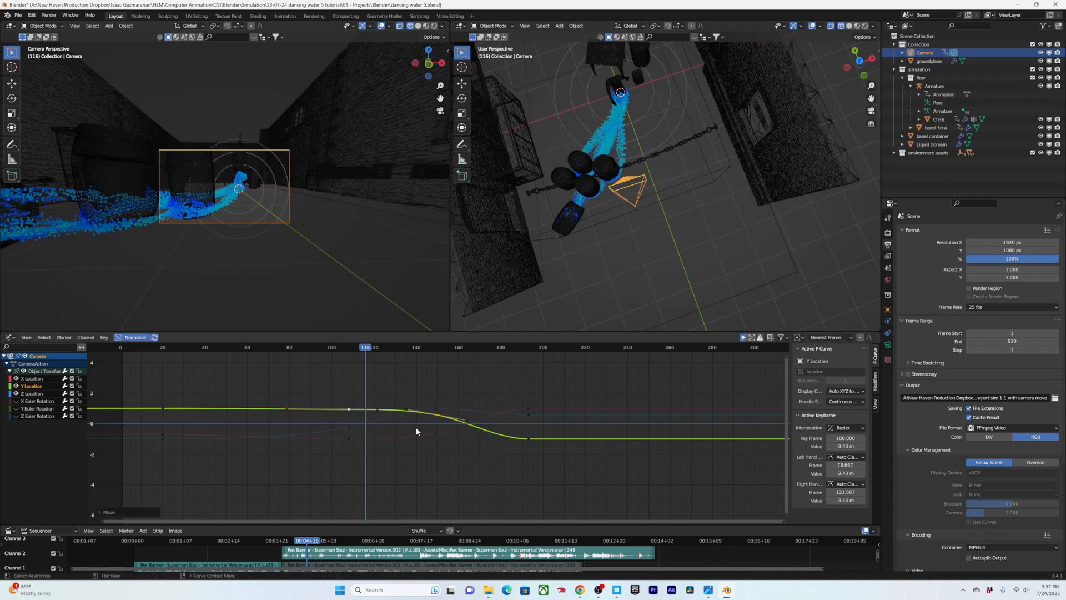
pyautogui.click(434, 415)
pyautogui.moveTo(261, 346); pyautogui.dragTo(577, 360)
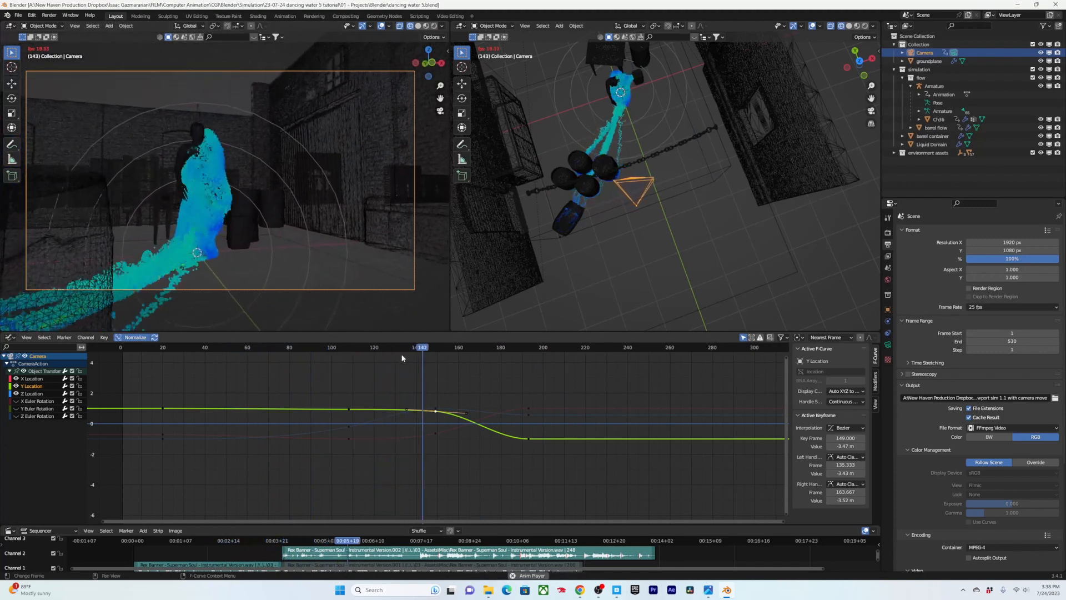
pyautogui.press('space')
pyautogui.hotkey('ctrl', 's')
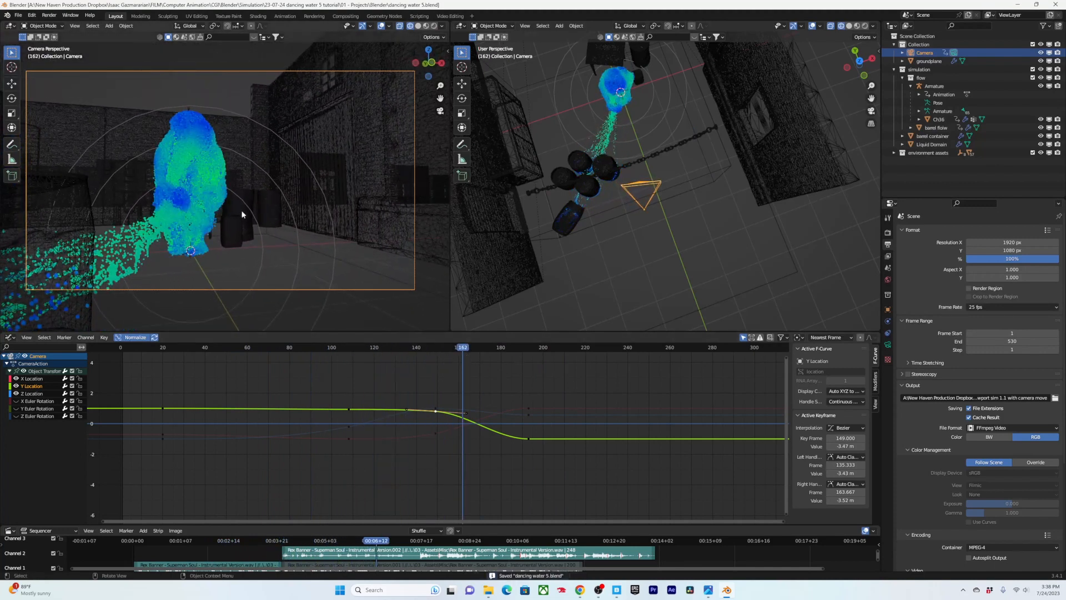
# Step: Set the camera's focal length to 30 mm and scrub the shot to check the framing
pyautogui.moveTo(468, 348); pyautogui.dragTo(141, 354)
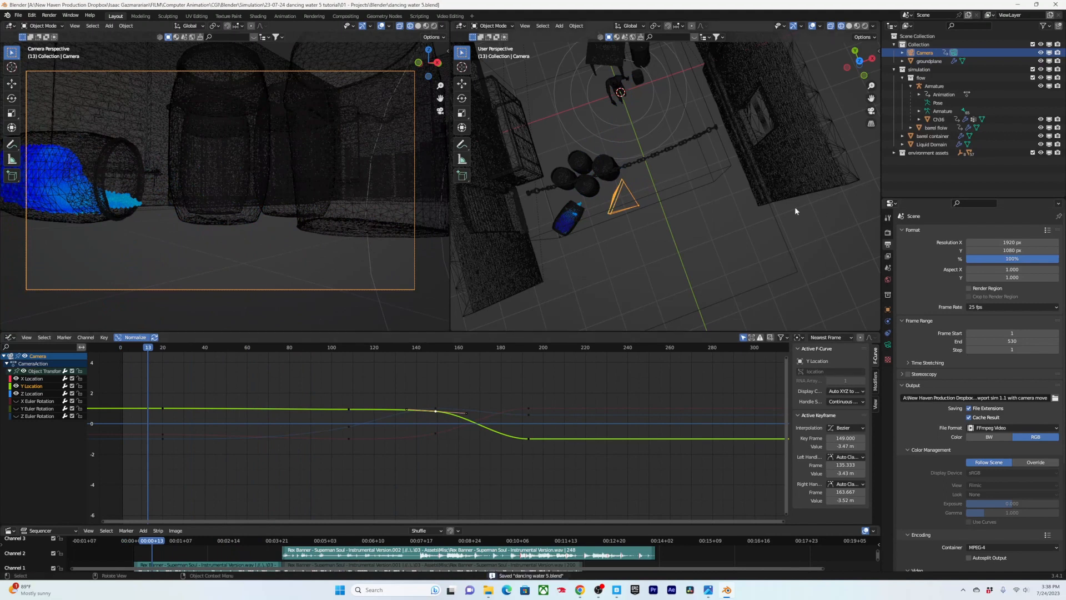
pyautogui.click(887, 346)
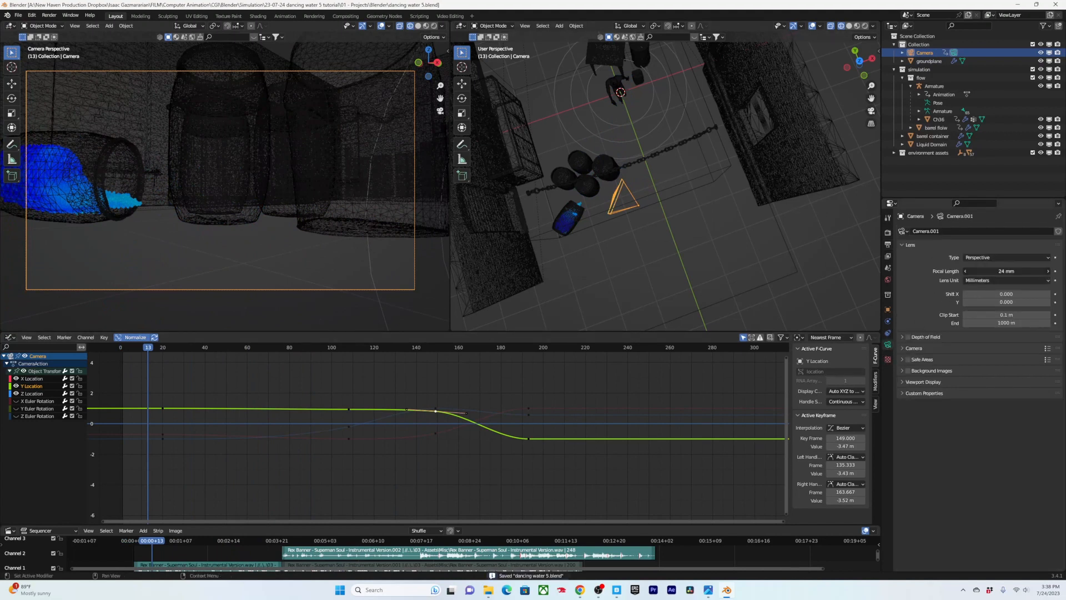
pyautogui.click(988, 270)
pyautogui.write('30')
pyautogui.press('Return')
pyautogui.moveTo(163, 349); pyautogui.dragTo(641, 391)
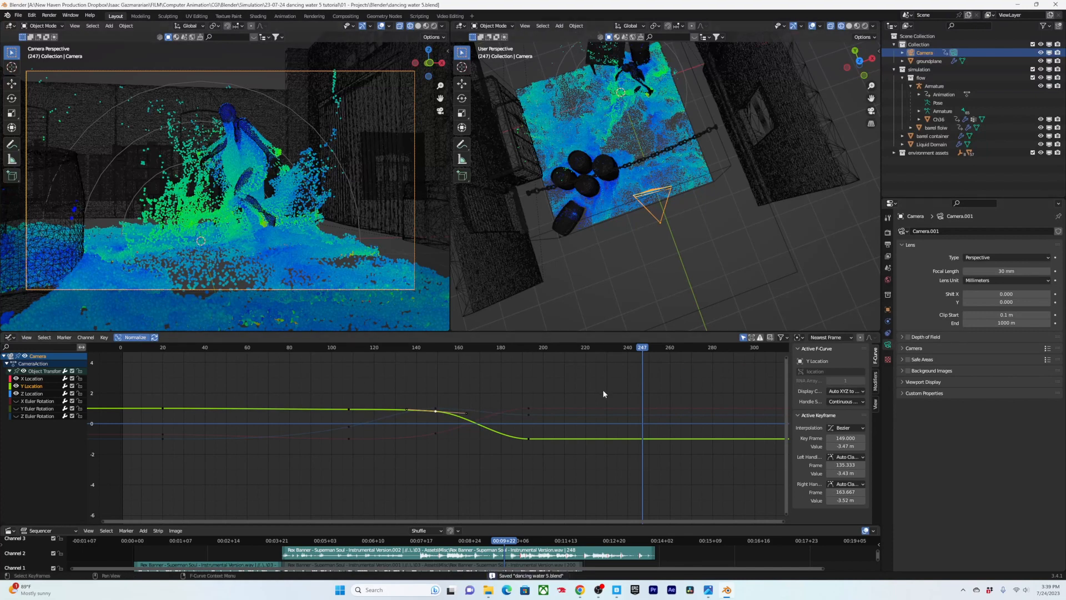
pyautogui.scroll(-3, 602, 389)
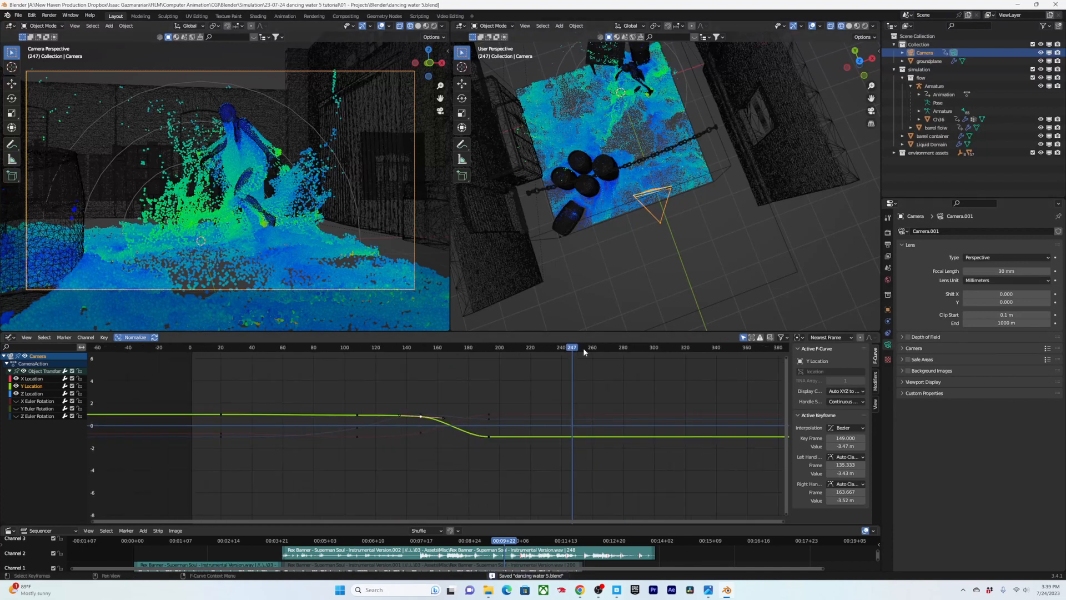
# Step: Try a square output format by setting the horizontal resolution to 1080 px, and save the project
pyautogui.moveTo(583, 347); pyautogui.dragTo(321, 348)
pyautogui.click(888, 244)
pyautogui.click(1011, 243)
pyautogui.write('10')
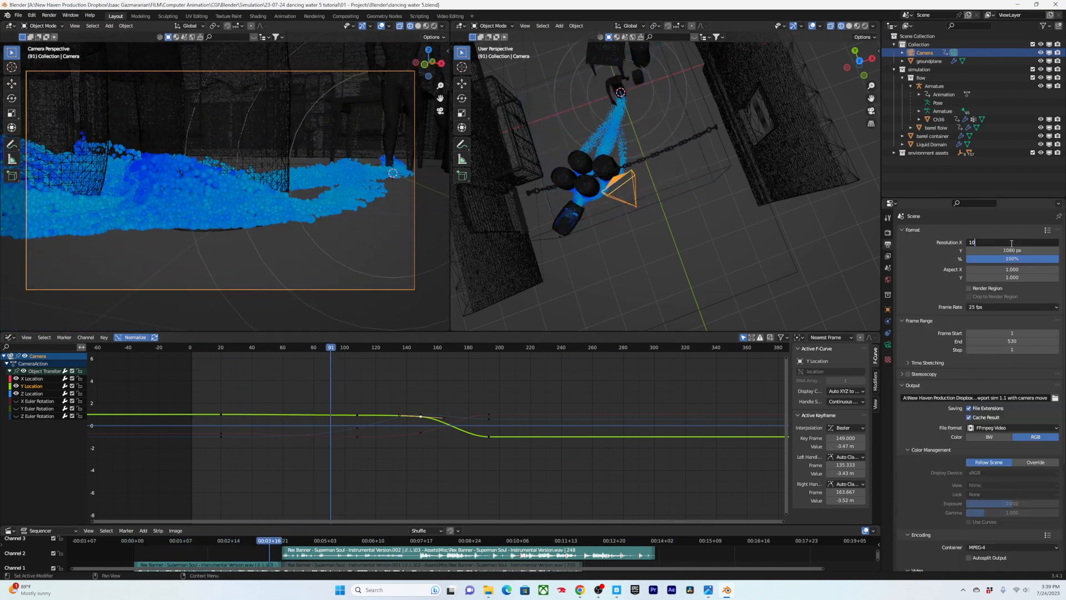
pyautogui.write('80')
pyautogui.press('Return')
pyautogui.press('Home')
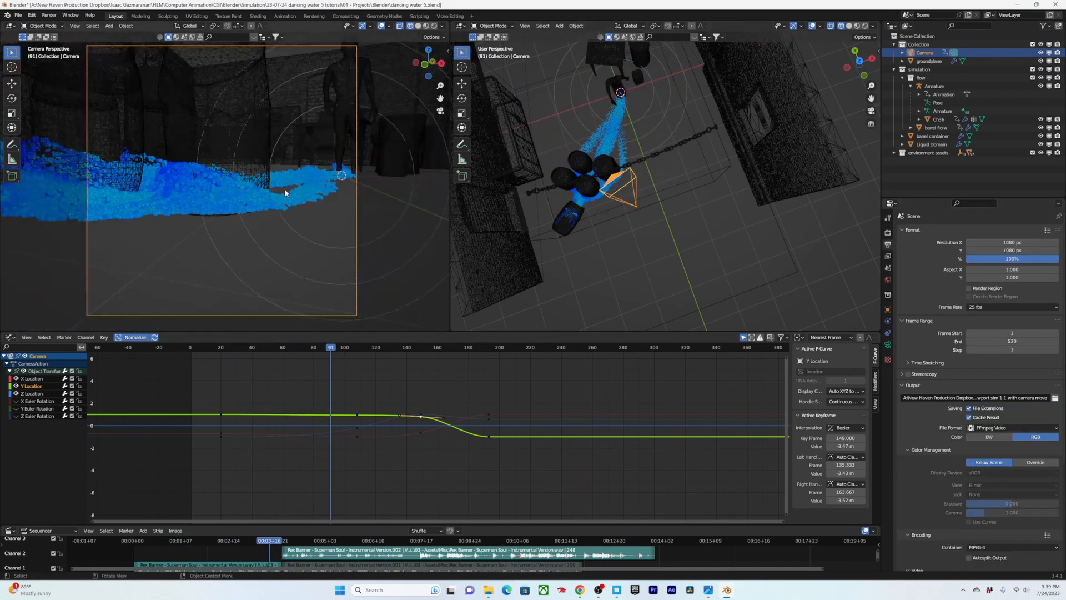
pyautogui.hotkey('ctrl', 's')
# Step: Set the output resolution to 1200 by 900 px and save the project
pyautogui.moveTo(327, 345); pyautogui.dragTo(484, 351)
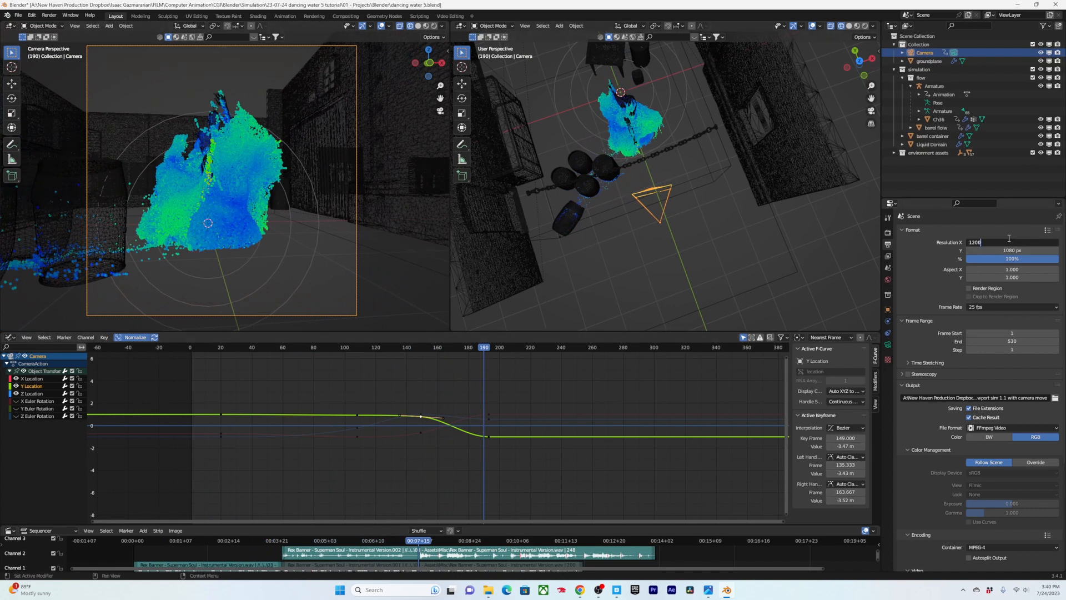
pyautogui.press('Tab')
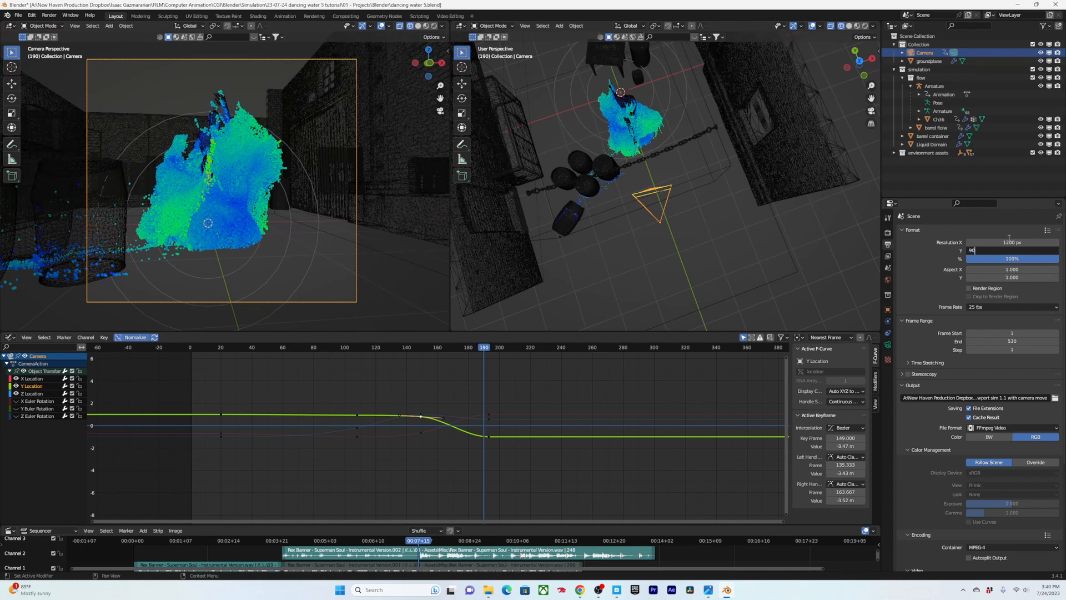
pyautogui.press('Return')
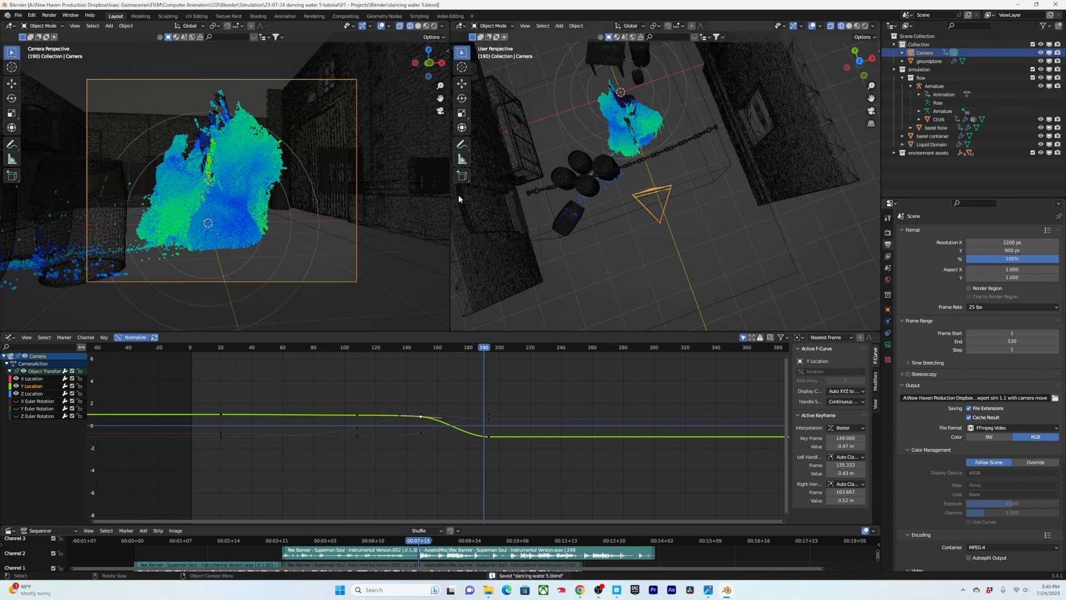
pyautogui.hotkey('ctrl', 's')
# Step: Adjust the camera's X Location keyframe at frame 108 in the graph editor
pyautogui.moveTo(482, 347); pyautogui.dragTo(367, 366)
pyautogui.click(357, 433)
pyautogui.press('g')
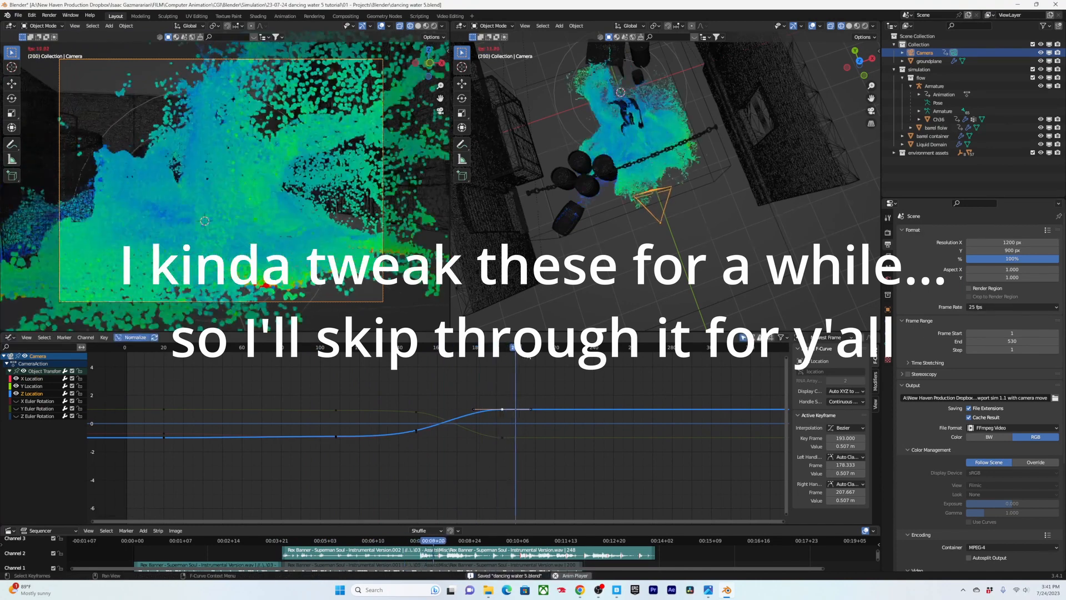
# Step: Play and scrub the camera move from around frame 19 to frame 190, inspecting the X Location keyframes at frames 108 and 149
pyautogui.press('space')
pyautogui.click(335, 437)
pyautogui.click(416, 436)
pyautogui.click(416, 353)
pyautogui.press('space')
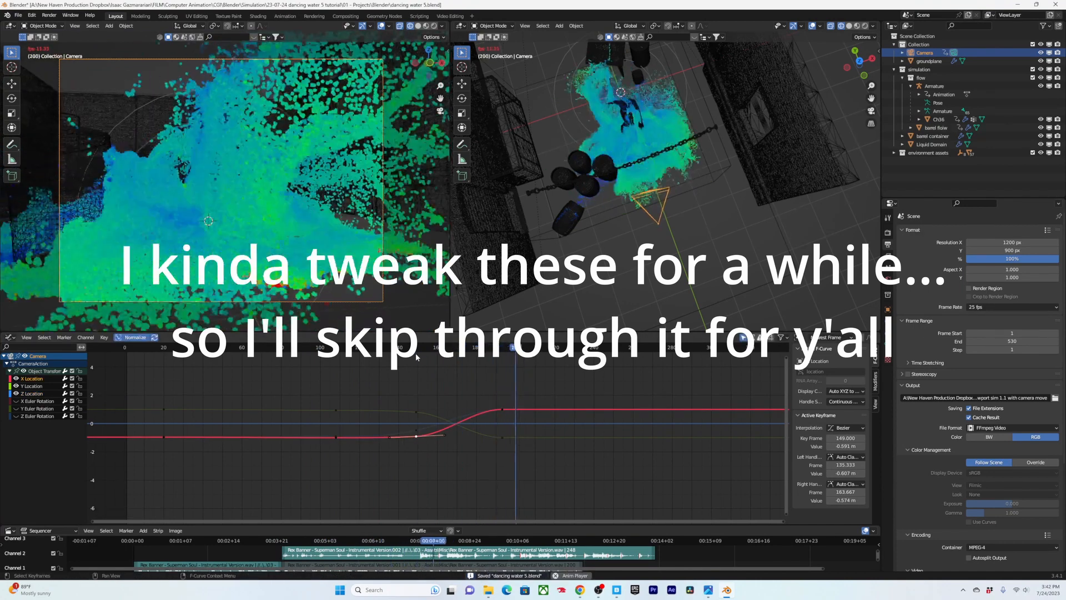
pyautogui.press('space')
pyautogui.moveTo(504, 350); pyautogui.dragTo(157, 359)
pyautogui.press('space')
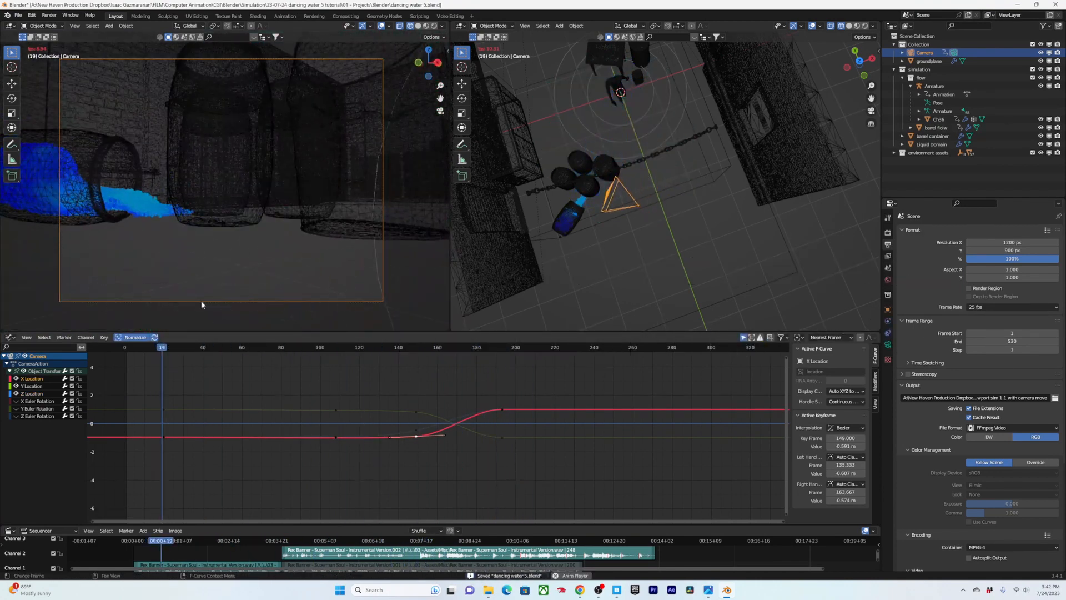
pyautogui.press('space')
pyautogui.moveTo(414, 348); pyautogui.dragTo(280, 351)
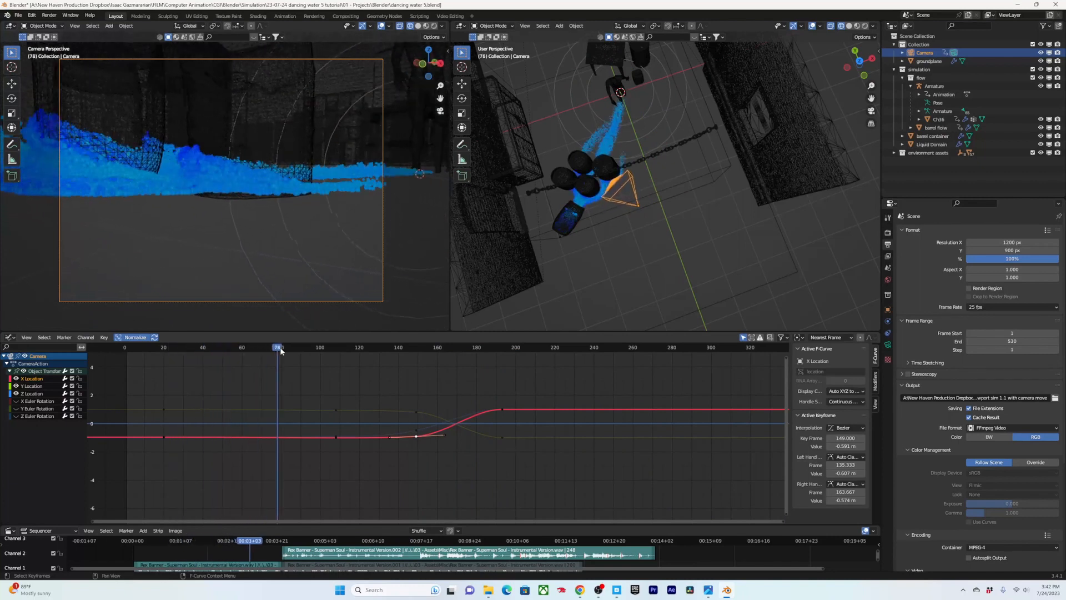
pyautogui.moveTo(351, 348); pyautogui.dragTo(406, 350)
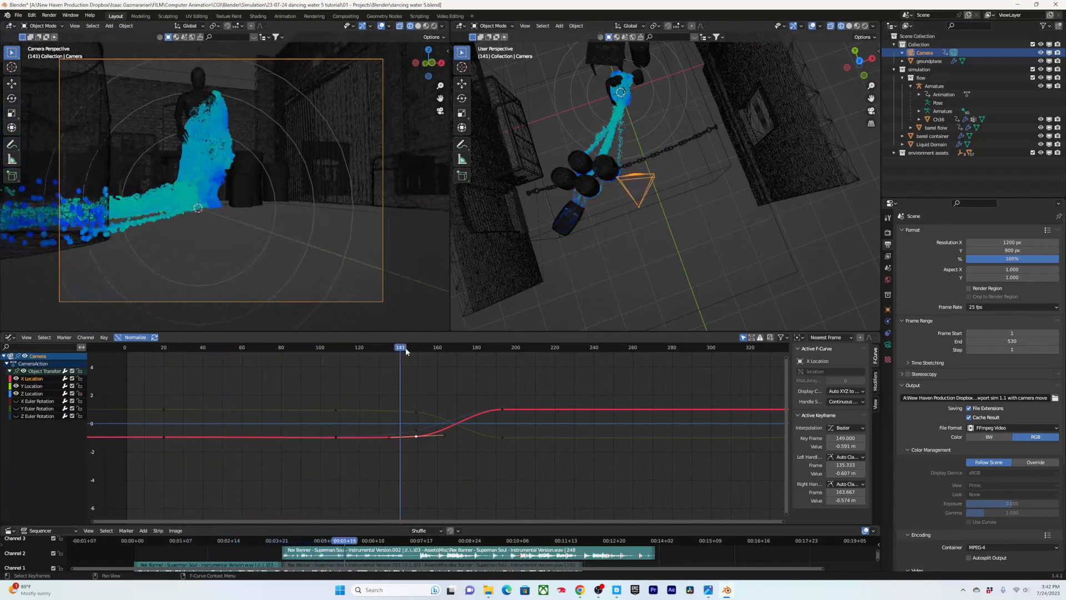
pyautogui.moveTo(368, 351); pyautogui.dragTo(511, 348)
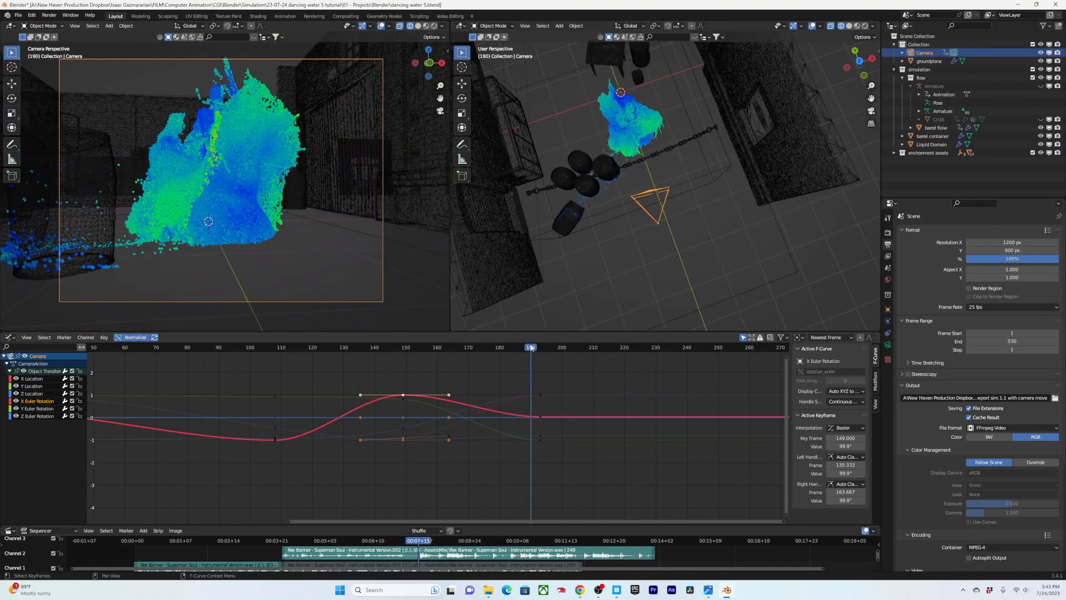
# Step: Shift the camera keyframes near frame 192 earlier to frame 189 on all channels and save the project
pyautogui.moveTo(531, 348); pyautogui.dragTo(527, 347)
pyautogui.moveTo(561, 381); pyautogui.dragTo(529, 458)
pyautogui.press('g')
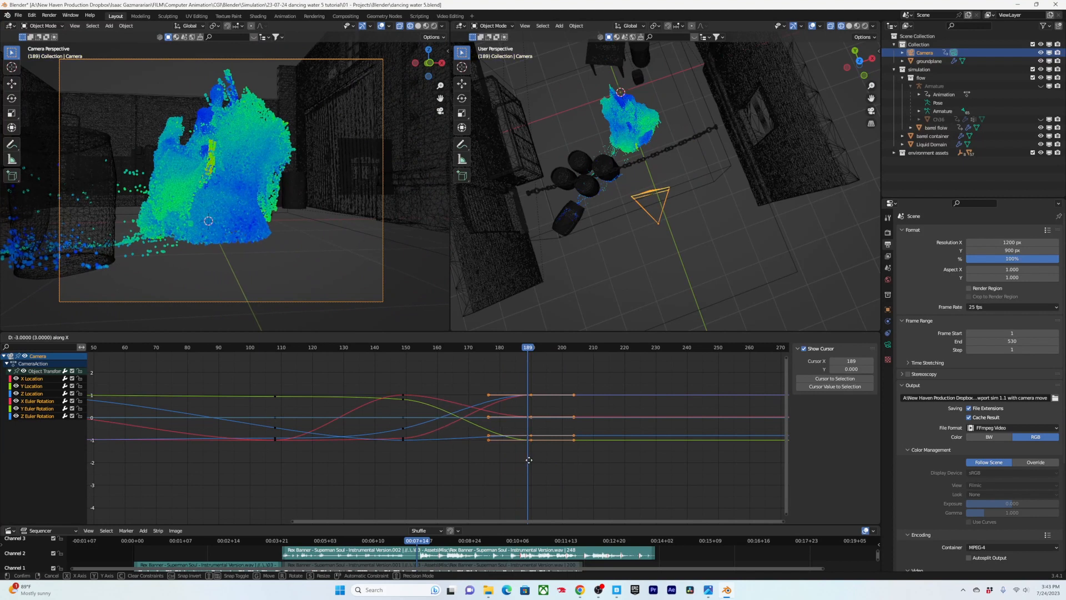
pyautogui.click(527, 460)
pyautogui.hotkey('ctrl', 's')
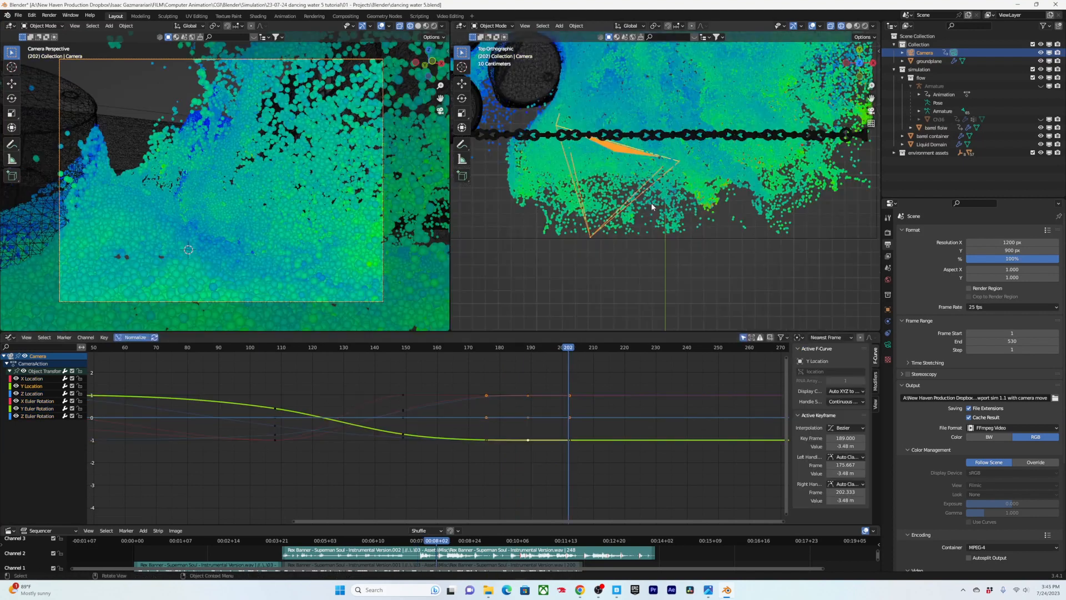
# Step: In the top view at frame 202, move the camera back from the water by about -0.13 m in X and -0.52 m in Y
pyautogui.scroll(-3, 655, 205)
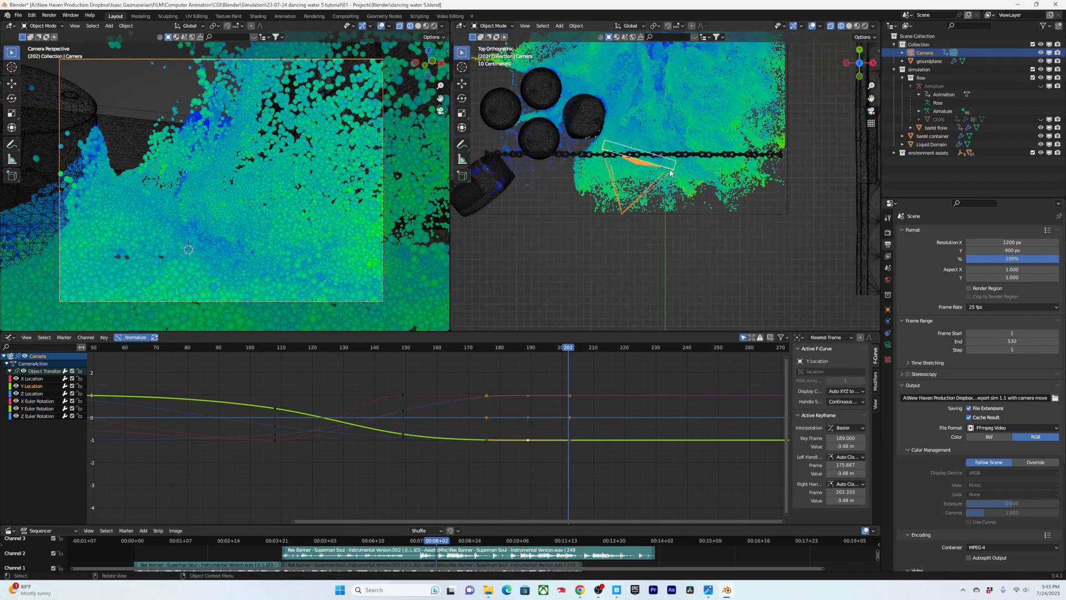
pyautogui.press('g')
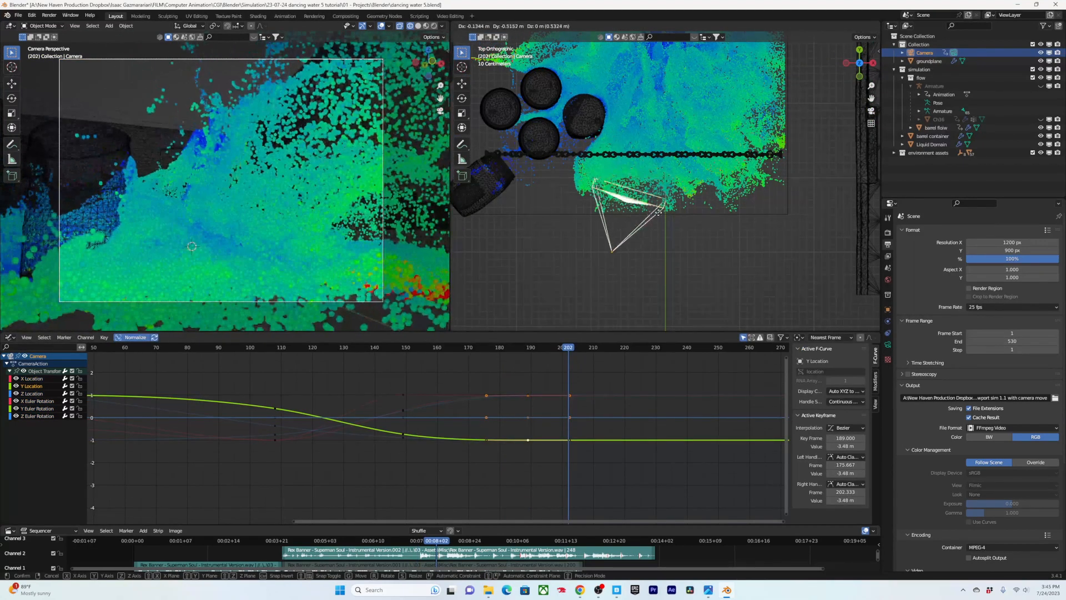
pyautogui.click(658, 212)
# Step: At frame 202, raise the camera along Z and tilt it about its local X axis
pyautogui.moveTo(658, 212); pyautogui.dragTo(598, 162, button='middle')
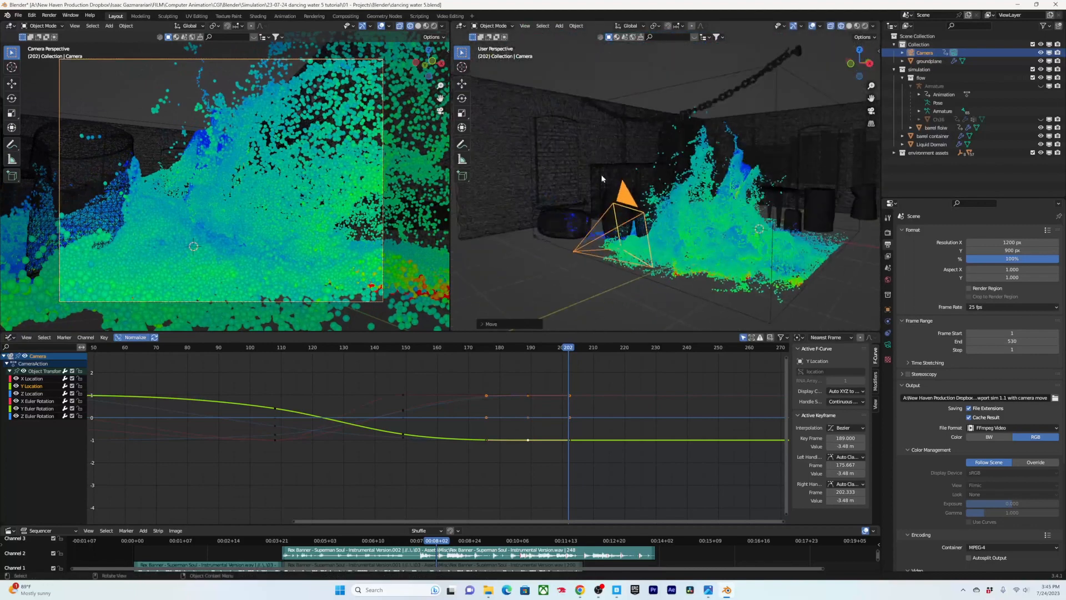
pyautogui.press('g')
pyautogui.press('z')
pyautogui.click(609, 145)
pyautogui.press('r')
pyautogui.press('x')
pyautogui.press('x')
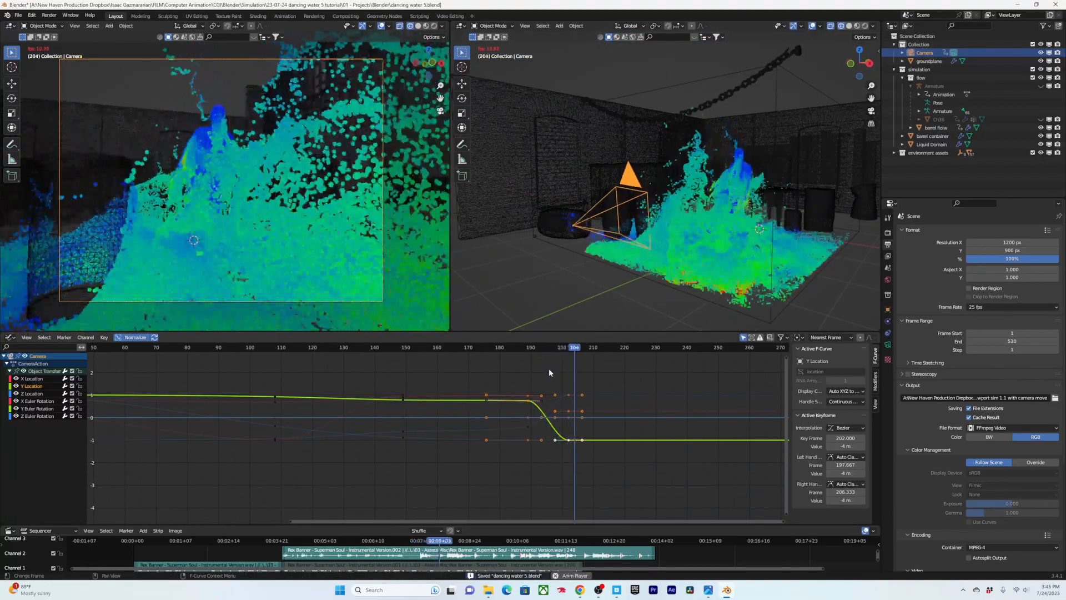
# Step: Play back the move around the splash, save the project and delete the camera keyframes at frame 217
pyautogui.press('space')
pyautogui.hotkey('ctrl', 's')
pyautogui.scroll(-5, 561, 416)
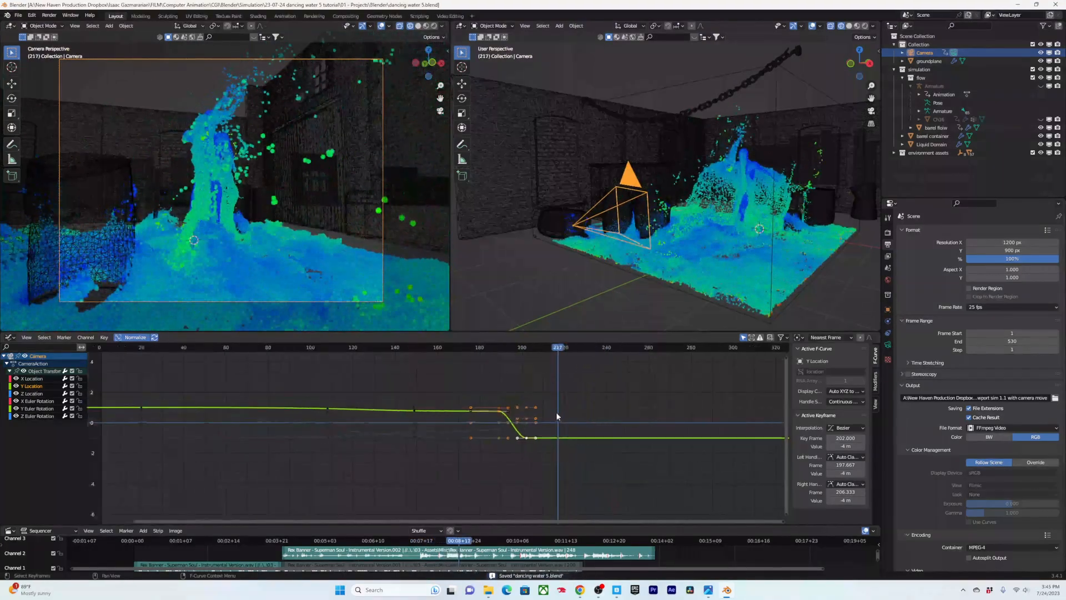
pyautogui.scroll(6, 555, 414)
pyautogui.moveTo(528, 402); pyautogui.dragTo(444, 407, button='middle')
pyautogui.moveTo(520, 347)
pyautogui.mouseDown()
pyautogui.moveTo(518, 365)
pyautogui.moveTo(509, 346)
pyautogui.moveTo(454, 359)
pyautogui.moveTo(505, 360)
pyautogui.mouseUp()
pyautogui.press('x')
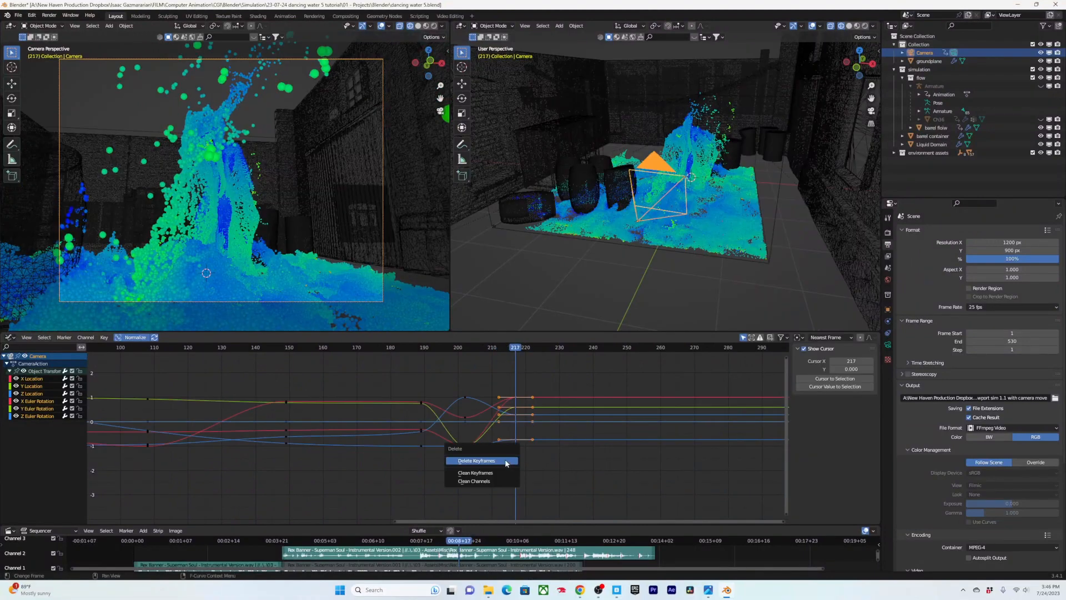
pyautogui.click(505, 460)
# Step: Keyframe the camera's focal length at 30 mm on frame 202 and 40 mm on frame 222, and save the project
pyautogui.moveTo(484, 347); pyautogui.dragTo(465, 374)
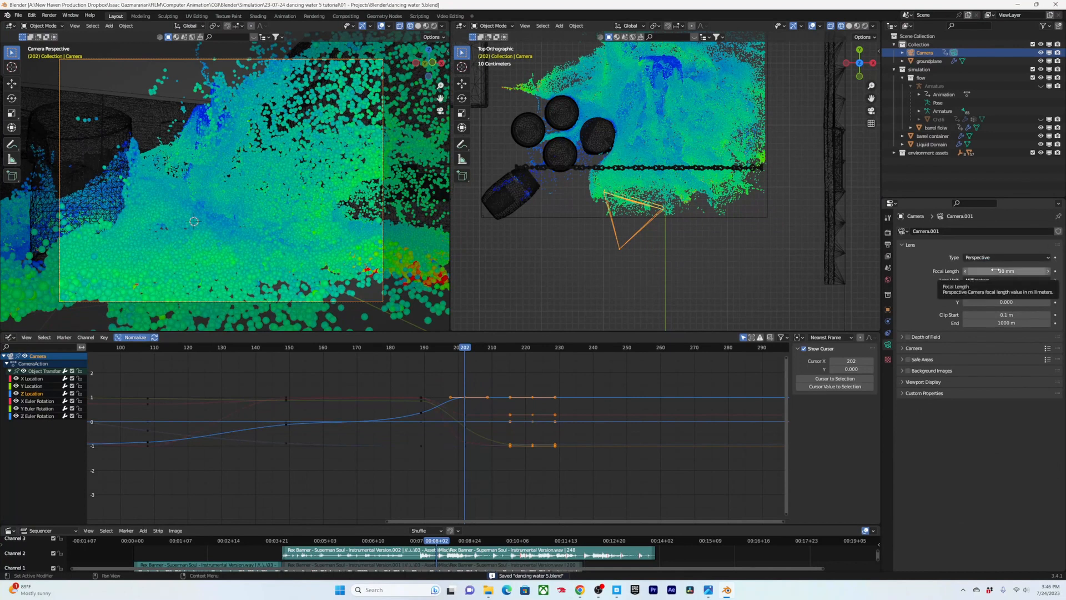
pyautogui.press('i')
pyautogui.click(533, 348)
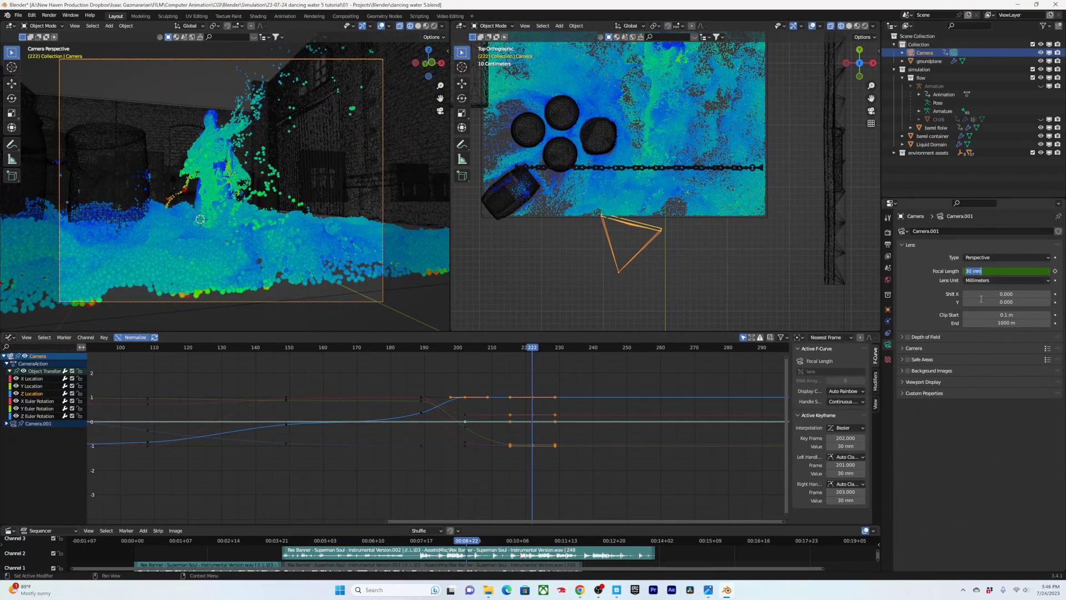
pyautogui.write('40')
pyautogui.press('Return')
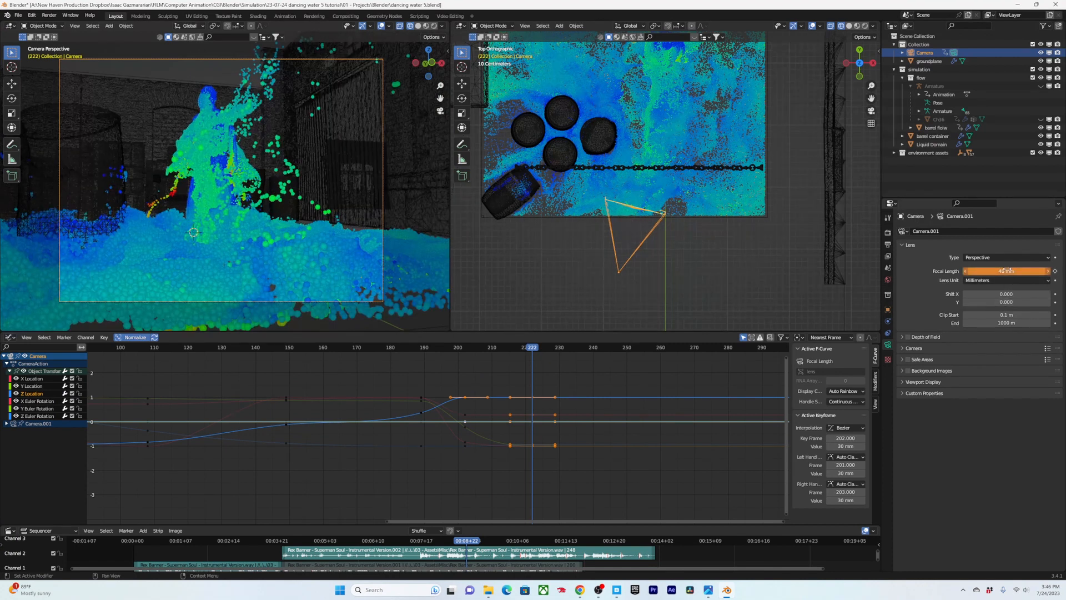
pyautogui.press('i')
pyautogui.hotkey('ctrl', 's')
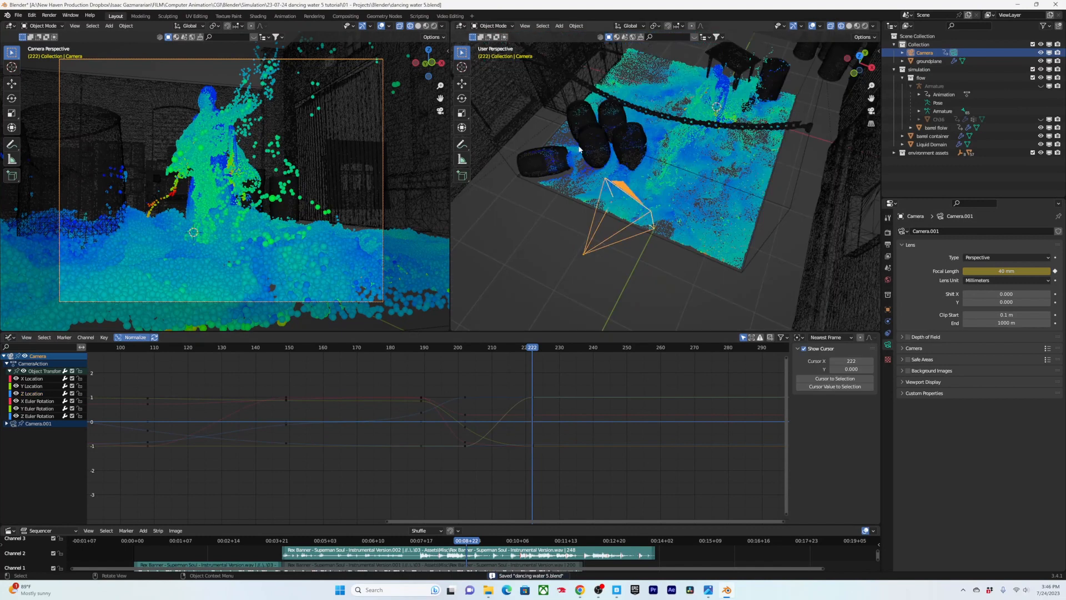
# Step: At frame 222, tilt the camera by about 1.6 degrees around its local X axis
pyautogui.press('r')
pyautogui.press('x')
pyautogui.rightClick(605, 140)
pyautogui.press('r')
pyautogui.press('x')
pyautogui.press('x')
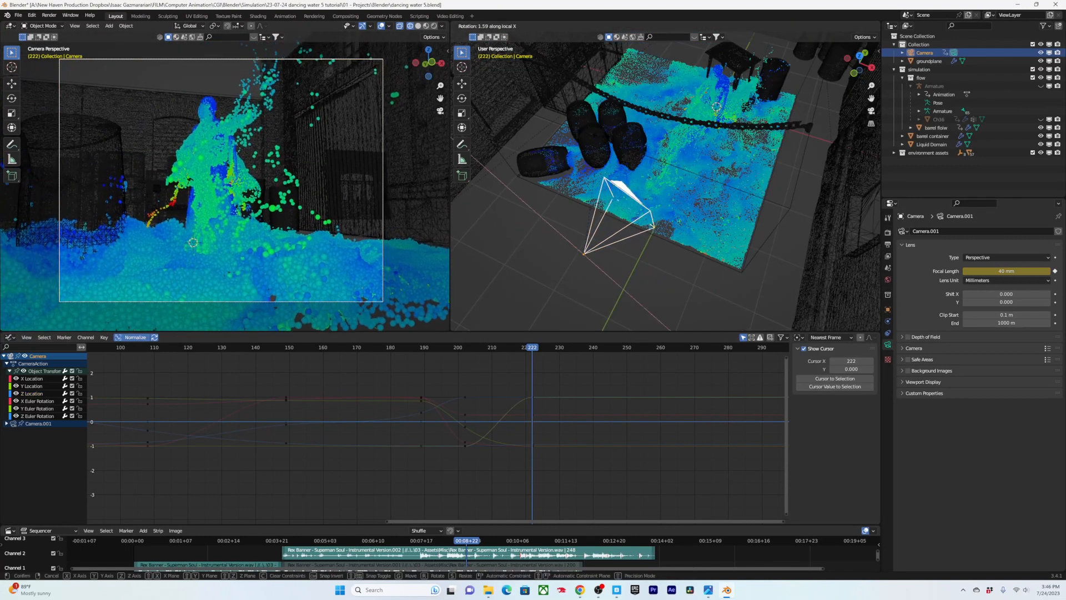
pyautogui.press('Return')
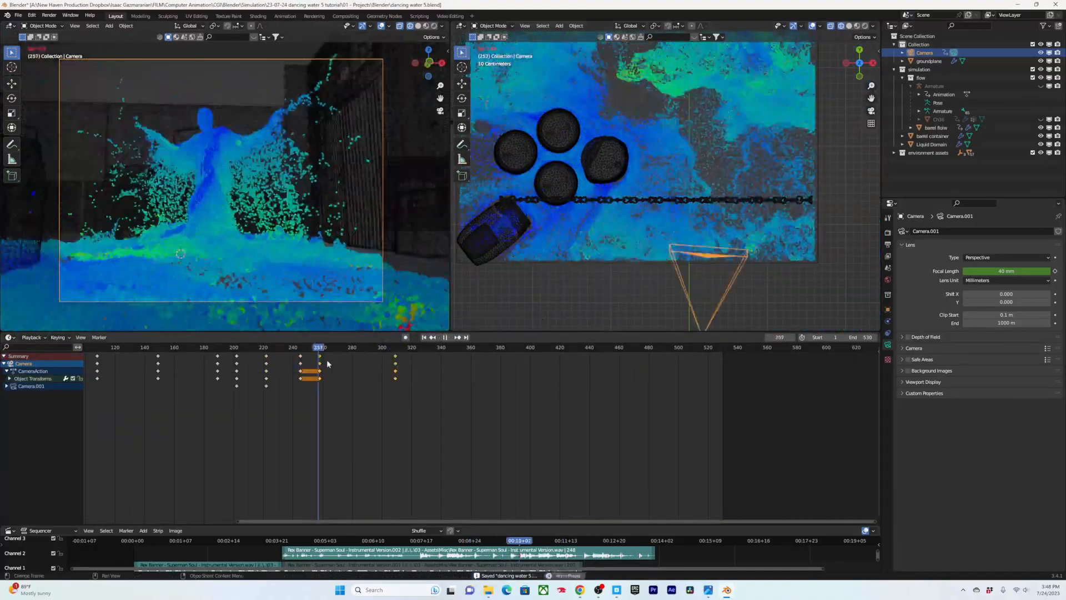
# Step: Rotate the camera and keyframe its transforms along the rest of the dance through frame 519, and save the project
pyautogui.press('r')
pyautogui.click(668, 182)
pyautogui.press('i')
pyautogui.moveTo(512, 348); pyautogui.dragTo(657, 352)
pyautogui.press('i')
pyautogui.press('i')
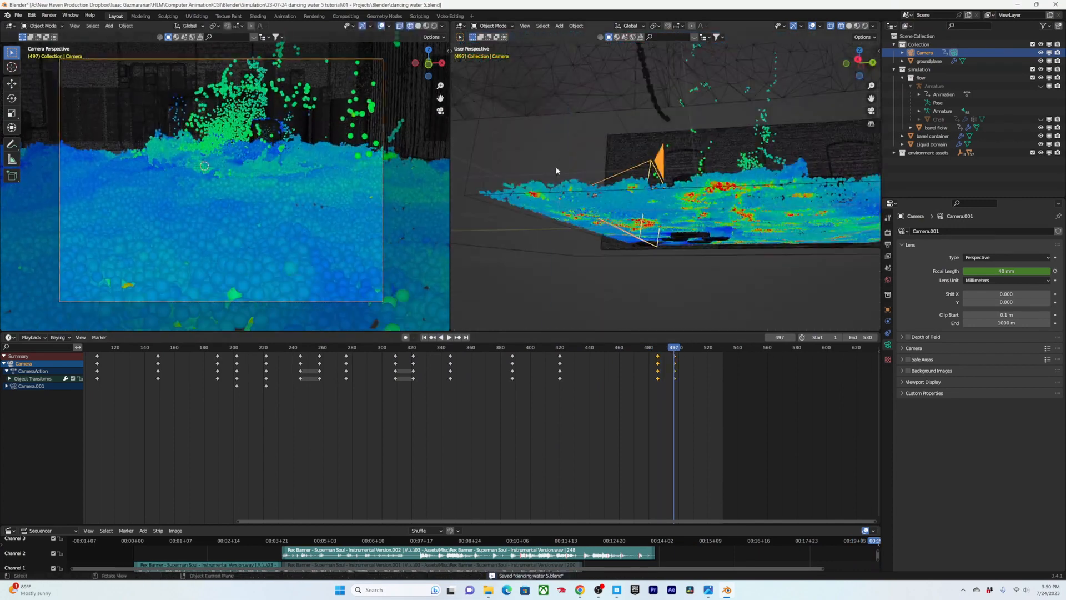
pyautogui.click(538, 346)
pyautogui.press('i')
pyautogui.hotkey('ctrl', 's')
# Step: Play back and scrub the camera move through frame 519 to check how it follows the dancer
pyautogui.moveTo(536, 352); pyautogui.dragTo(267, 377)
pyautogui.press('space')
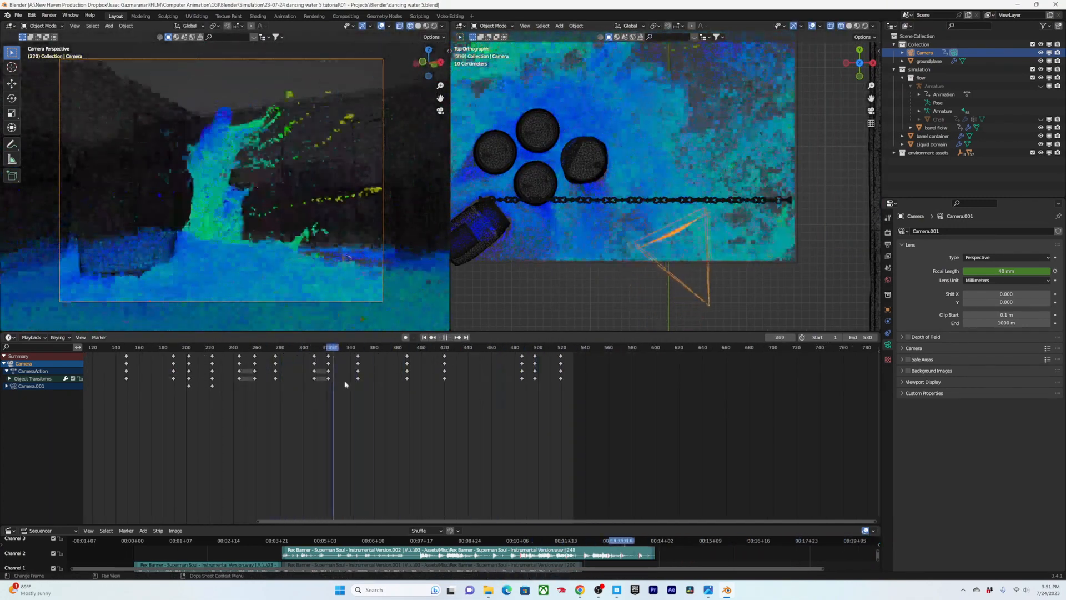
pyautogui.press('space')
pyautogui.scroll(-2, 697, 204)
pyautogui.scroll(1, 697, 203)
pyautogui.moveTo(400, 348)
pyautogui.mouseDown()
pyautogui.moveTo(444, 355)
pyautogui.moveTo(202, 348)
pyautogui.moveTo(476, 343)
pyautogui.moveTo(323, 348)
pyautogui.moveTo(409, 350)
pyautogui.moveTo(394, 353)
pyautogui.mouseUp()
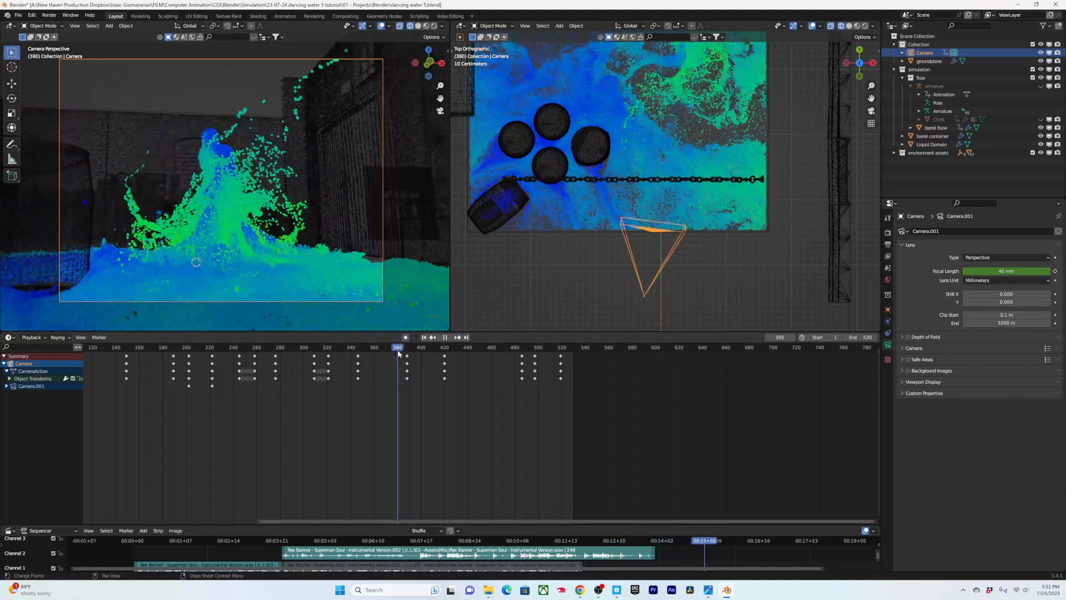
pyautogui.moveTo(408, 356); pyautogui.dragTo(414, 351)
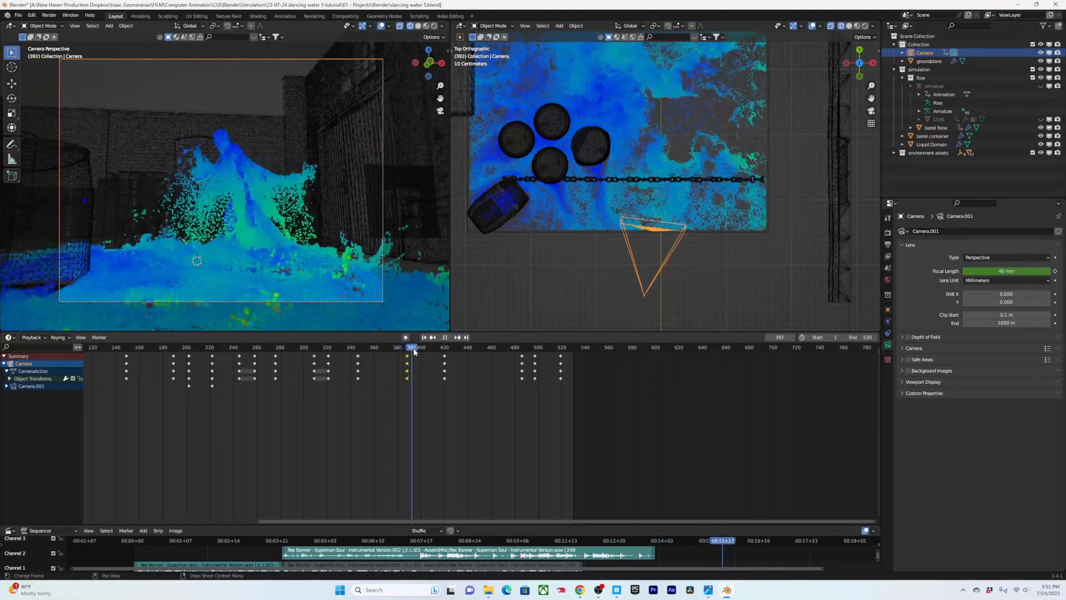
pyautogui.moveTo(289, 351); pyautogui.dragTo(560, 357)
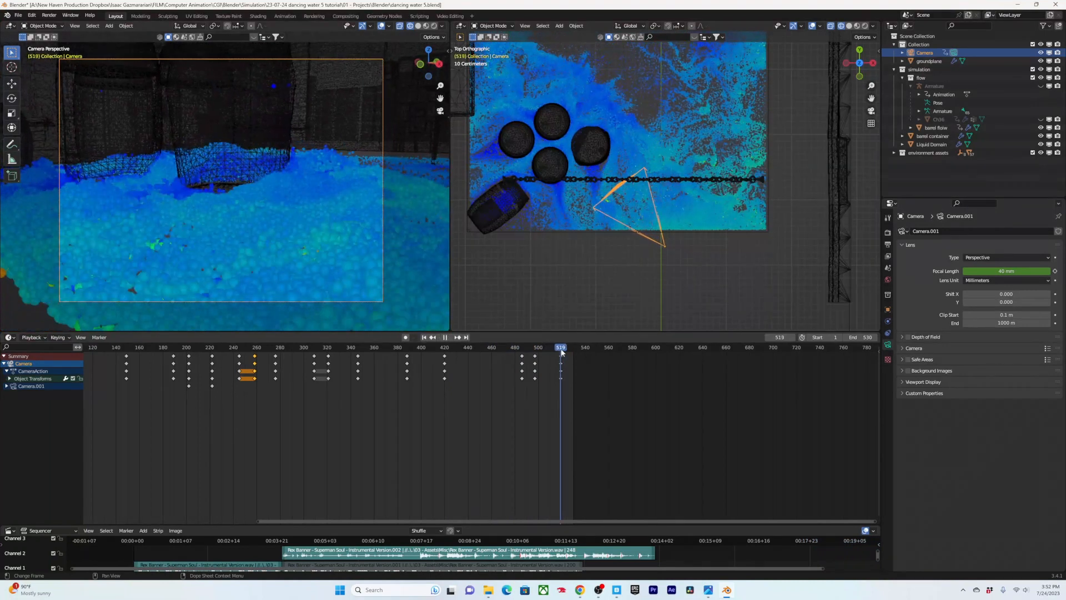
# Step: Save the project and duplicate the camera's frame 20 keyframes to frame 553
pyautogui.hotkey('ctrl', 's')
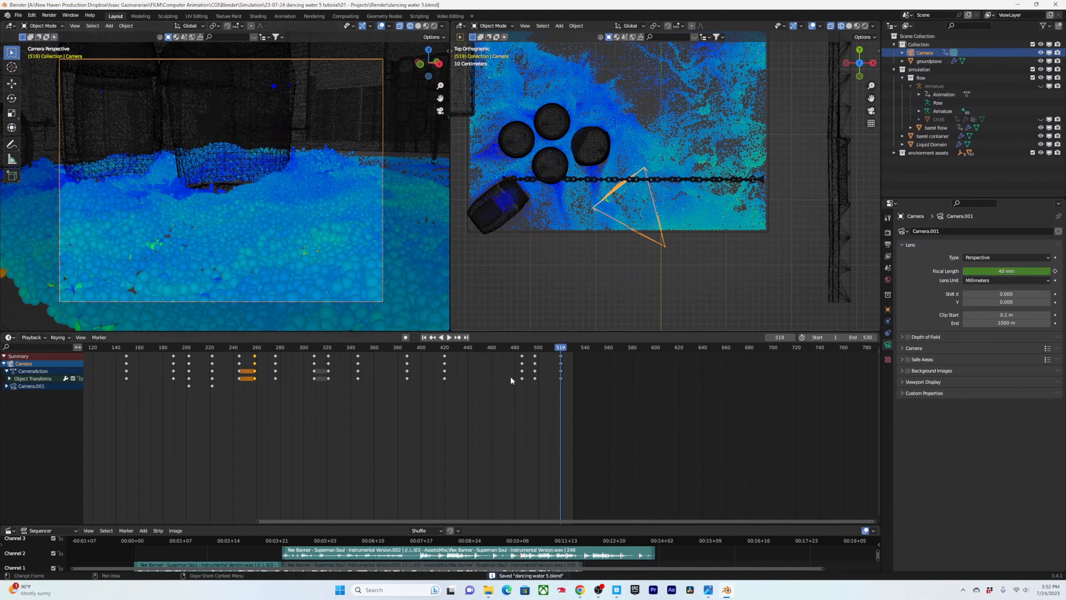
pyautogui.scroll(4, 510, 375)
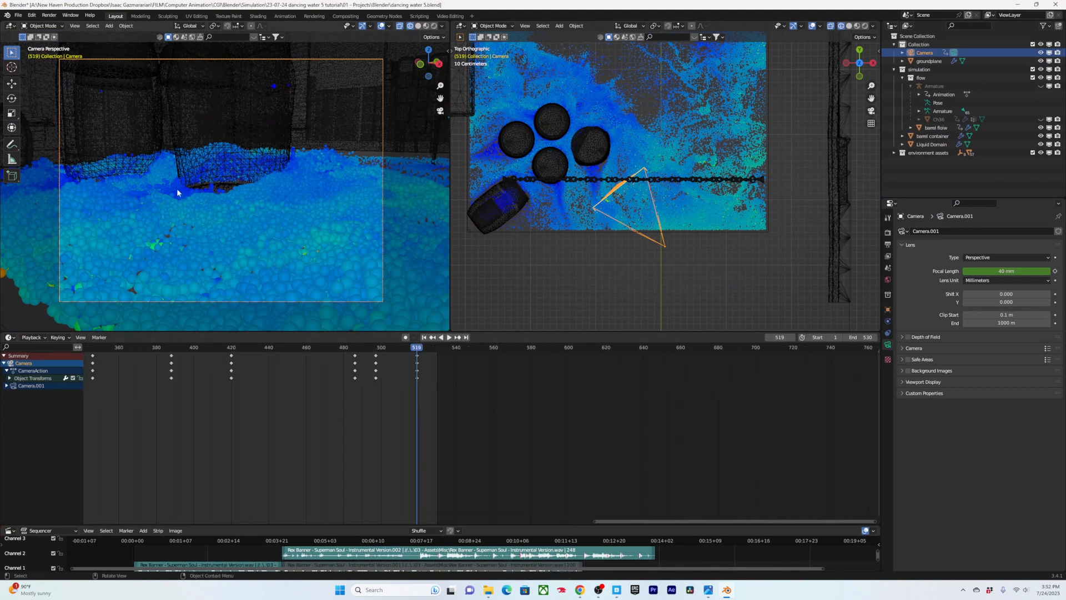
pyautogui.scroll(-10, 323, 431)
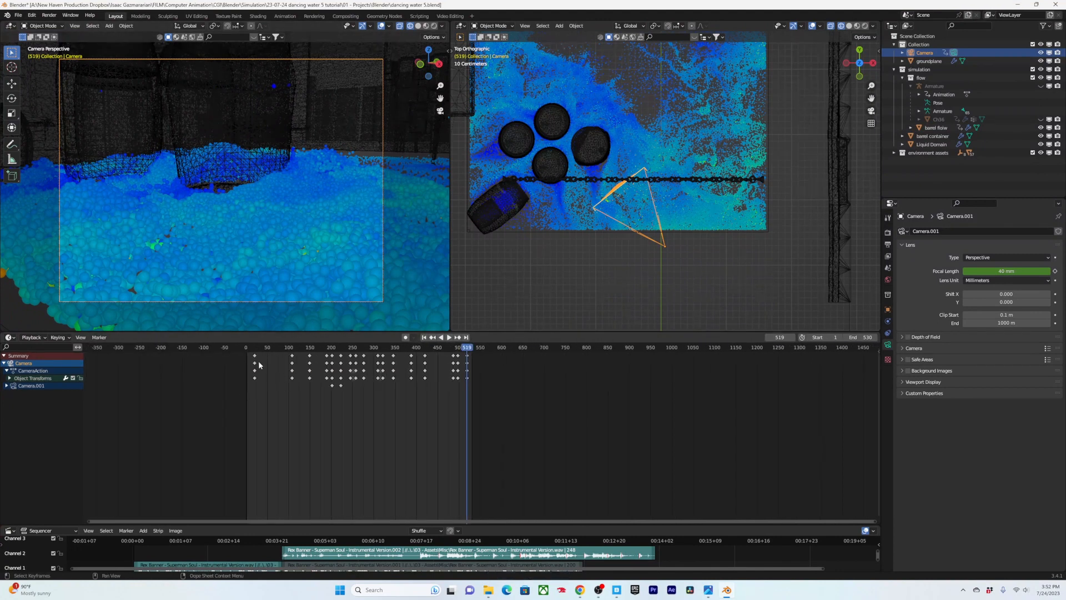
pyautogui.press('g')
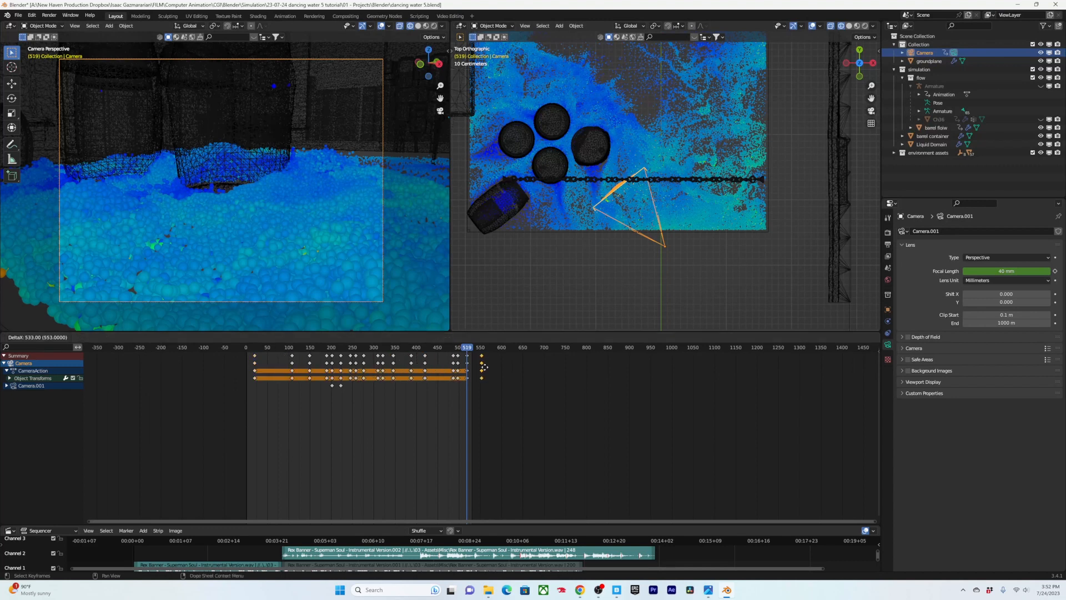
pyautogui.click(484, 367)
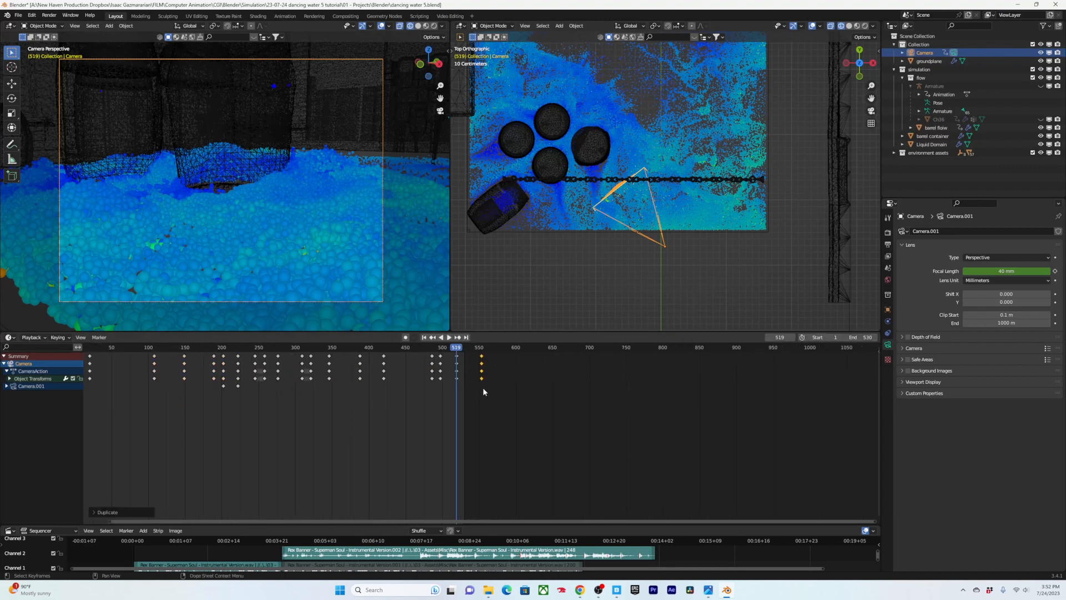
pyautogui.scroll(10, 469, 375)
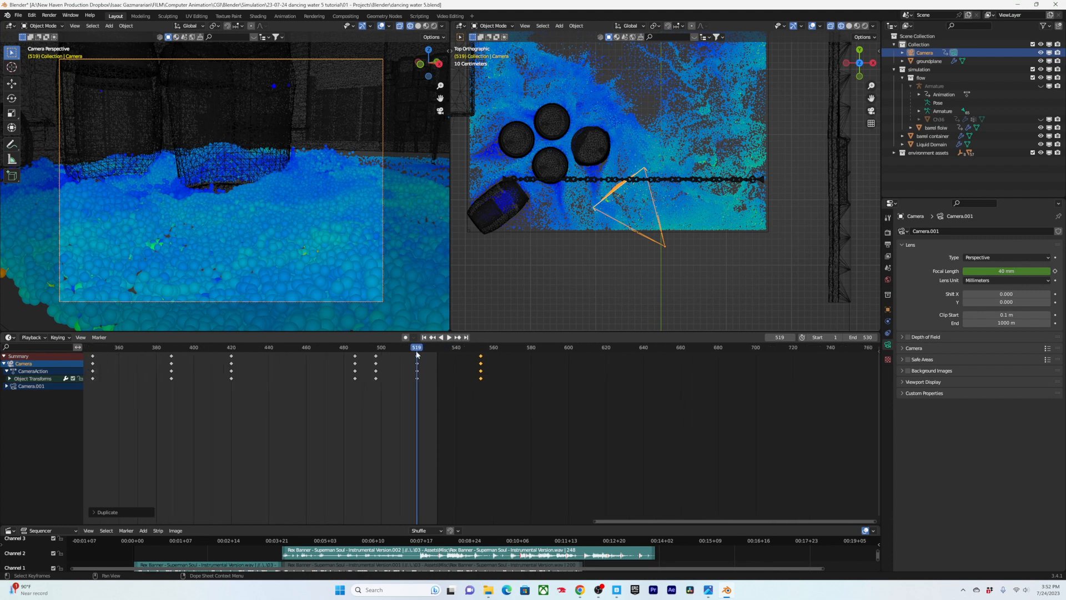
# Step: Scrub and play the closing camera move between frames 519 and 560, and save the project
pyautogui.press('space')
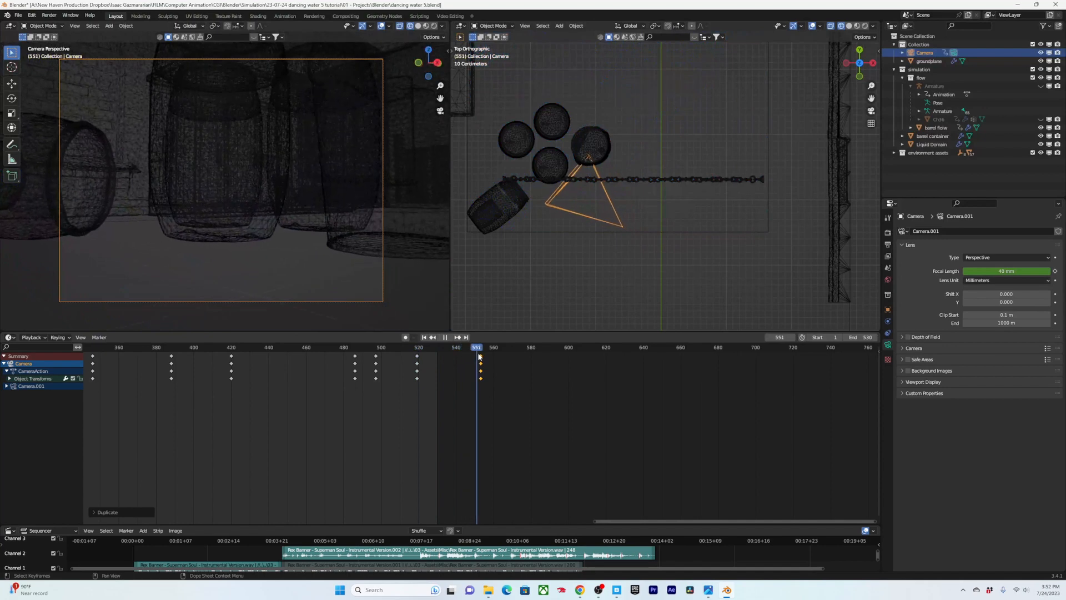
pyautogui.moveTo(468, 357); pyautogui.dragTo(424, 351)
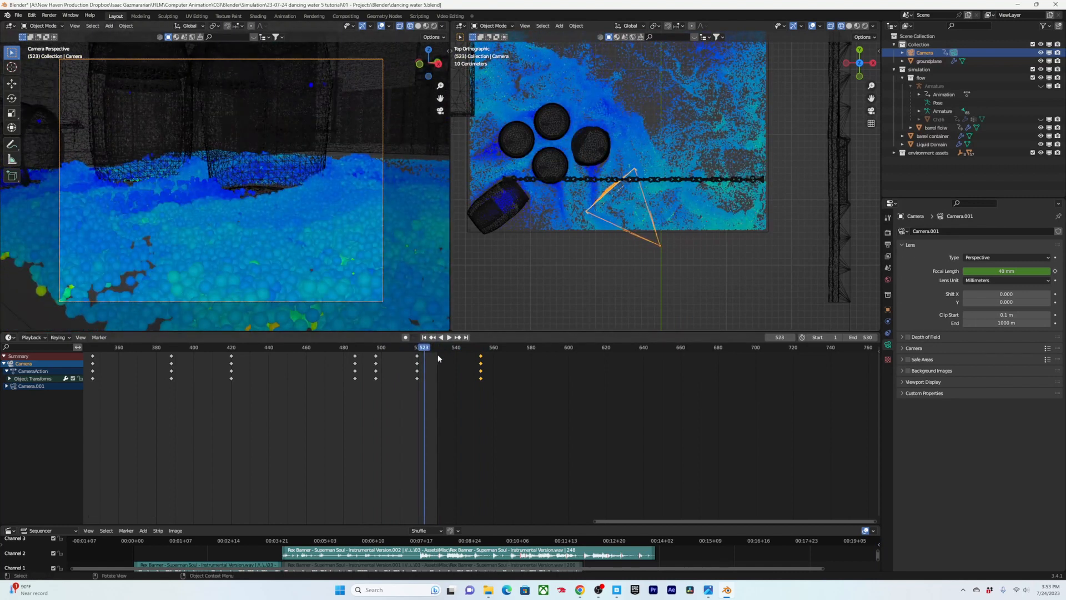
pyautogui.hotkey('ctrl', 's')
pyautogui.press('space')
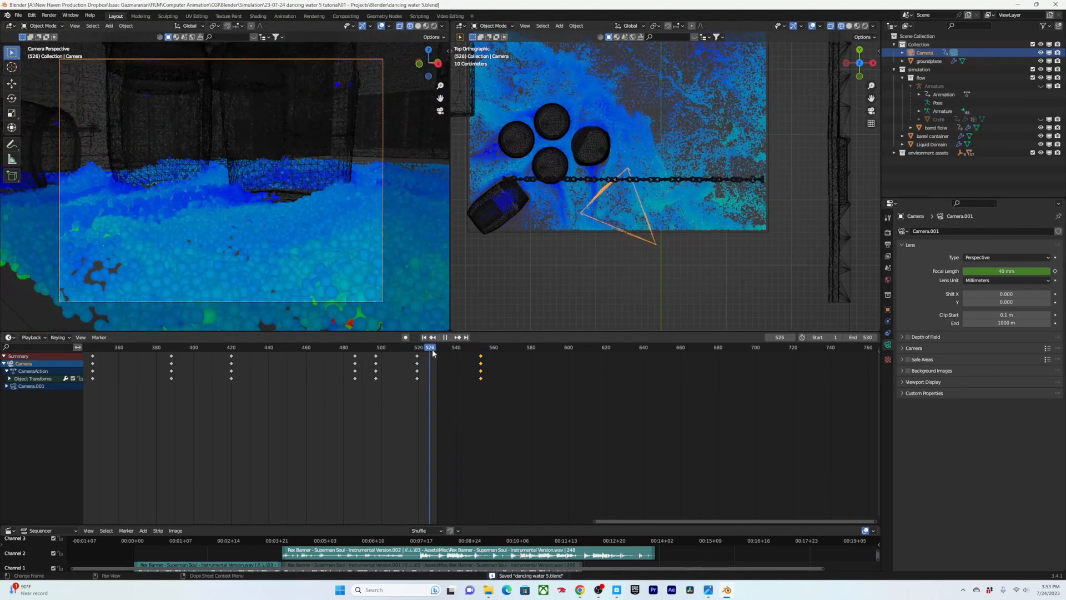
pyautogui.press('Escape')
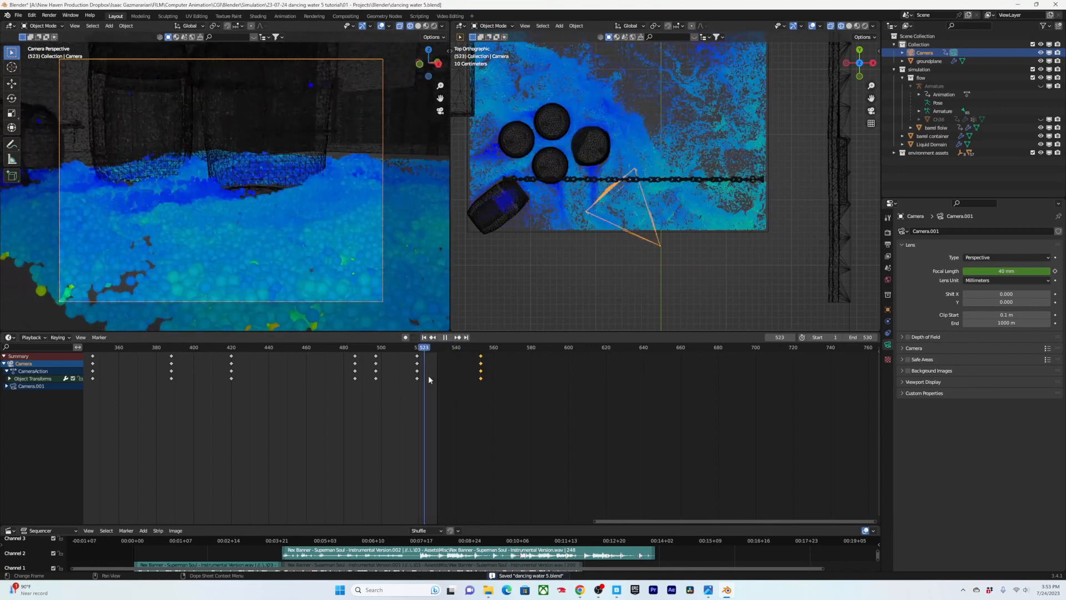
pyautogui.press('space')
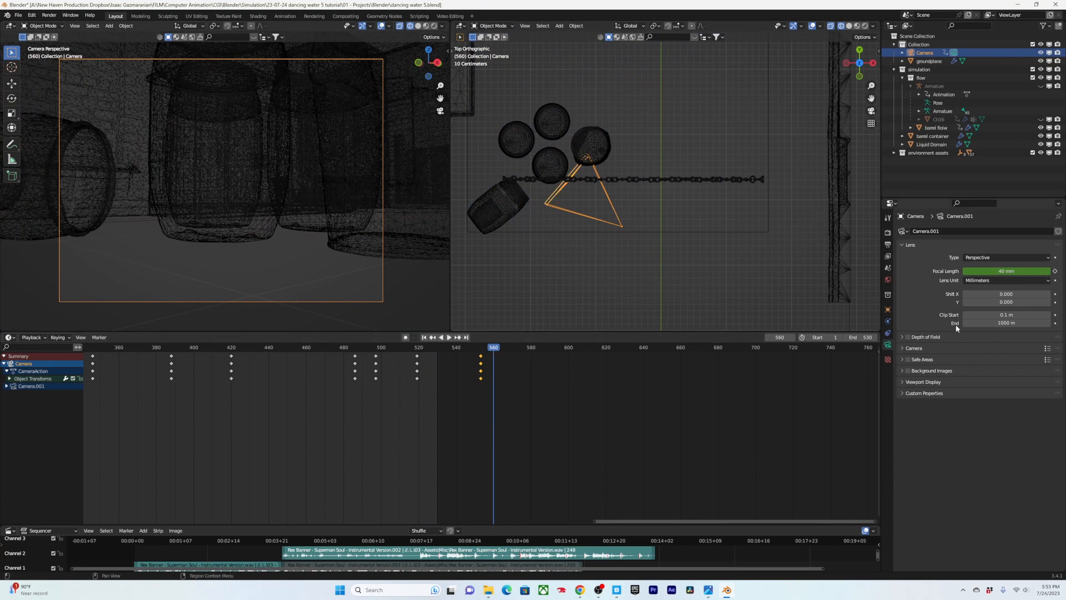
pyautogui.hotkey('ctrl', 's')
# Step: Set the scene's end frame to 560
pyautogui.click(887, 245)
pyautogui.click(1014, 340)
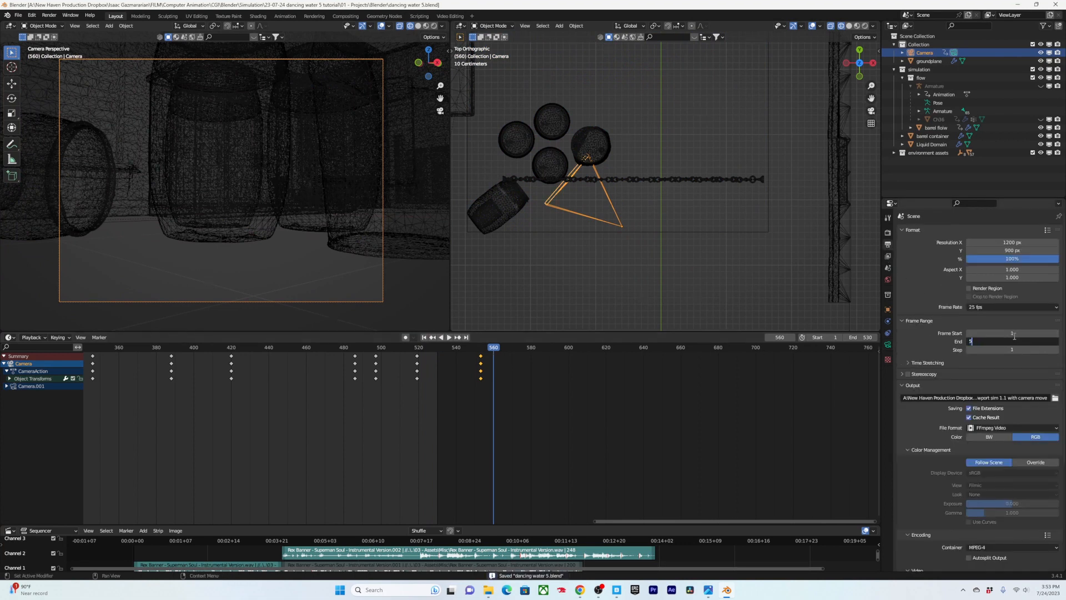
pyautogui.write('560')
pyautogui.press('Return')
# Step: Shift the last set of camera keyframes to frame 561, one frame past the end of the range
pyautogui.press('g')
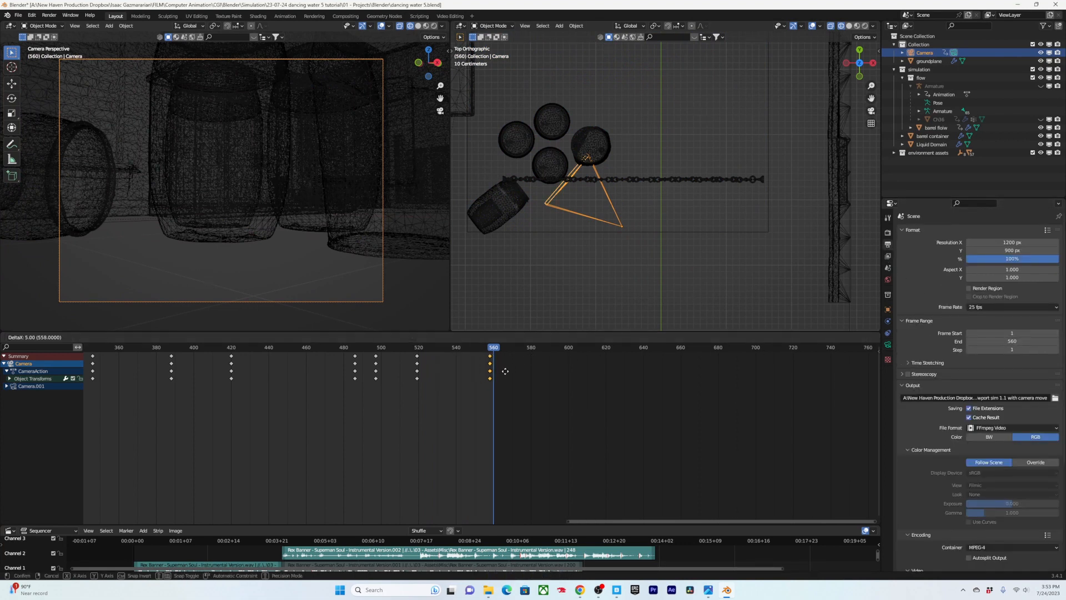
pyautogui.click(509, 376)
pyautogui.scroll(5, 522, 380)
pyautogui.press('g')
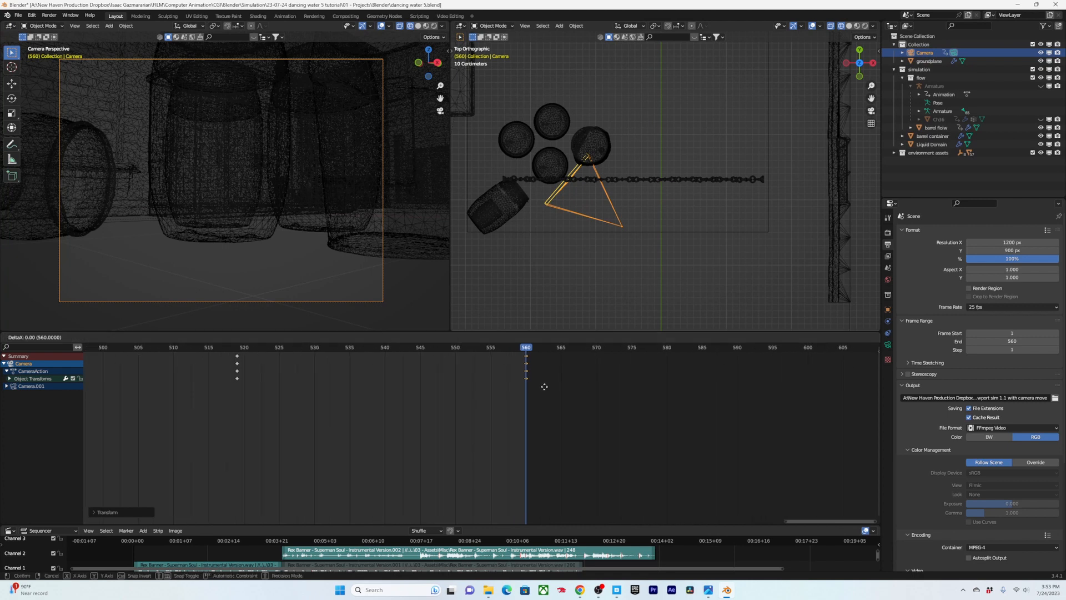
pyautogui.click(546, 391)
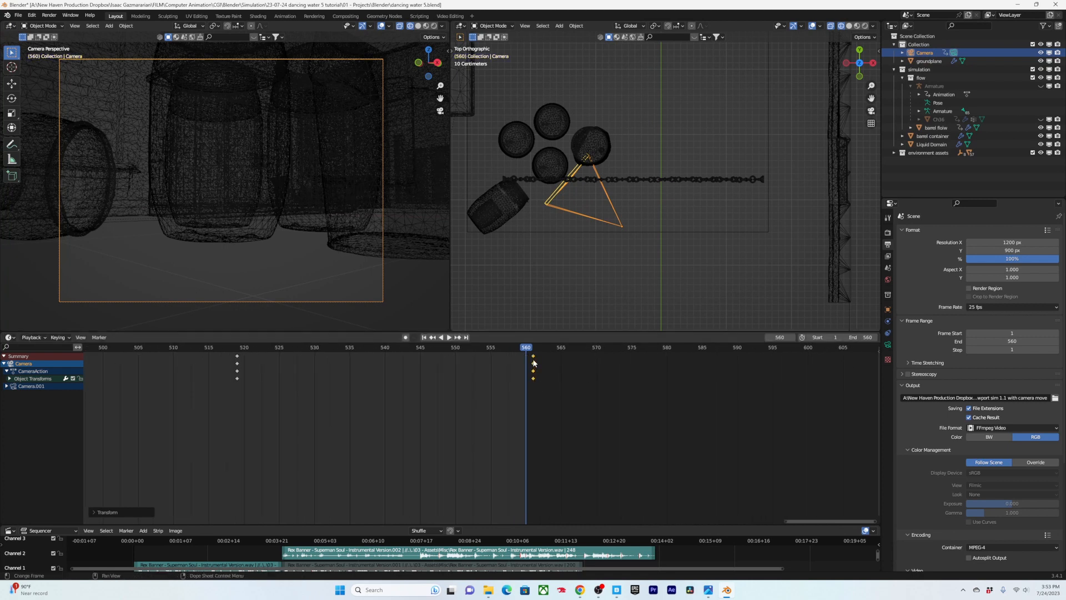
# Step: Duplicate the camera's frame 20 keyframes to frame 1, go to frame 1 and save the project
pyautogui.scroll(1, 538, 362)
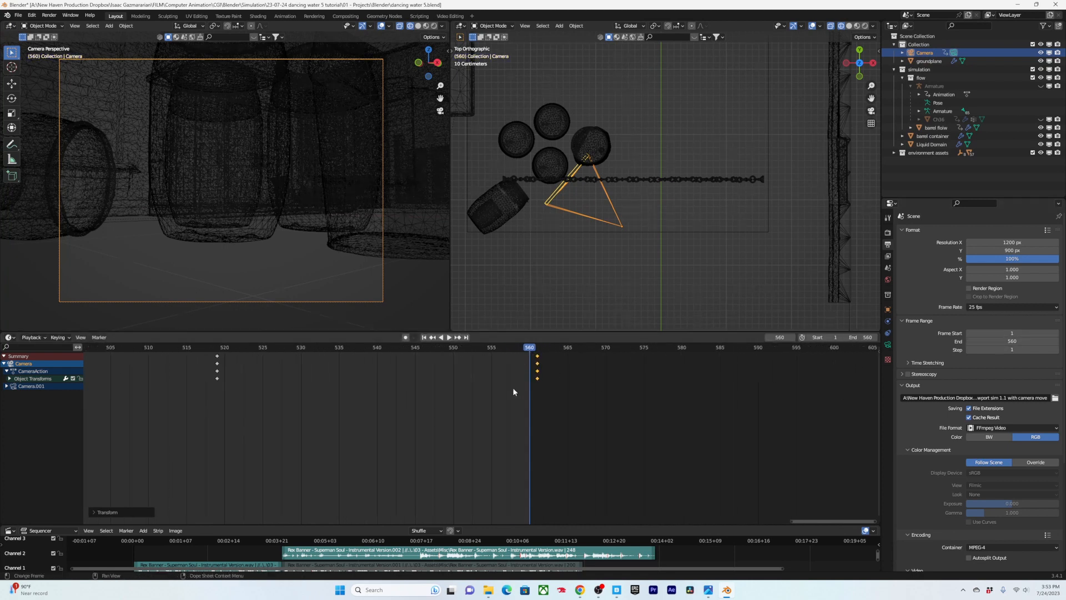
pyautogui.scroll(-3, 522, 394)
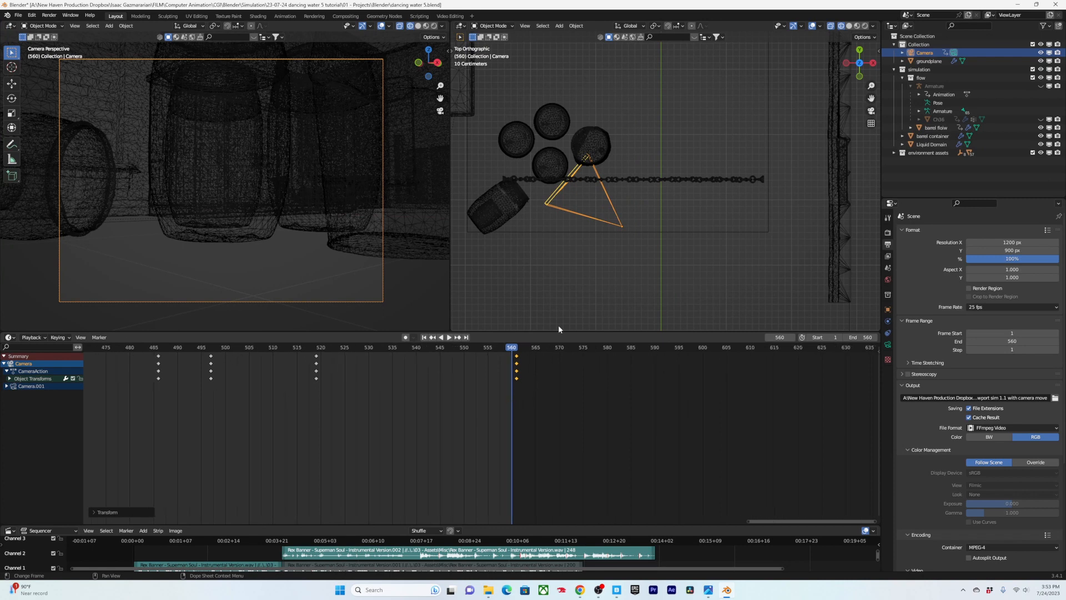
pyautogui.scroll(-14, 371, 469)
pyautogui.moveTo(145, 407); pyautogui.dragTo(352, 422, button='middle')
pyautogui.scroll(-3, 266, 410)
pyautogui.scroll(6, 351, 422)
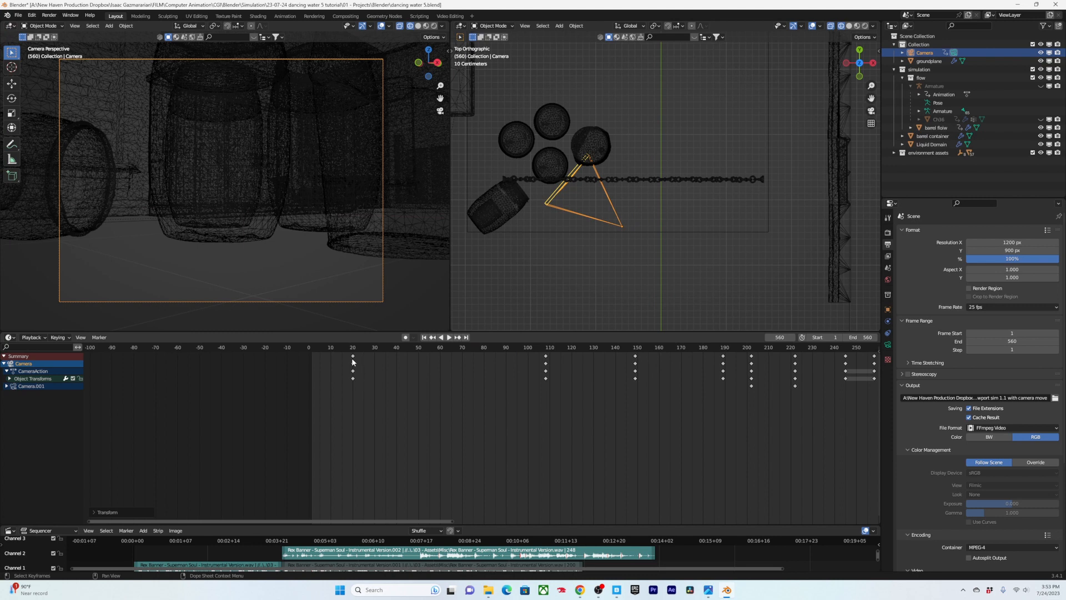
pyautogui.hotkey('shift', 'd')
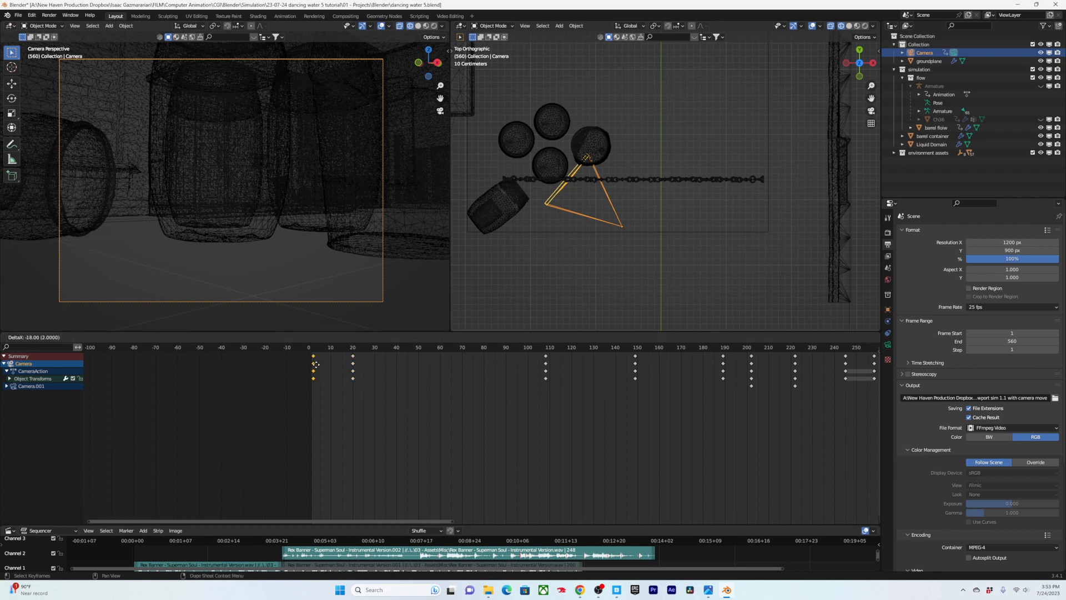
pyautogui.click(312, 363)
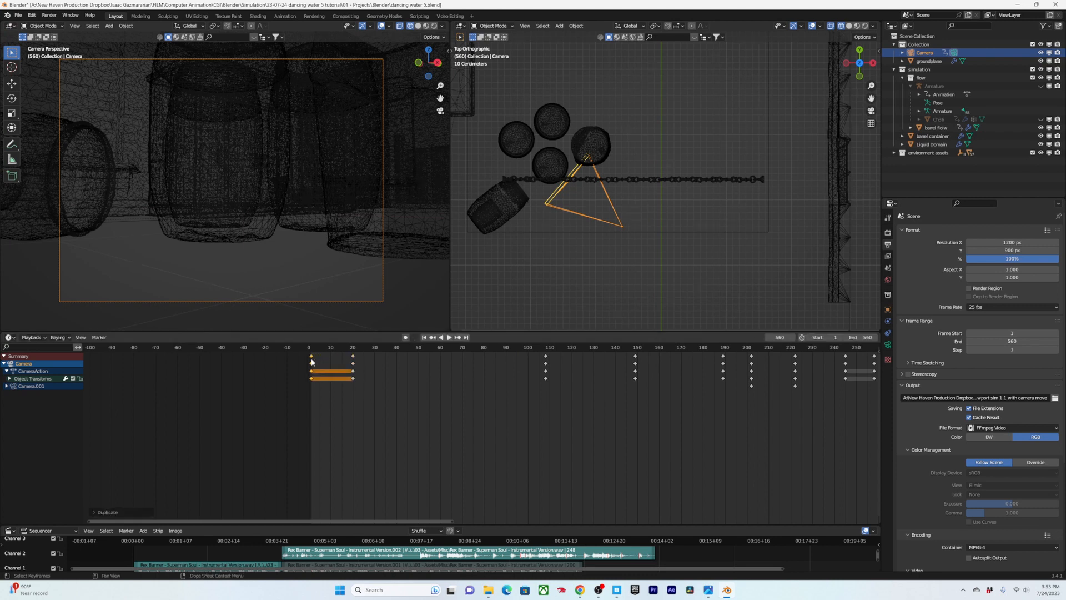
pyautogui.click(310, 352)
pyautogui.press('Right')
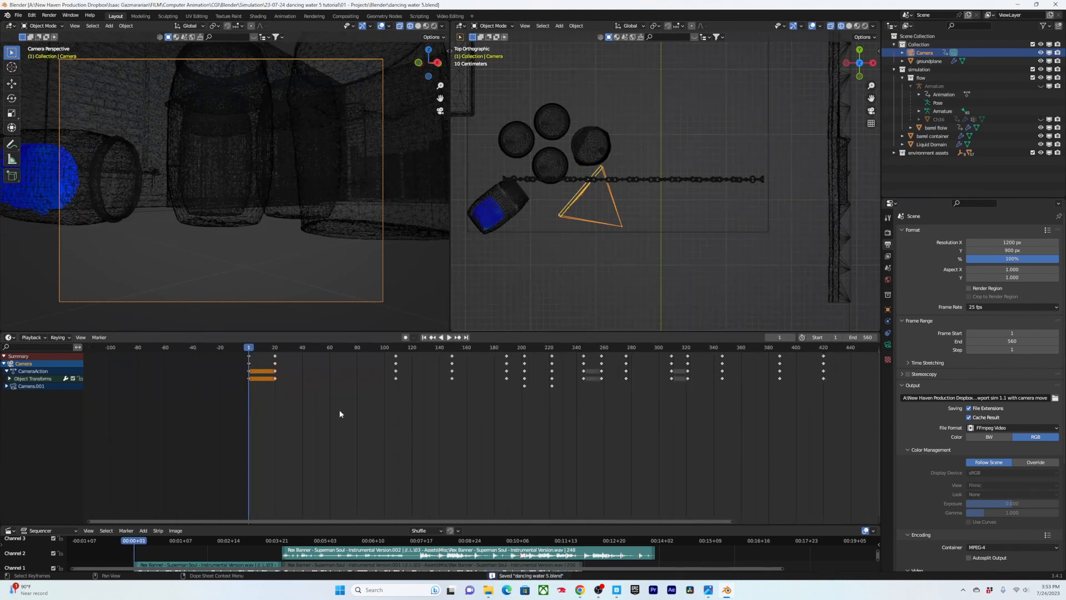
# Step: Make all the camera's keyframed channels repeat with the Make Cyclic (F-Modifier) extrapolation
pyautogui.scroll(-3, 388, 433)
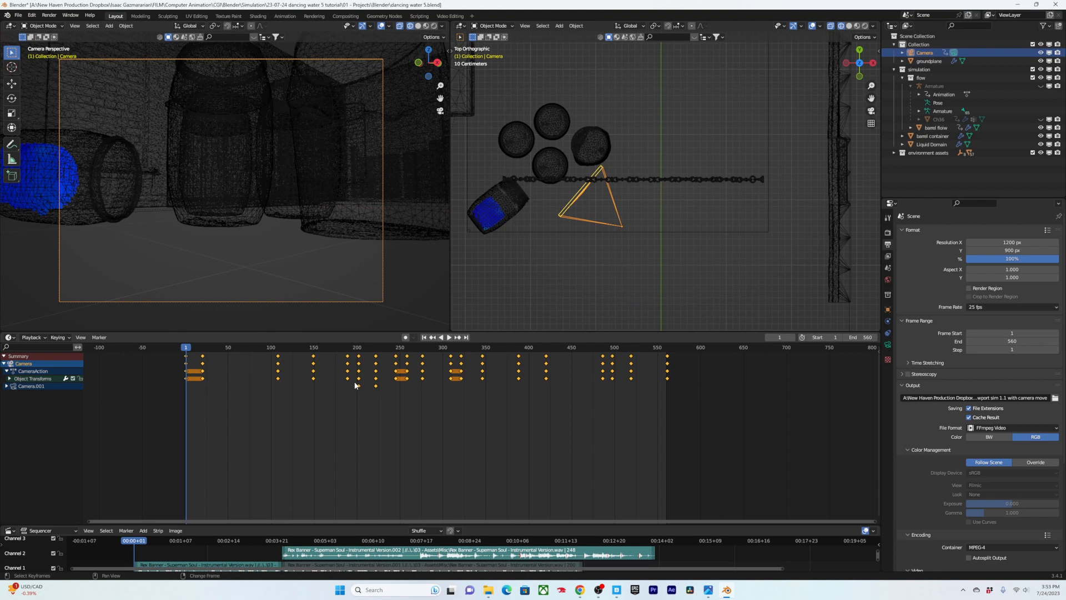
pyautogui.hotkey('shift', 'e')
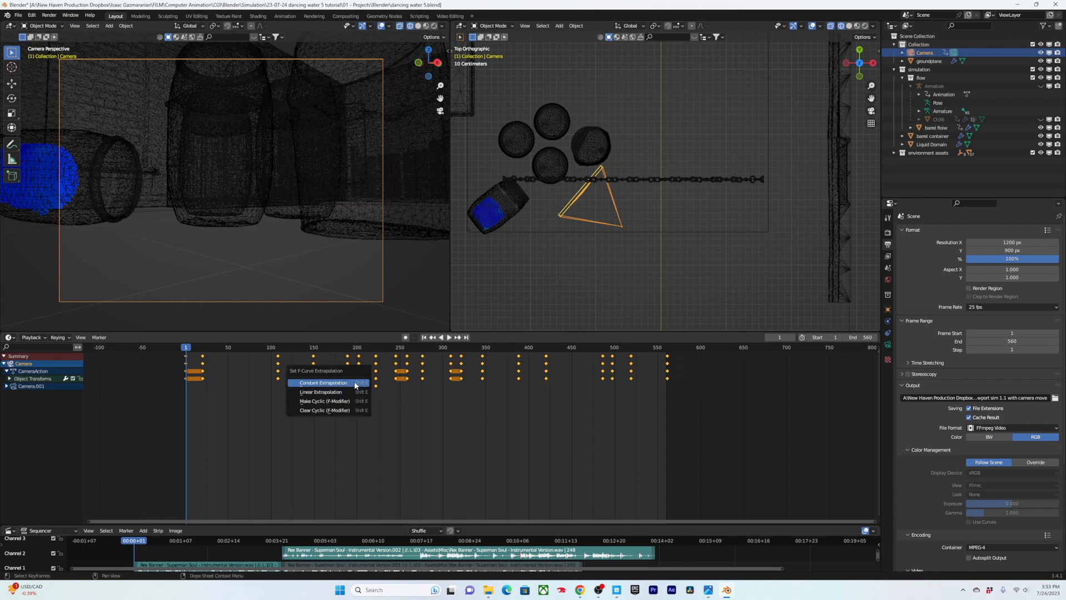
pyautogui.click(329, 402)
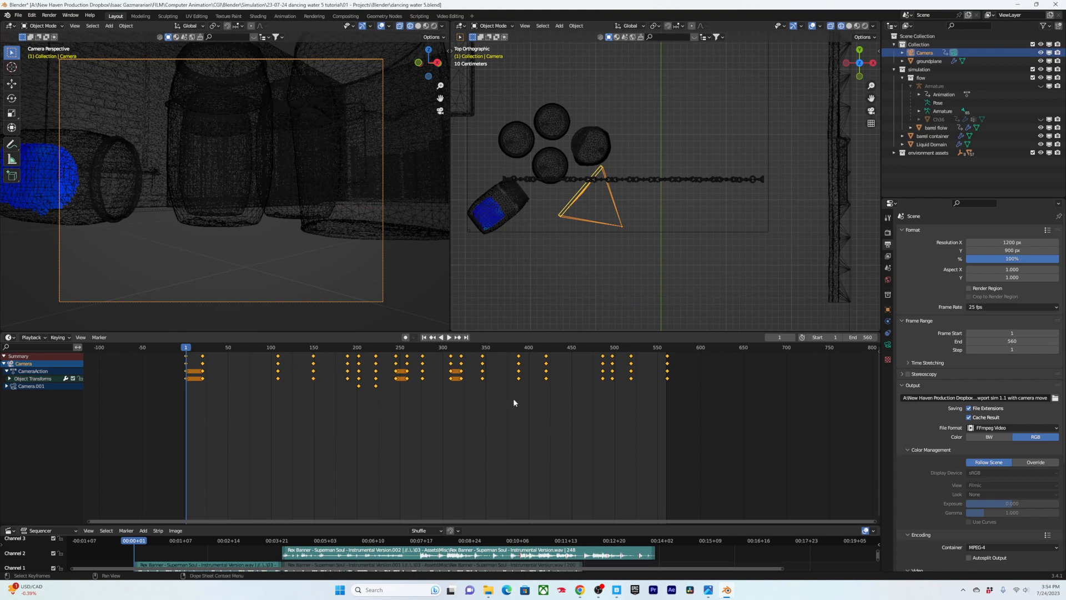
# Step: Show the camera's animation curves in the Graph Editor, with normalization turned off and all curves framed
pyautogui.hotkey('ctrl', 'Tab')
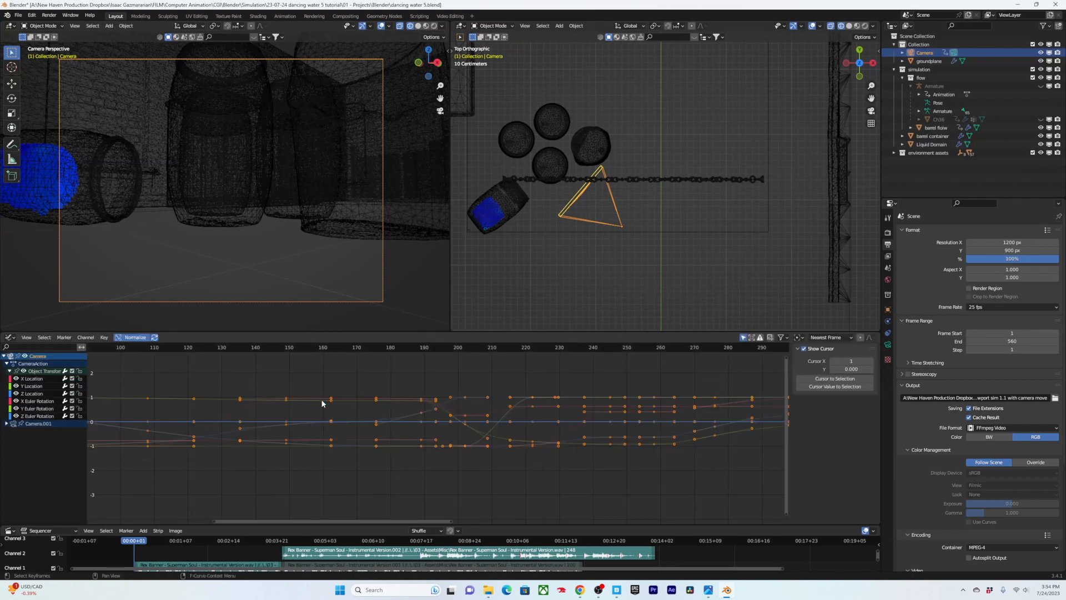
pyautogui.scroll(-5, 390, 429)
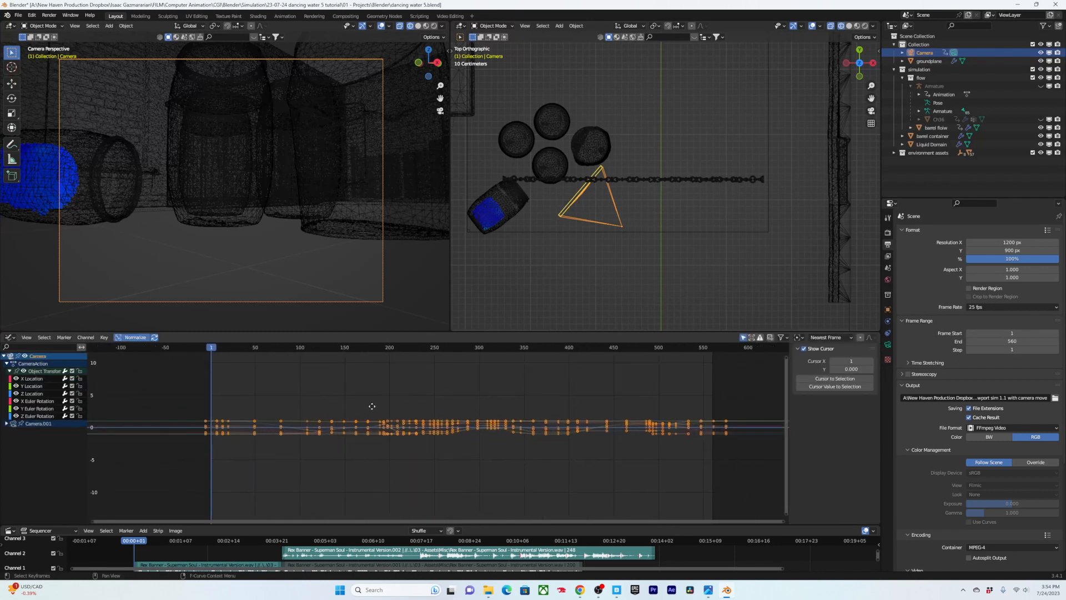
pyautogui.click(147, 334)
pyautogui.scroll(-4, 406, 409)
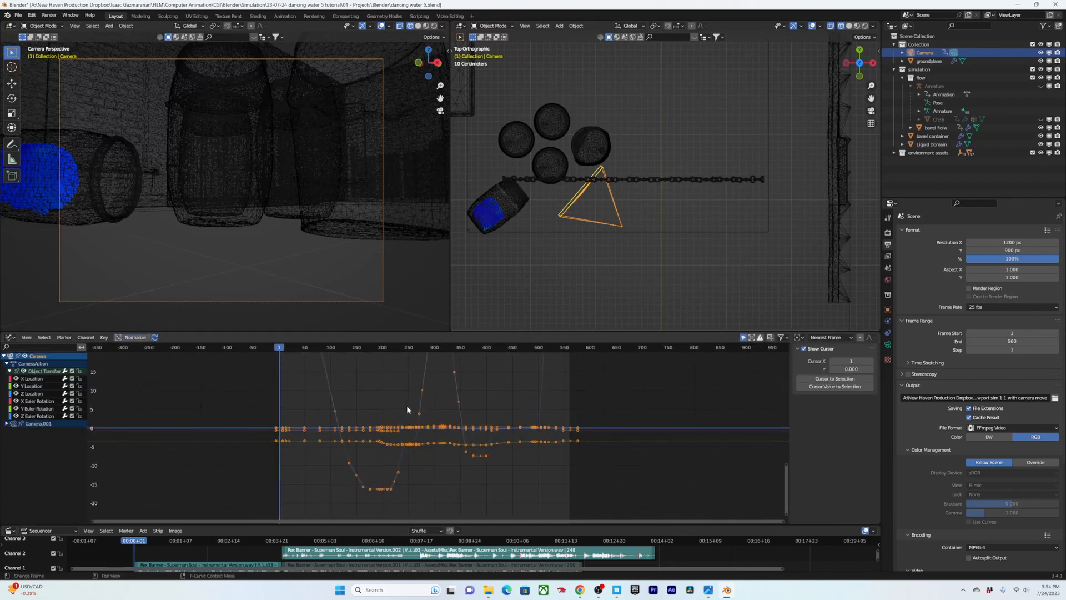
pyautogui.press('Home')
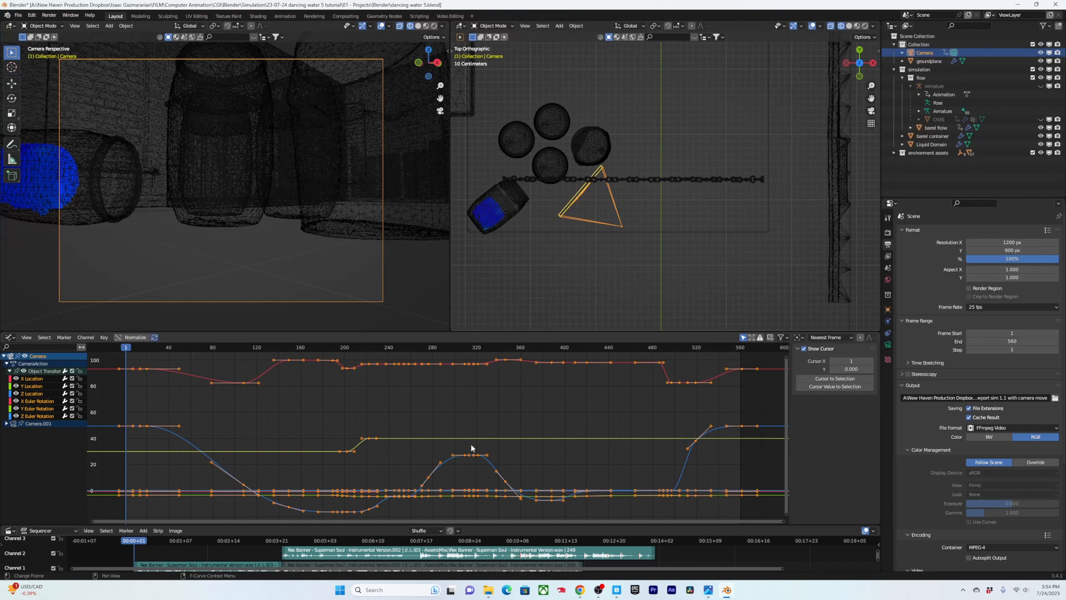
pyautogui.scroll(-1, 494, 429)
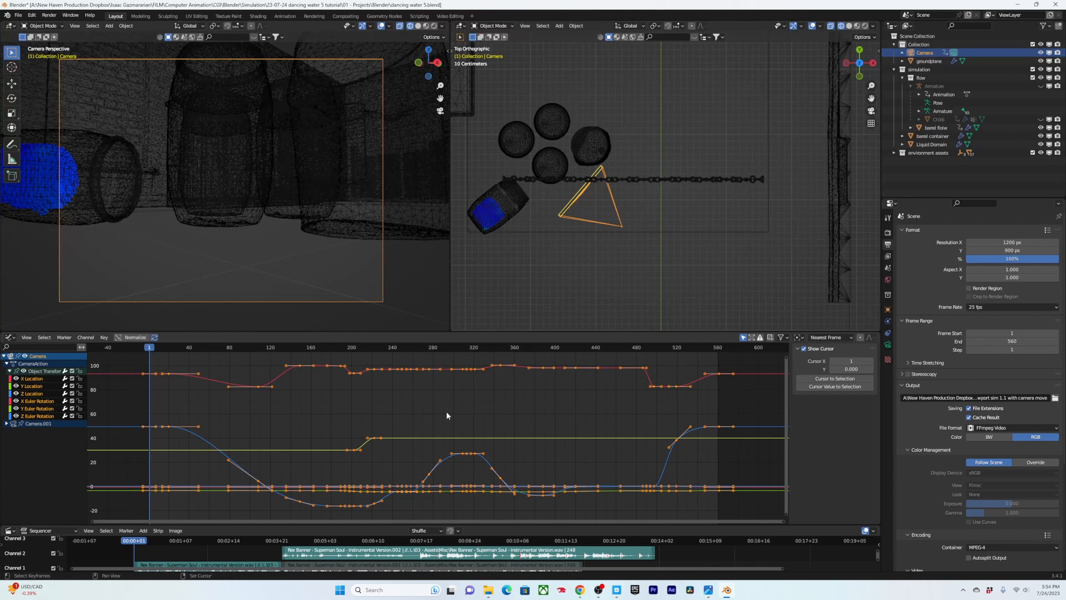
# Step: Try Make Cyclic (F-Modifier) extrapolation on all the camera's curves, and undo it
pyautogui.hotkey('shift', 'e')
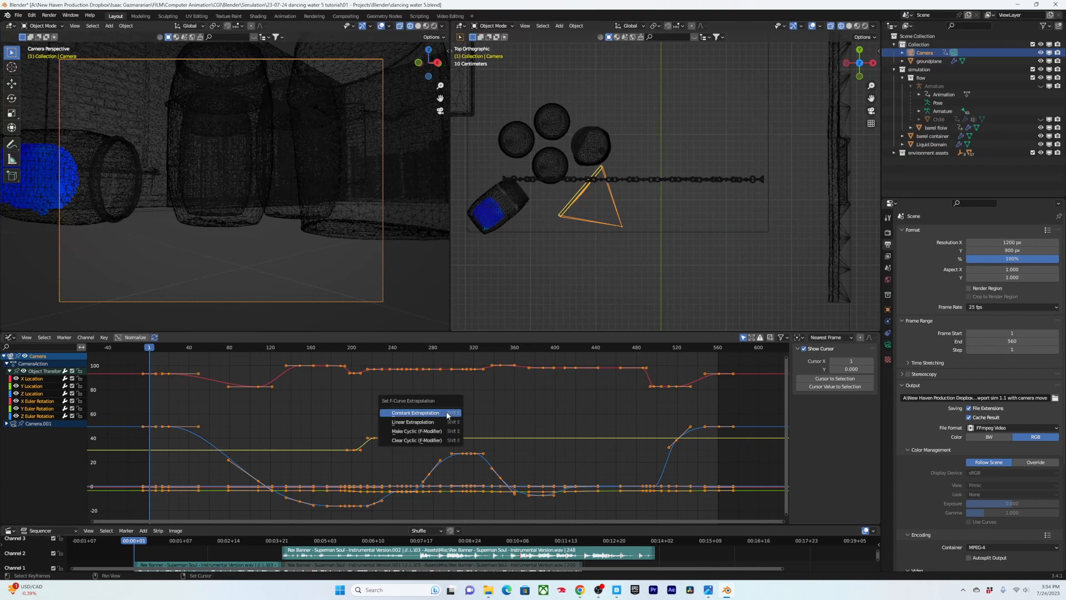
pyautogui.click(427, 433)
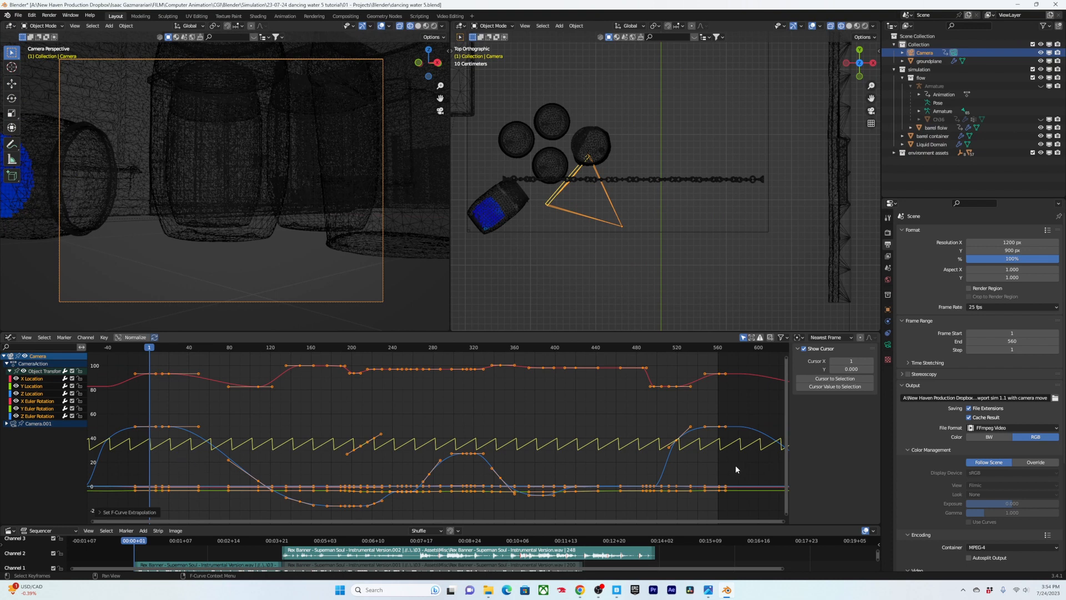
pyautogui.scroll(3, 222, 441)
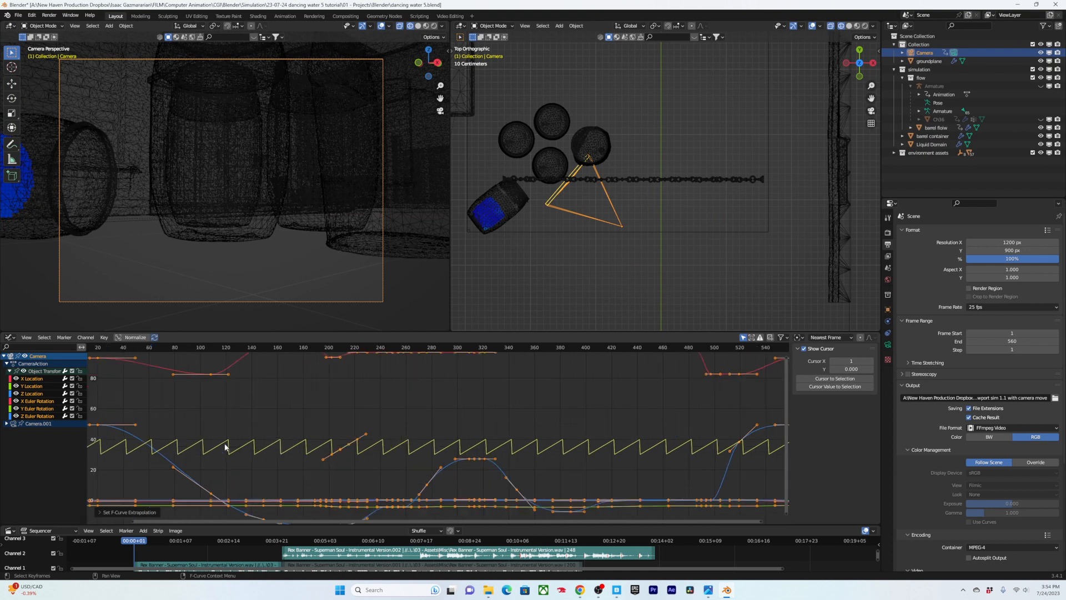
pyautogui.hotkey('ctrl', 'z')
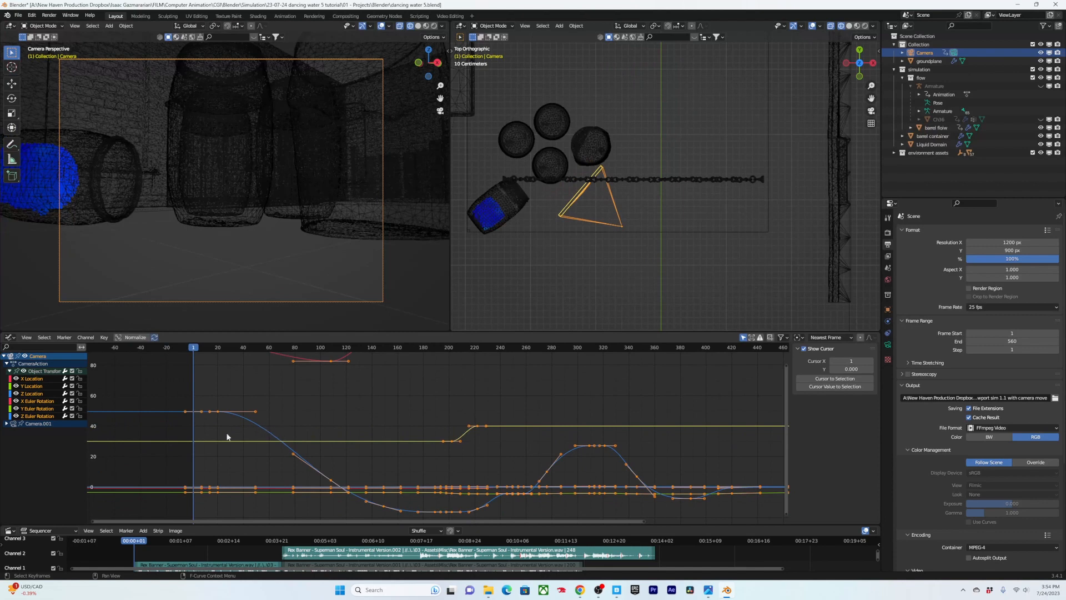
# Step: Insert a keyframe for the camera's 30 mm focal length at frame 1
pyautogui.click(189, 441)
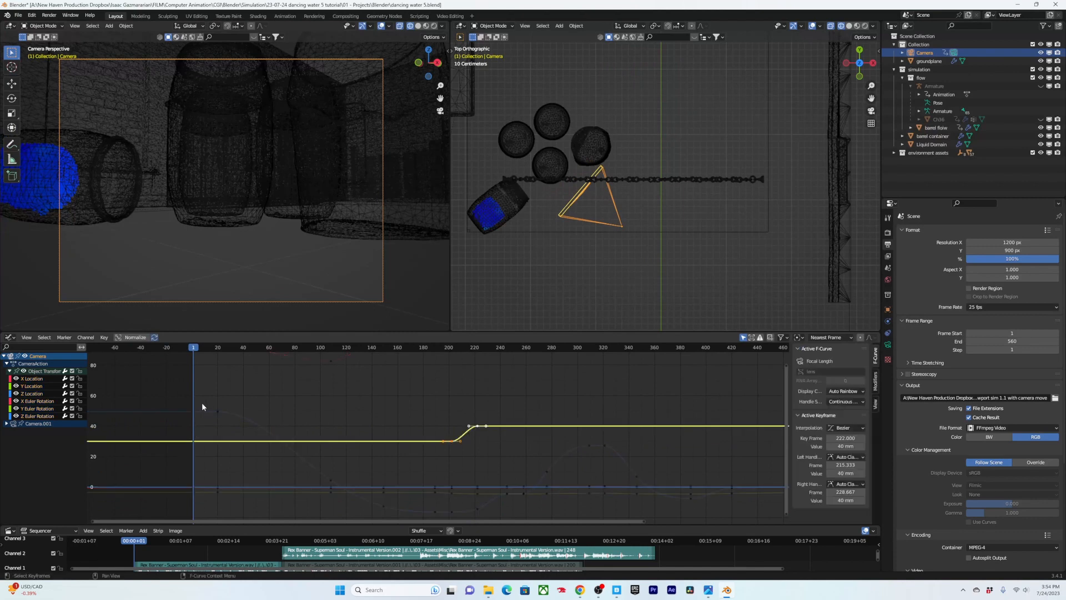
pyautogui.click(202, 409)
pyautogui.click(192, 440)
pyautogui.click(888, 345)
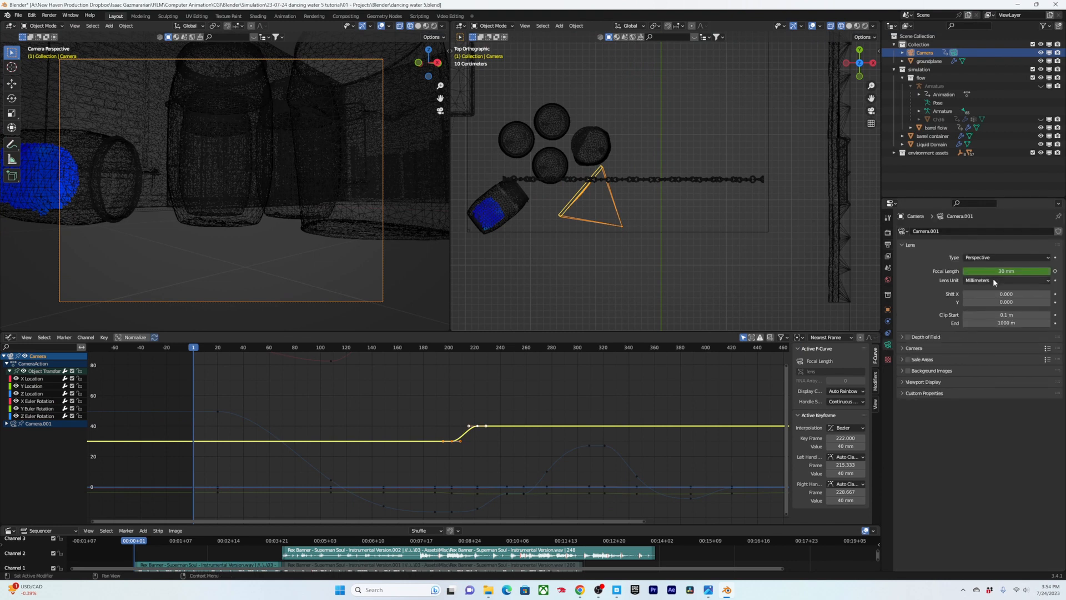
pyautogui.press('i')
# Step: Duplicate the focal length keyframe at frame 1 to frame 561, along the time axis only
pyautogui.moveTo(286, 428); pyautogui.dragTo(254, 454)
pyautogui.press('Home')
pyautogui.hotkey('shift', 'd')
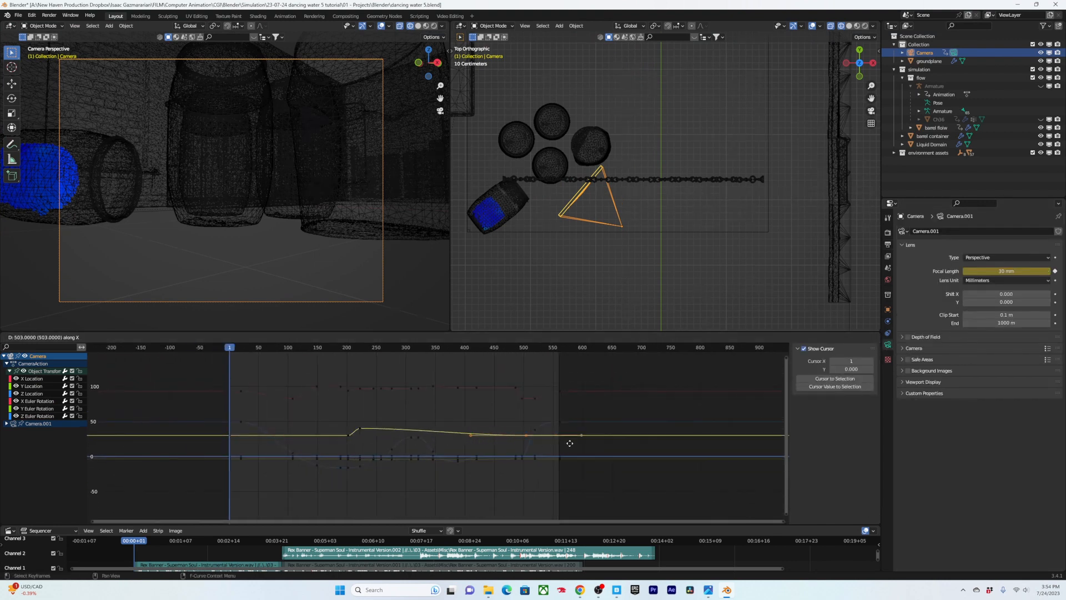
pyautogui.click(570, 443)
# Step: Duplicate the 40 mm focal length keyframe along the time axis to a point shortly before frame 561
pyautogui.scroll(1, 374, 426)
pyautogui.moveTo(361, 412); pyautogui.dragTo(341, 436)
pyautogui.press('g')
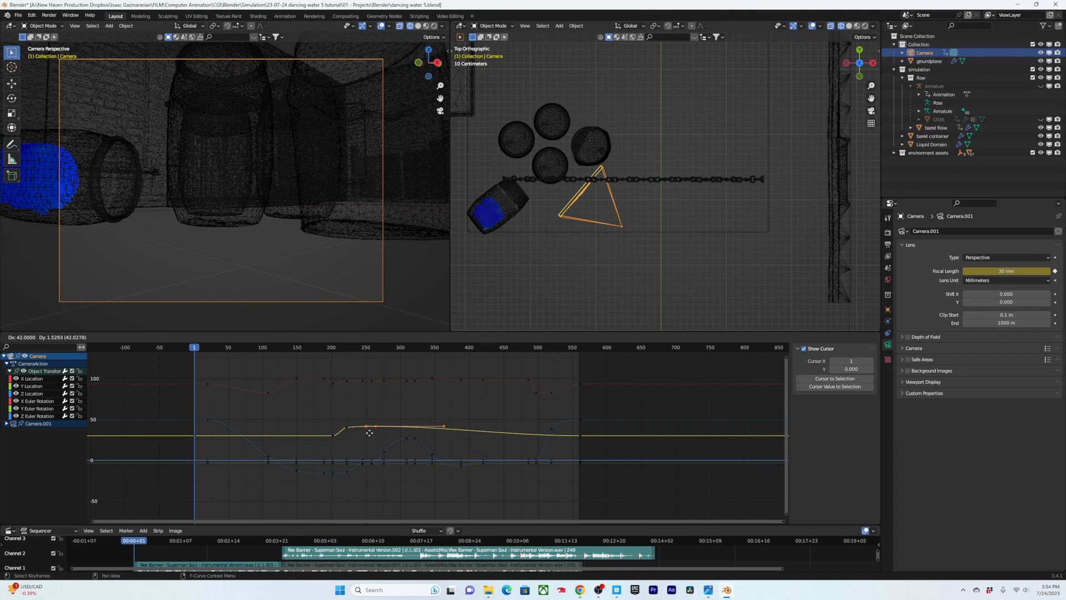
pyautogui.press('x')
pyautogui.click(561, 430)
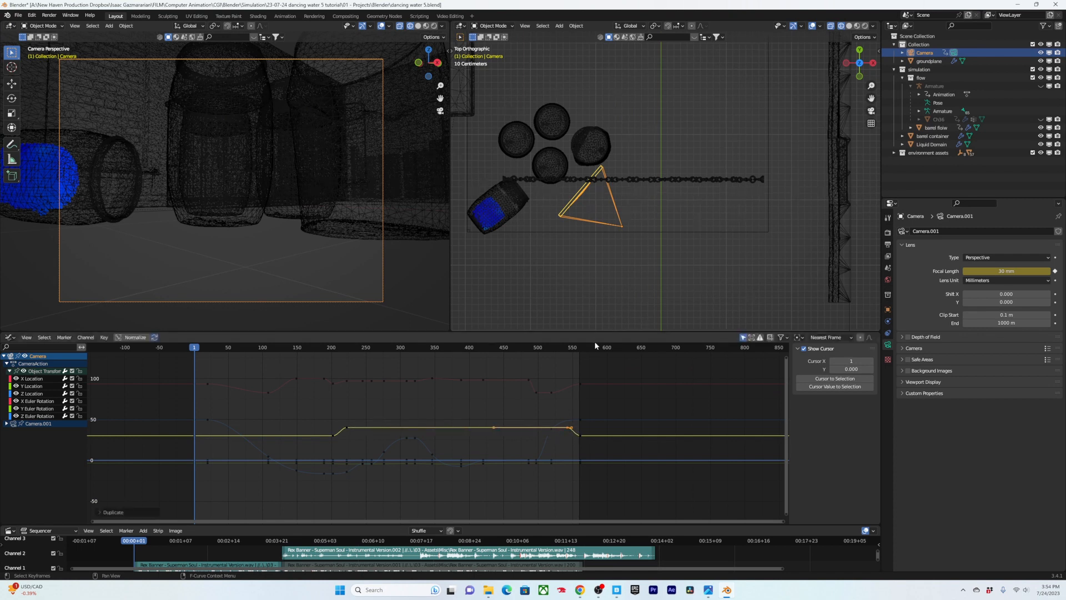
# Step: Move the duplicated 40 mm focal length keyframe back to frame 519, in line with the camera's transform keyframes
pyautogui.click(578, 346)
pyautogui.hotkey('ctrl', 'Tab')
pyautogui.moveTo(594, 434); pyautogui.dragTo(334, 388, button='middle')
pyautogui.scroll(8, 359, 380)
pyautogui.click(362, 387)
pyautogui.moveTo(330, 386); pyautogui.dragTo(287, 385)
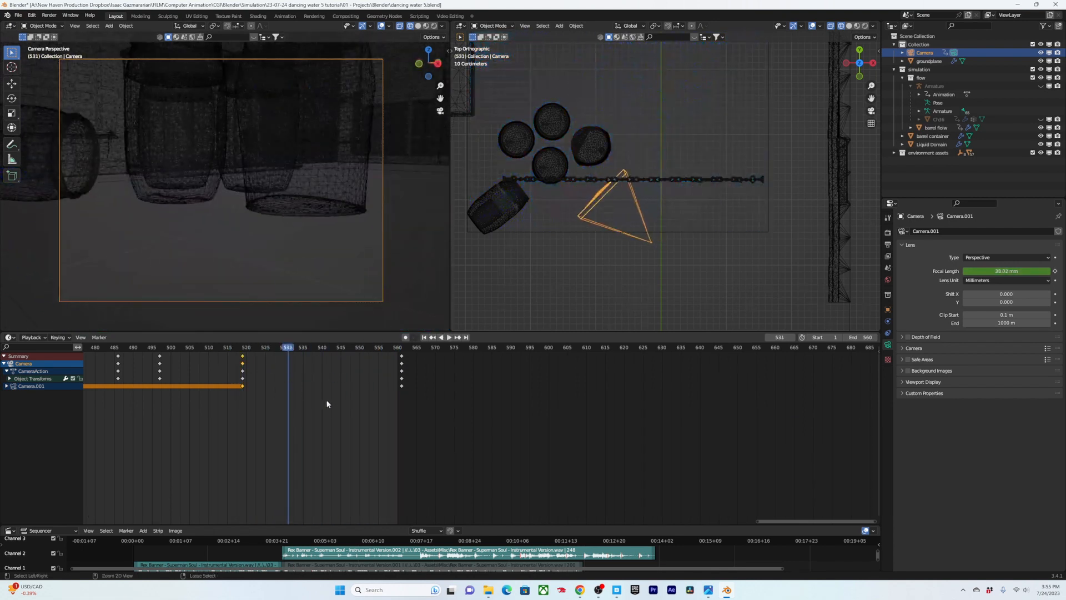
# Step: Set all the camera's curves, including focal length, to Make Cyclic (F-Modifier) extrapolation and save the project
pyautogui.hotkey('ctrl', 'Tab')
pyautogui.scroll(-5, 464, 433)
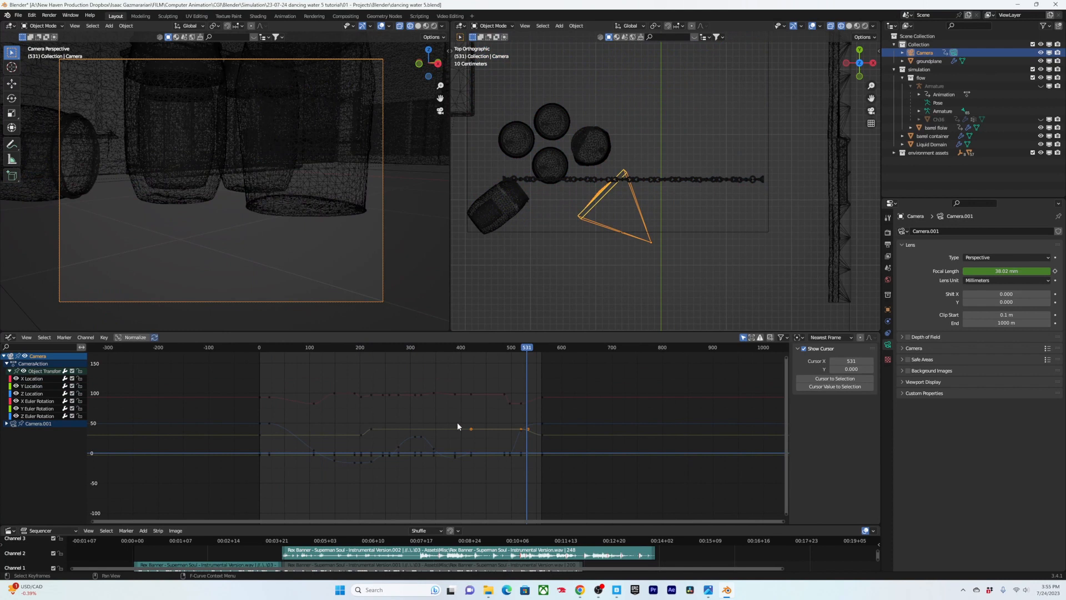
pyautogui.press('a')
pyautogui.hotkey('shift', 'e')
pyautogui.click(457, 425)
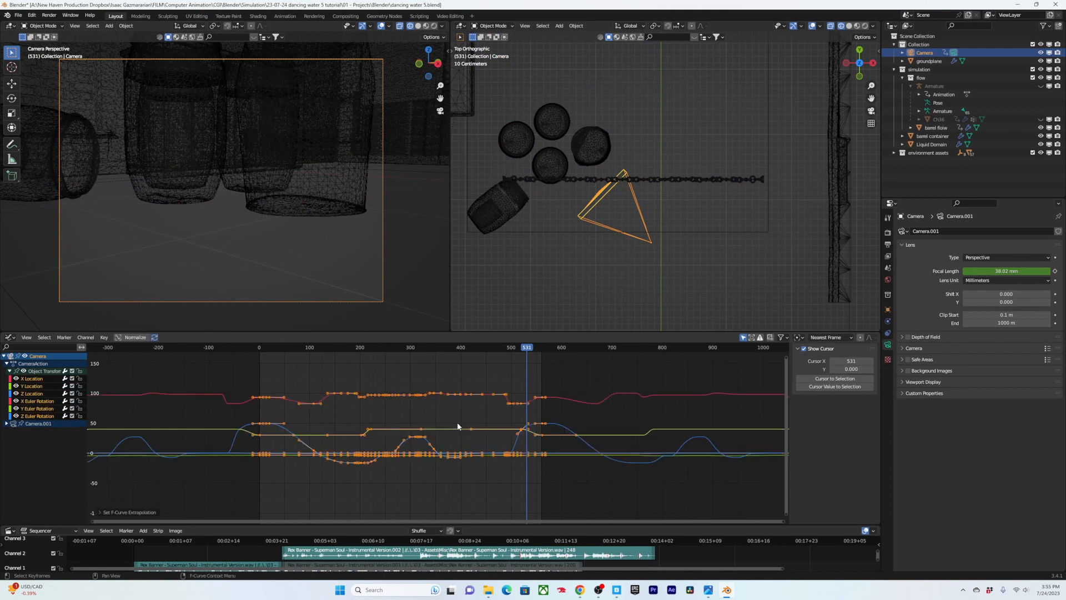
pyautogui.hotkey('ctrl', 's')
# Step: Examine how the camera's curves repeat before and after the frame range, clear the keyframe selection and save
pyautogui.hotkey('alt', 'a')
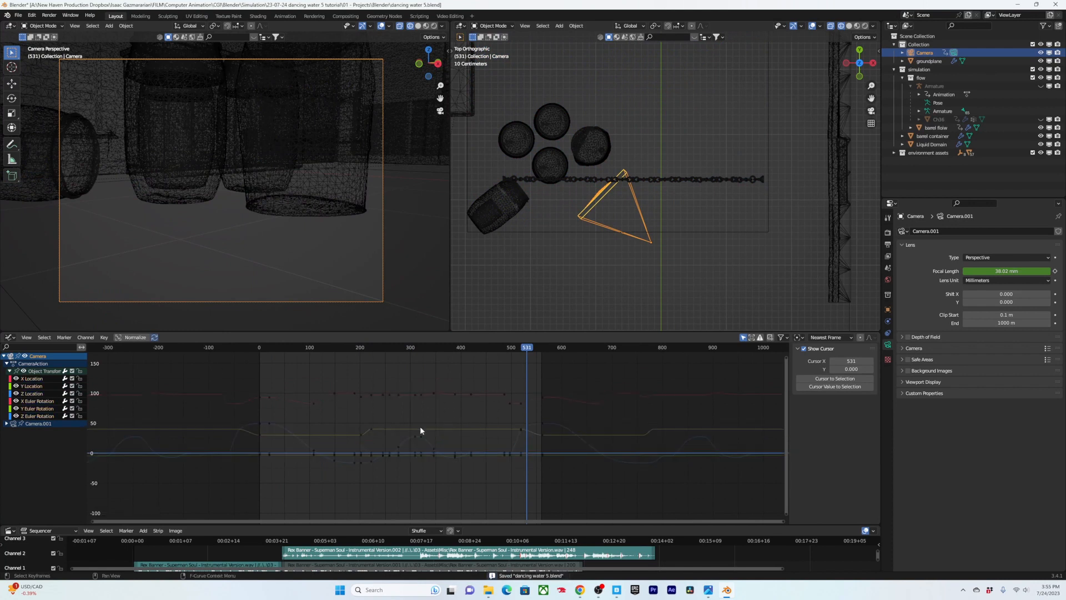
pyautogui.moveTo(567, 382); pyautogui.dragTo(495, 463)
pyautogui.moveTo(525, 472); pyautogui.dragTo(201, 486, button='middle')
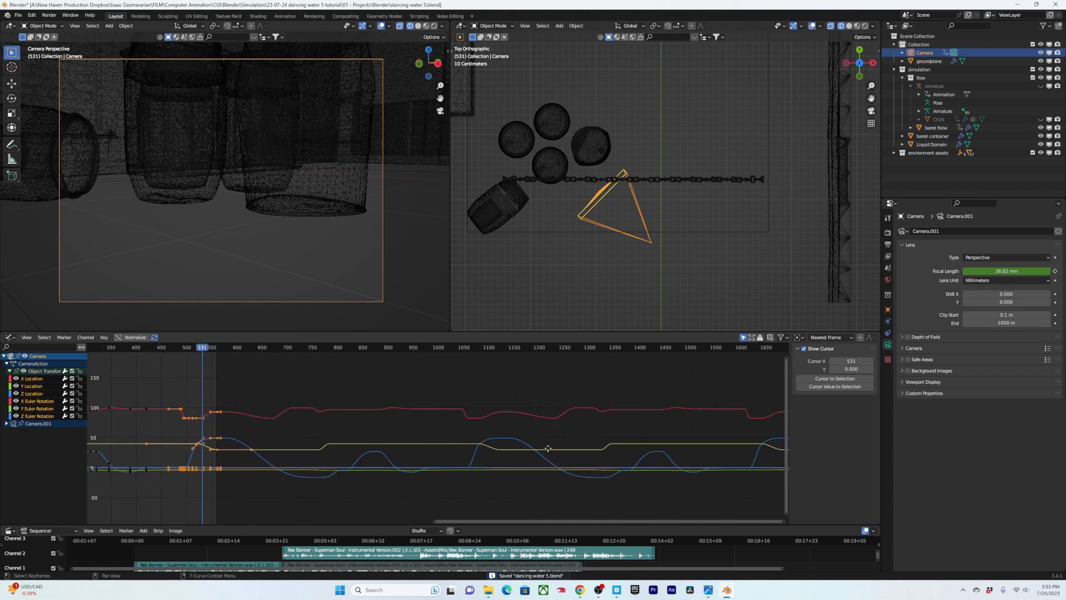
pyautogui.moveTo(550, 447); pyautogui.dragTo(291, 416, button='middle')
pyautogui.scroll(-6, 506, 465)
pyautogui.scroll(-3, 507, 464)
pyautogui.moveTo(488, 439); pyautogui.dragTo(766, 432, button='middle')
pyautogui.scroll(4, 614, 433)
pyautogui.moveTo(614, 433); pyautogui.dragTo(389, 414, button='middle')
pyautogui.scroll(5, 318, 407)
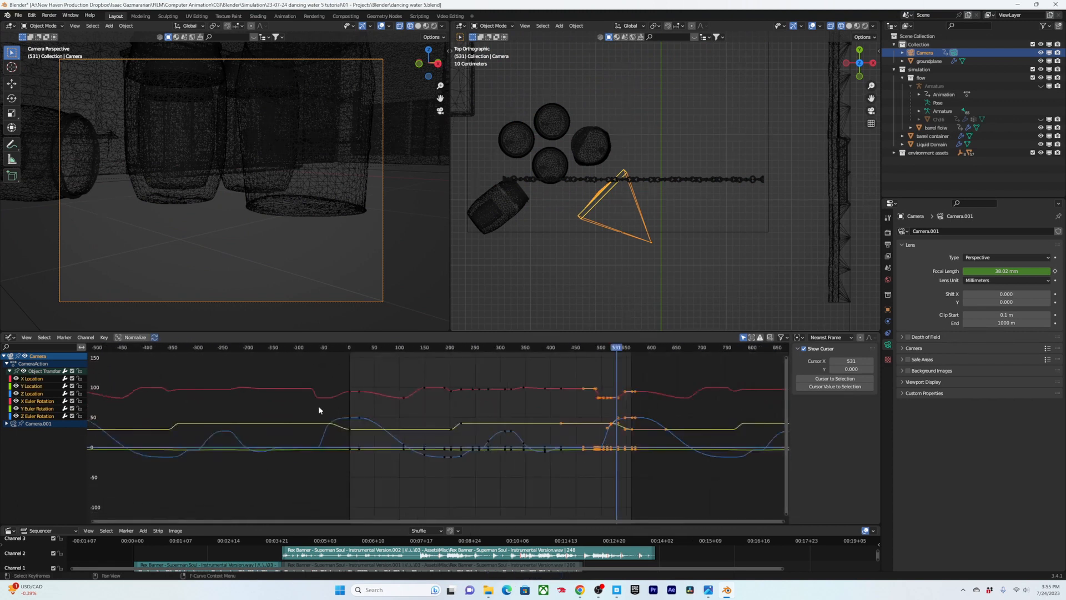
pyautogui.moveTo(472, 436); pyautogui.dragTo(301, 444, button='middle')
pyautogui.hotkey('alt', 'a')
pyautogui.hotkey('ctrl', 's')
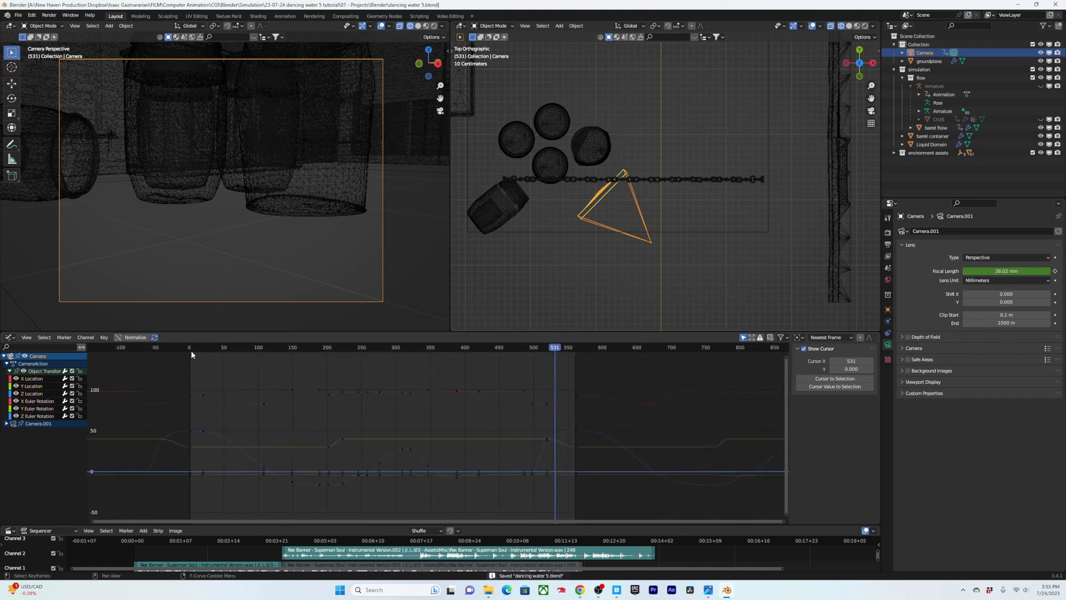
# Step: Compare the camera view in the first frames with the view around the end of the range
pyautogui.moveTo(191, 351); pyautogui.dragTo(572, 377)
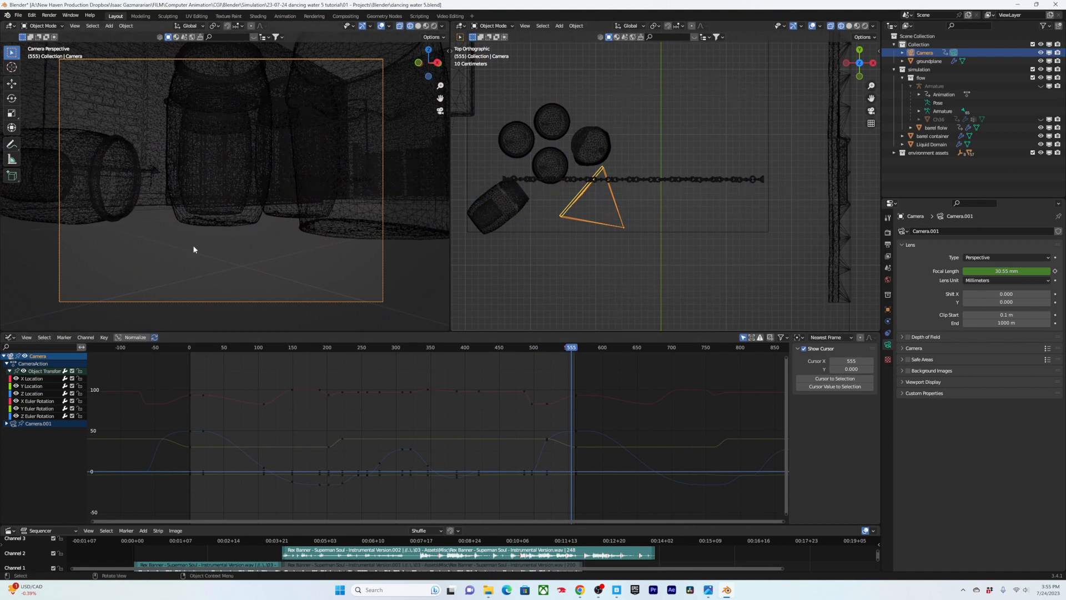
pyautogui.click(569, 349)
pyautogui.moveTo(568, 350); pyautogui.dragTo(569, 350)
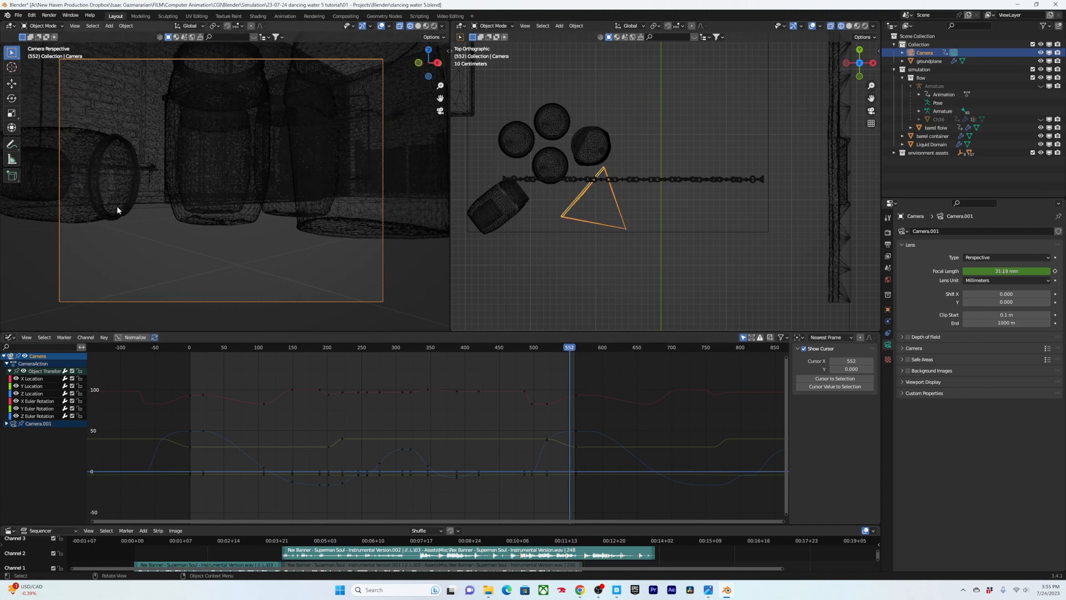
pyautogui.click(192, 349)
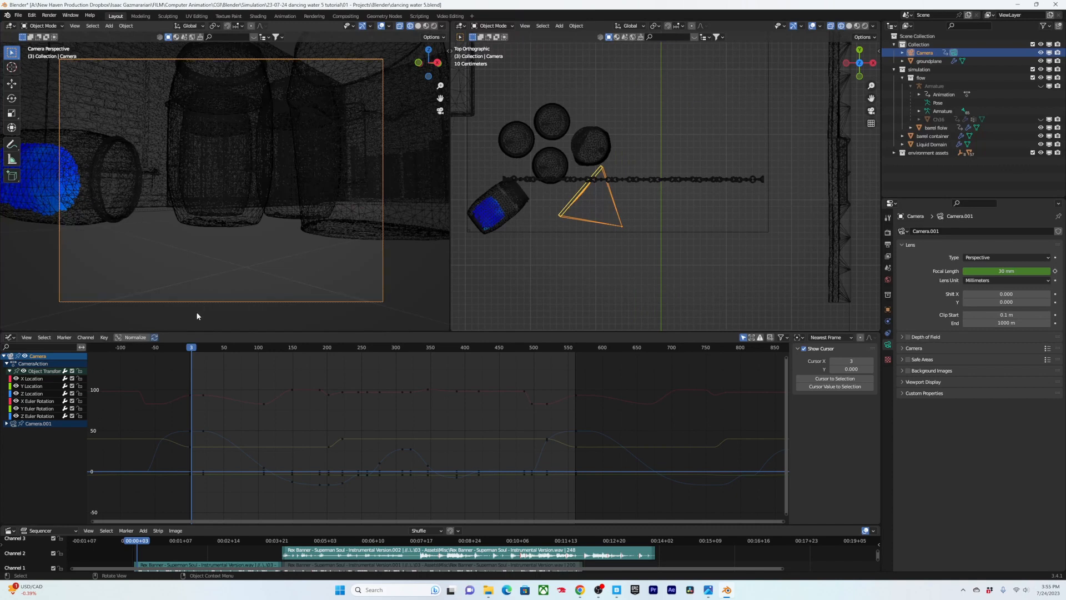
pyautogui.moveTo(192, 348); pyautogui.dragTo(195, 349)
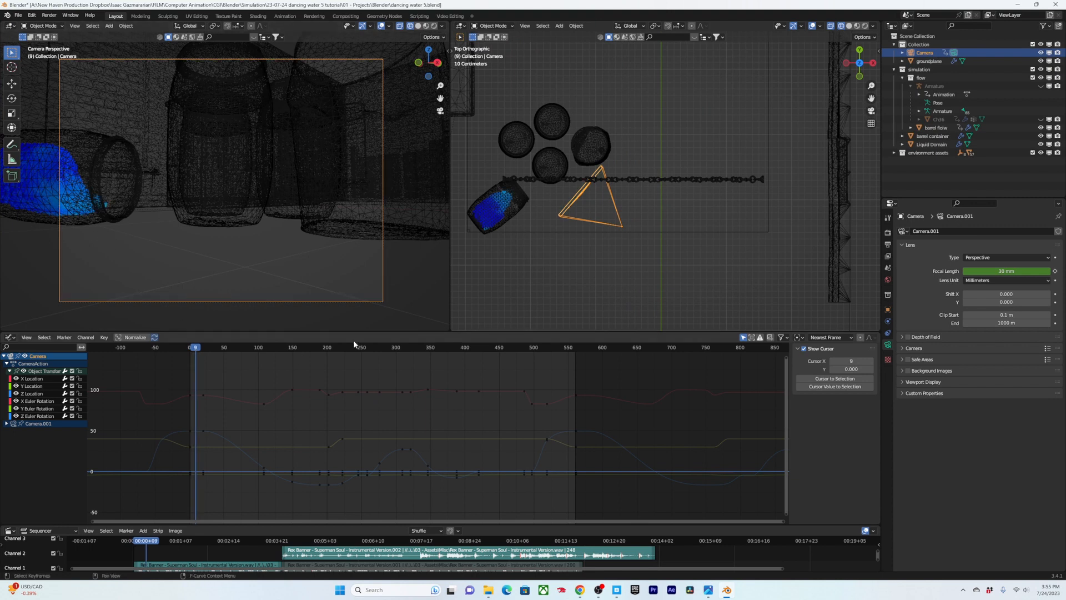
pyautogui.hotkey('shift', 'Right')
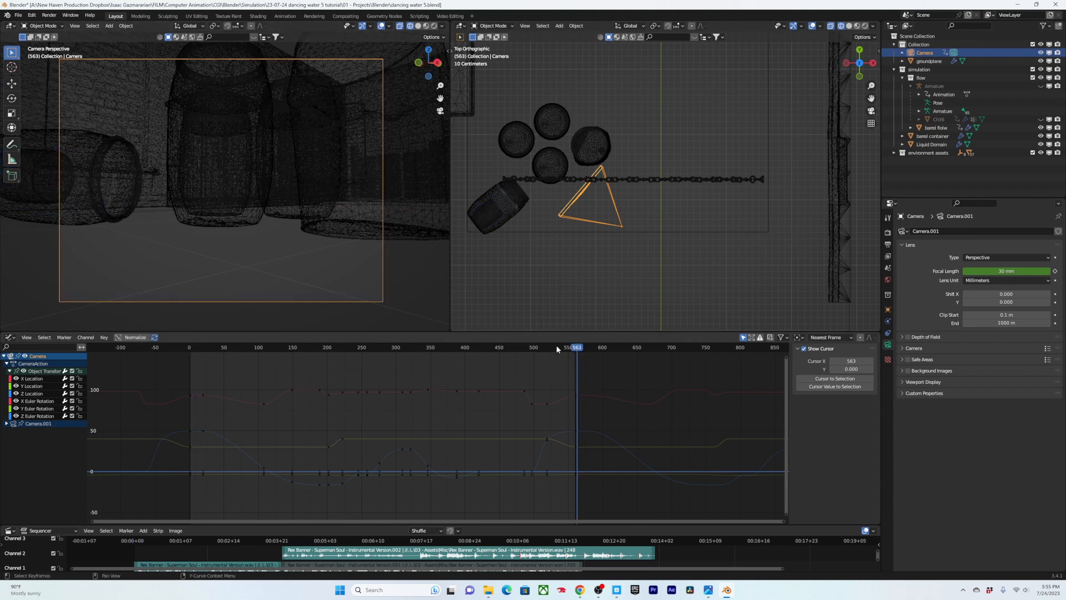
pyautogui.click(190, 348)
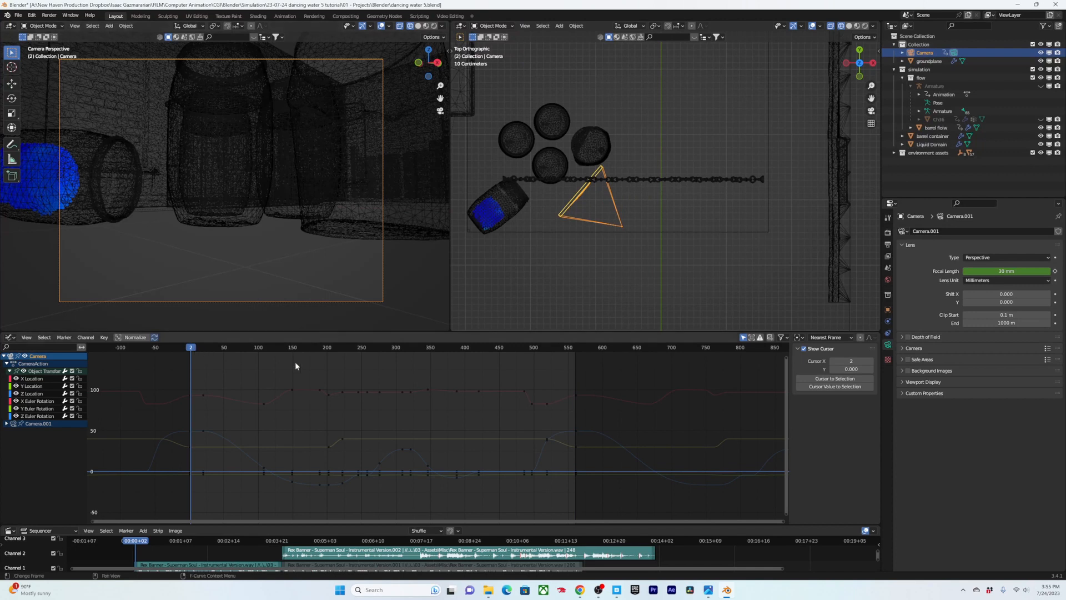
# Step: Check the camera motion and keyframes around frame 561 for a smooth loop transition, saving the project
pyautogui.moveTo(576, 349); pyautogui.dragTo(563, 492)
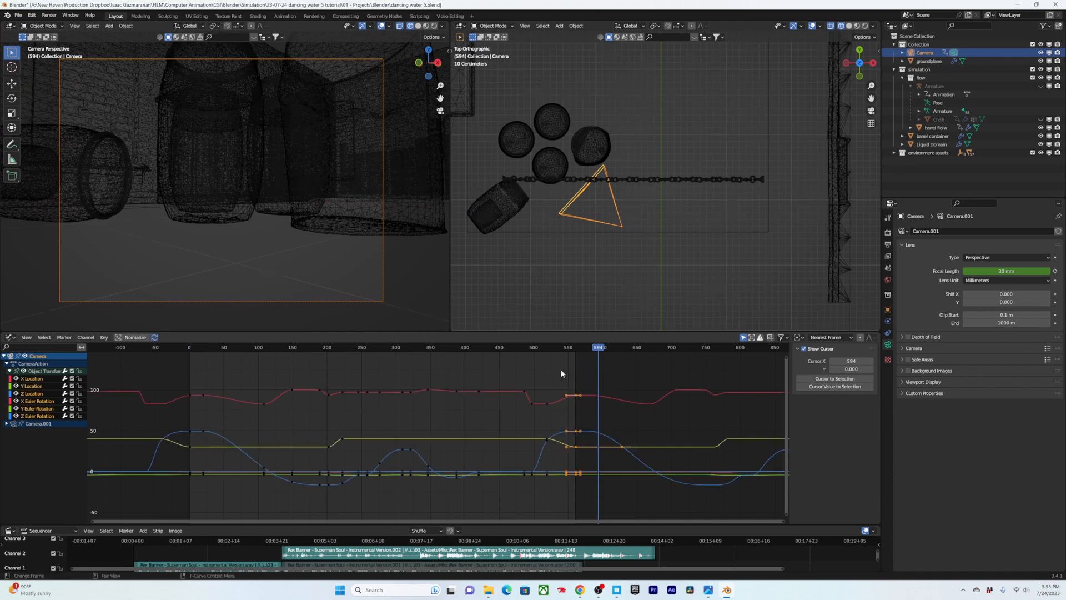
pyautogui.moveTo(604, 349); pyautogui.dragTo(578, 354)
pyautogui.click(553, 385)
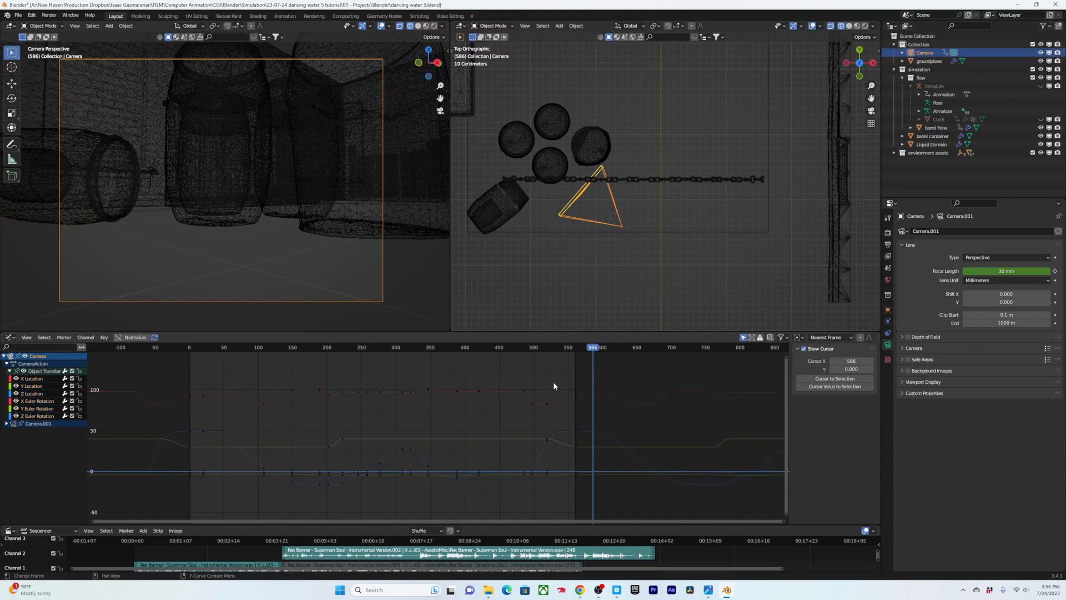
pyautogui.hotkey('ctrl', 's')
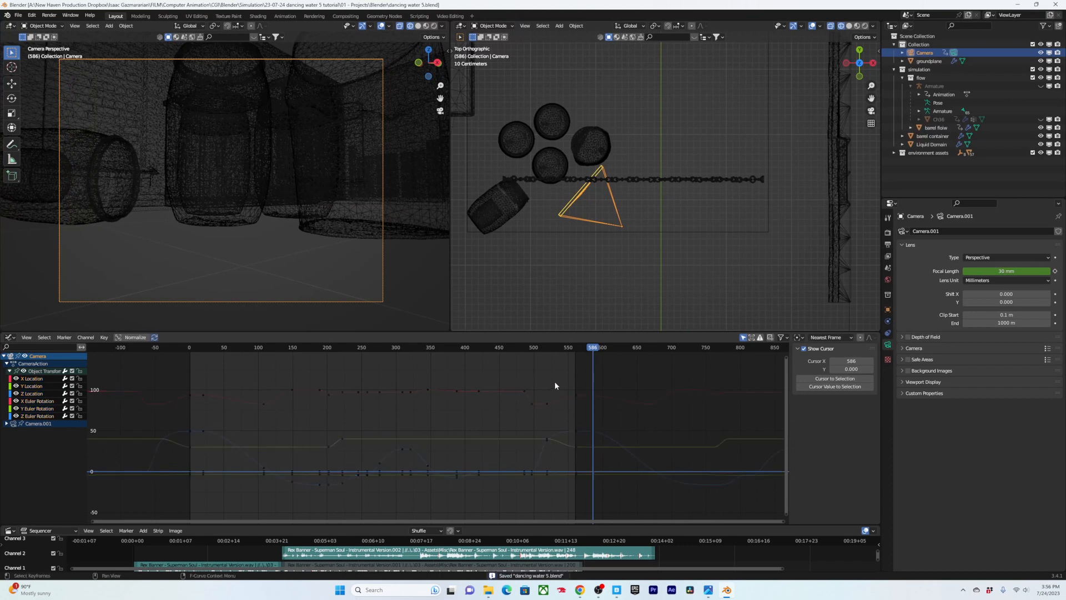
pyautogui.moveTo(600, 383); pyautogui.dragTo(567, 496)
pyautogui.scroll(4, 611, 389)
pyautogui.scroll(-3, 468, 366)
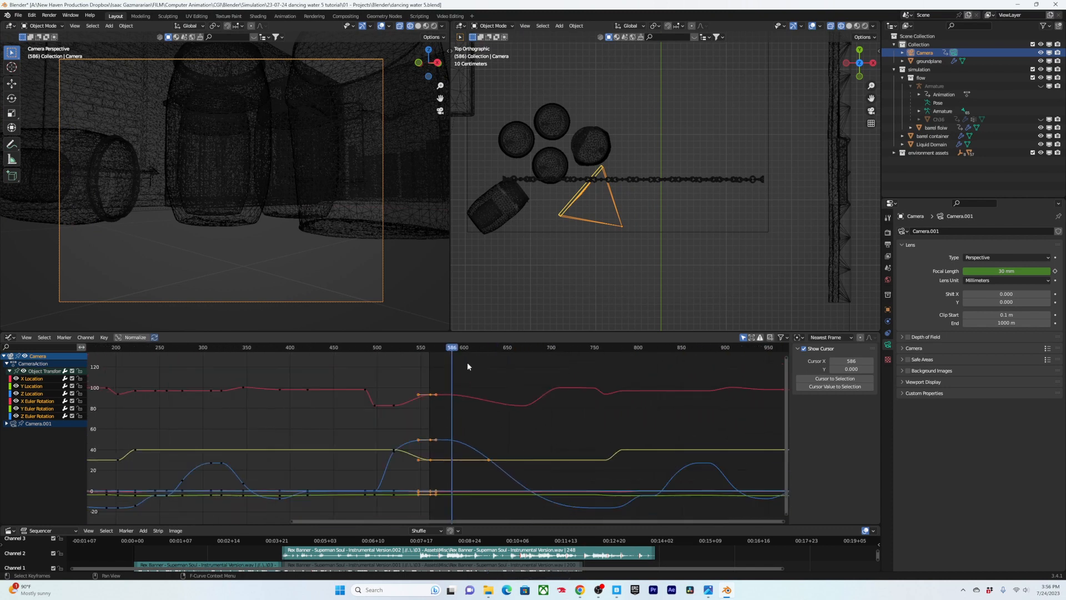
pyautogui.moveTo(463, 349)
pyautogui.mouseDown()
pyautogui.moveTo(474, 353)
pyautogui.moveTo(465, 352)
pyautogui.mouseUp()
pyautogui.hotkey('ctrl', 's')
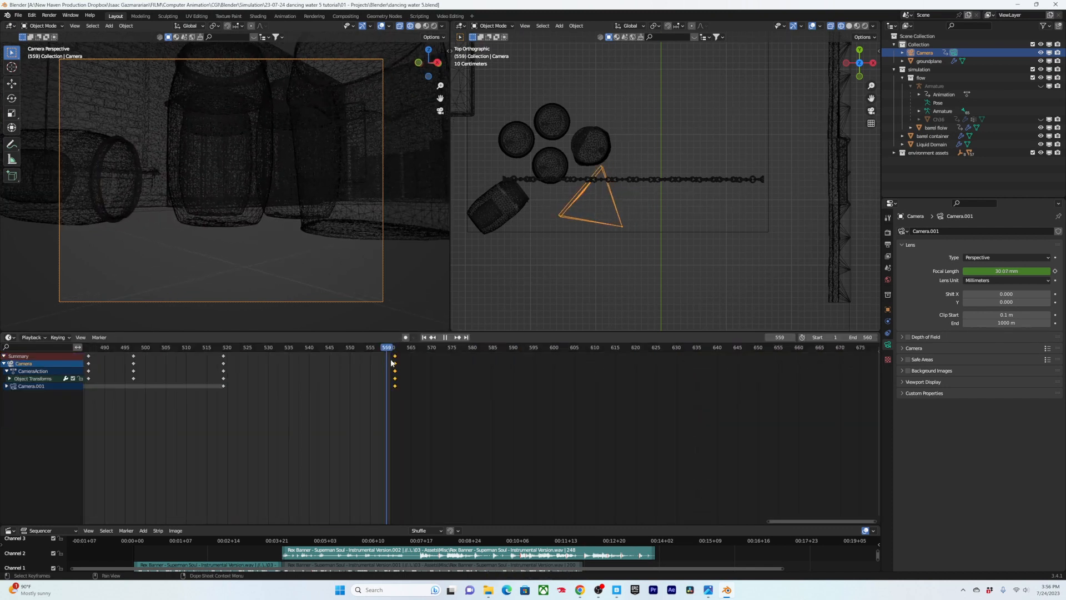
pyautogui.moveTo(389, 359); pyautogui.dragTo(455, 360)
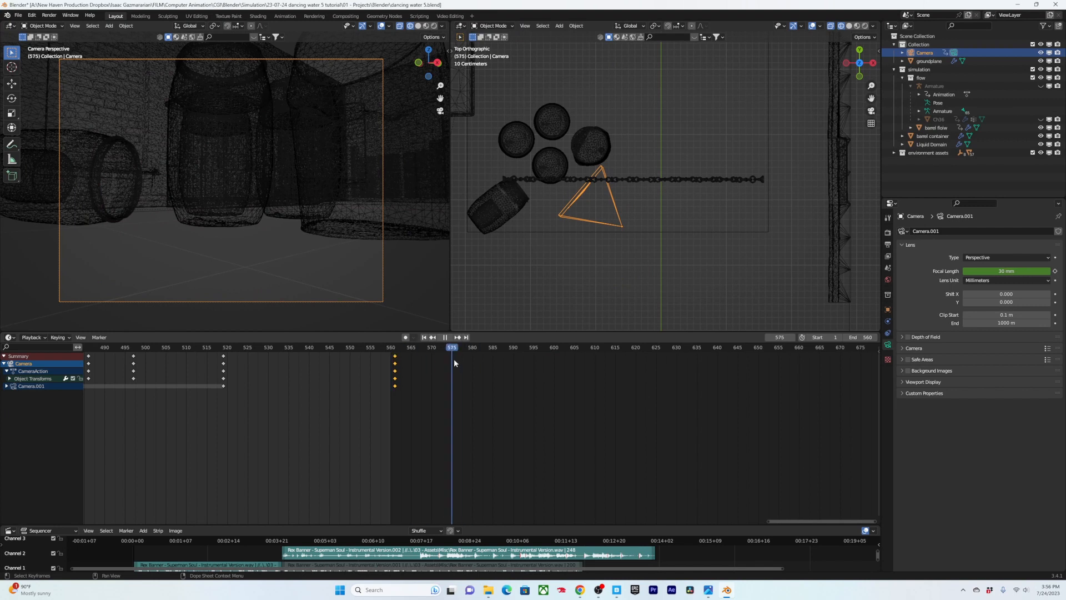
# Step: Set the end frame of the Liquid Domain's fluid cache to 575
pyautogui.click(887, 244)
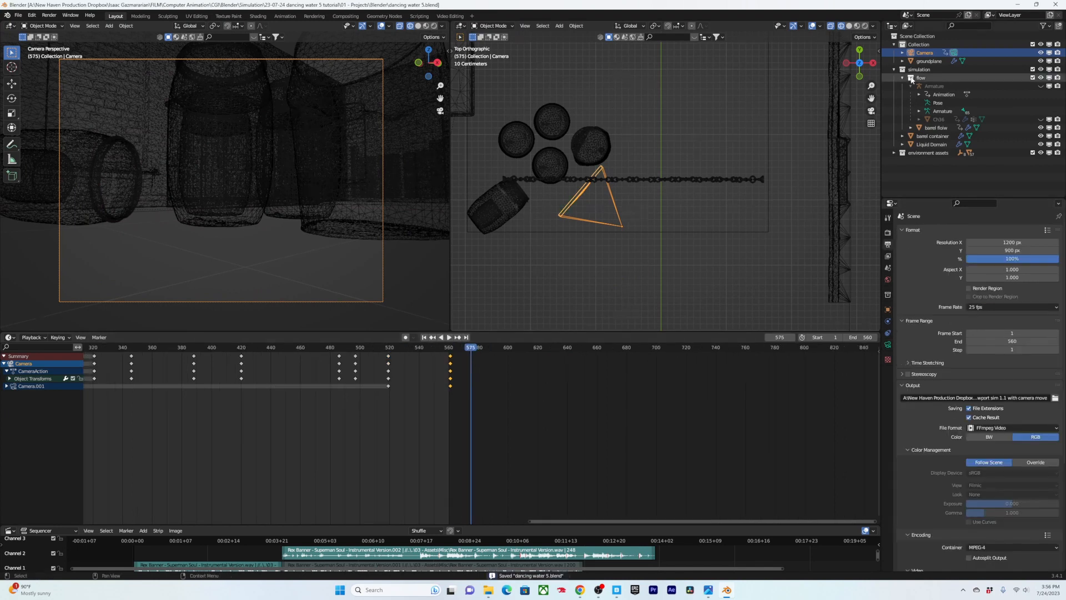
pyautogui.click(929, 145)
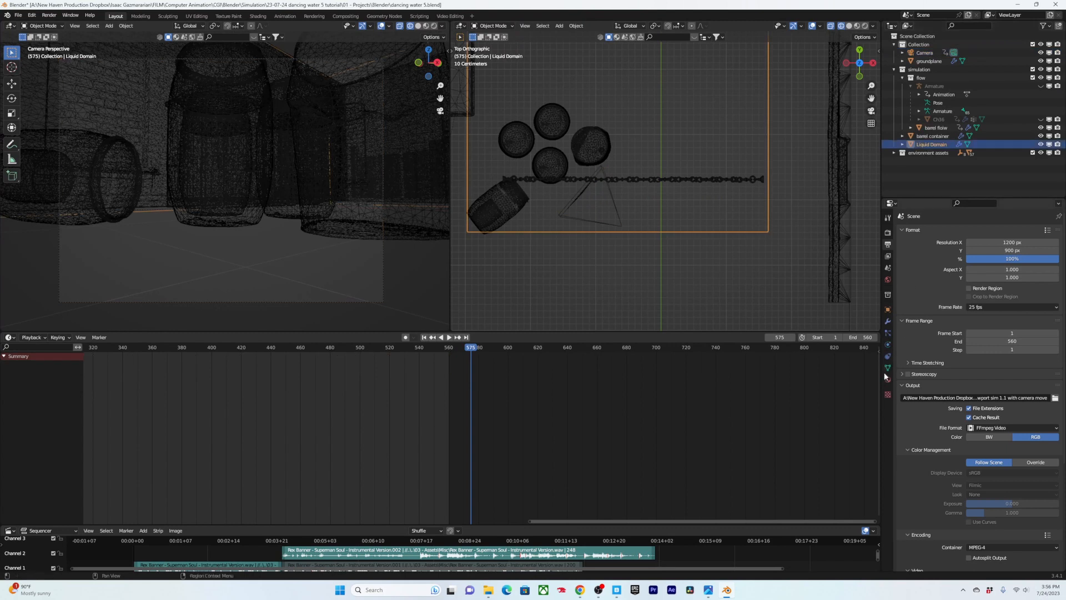
pyautogui.click(888, 344)
pyautogui.scroll(-2, 969, 493)
pyautogui.click(987, 477)
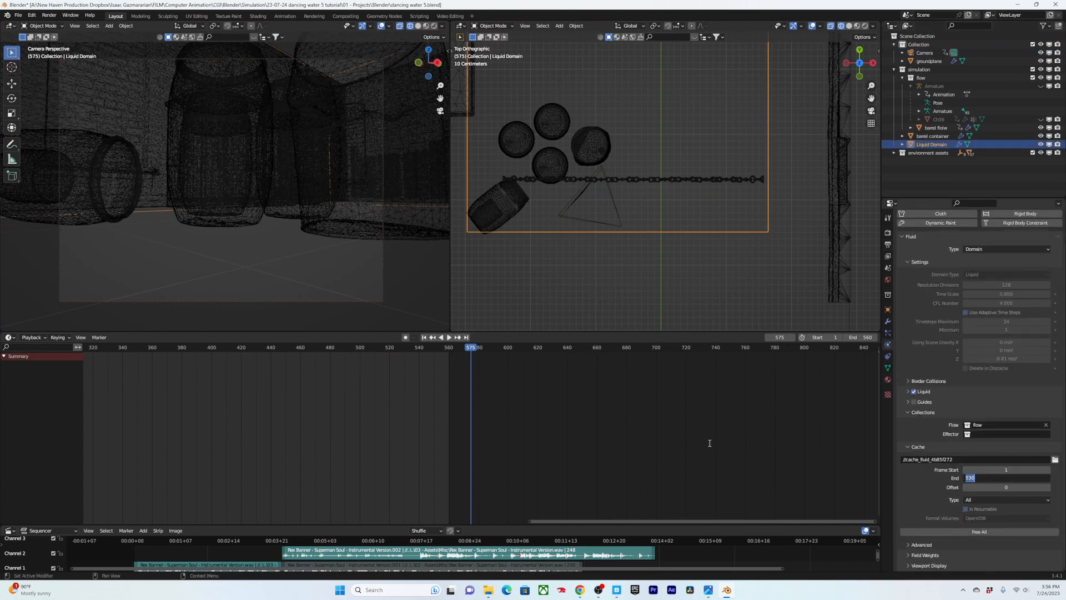
pyautogui.write('575')
pyautogui.press('Return')
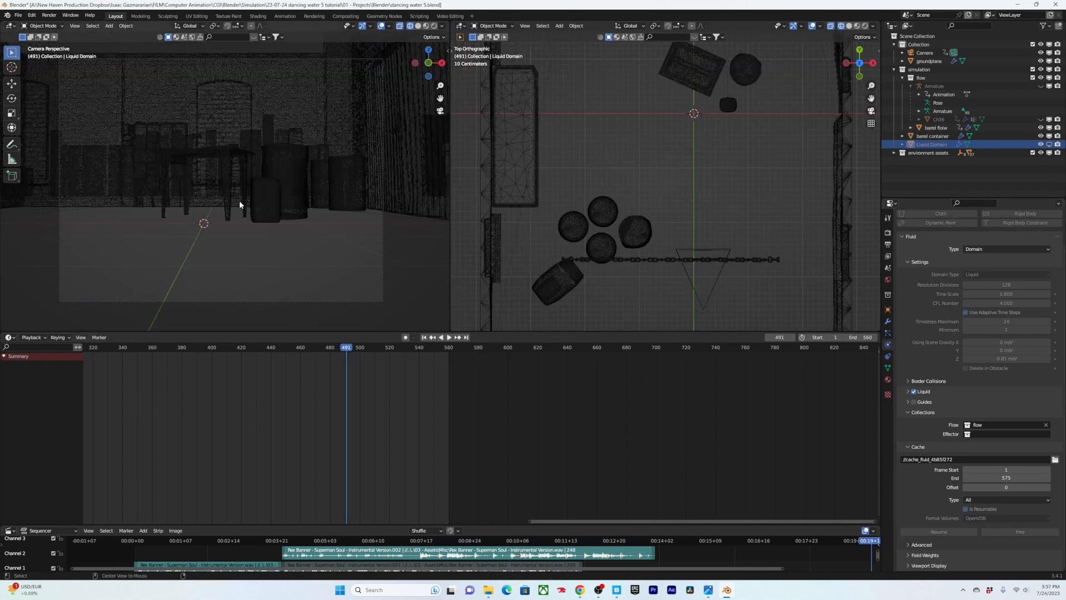
# Step: Unhide the dancer's armature and mesh and view the extent of the dance keyframes
pyautogui.click(207, 181)
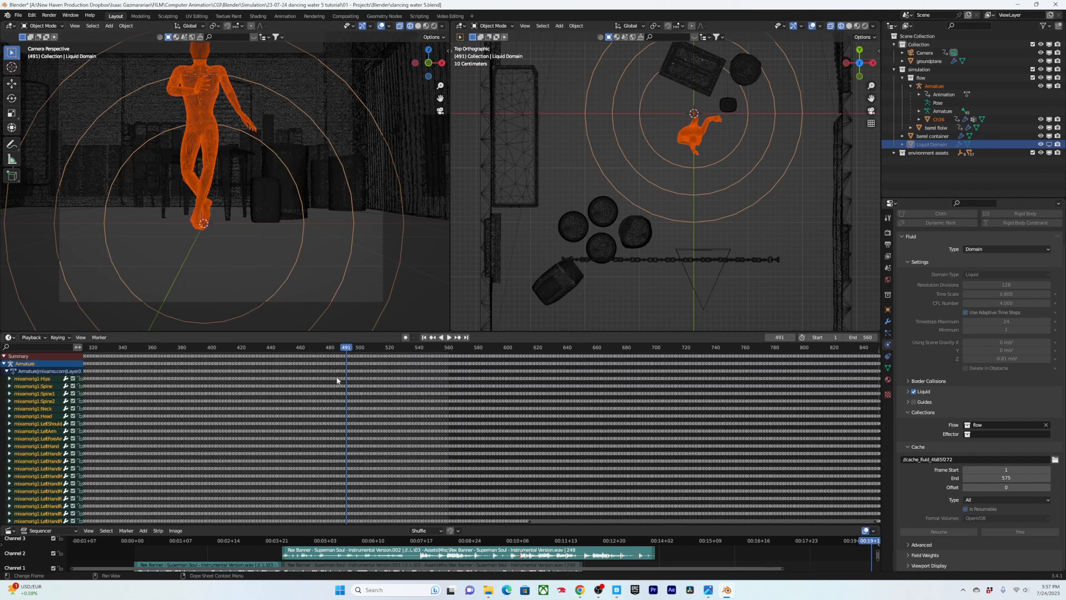
pyautogui.scroll(-7, 325, 380)
pyautogui.scroll(7, 300, 304)
pyautogui.scroll(-9, 247, 192)
pyautogui.scroll(3, 244, 190)
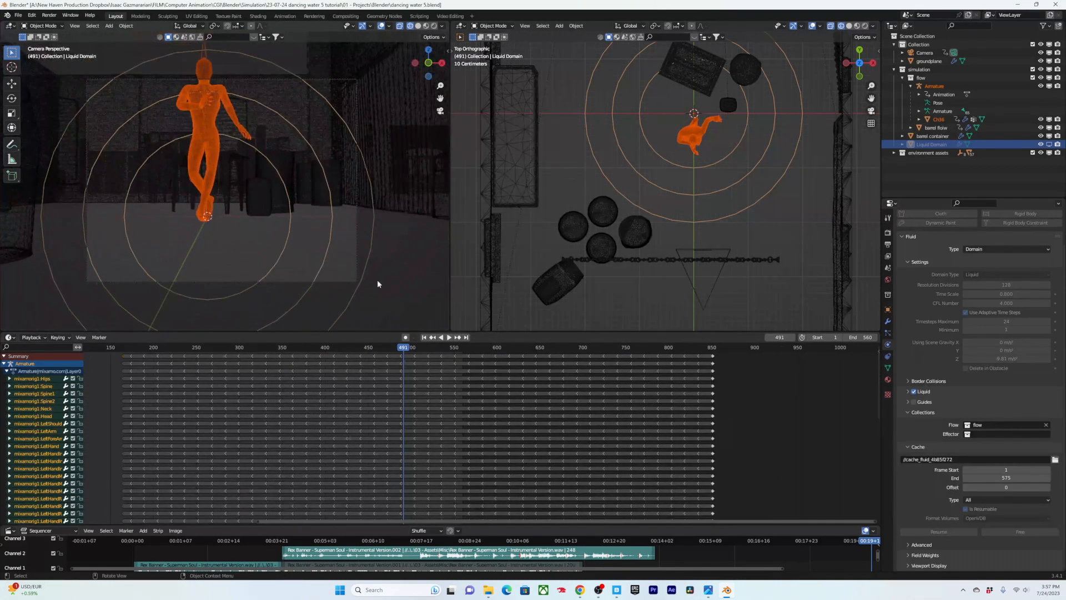
# Step: Select the camera, save the project and scrub through its animation against the visible dancer
pyautogui.click(356, 276)
pyautogui.hotkey('ctrl', 's')
pyautogui.scroll(2, 460, 409)
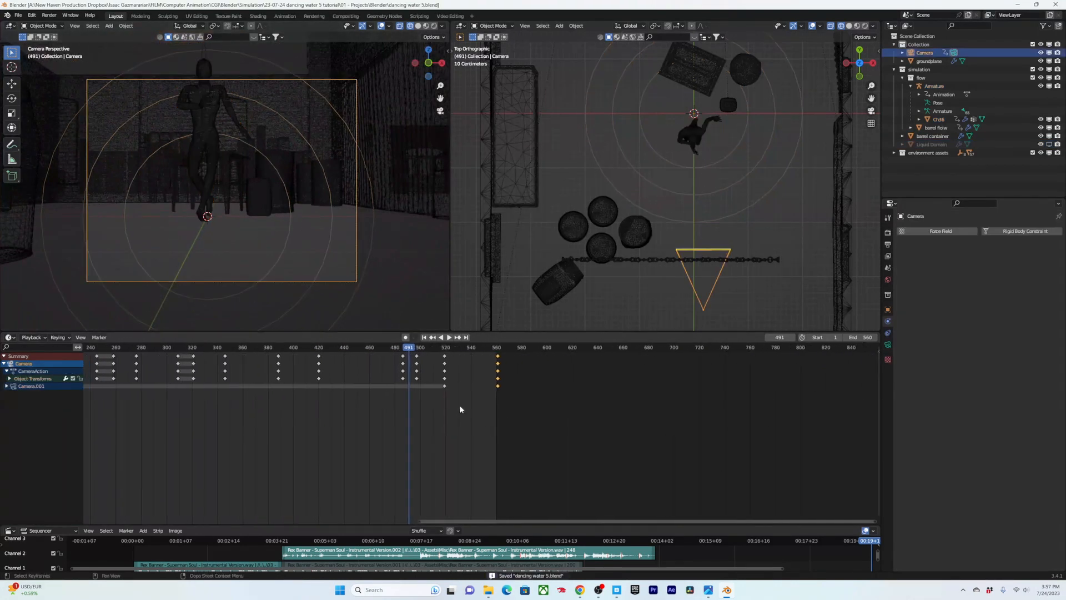
pyautogui.moveTo(407, 348); pyautogui.dragTo(184, 348)
pyautogui.scroll(-5, 390, 435)
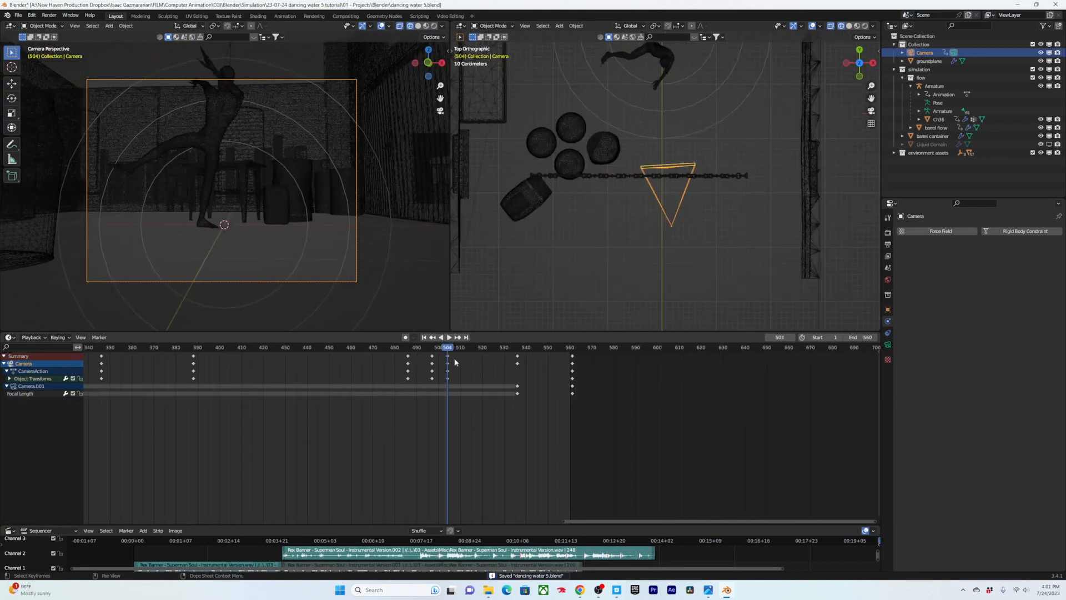
# Step: Show the camera's location and rotation curves normalized in the Graph Editor, framed on the keyframes from about frame 486 to 561
pyautogui.hotkey('ctrl', 'Tab')
pyautogui.moveTo(463, 426); pyautogui.dragTo(472, 347, button='middle')
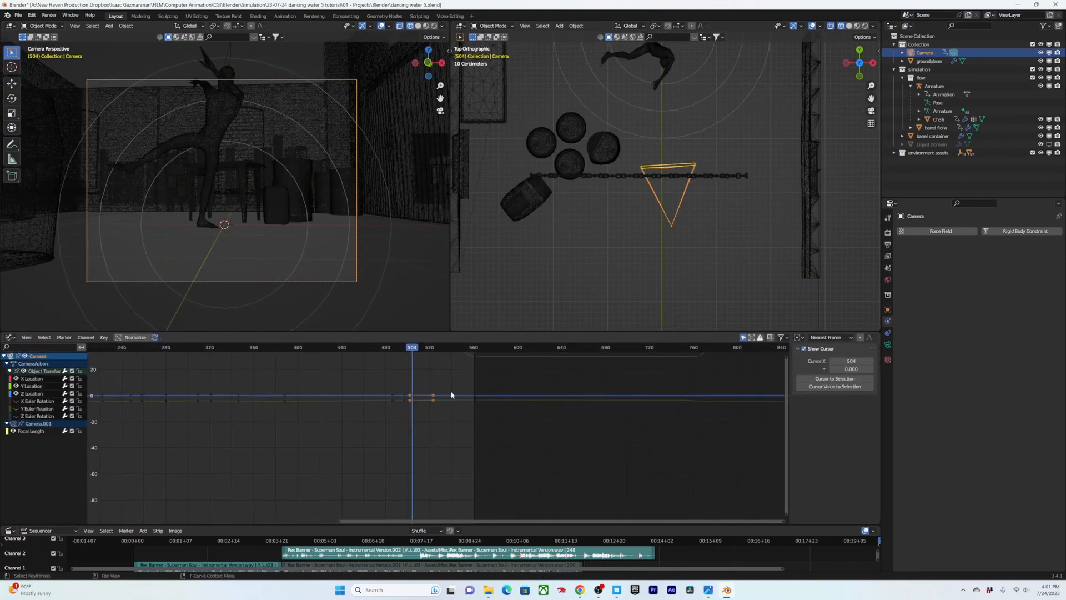
pyautogui.scroll(-4, 414, 408)
pyautogui.click(134, 337)
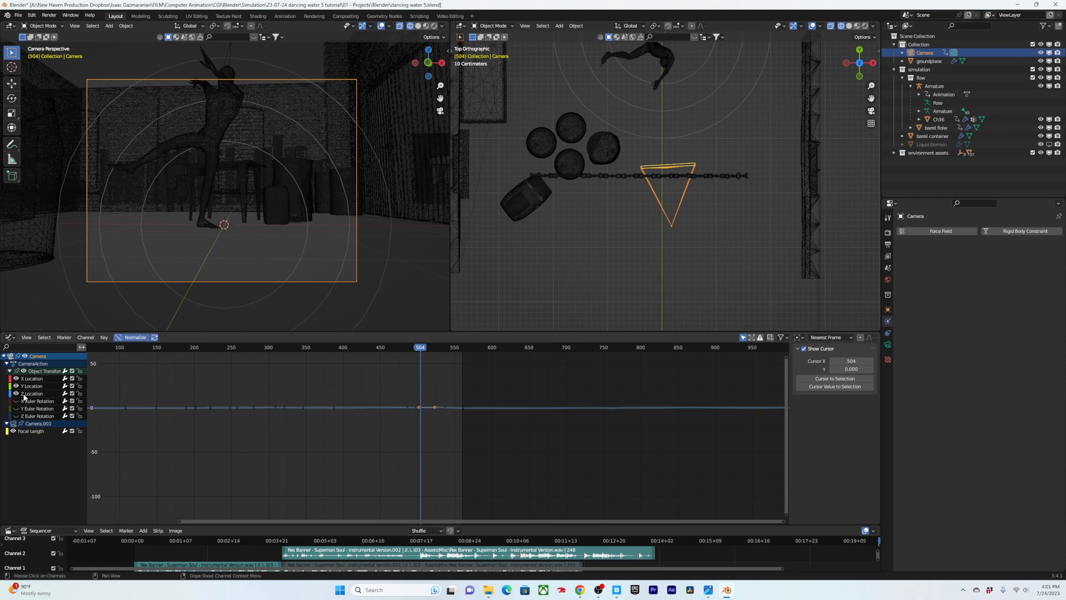
pyautogui.moveTo(16, 401); pyautogui.dragTo(15, 417)
pyautogui.moveTo(488, 391); pyautogui.dragTo(378, 431)
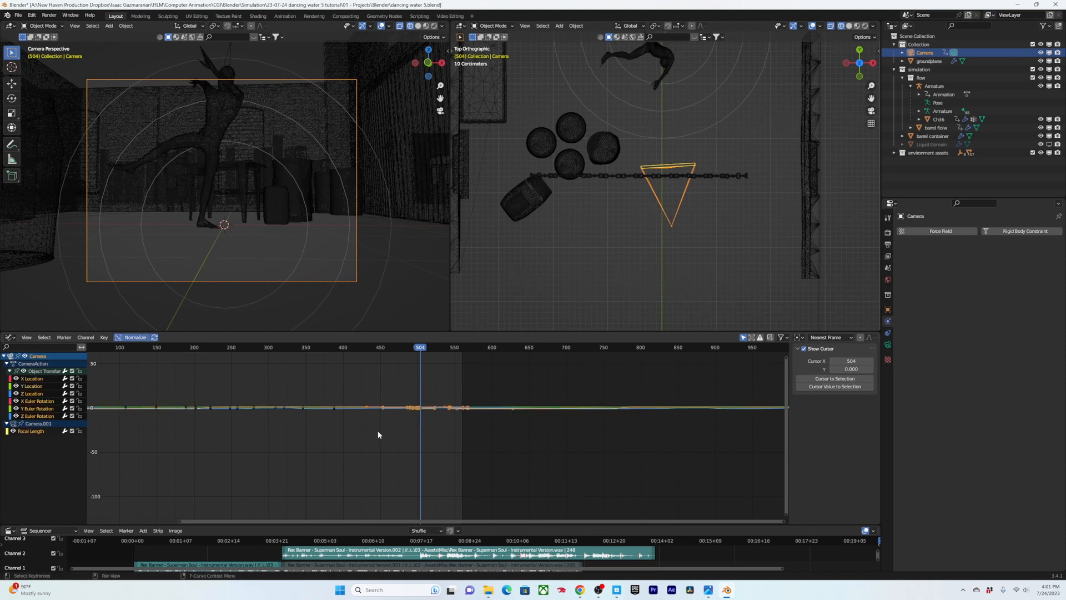
pyautogui.press('KP_Decimal')
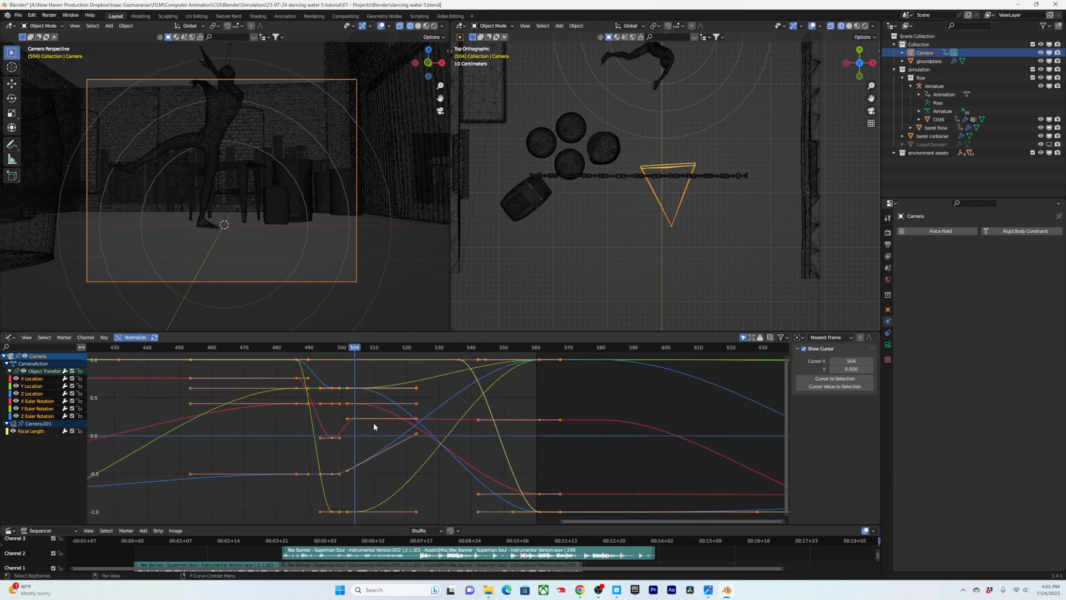
# Step: Examine the Bezier handles of the camera's location and rotation curves at frame 504, one curve at a time
pyautogui.click(356, 418)
pyautogui.click(356, 389)
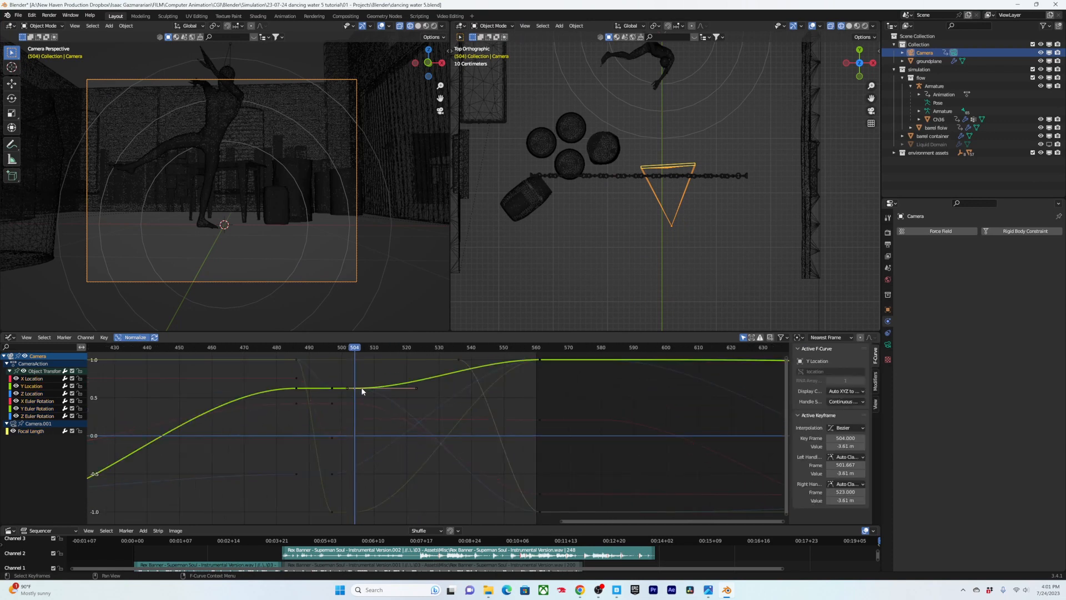
pyautogui.click(416, 388)
pyautogui.click(356, 510)
pyautogui.click(354, 435)
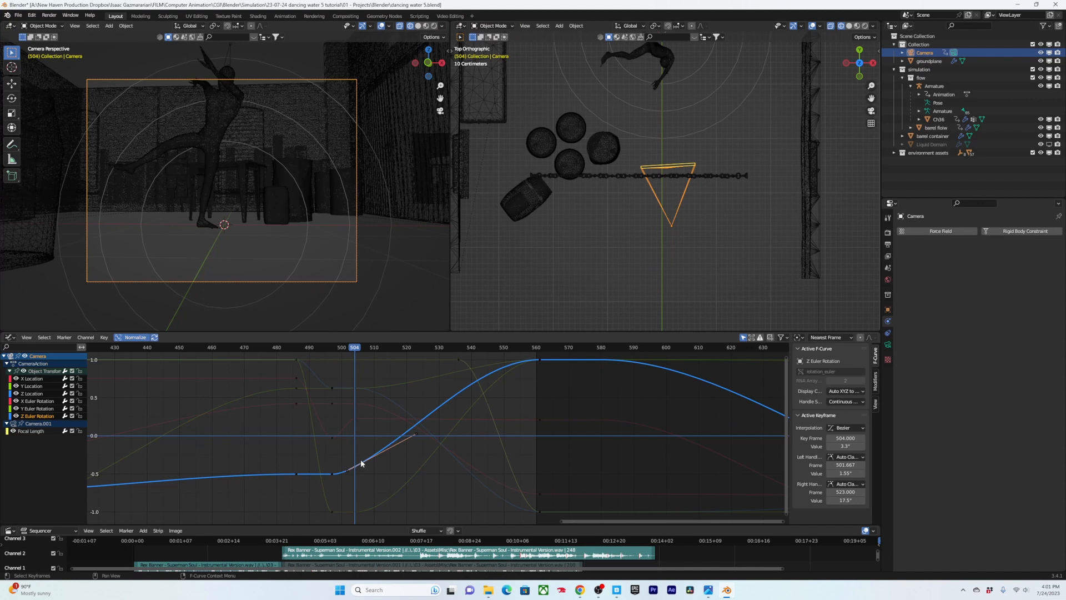
pyautogui.click(355, 410)
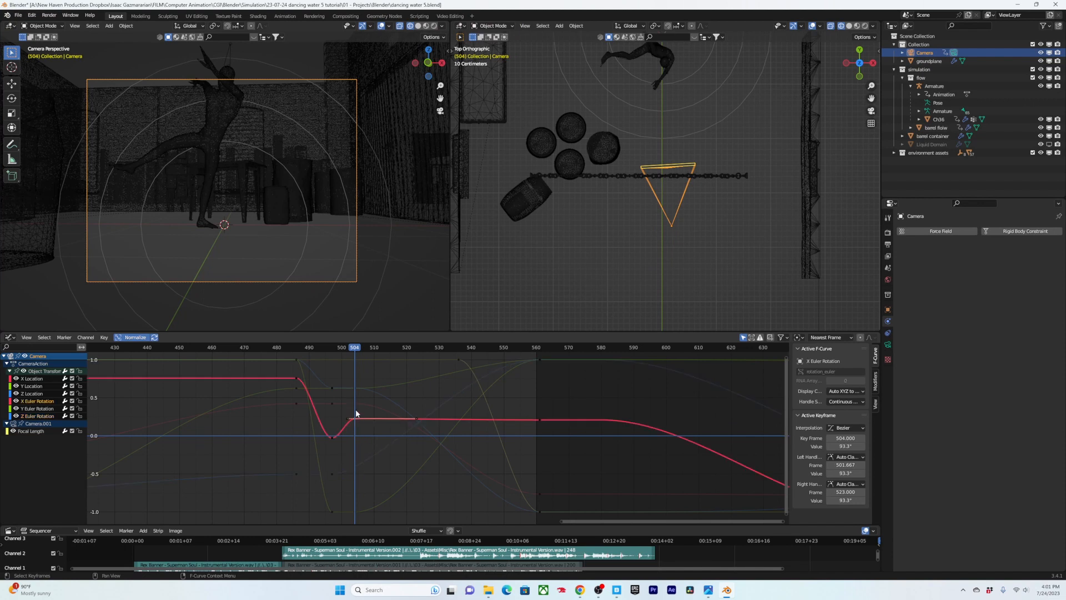
pyautogui.click(361, 395)
pyautogui.click(357, 404)
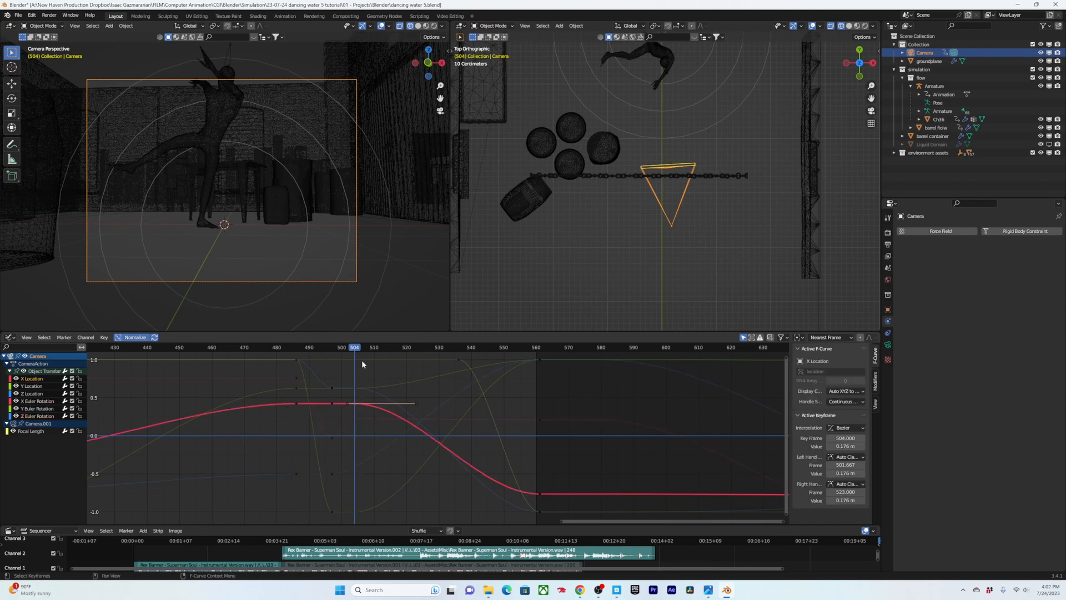
# Step: Try scaling the handles of all the camera's frame 504 keyframes along the time axis
pyautogui.moveTo(362, 363); pyautogui.dragTo(346, 524)
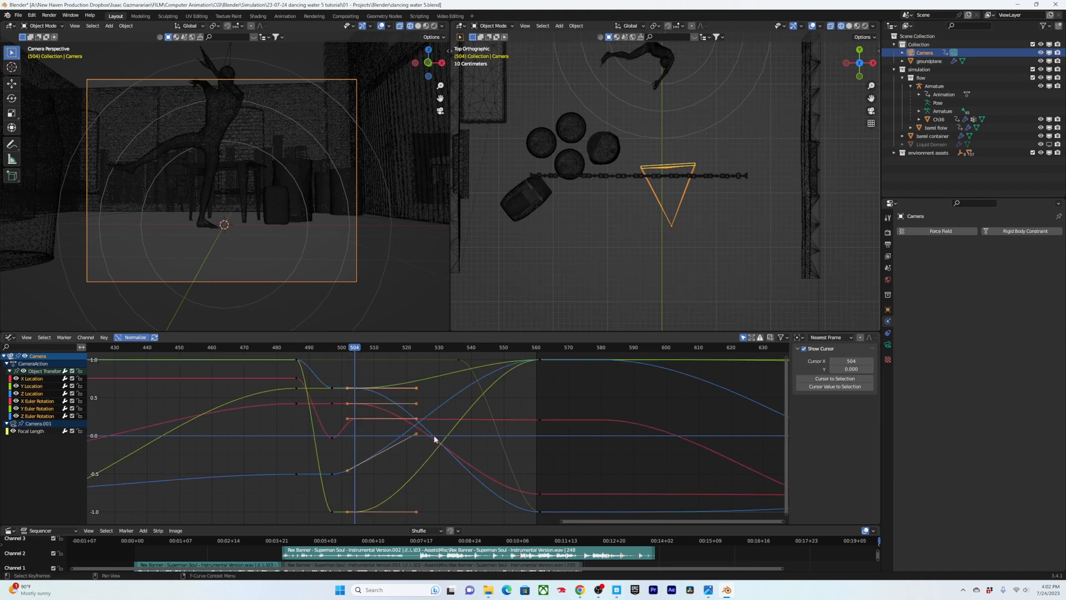
pyautogui.scroll(-1, 429, 479)
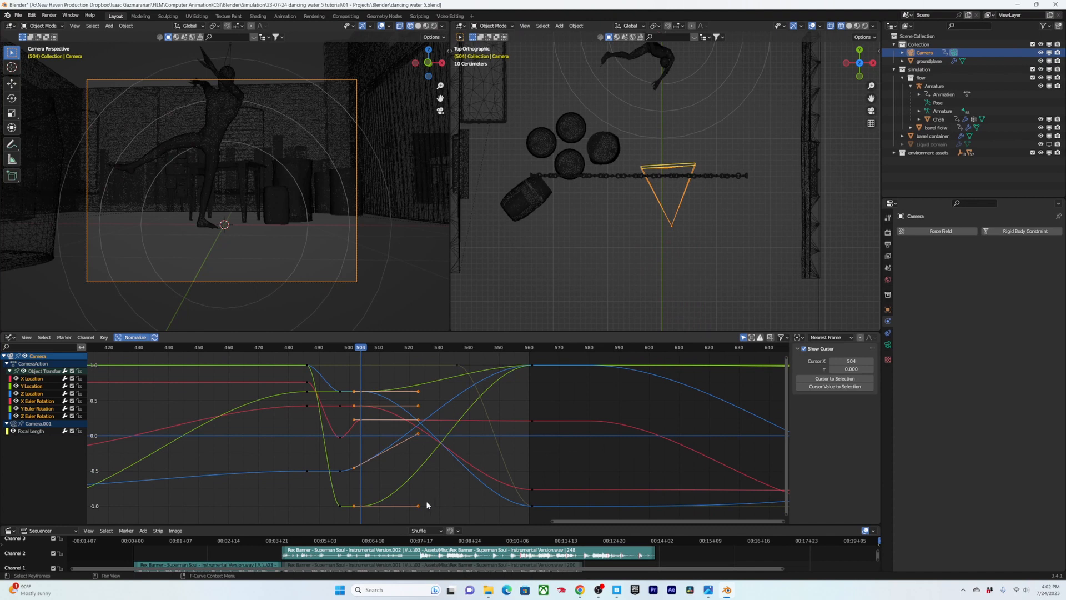
pyautogui.moveTo(346, 516); pyautogui.dragTo(359, 380)
pyautogui.press('s')
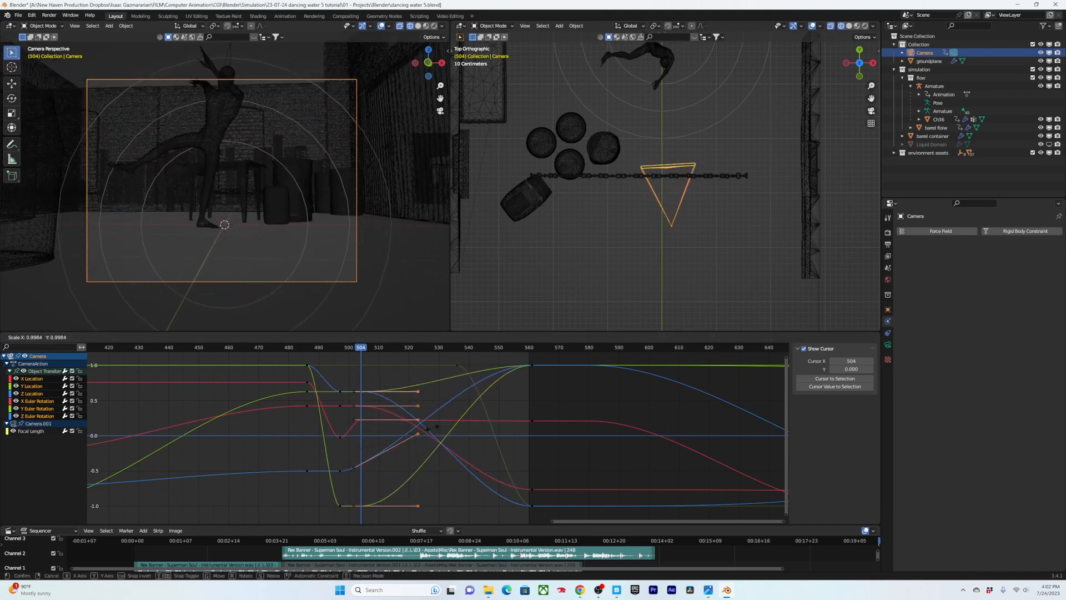
pyautogui.press('x')
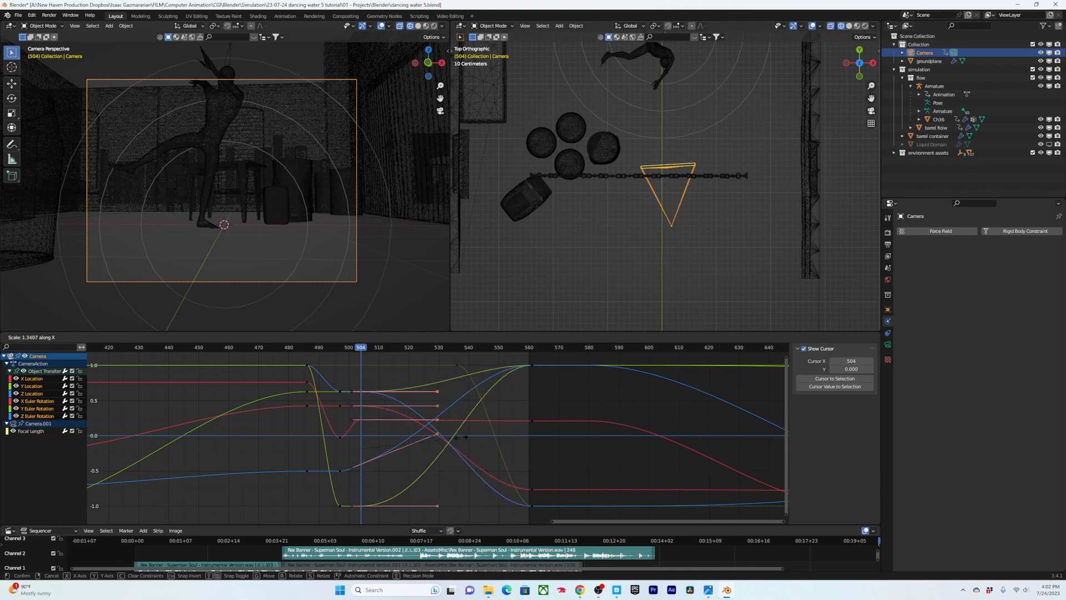
pyautogui.rightClick(466, 443)
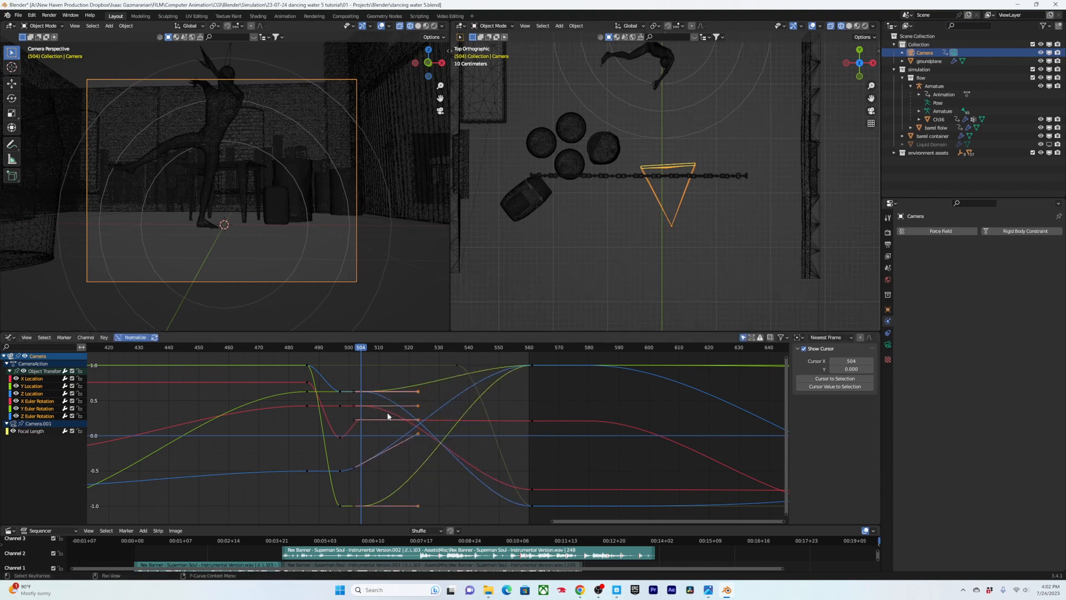
# Step: Save the project and try shifting the camera's frame 504 keyframes about 6 frames forward along the time axis
pyautogui.hotkey('ctrl', 's')
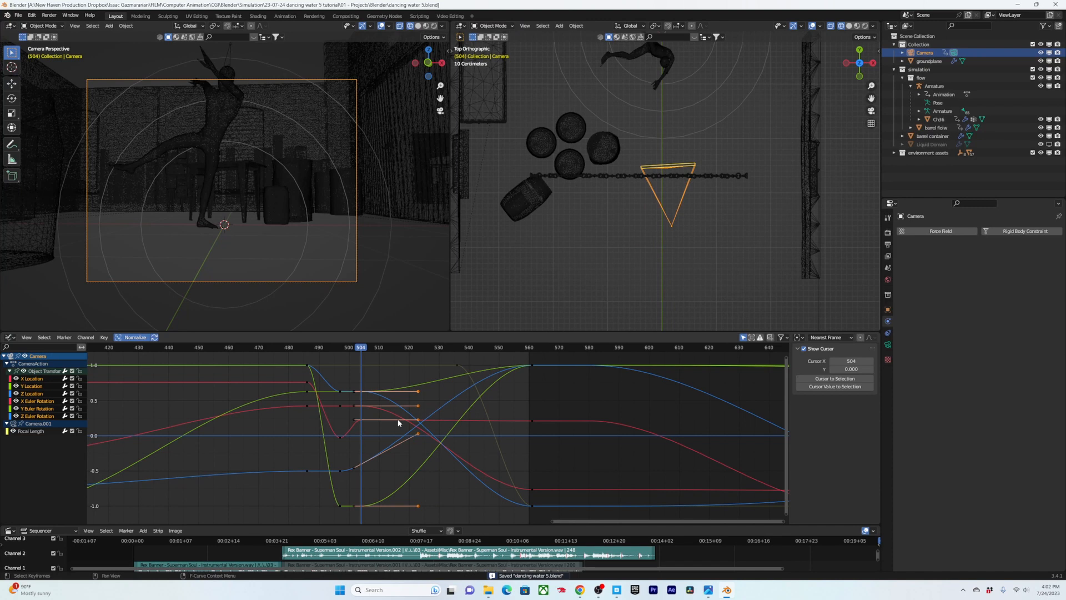
pyautogui.press('g')
pyautogui.press('x')
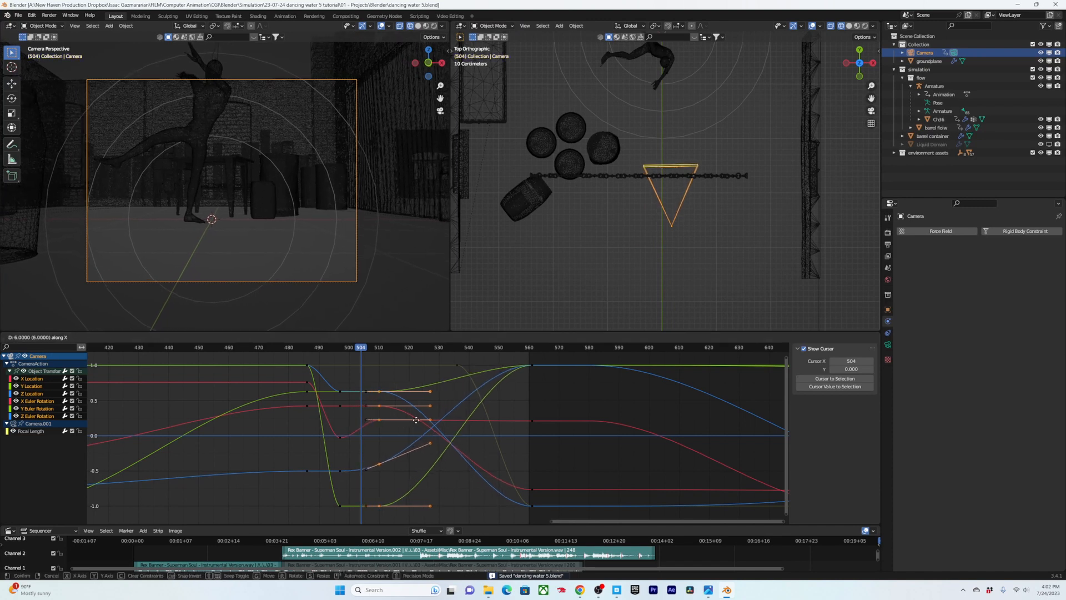
pyautogui.click(404, 420)
# Step: Lengthen the right handles of the camera's frame 504 keyframes along the time axis only and save the project
pyautogui.moveTo(376, 511); pyautogui.dragTo(355, 391)
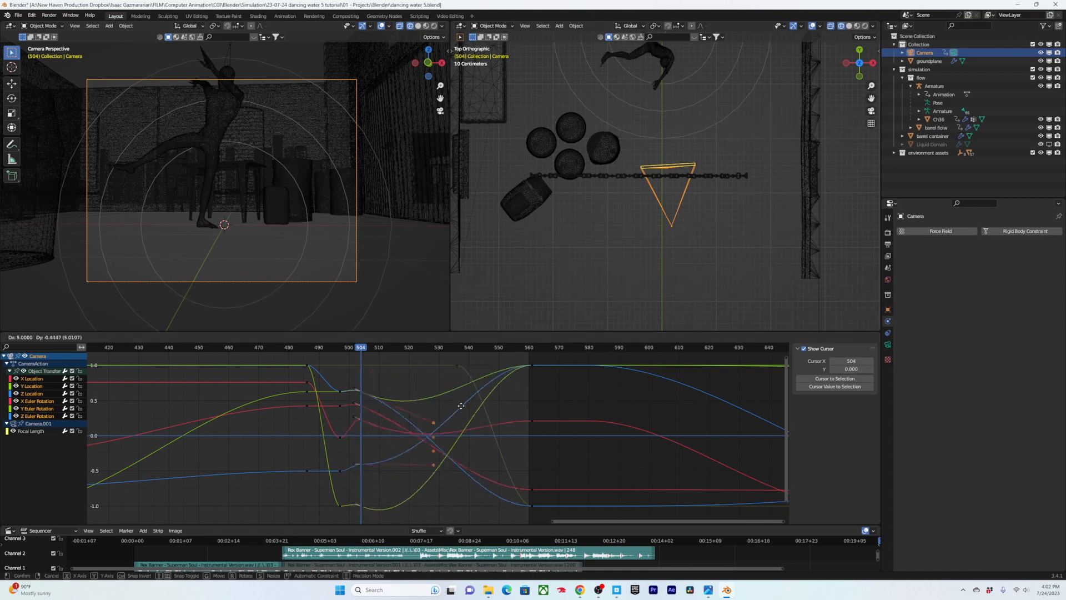
pyautogui.press('x')
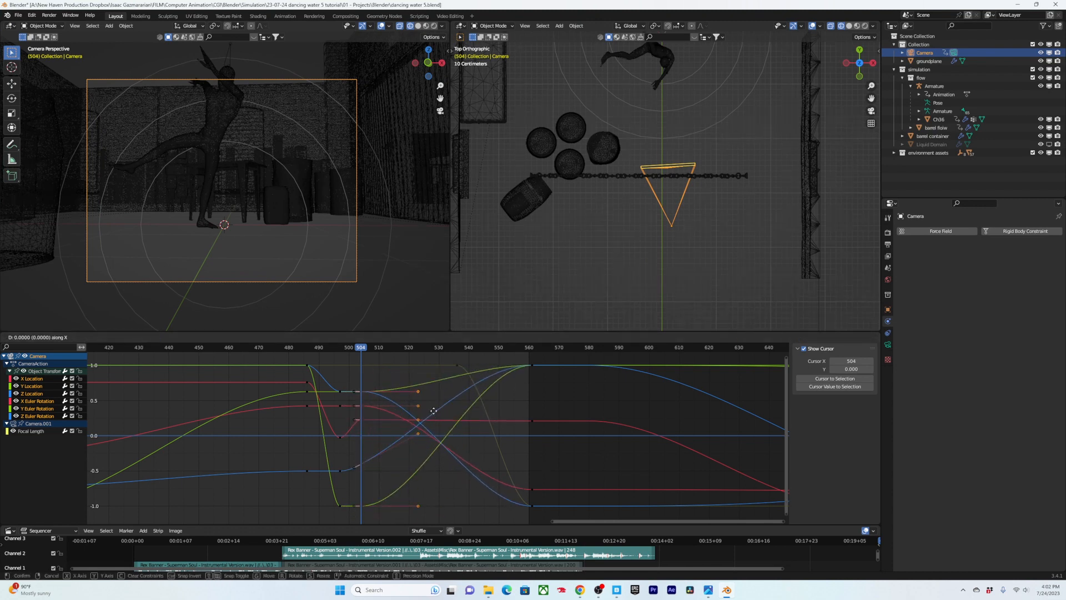
pyautogui.click(513, 416)
pyautogui.hotkey('ctrl', 's')
pyautogui.scroll(-2, 505, 417)
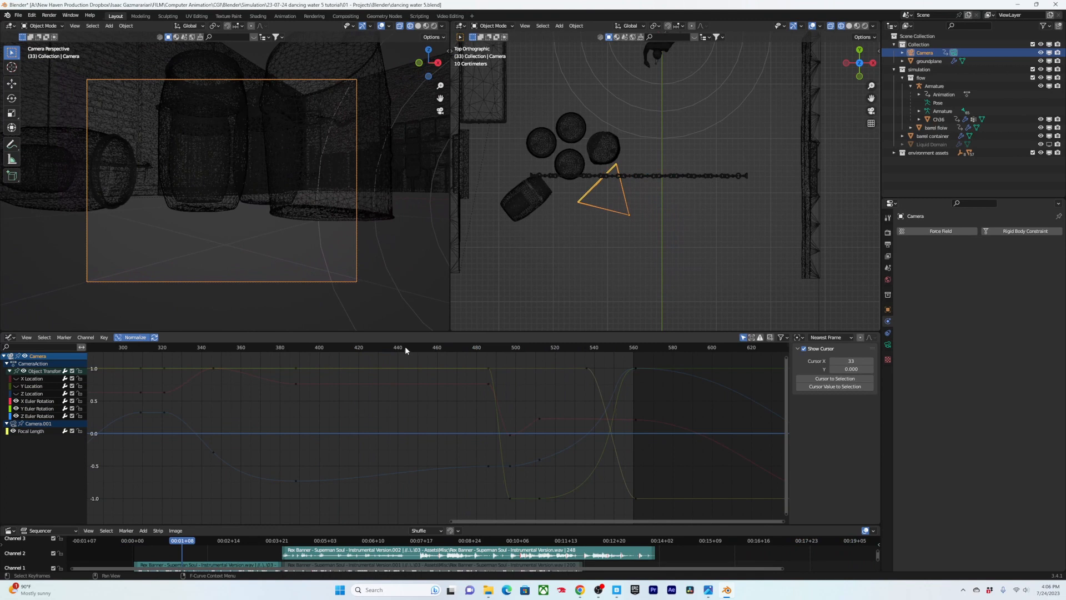
# Step: Check the camera view at frame 580 and the last camera keyframes in the Dope Sheet, saving the project
pyautogui.moveTo(404, 345); pyautogui.dragTo(673, 356)
pyautogui.hotkey('ctrl', 's')
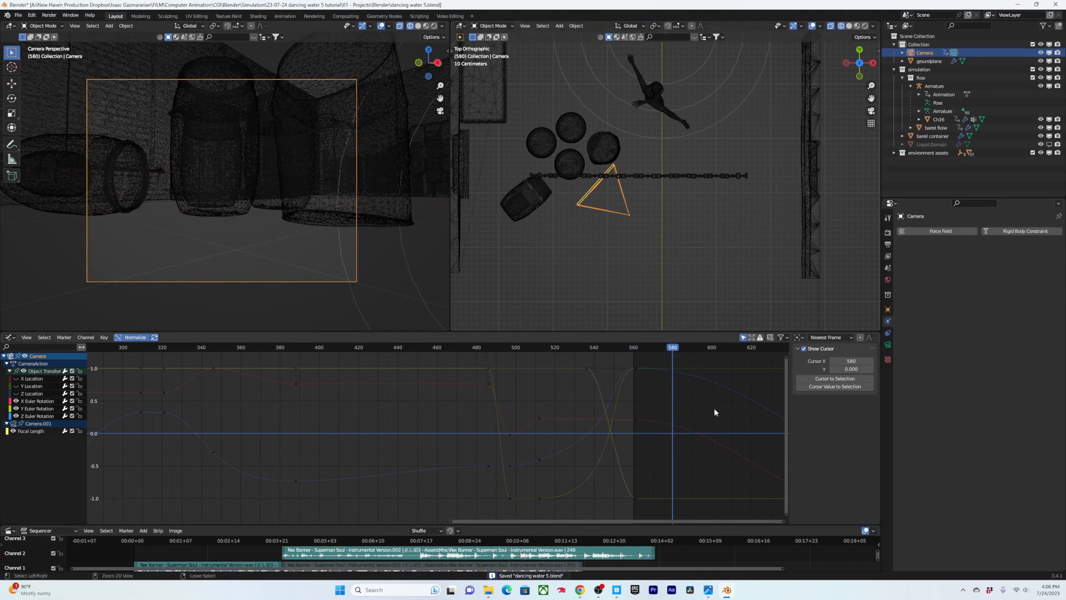
pyautogui.hotkey('ctrl', 'Tab')
pyautogui.moveTo(624, 425); pyautogui.dragTo(444, 431, button='middle')
pyautogui.scroll(-6, 407, 432)
pyautogui.scroll(8, 402, 429)
pyautogui.moveTo(371, 397); pyautogui.dragTo(428, 377, button='middle')
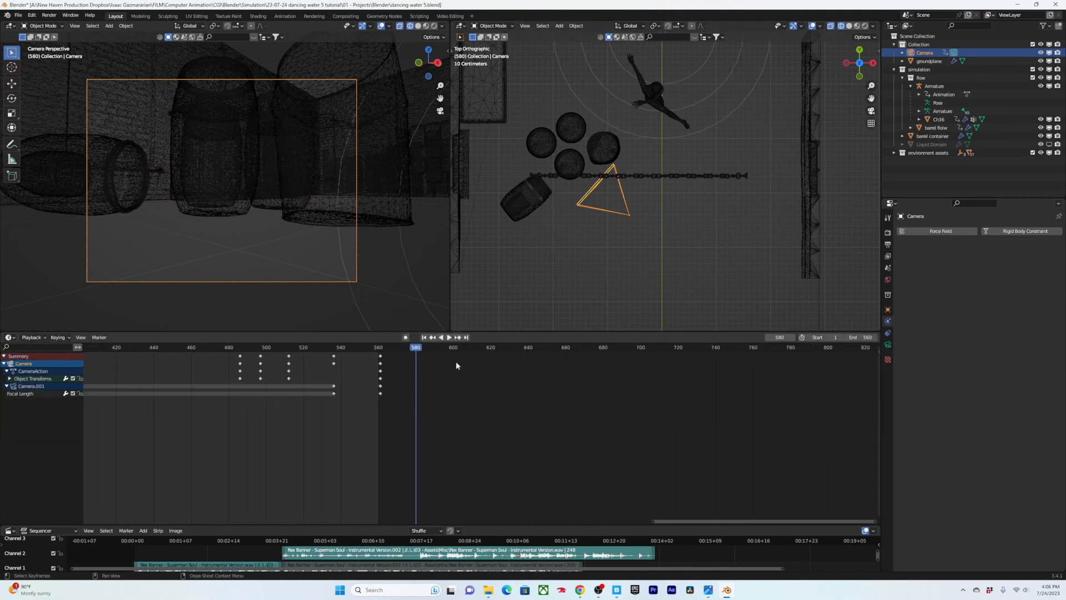
# Step: Set the scene's end frame to 580 and move the final camera keyframes to frame 581, checking the result in playback
pyautogui.click(889, 244)
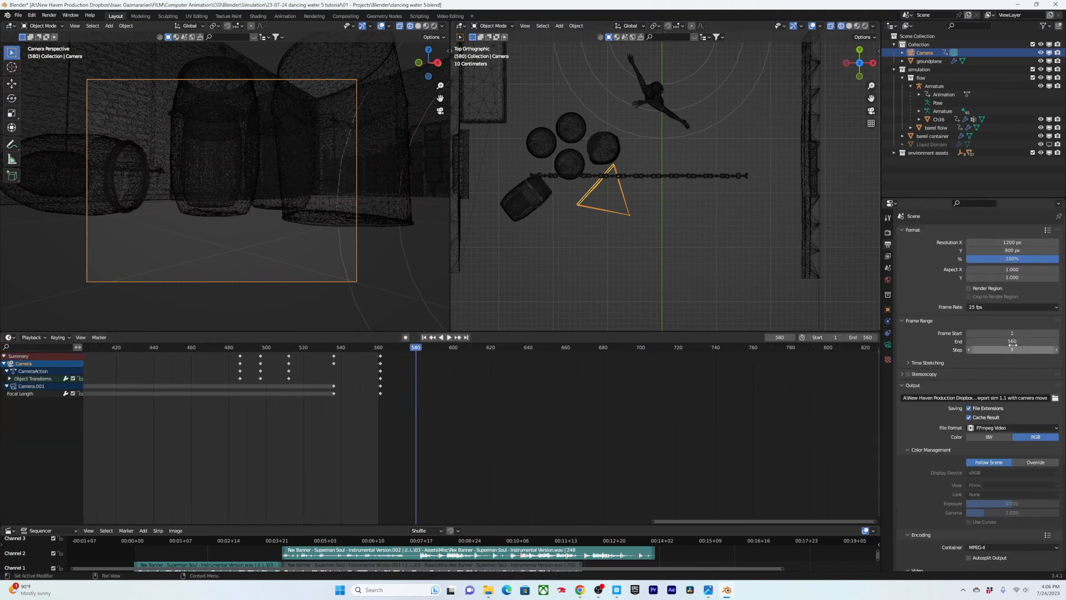
pyautogui.click(1012, 343)
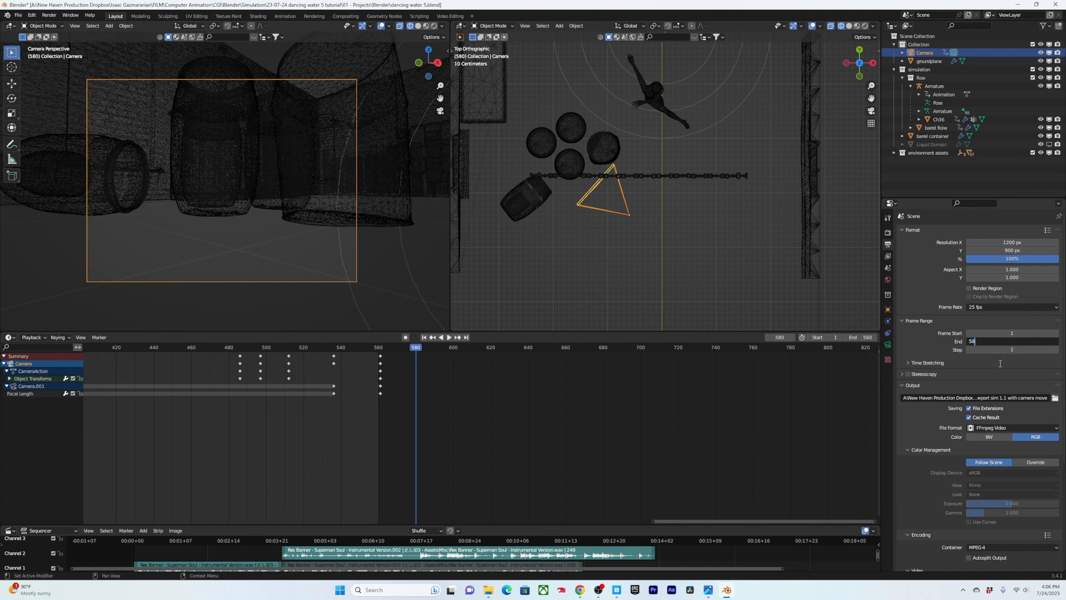
pyautogui.press('Return')
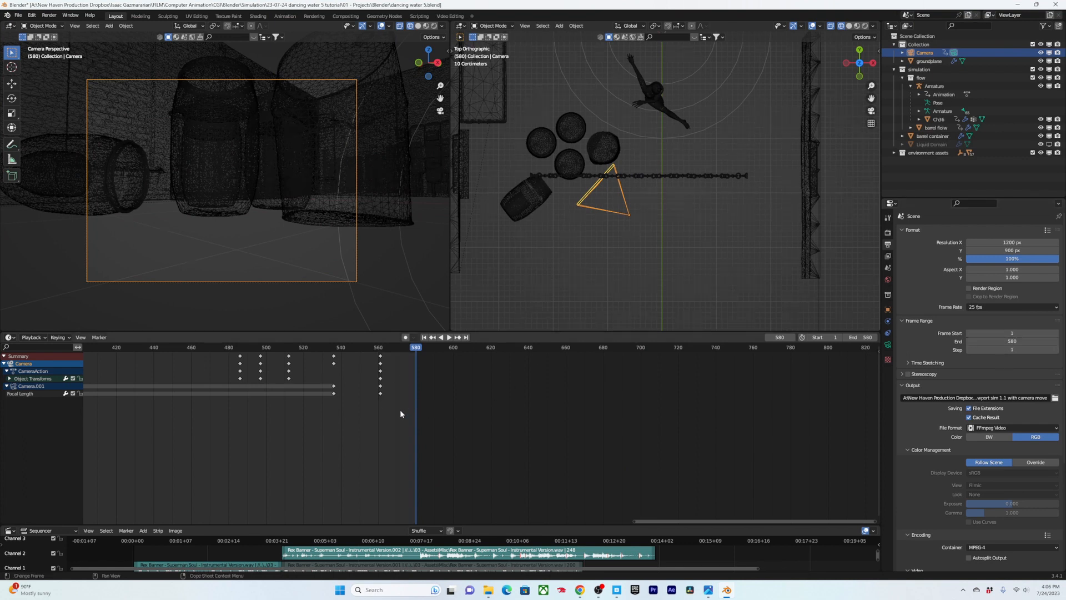
pyautogui.moveTo(400, 409); pyautogui.dragTo(199, 359)
pyautogui.press('g')
pyautogui.click(429, 366)
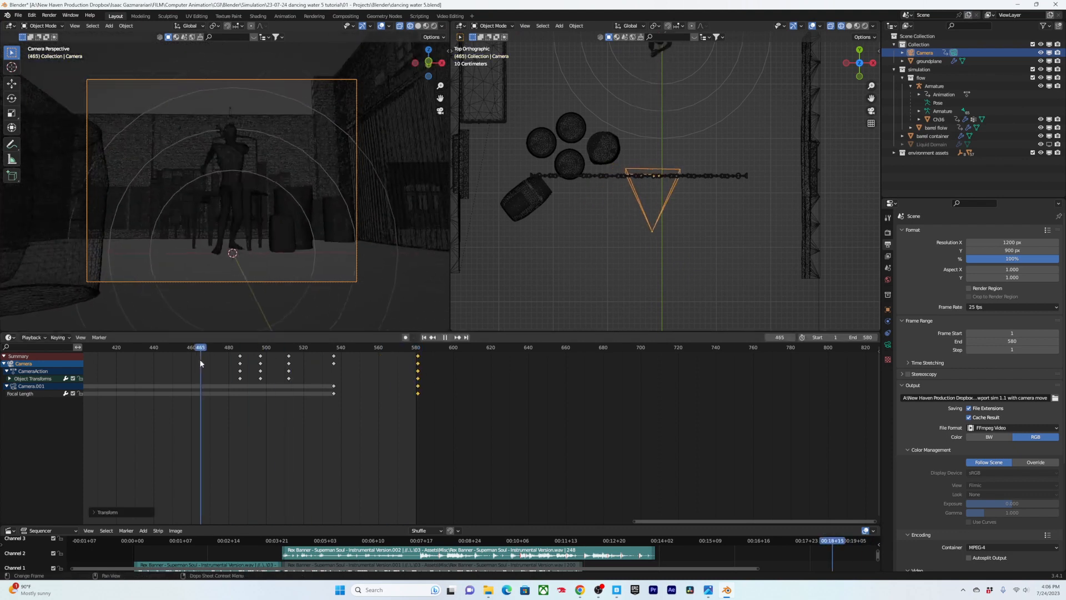
pyautogui.press('space')
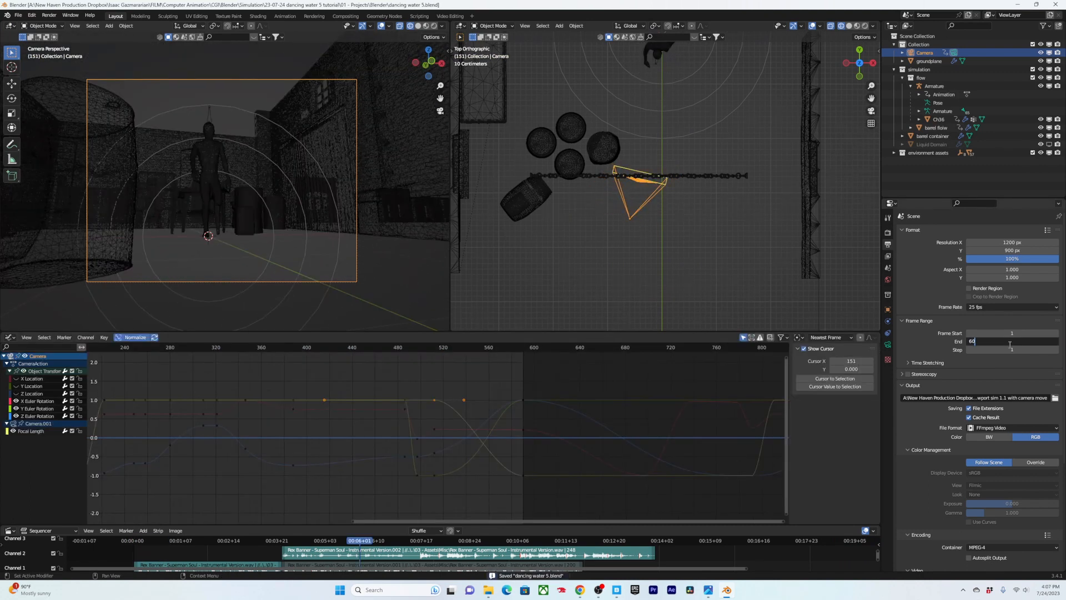
# Step: Set the scene's end frame to 600 and move the final camera keyframes to frame 601, checking the loop in playback
pyautogui.write('0')
pyautogui.press('Return')
pyautogui.hotkey('ctrl', 'Tab')
pyautogui.moveTo(561, 398); pyautogui.dragTo(481, 401, button='middle')
pyautogui.moveTo(386, 415); pyautogui.dragTo(334, 350)
pyautogui.moveTo(334, 350); pyautogui.dragTo(333, 350)
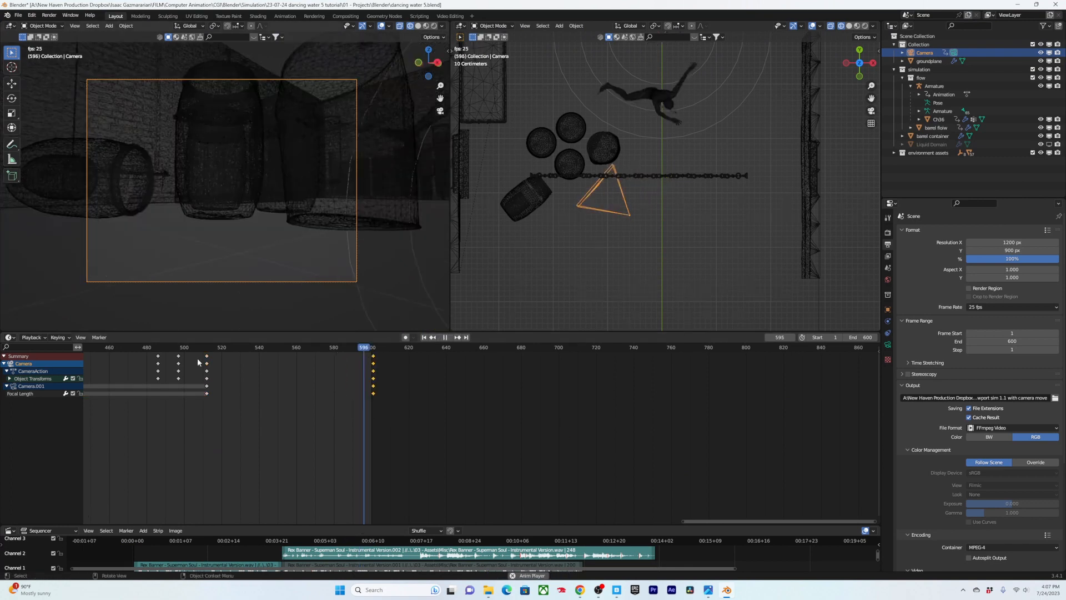
pyautogui.scroll(-10, 261, 417)
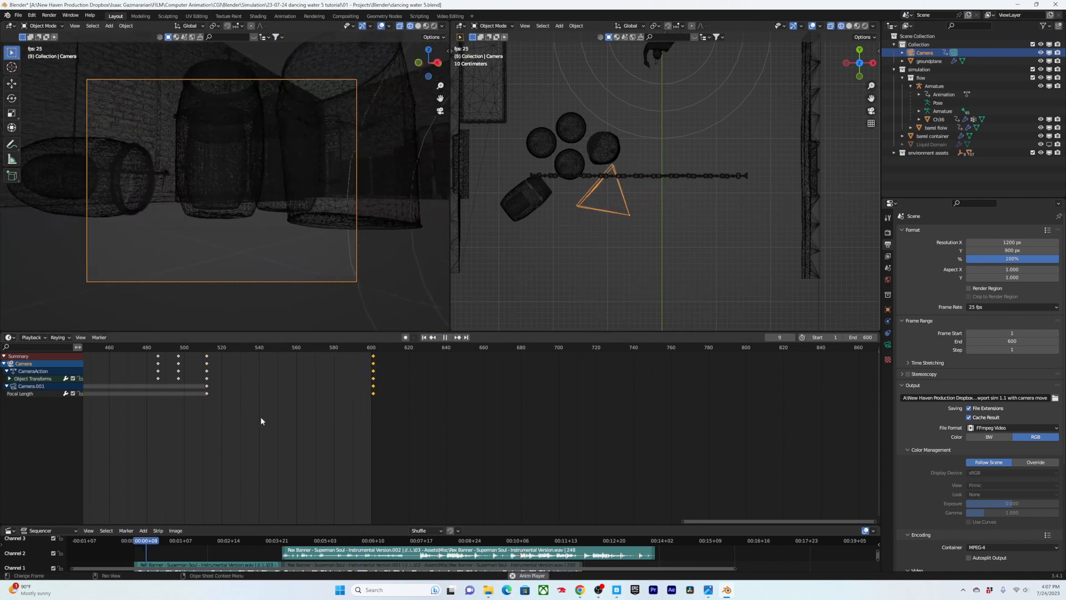
# Step: Review the camera animation around frames 55 to 205 by scrubbing and playback, and save the project
pyautogui.press('space')
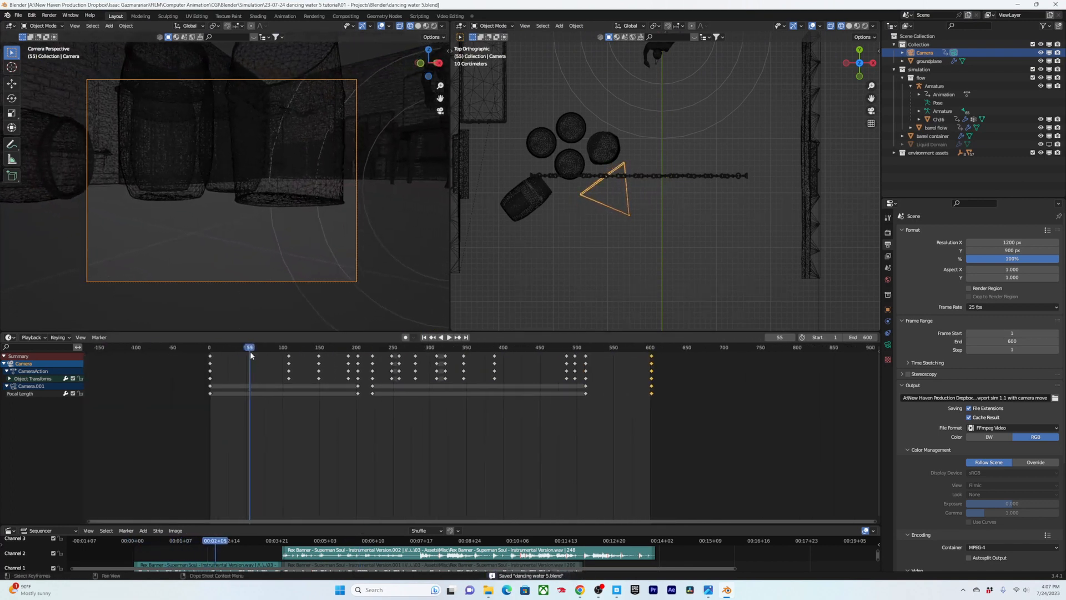
pyautogui.moveTo(250, 350); pyautogui.dragTo(356, 360)
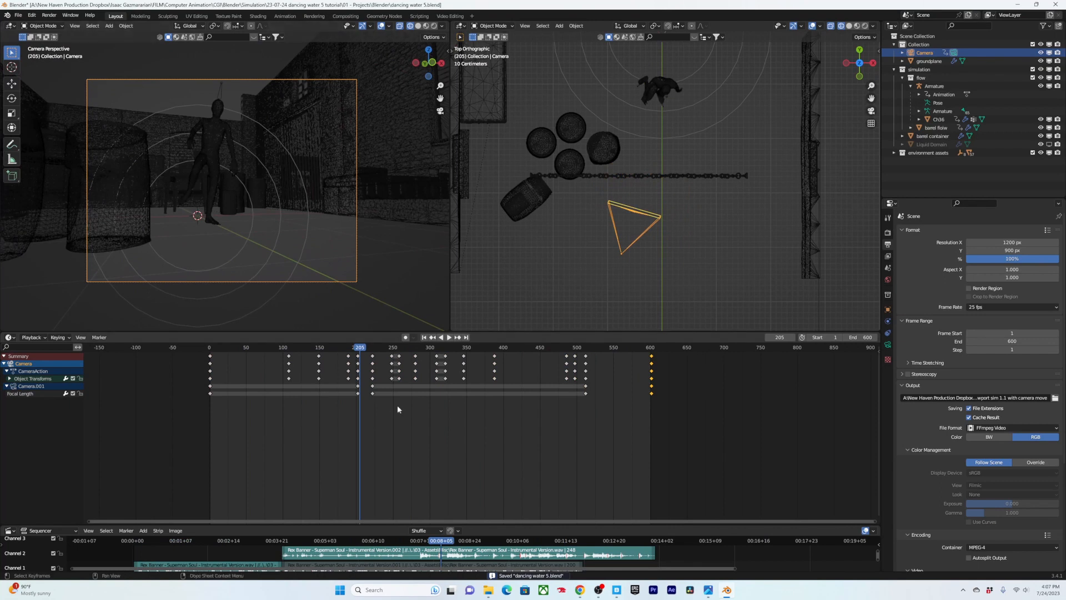
pyautogui.scroll(3, 377, 432)
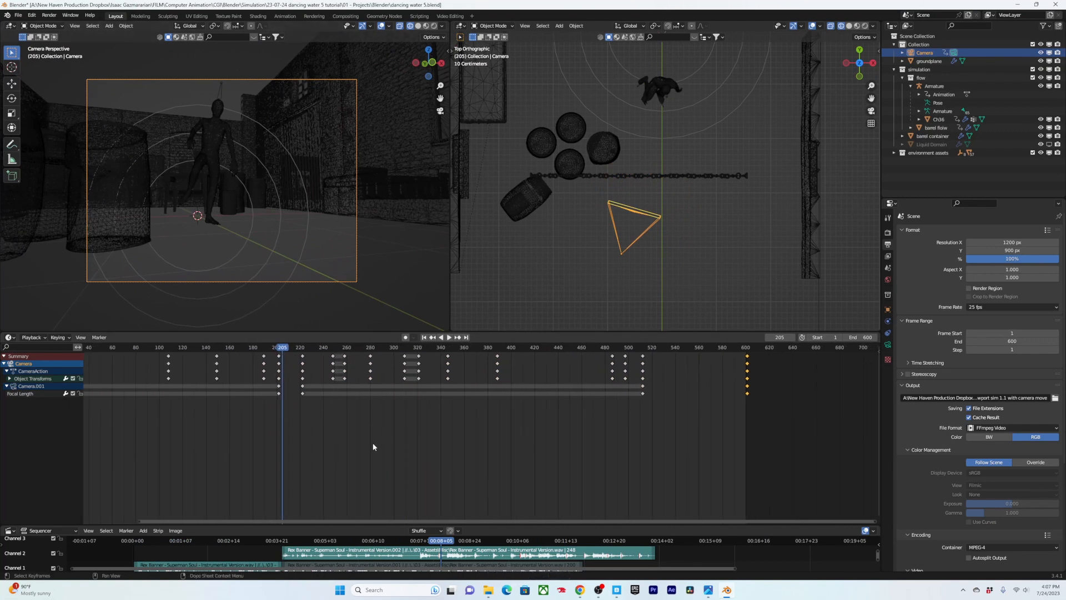
pyautogui.click(278, 351)
pyautogui.press('space')
pyautogui.hotkey('ctrl', 's')
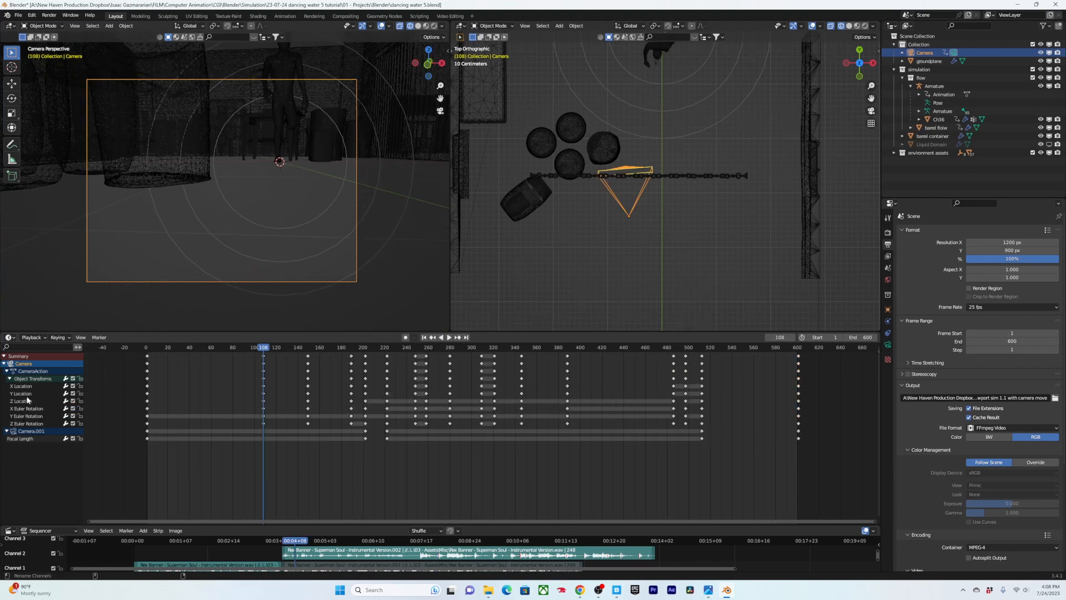
pyautogui.hotkey('ctrl', 's')
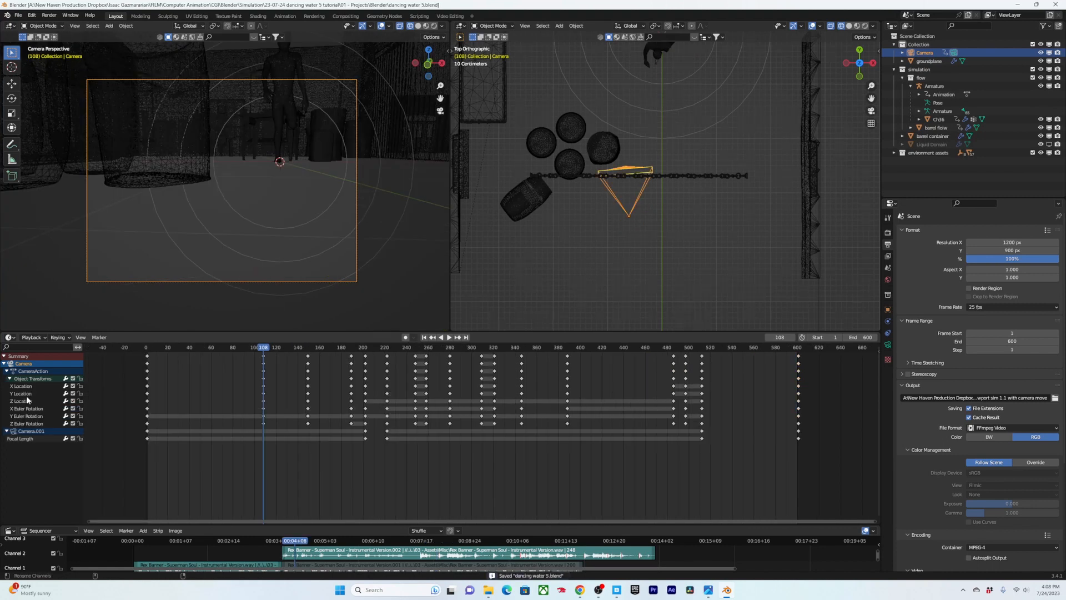
# Step: Switch to the Graph Editor, bring the full animation range into view, and make the camera's X Euler Rotation curve active
pyautogui.hotkey('ctrl', 'Tab')
pyautogui.click(28, 380)
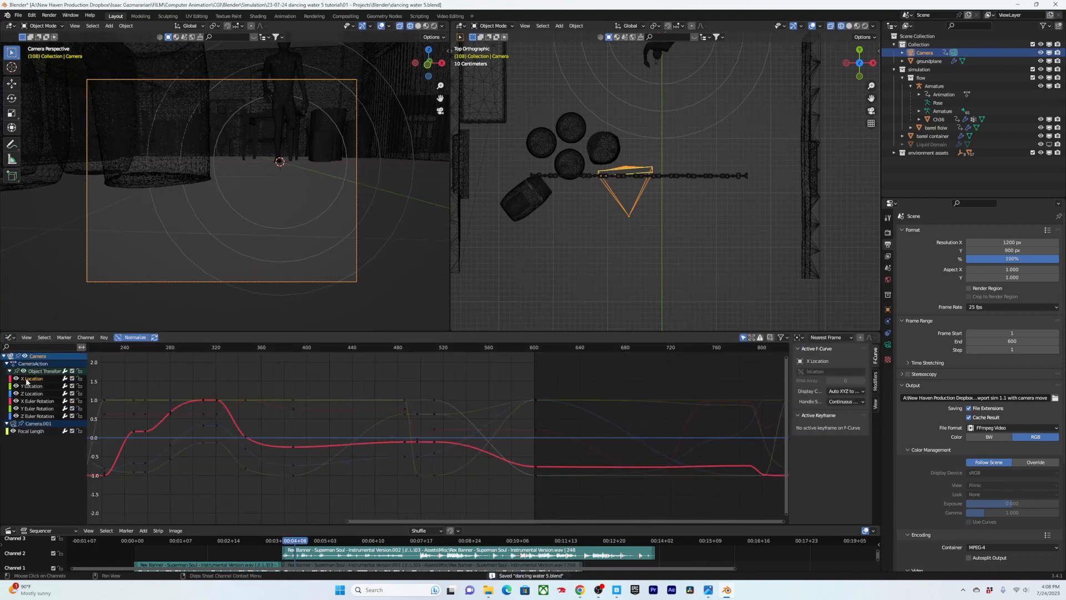
pyautogui.scroll(-6, 292, 420)
pyautogui.scroll(2, 292, 419)
pyautogui.moveTo(293, 419); pyautogui.dragTo(467, 419, button='middle')
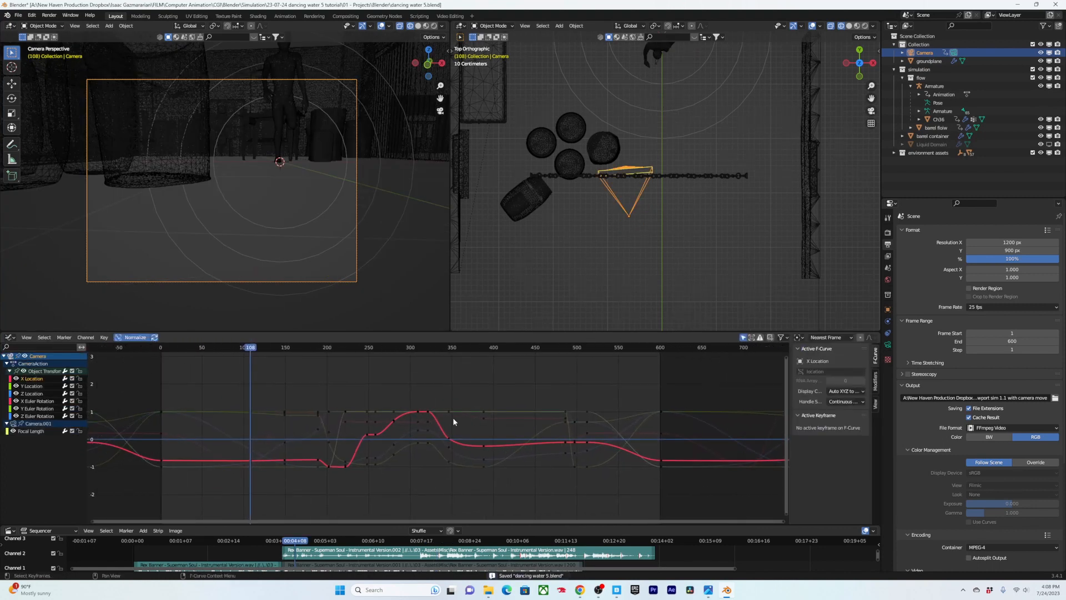
pyautogui.click(33, 402)
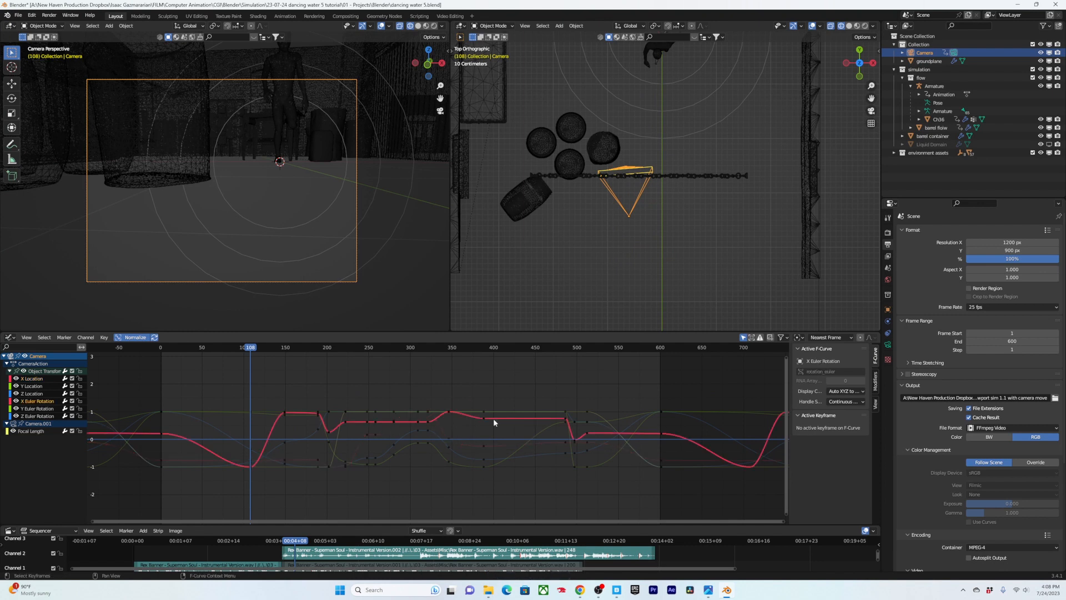
# Step: Add a Noise modifier with scale 10 to the camera's X Euler Rotation curve and save the project
pyautogui.click(876, 382)
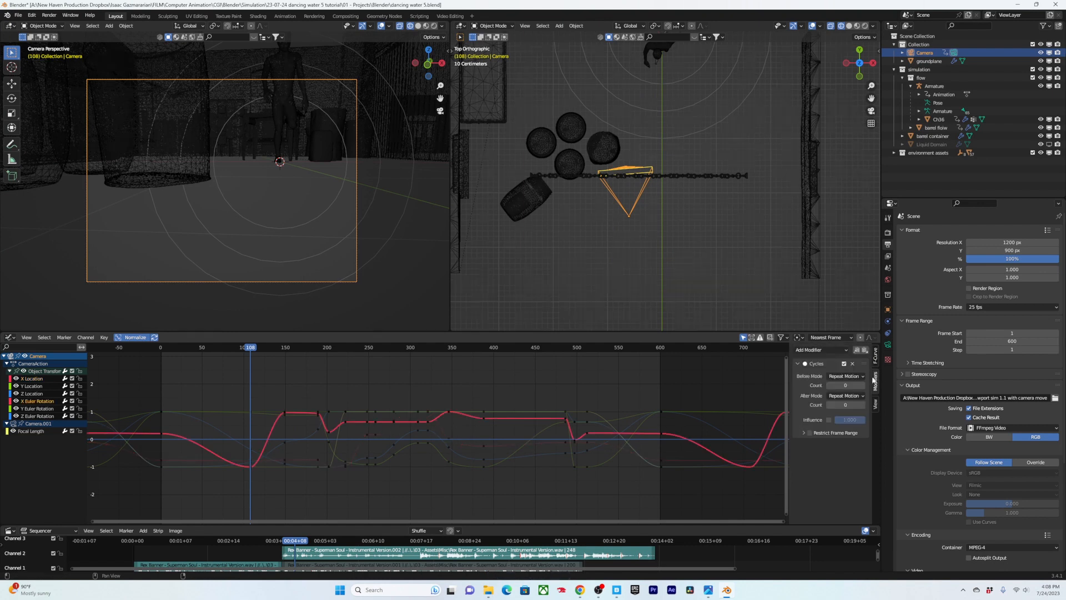
pyautogui.click(818, 357)
pyautogui.click(811, 400)
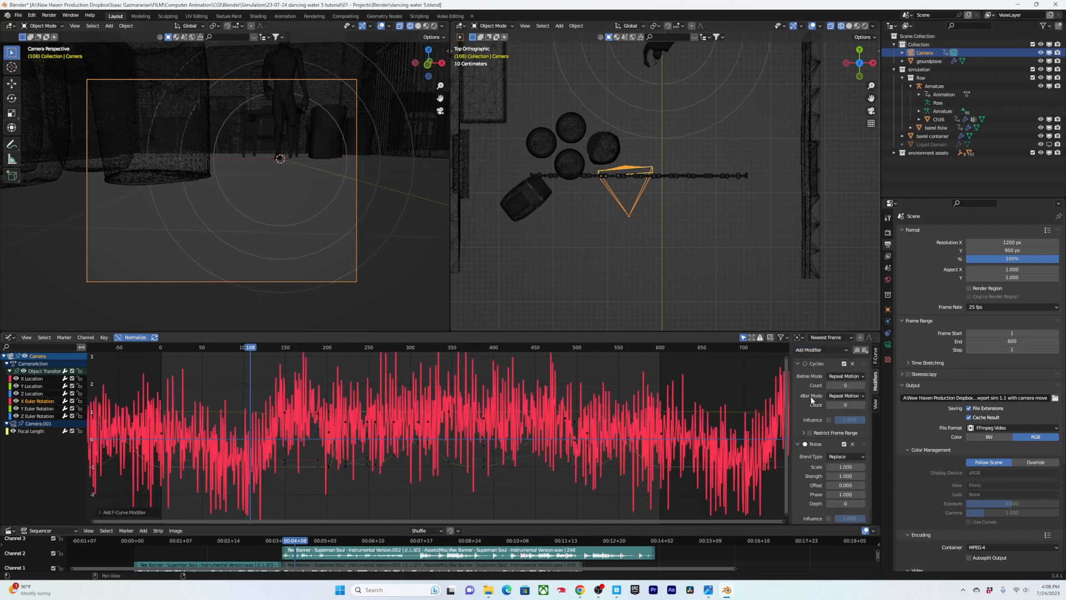
pyautogui.moveTo(844, 467); pyautogui.dragTo(845, 467)
pyautogui.write('10')
pyautogui.press('Return')
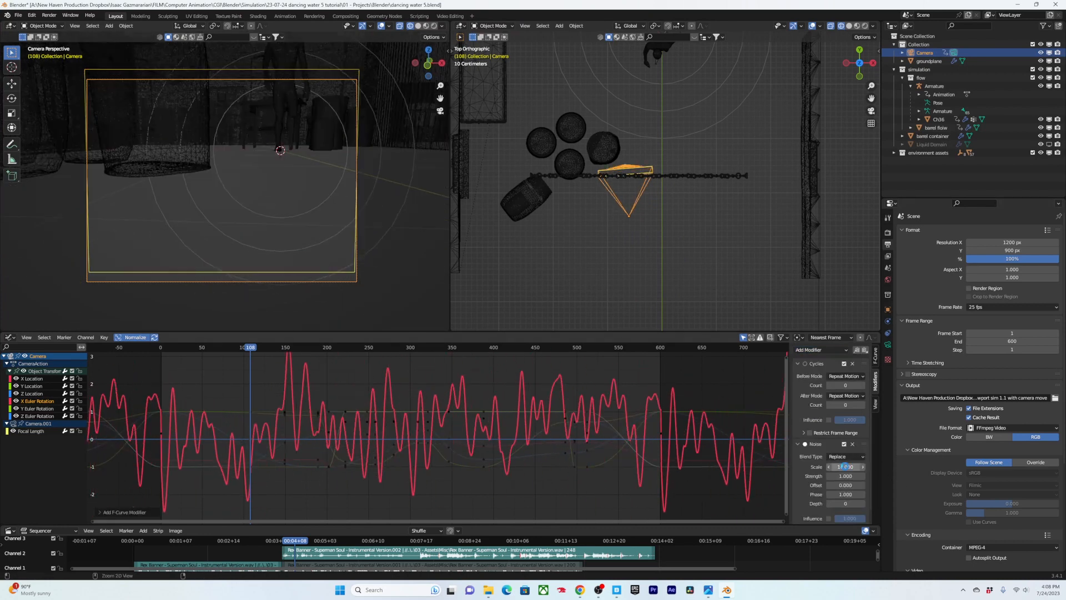
pyautogui.hotkey('ctrl', 's')
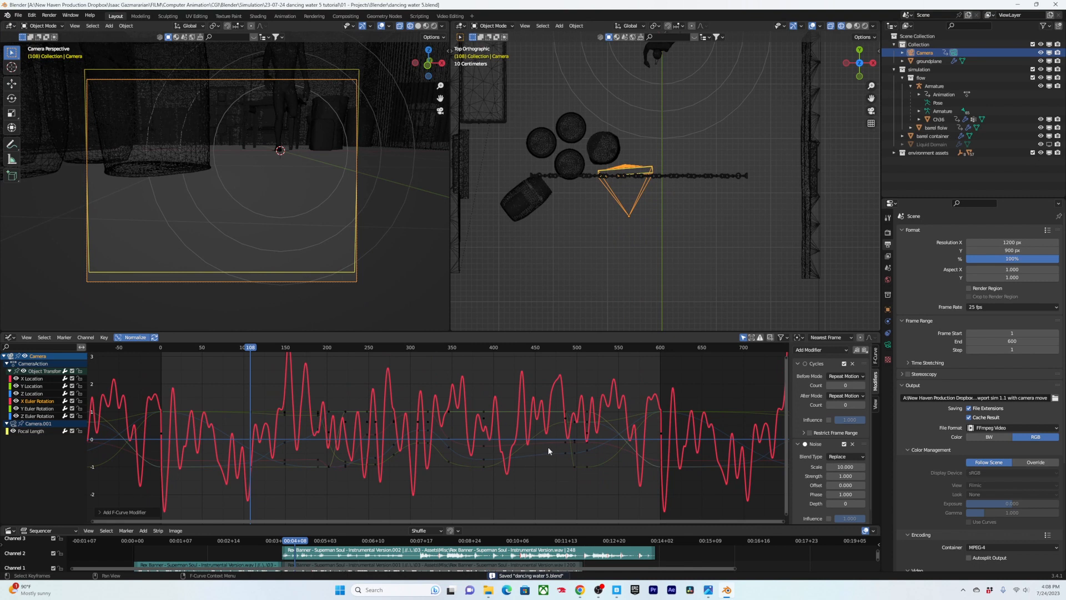
# Step: Set the X Euler Rotation noise strength to 0.1 and check the camera shake in playback
pyautogui.moveTo(457, 428); pyautogui.dragTo(514, 420, button='middle')
pyautogui.moveTo(514, 420); pyautogui.dragTo(505, 430, button='middle')
pyautogui.scroll(-2, 505, 431)
pyautogui.press('space')
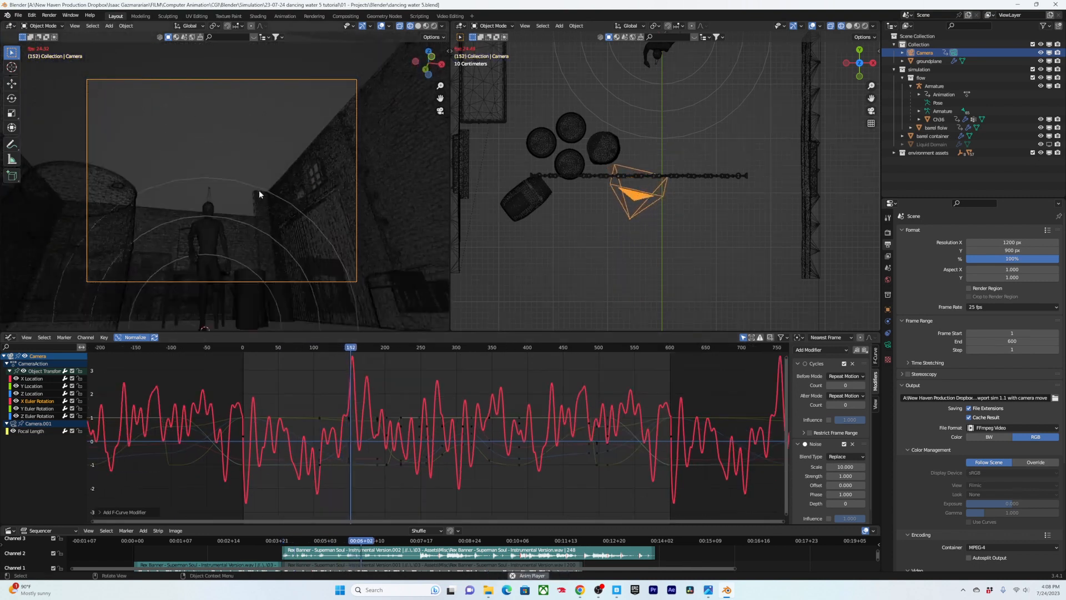
pyautogui.moveTo(842, 475); pyautogui.dragTo(822, 476)
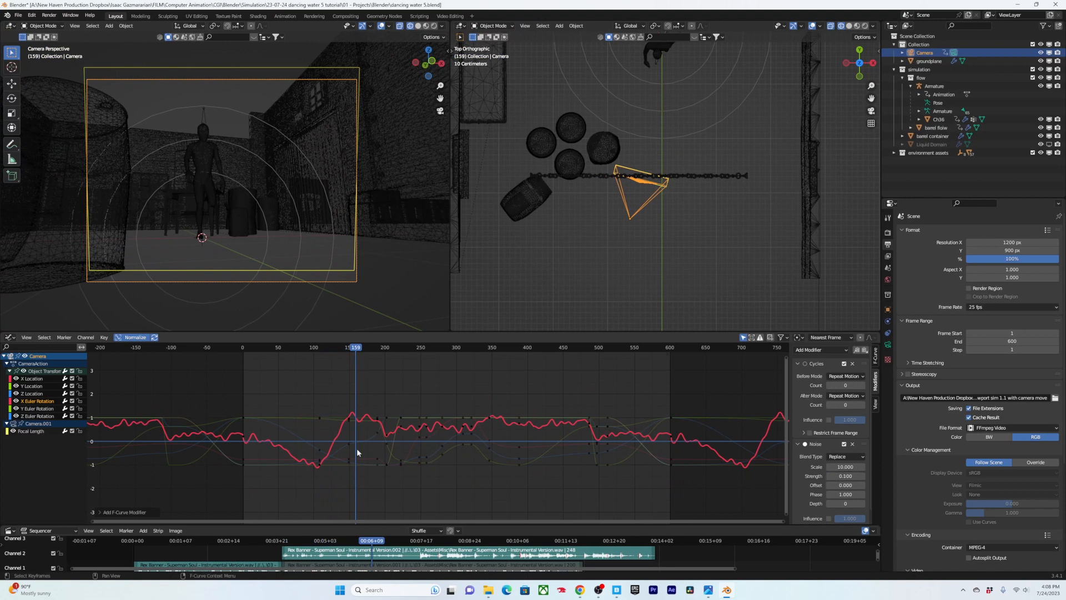
pyautogui.press('space')
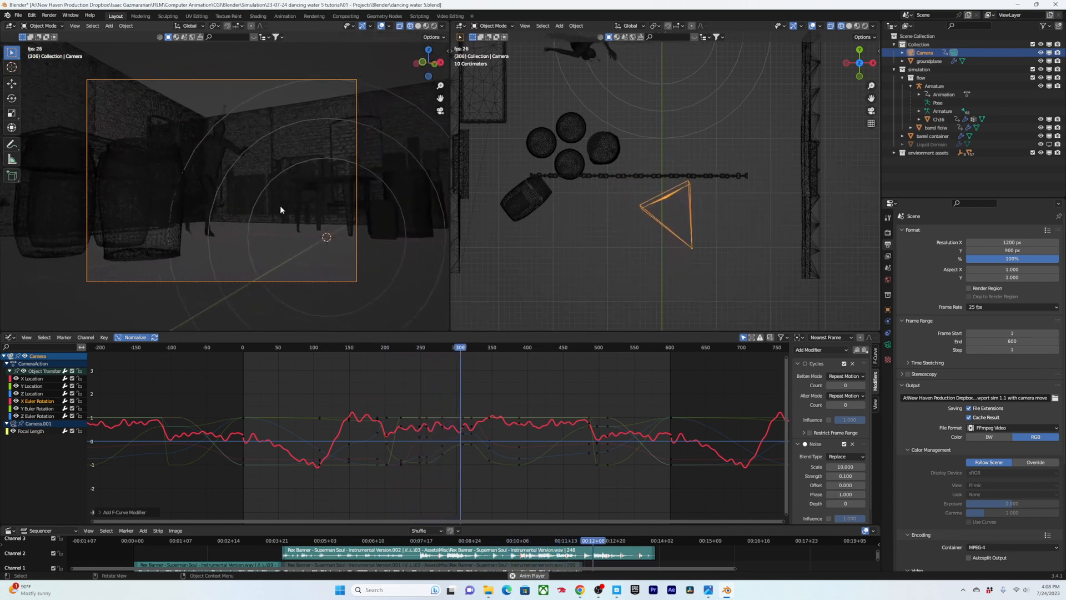
pyautogui.press('space')
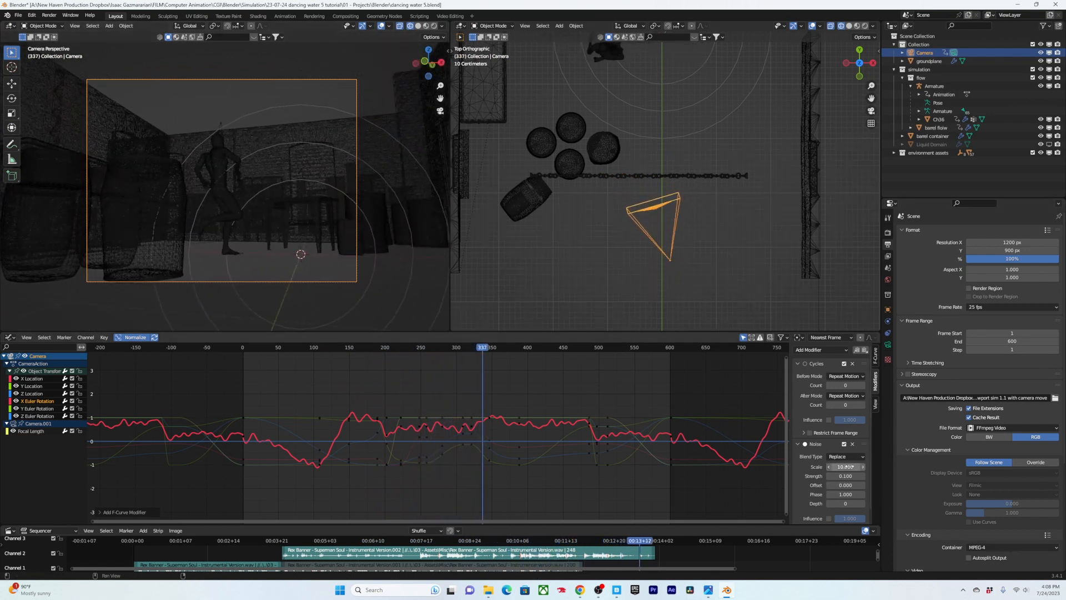
# Step: Set the X Euler Rotation noise scale to 12.6 and check the camera shake in playback from the start
pyautogui.moveTo(845, 467); pyautogui.dragTo(860, 467)
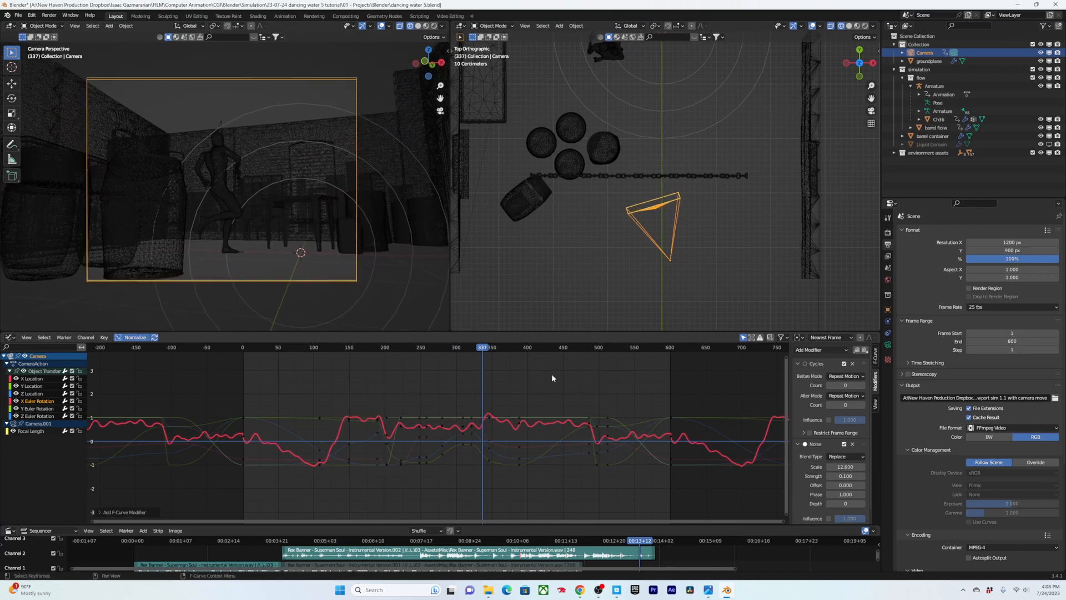
pyautogui.moveTo(457, 348); pyautogui.dragTo(244, 349)
pyautogui.press('space')
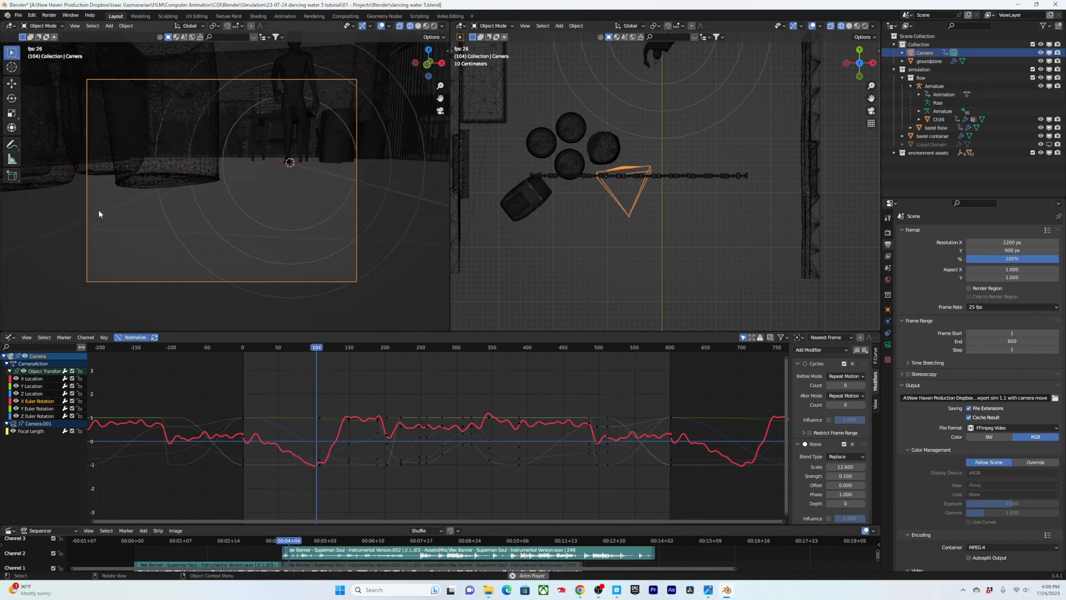
pyautogui.press('space')
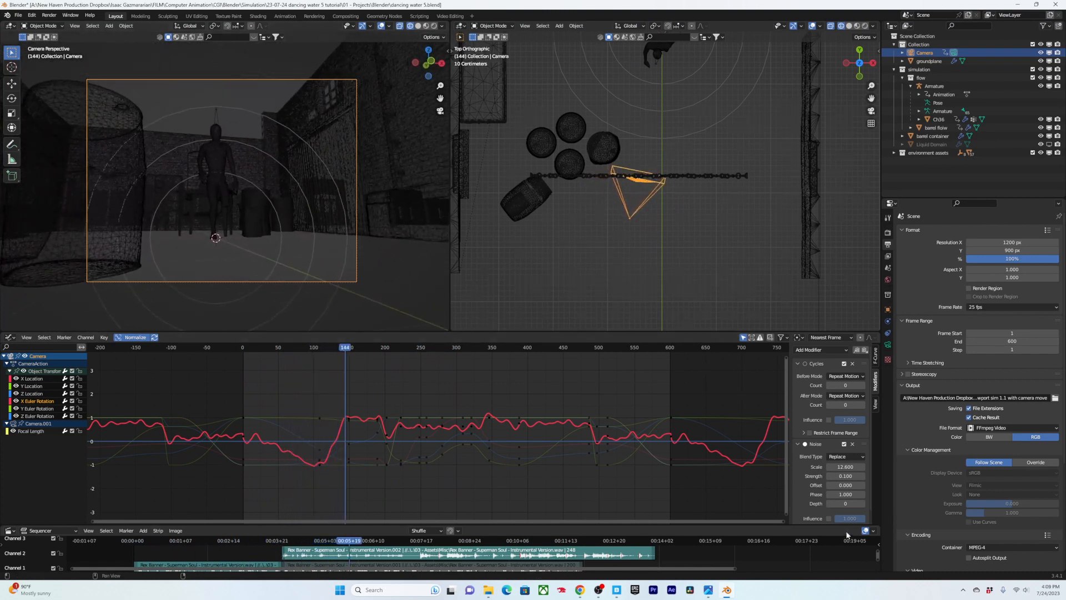
# Step: Restrict the X Euler Rotation noise to a frame range starting at frame 190
pyautogui.scroll(-1, 809, 490)
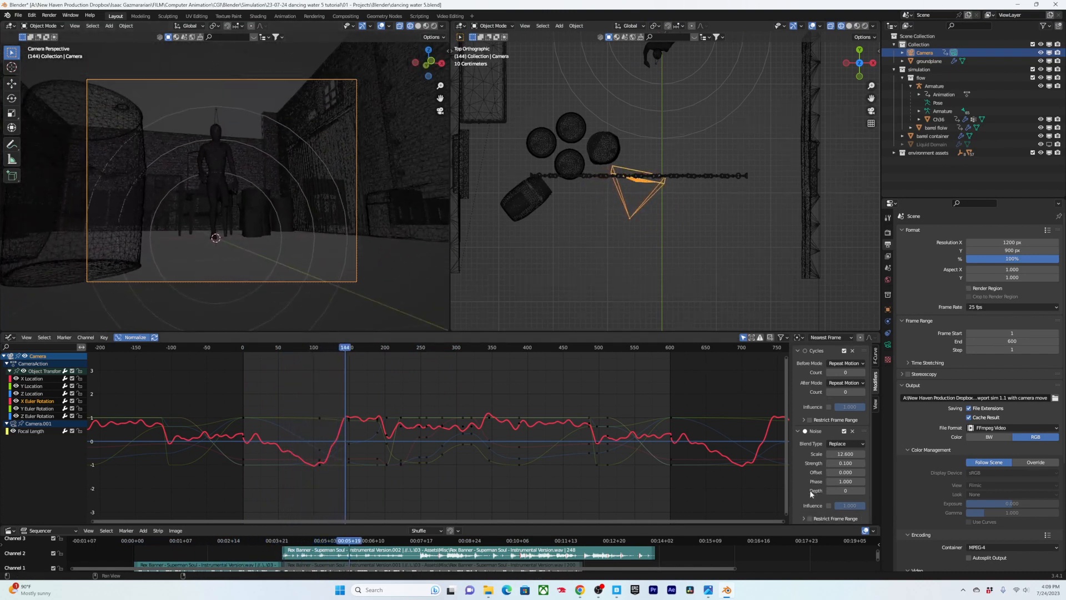
pyautogui.click(810, 520)
pyautogui.click(804, 519)
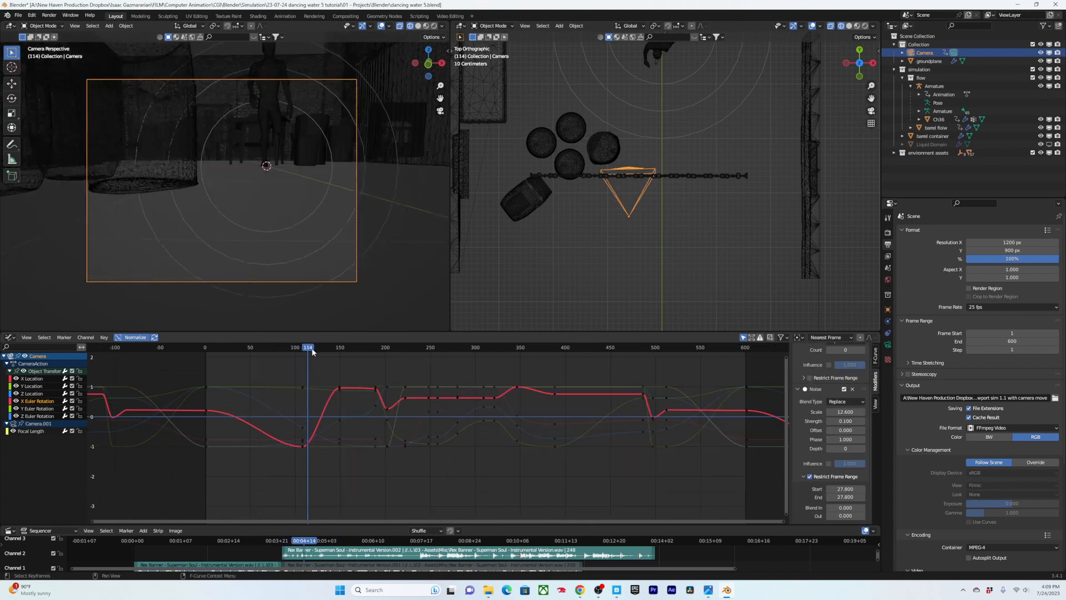
pyautogui.moveTo(311, 350); pyautogui.dragTo(377, 354)
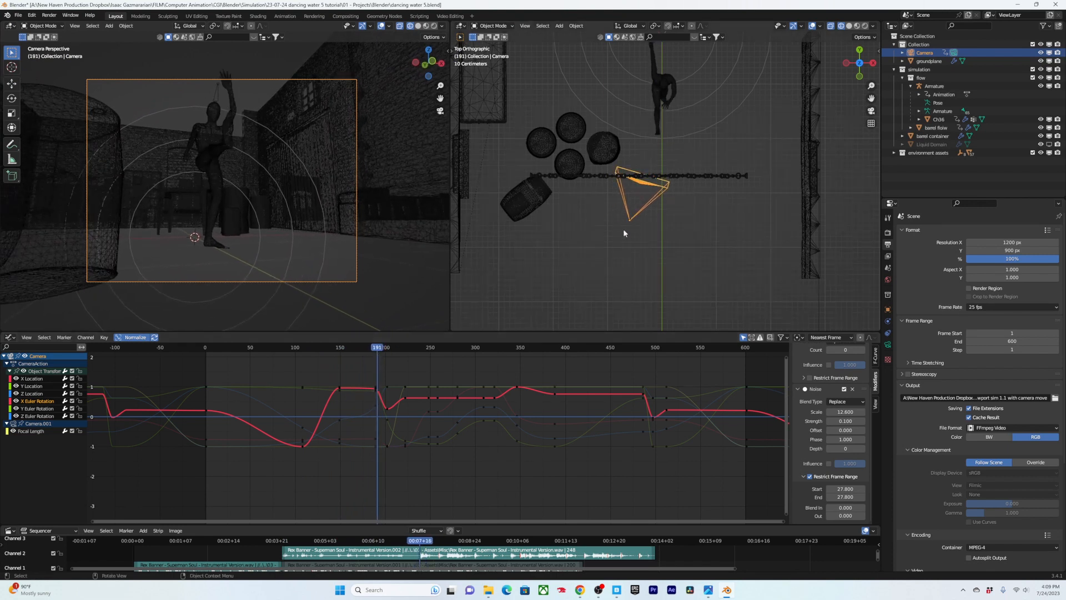
pyautogui.scroll(4, 378, 383)
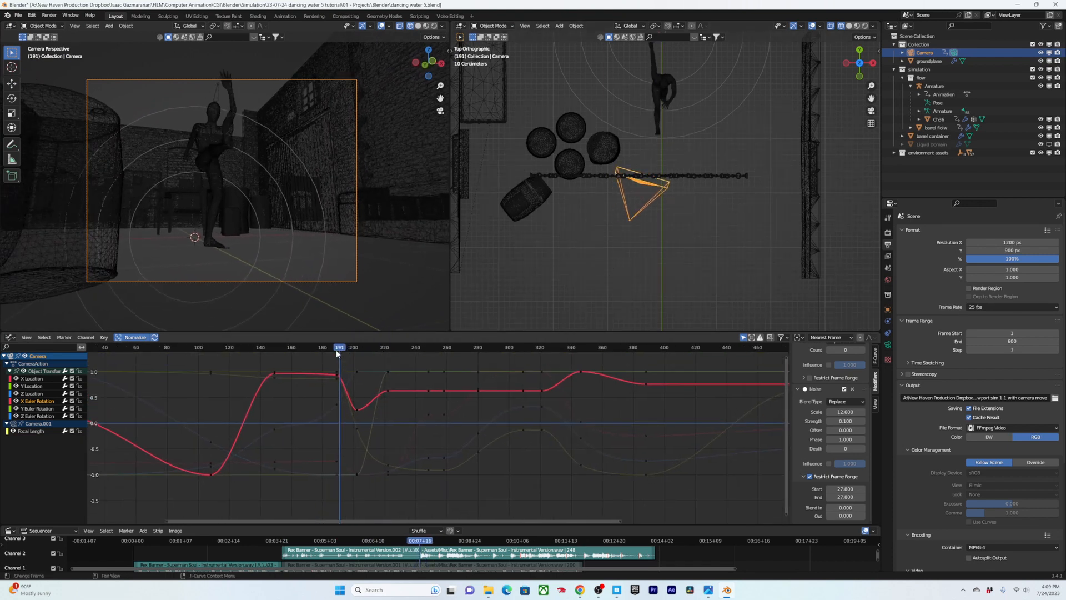
pyautogui.moveTo(337, 353)
pyautogui.mouseDown()
pyautogui.moveTo(346, 358)
pyautogui.moveTo(336, 356)
pyautogui.mouseUp()
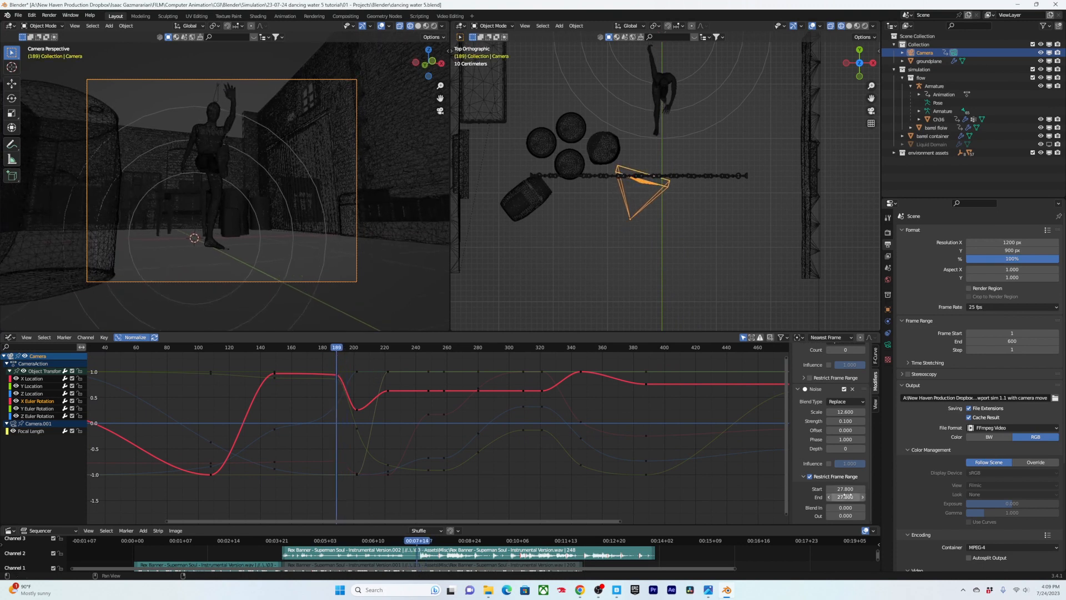
pyautogui.press('Return')
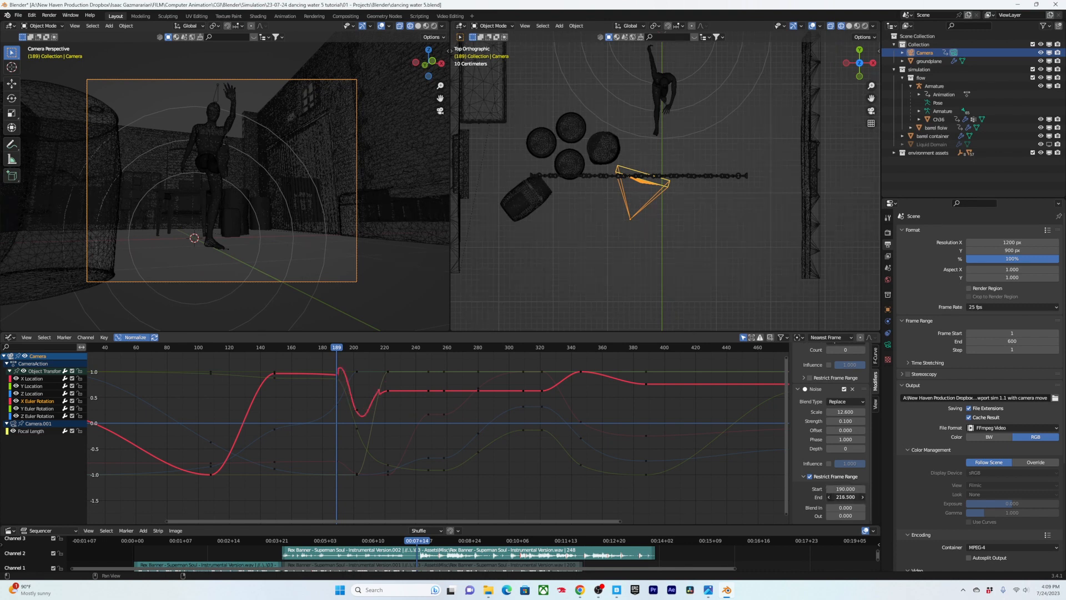
# Step: End the X Euler Rotation noise range at frame 530, set Blend In to 35.7 and Out to 38.5, and save
pyautogui.moveTo(845, 496); pyautogui.dragTo(849, 497)
pyautogui.scroll(-5, 406, 421)
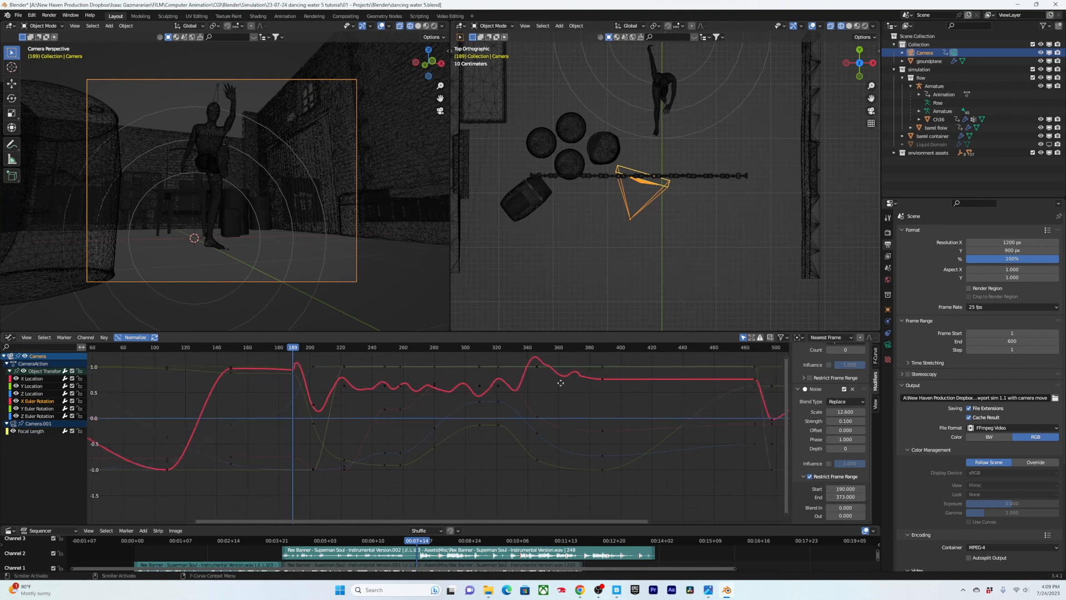
pyautogui.moveTo(336, 350); pyautogui.dragTo(537, 392)
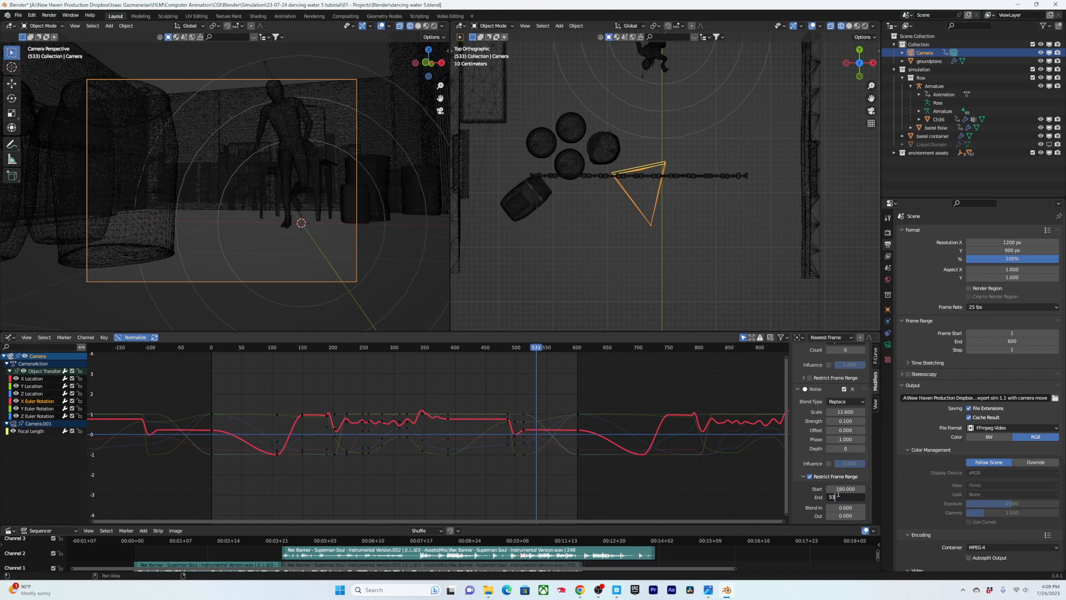
pyautogui.press('Return')
pyautogui.press('Home')
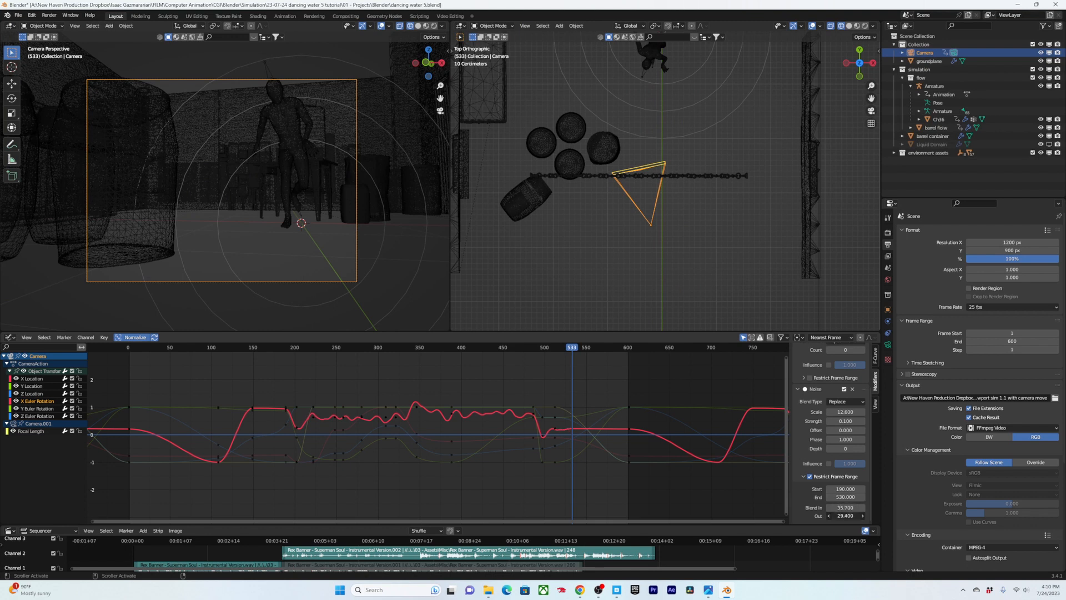
pyautogui.hotkey('ctrl', 's')
# Step: Check the X rotation shake in playback from around frames 160 and 440, then save and scrub to frame 243
pyautogui.moveTo(431, 393); pyautogui.dragTo(509, 399, button='middle')
pyautogui.moveTo(356, 348); pyautogui.dragTo(339, 349)
pyautogui.press('space')
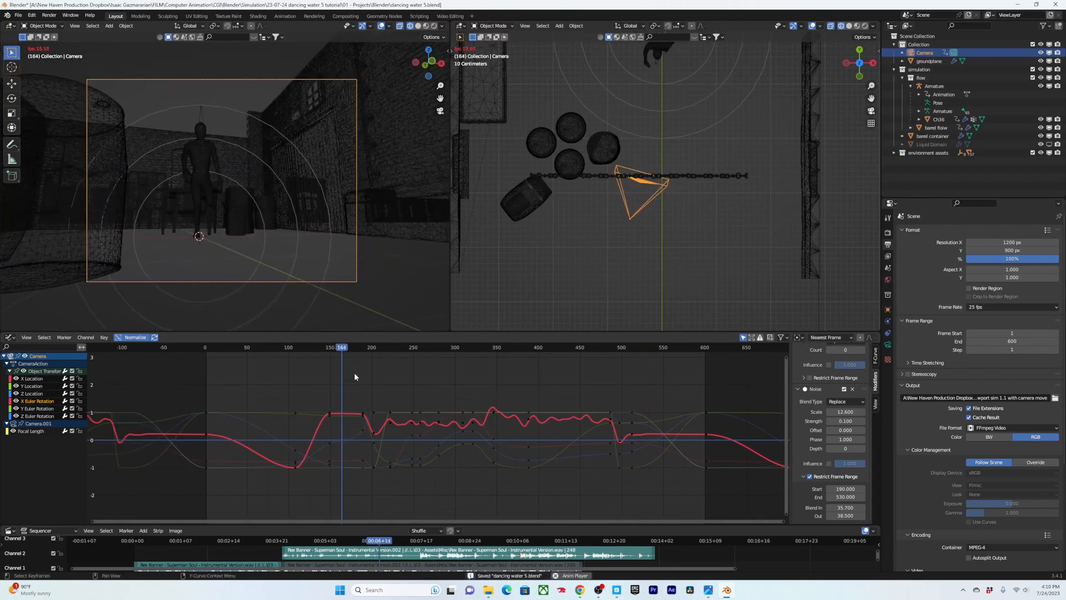
pyautogui.click(574, 348)
pyautogui.press('space')
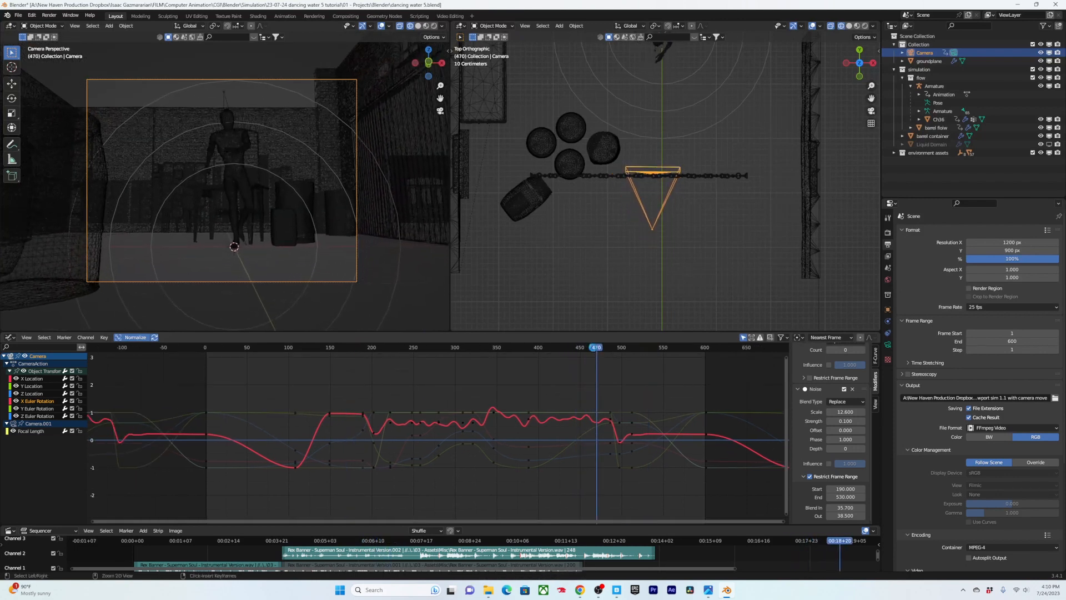
pyautogui.hotkey('ctrl', 's')
pyautogui.moveTo(594, 351); pyautogui.dragTo(408, 364)
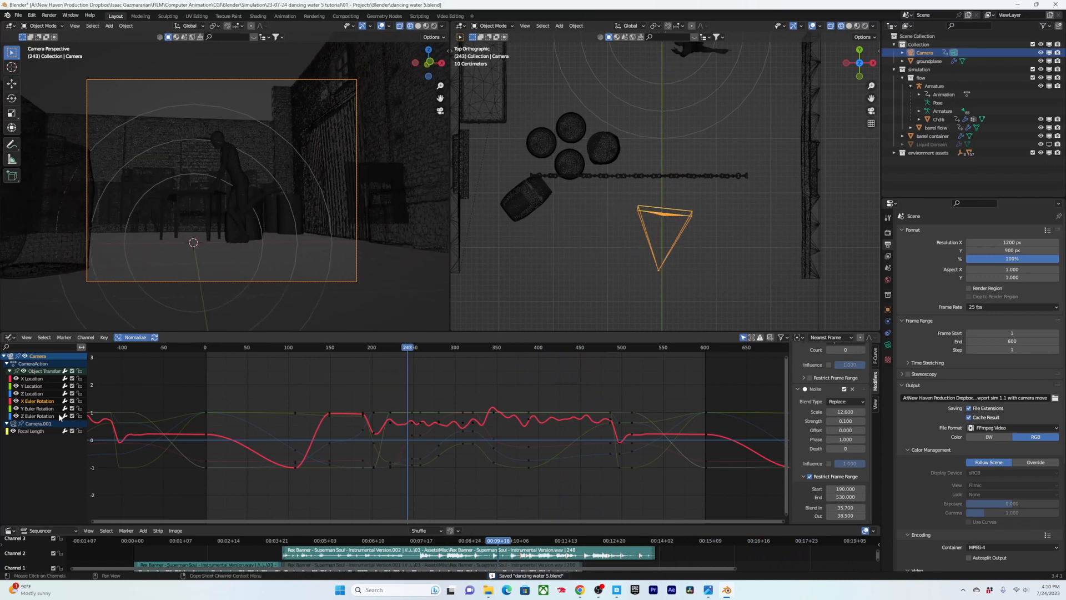
# Step: Add a Noise modifier to the camera's Z Euler Rotation curve and set its scale to 10
pyautogui.click(42, 416)
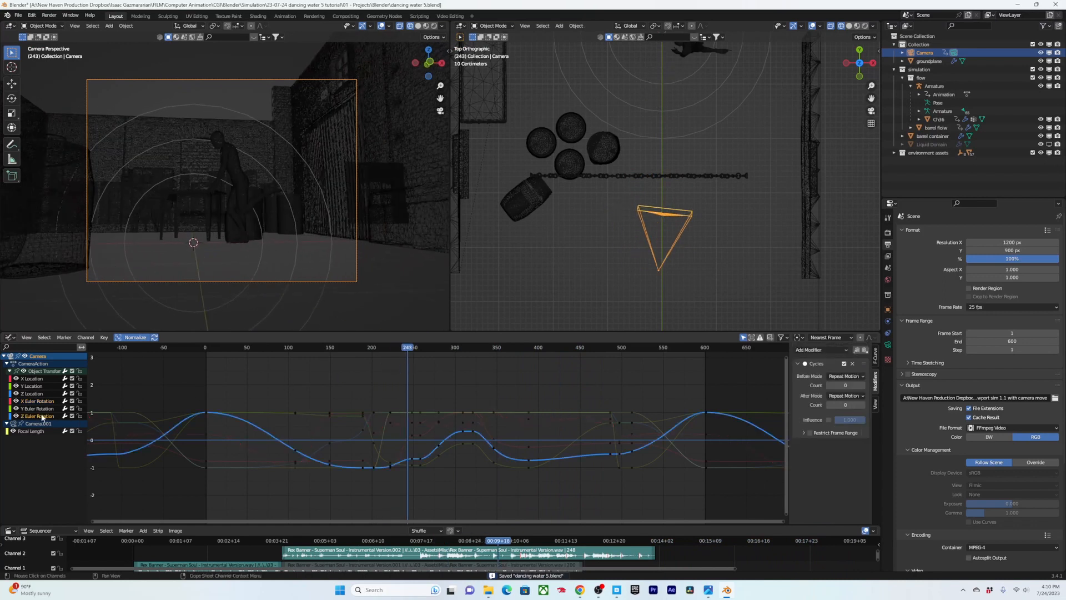
pyautogui.click(816, 352)
pyautogui.click(809, 398)
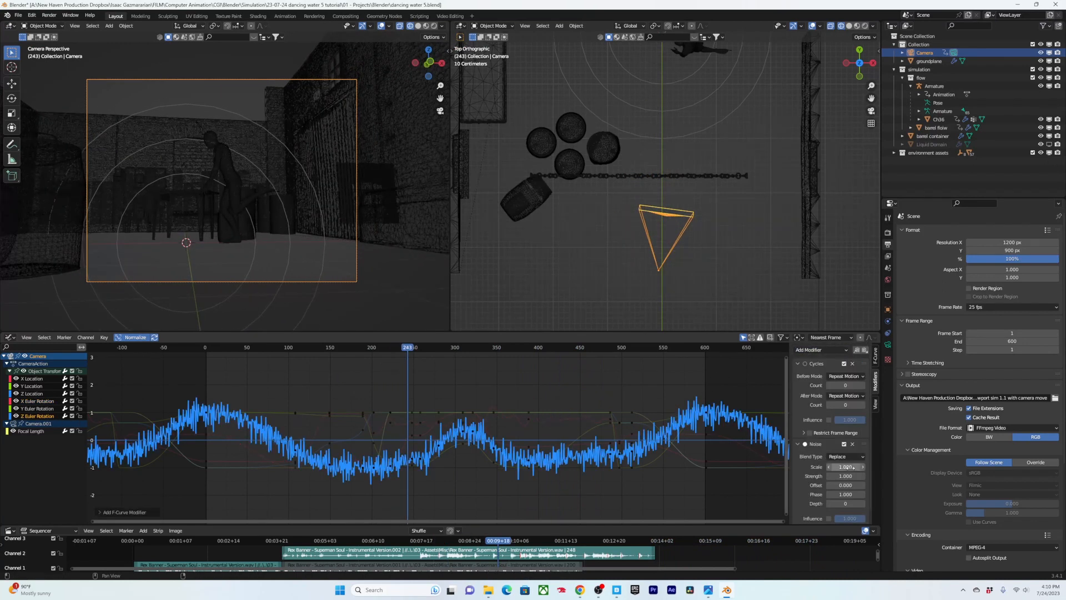
pyautogui.write('0')
pyautogui.press('Return')
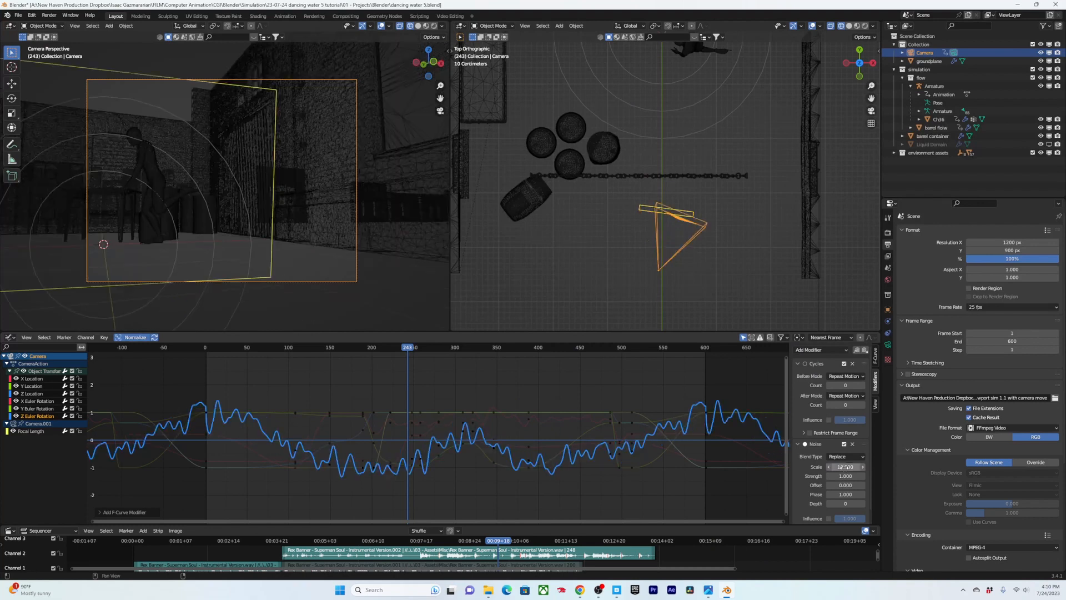
# Step: Set the Z Euler Rotation noise strength to 0.08 and save the file
pyautogui.click(846, 483)
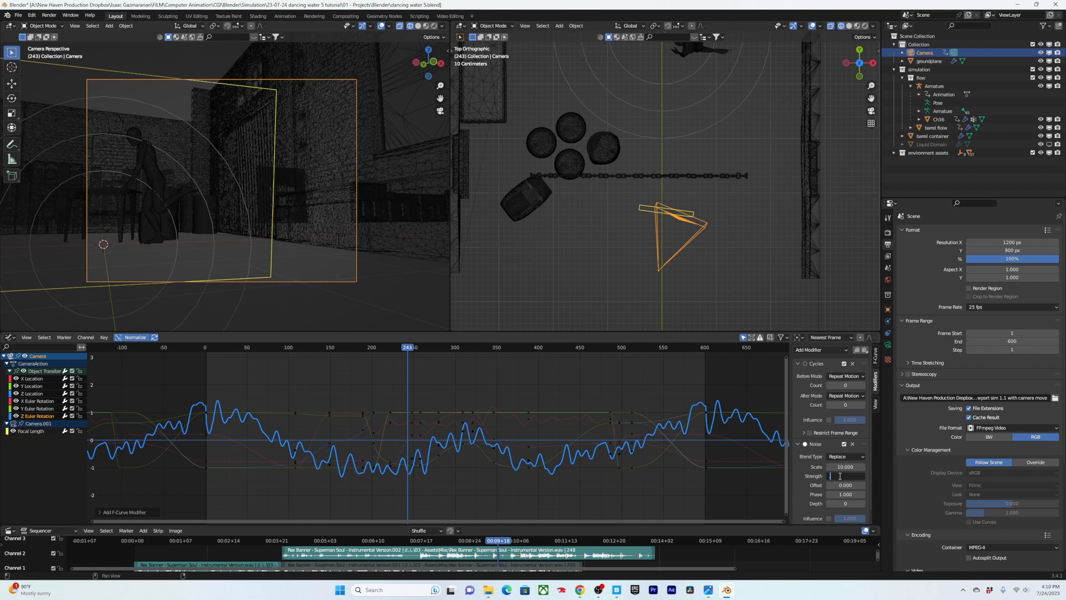
pyautogui.click(840, 476)
pyautogui.write('.08')
pyautogui.press('Return')
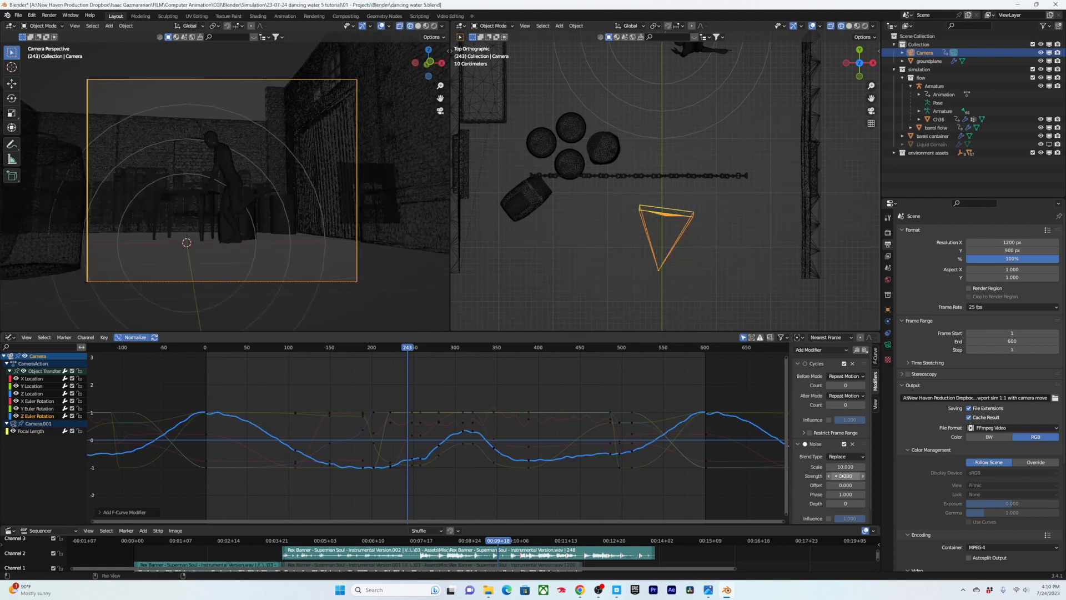
pyautogui.hotkey('ctrl', 's')
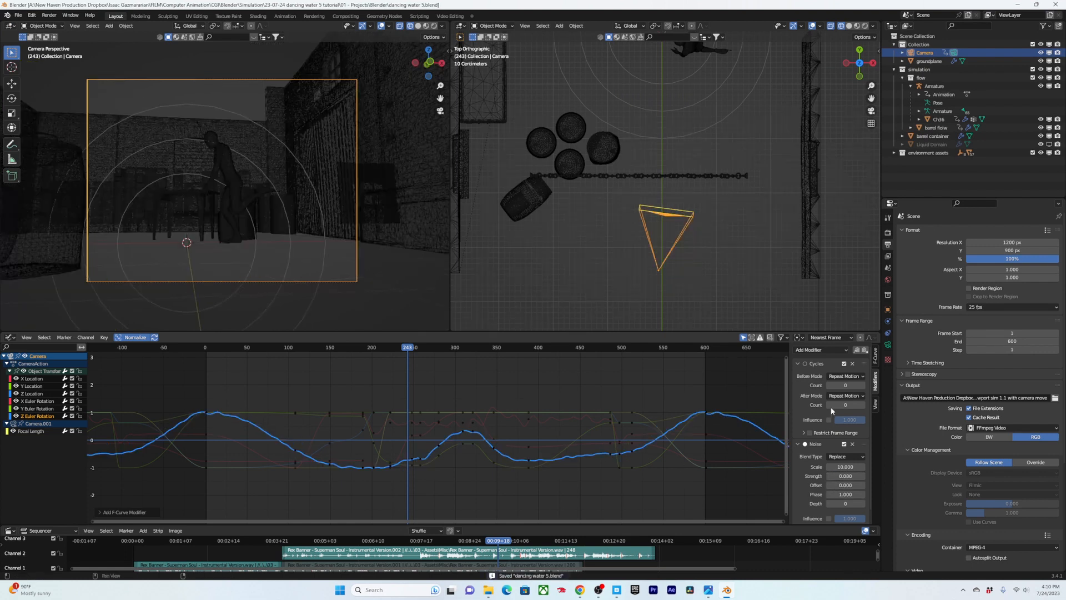
# Step: Restrict the Z Euler Rotation noise to frames 190 to 530, matching the range used on the X Euler Rotation noise
pyautogui.click(38, 401)
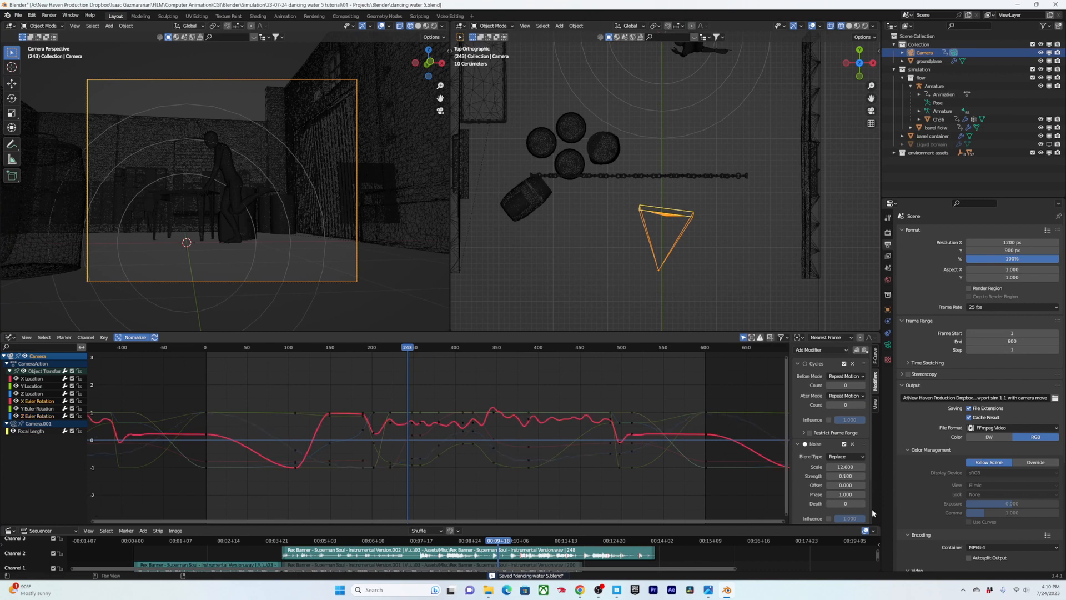
pyautogui.scroll(-3, 844, 478)
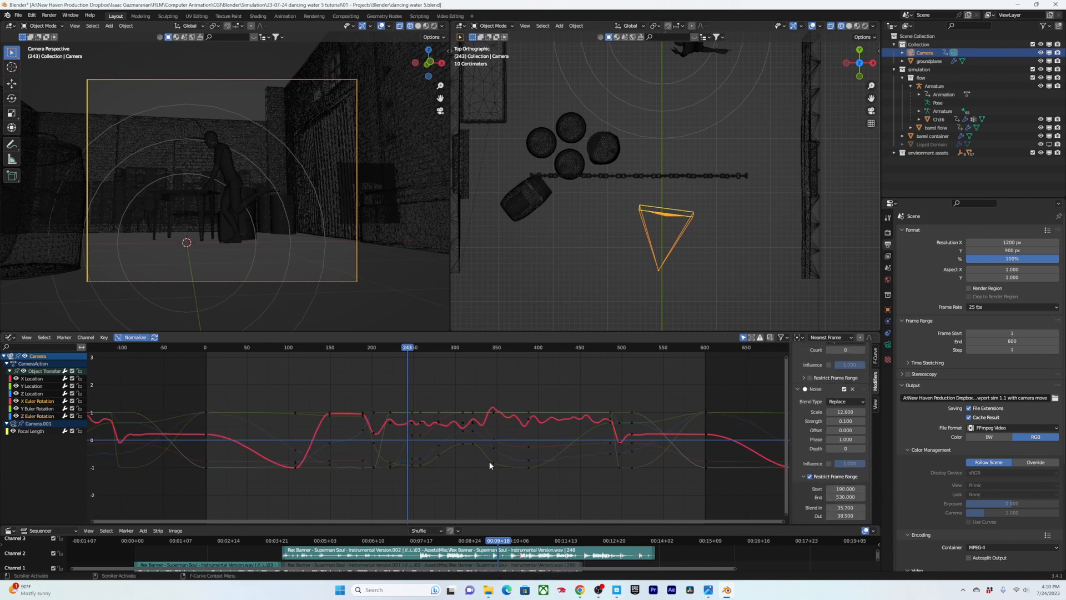
pyautogui.click(110, 447)
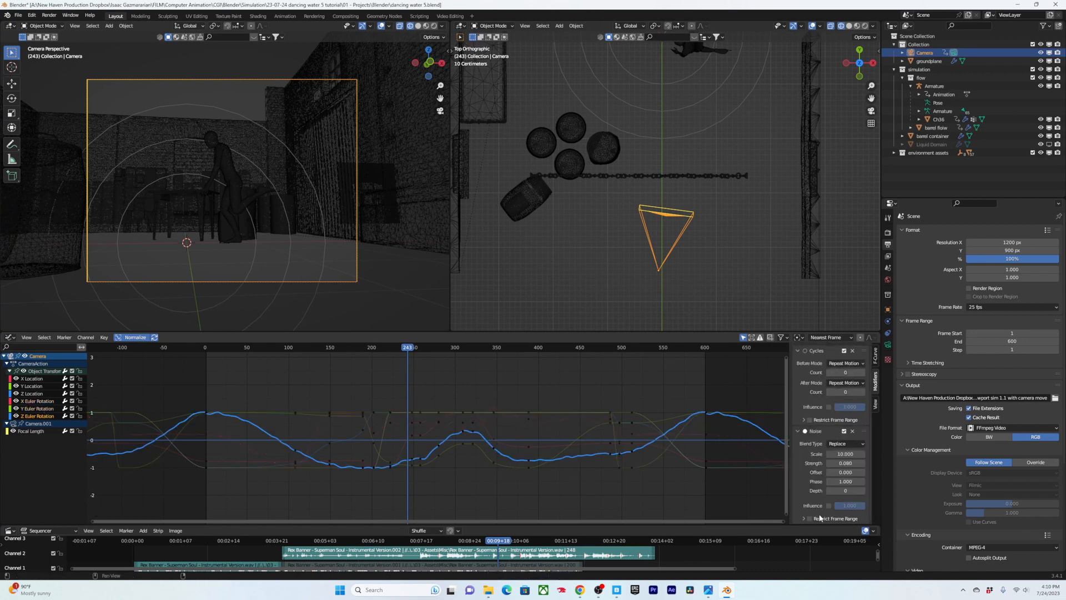
pyautogui.click(809, 518)
pyautogui.click(803, 518)
pyautogui.scroll(-2, 824, 510)
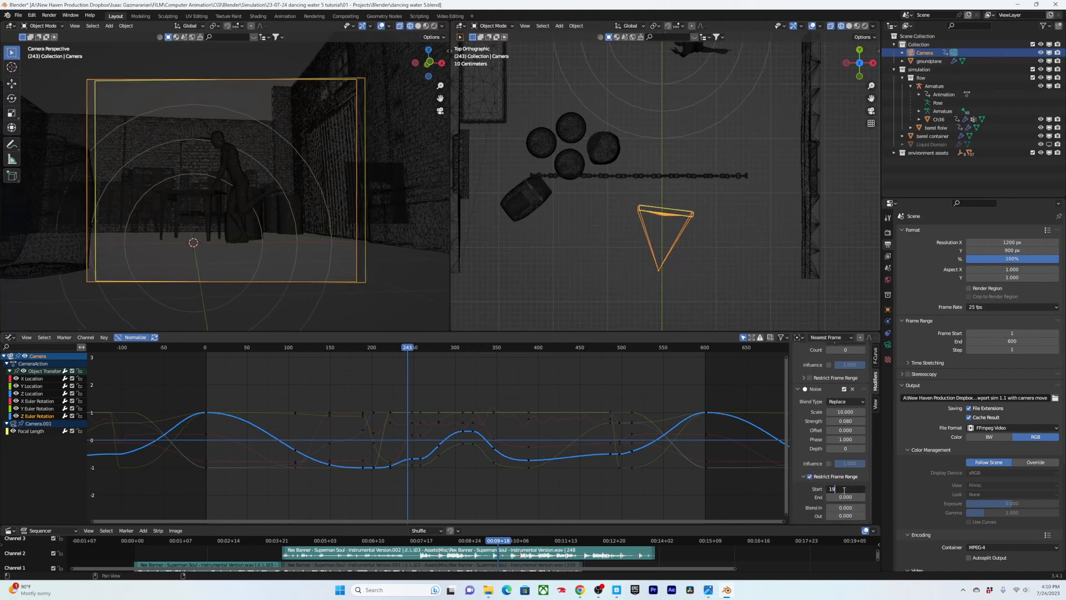
pyautogui.write('0')
pyautogui.press('Tab')
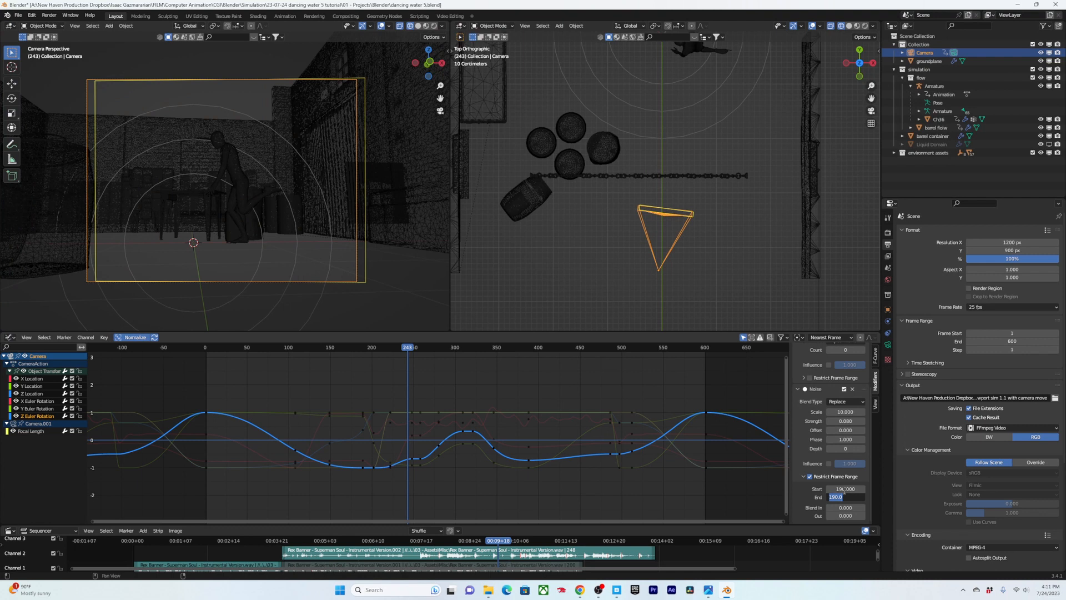
pyautogui.press('Return')
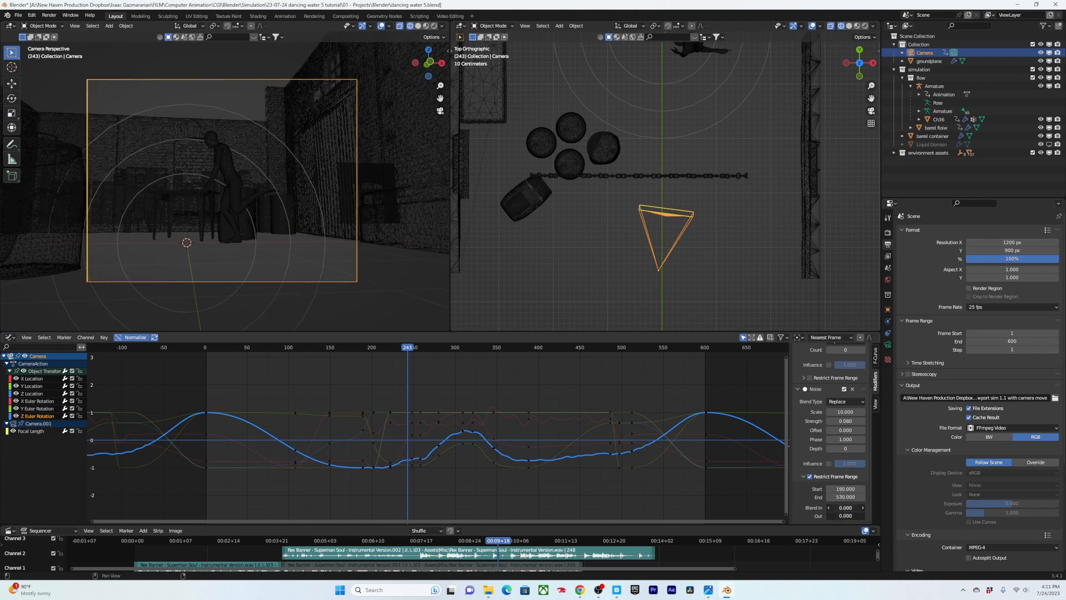
# Step: Set the Z Euler Rotation noise Blend In and Out to 30, save, and check the shake in playback
pyautogui.write('30')
pyautogui.press('Tab')
pyautogui.write('30')
pyautogui.press('Return')
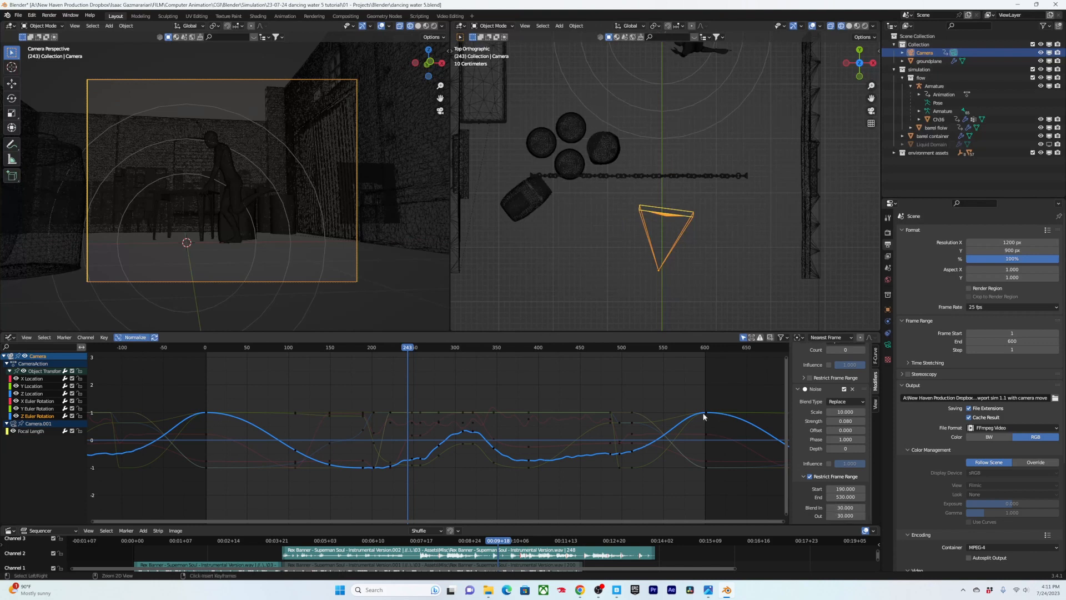
pyautogui.hotkey('ctrl', 's')
pyautogui.press('space')
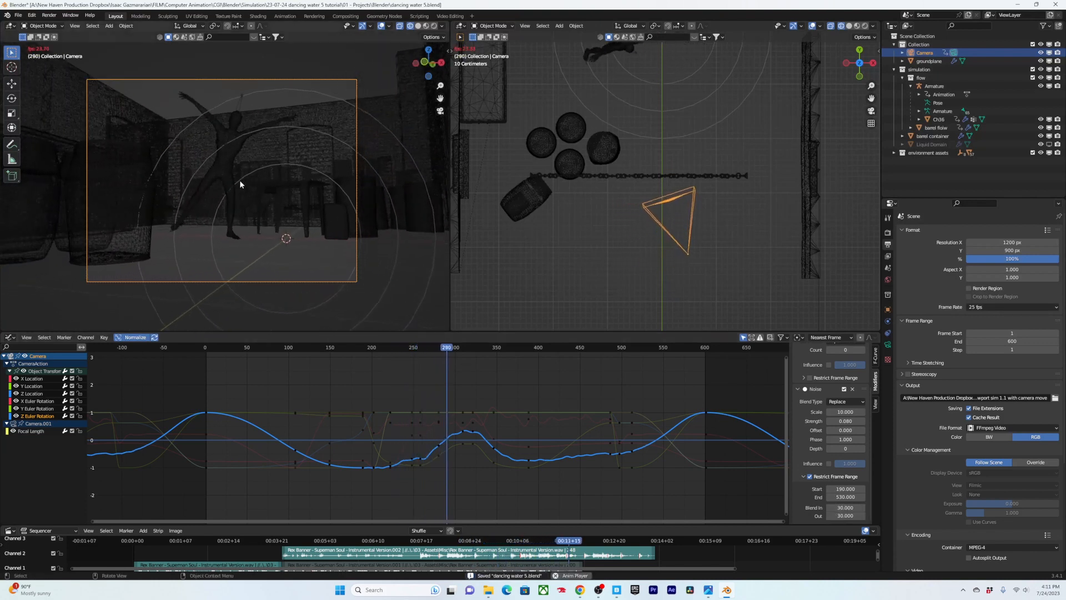
pyautogui.press('space')
# Step: Reduce the Z Euler Rotation noise strength to 0.04 and check the camera shake in playback
pyautogui.click(846, 421)
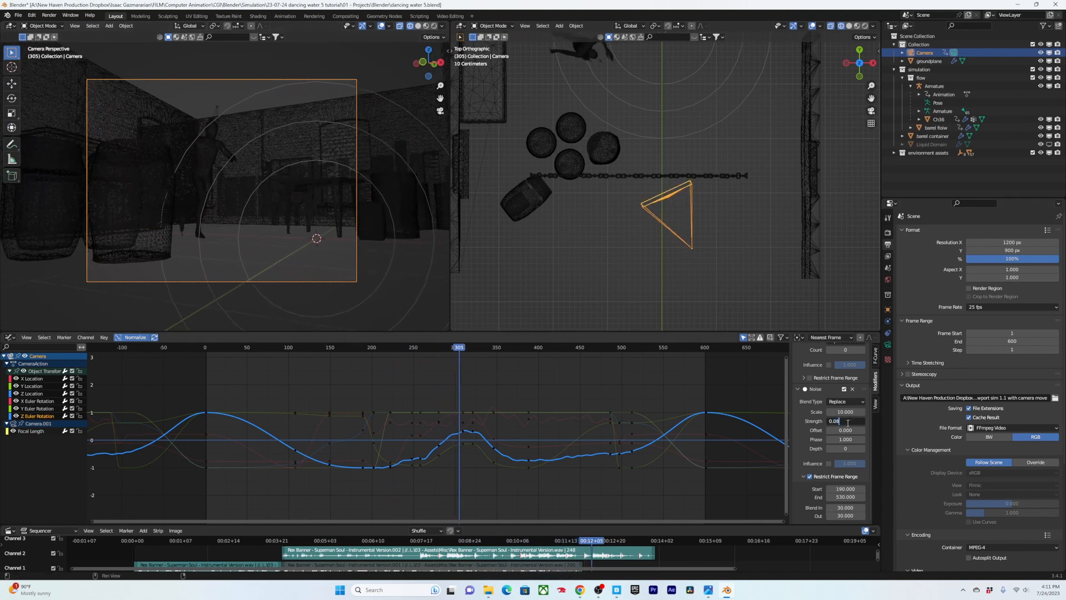
pyautogui.write('4')
pyautogui.press('Return')
pyautogui.press('space')
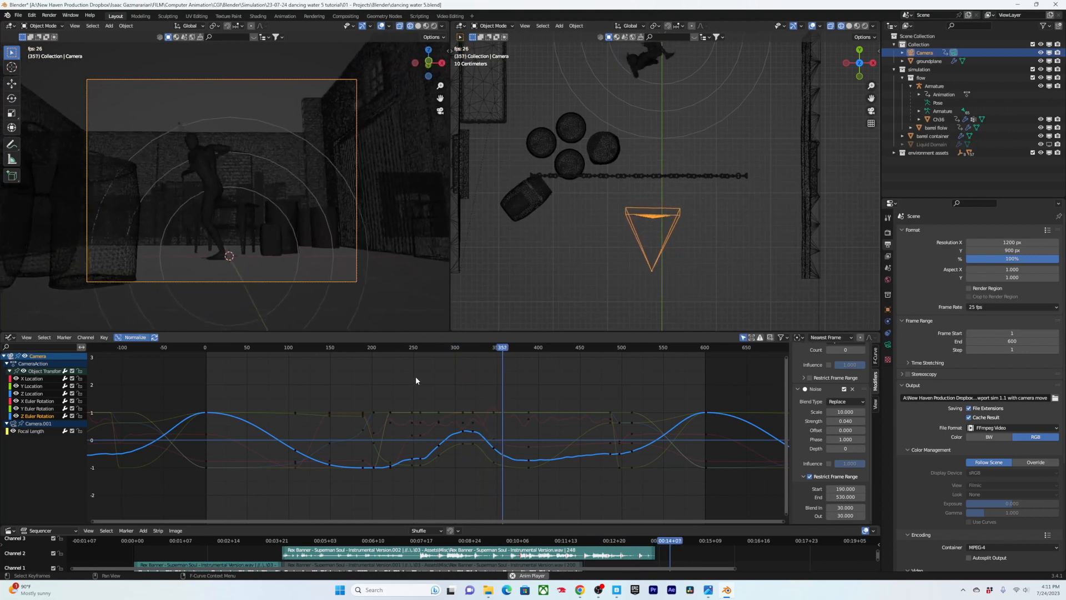
pyautogui.press('space')
# Step: Fine-tune the Z Euler Rotation noise scale above 10, scrub back to an earlier frame, and save
pyautogui.moveTo(846, 417); pyautogui.dragTo(855, 416)
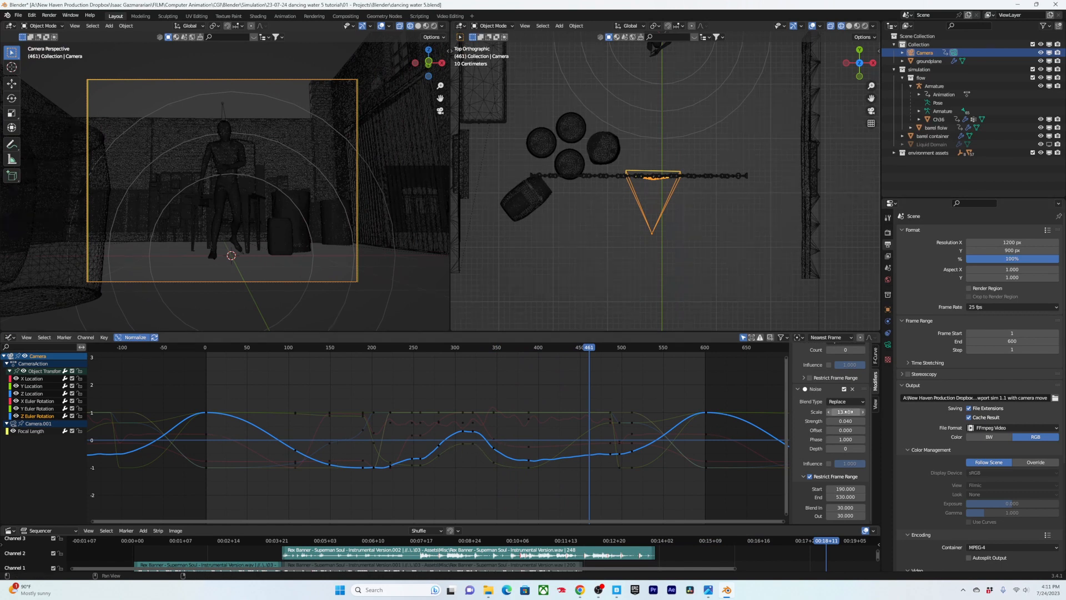
pyautogui.moveTo(846, 412); pyautogui.dragTo(866, 411)
pyautogui.moveTo(554, 349); pyautogui.dragTo(376, 364)
pyautogui.hotkey('ctrl', 's')
pyautogui.moveTo(846, 412); pyautogui.dragTo(843, 412)
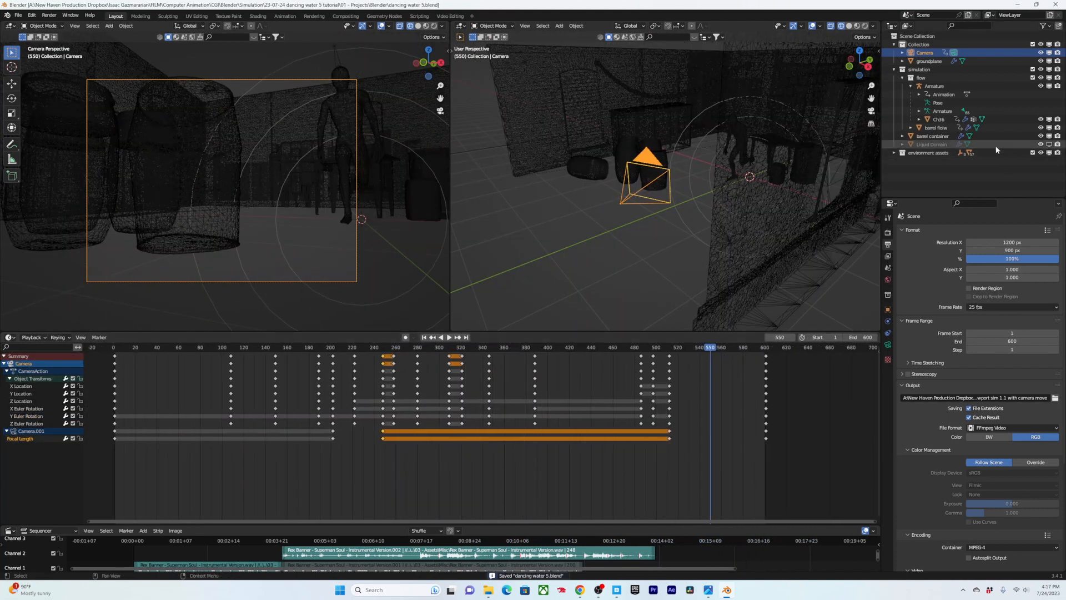
# Step: Return to frame 1 and enable the Liquid Domain in the viewports
pyautogui.click(115, 349)
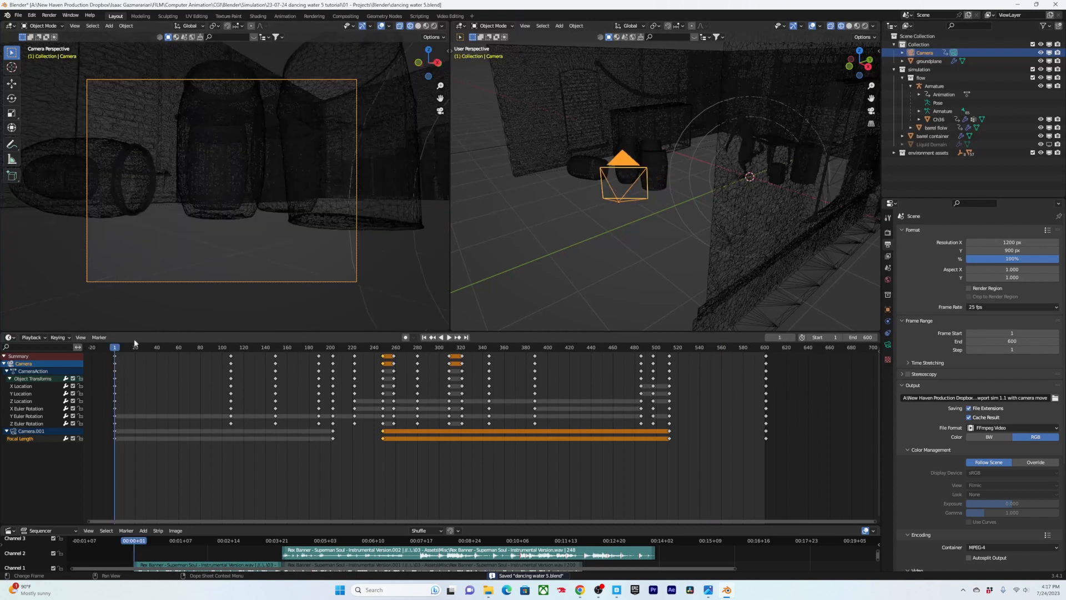
pyautogui.click(1034, 143)
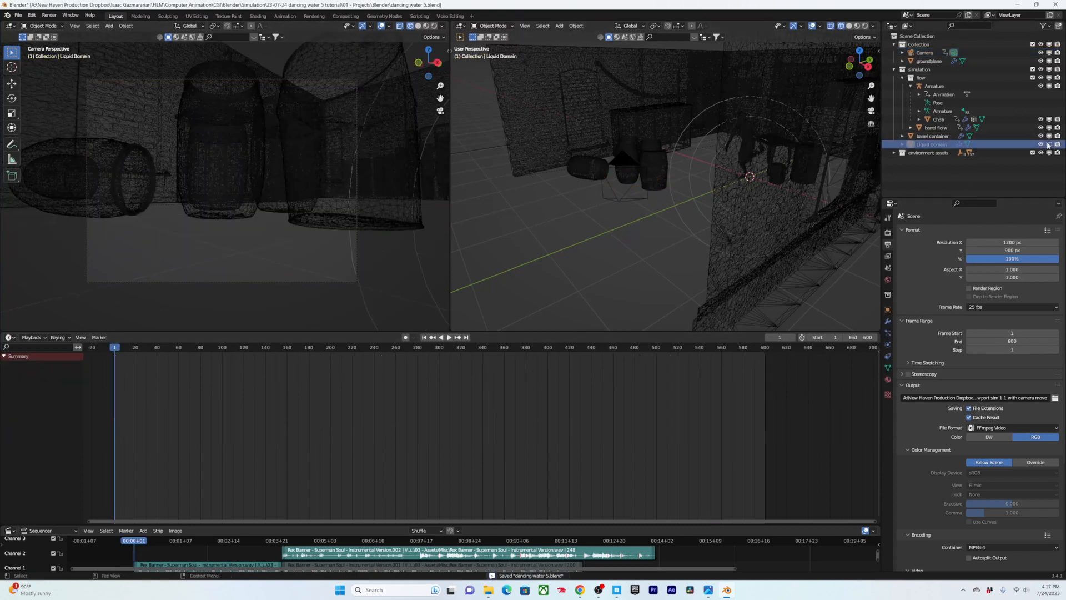
pyautogui.click(1049, 144)
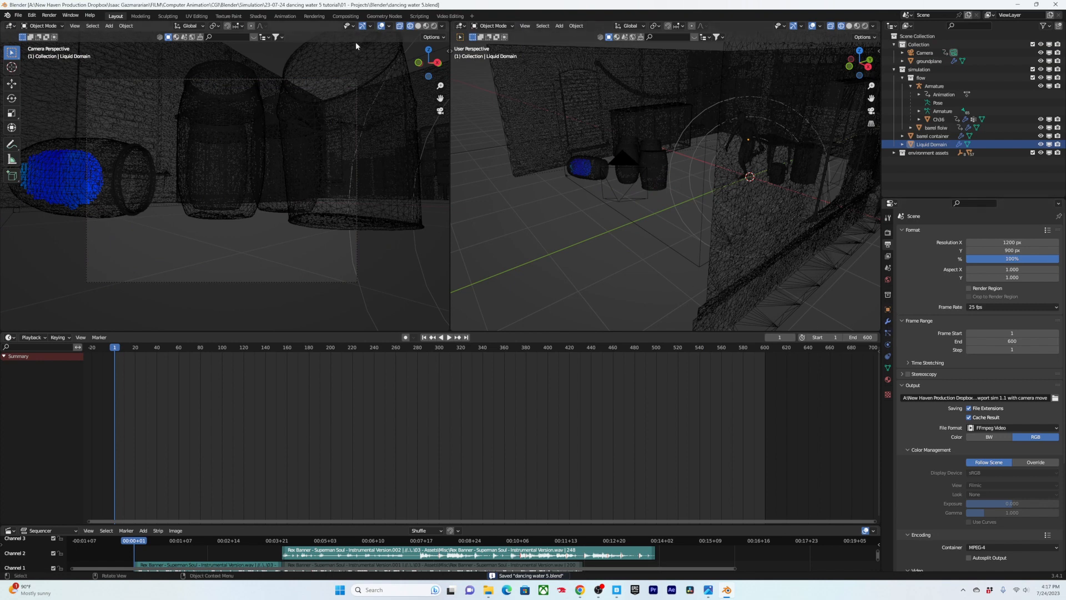
# Step: Turn off the overlays and gizmos in the camera viewport for a clean preview
pyautogui.scroll(1, 279, 116)
pyautogui.click(381, 26)
pyautogui.click(362, 26)
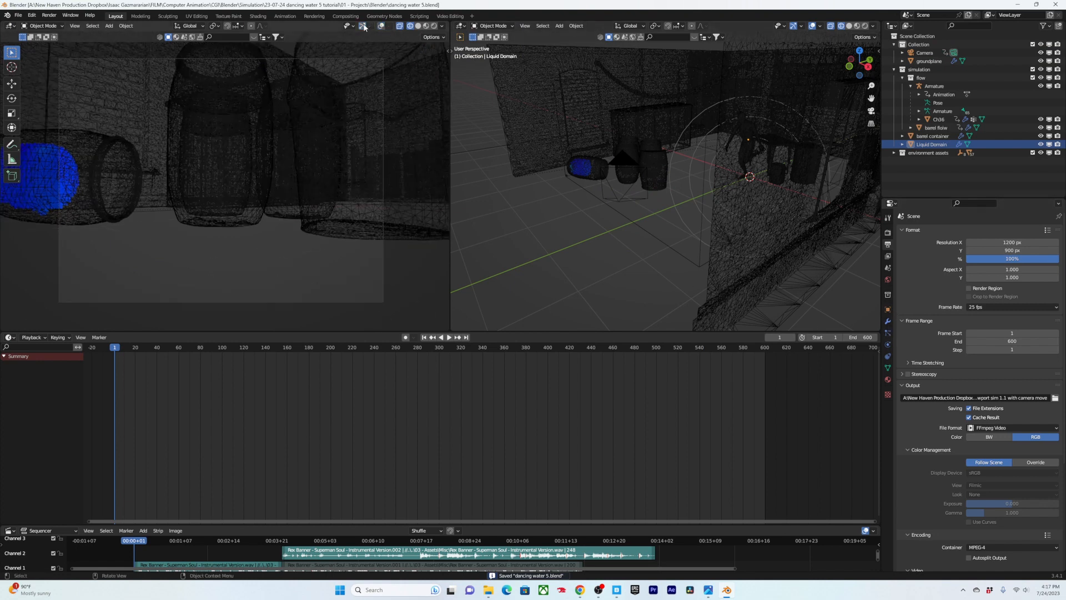
pyautogui.click(93, 26)
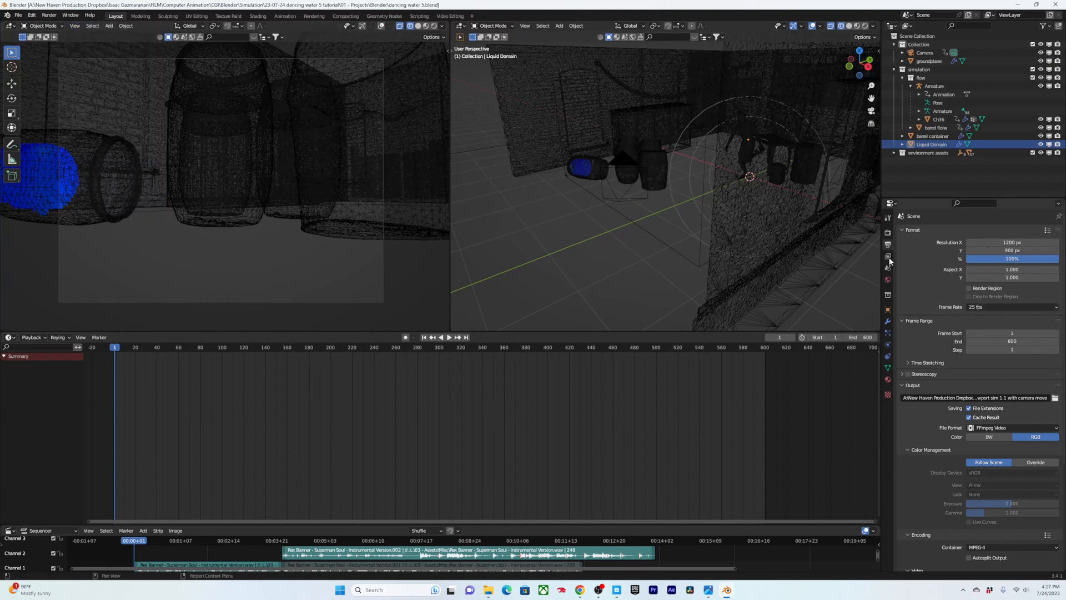
# Step: Change the output file name to "warehouse dance viewport sim 1.2 with camera move"
pyautogui.click(1054, 397)
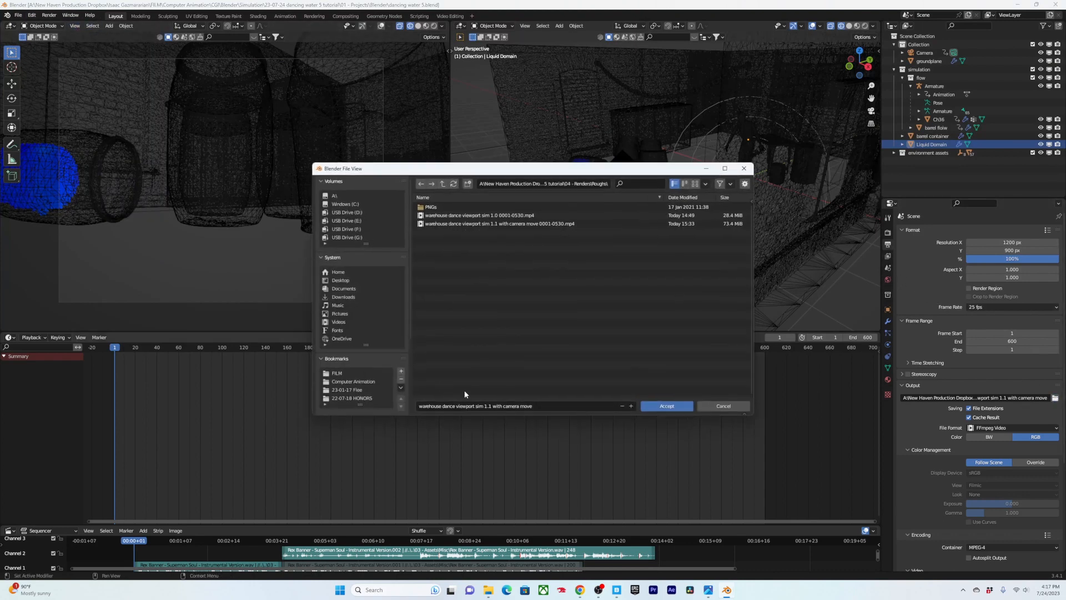
pyautogui.click(491, 406)
pyautogui.click(667, 406)
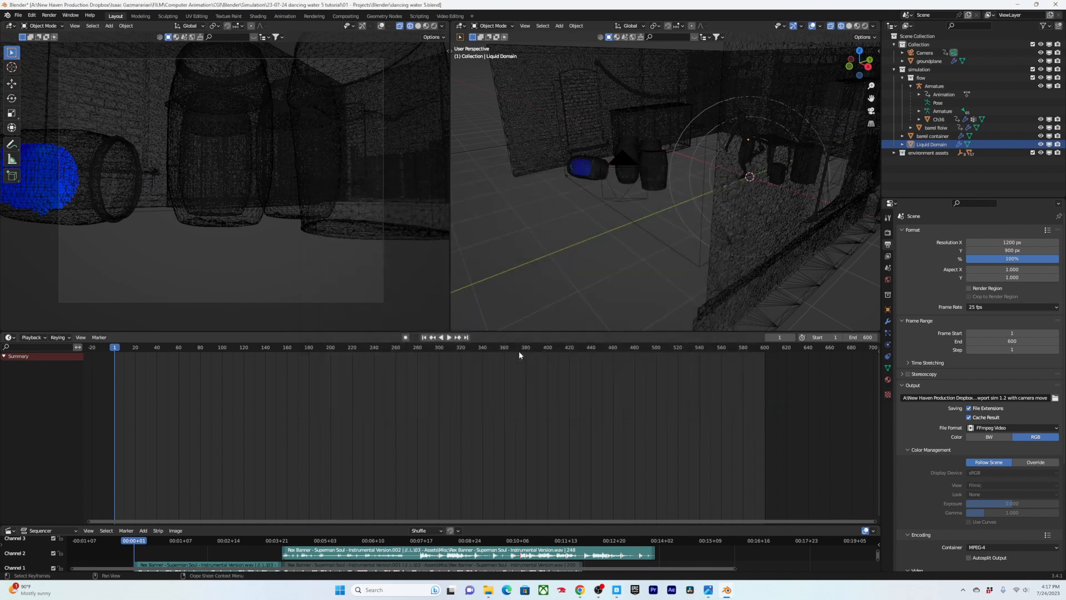
# Step: Save the file and render the camera view as a viewport animation
pyautogui.hotkey('ctrl', 's')
pyautogui.click(74, 26)
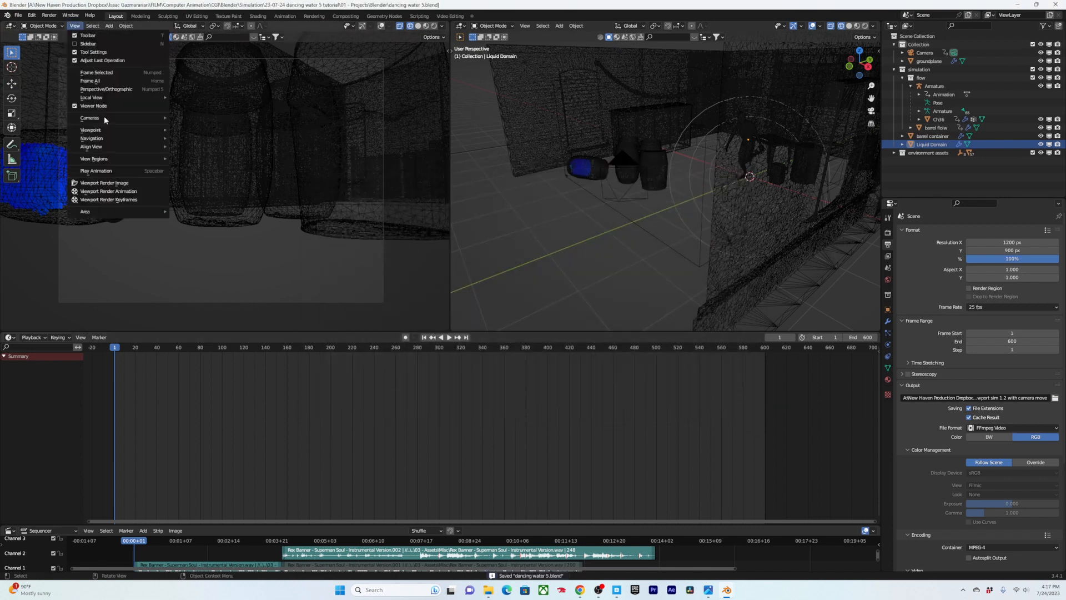
pyautogui.click(116, 194)
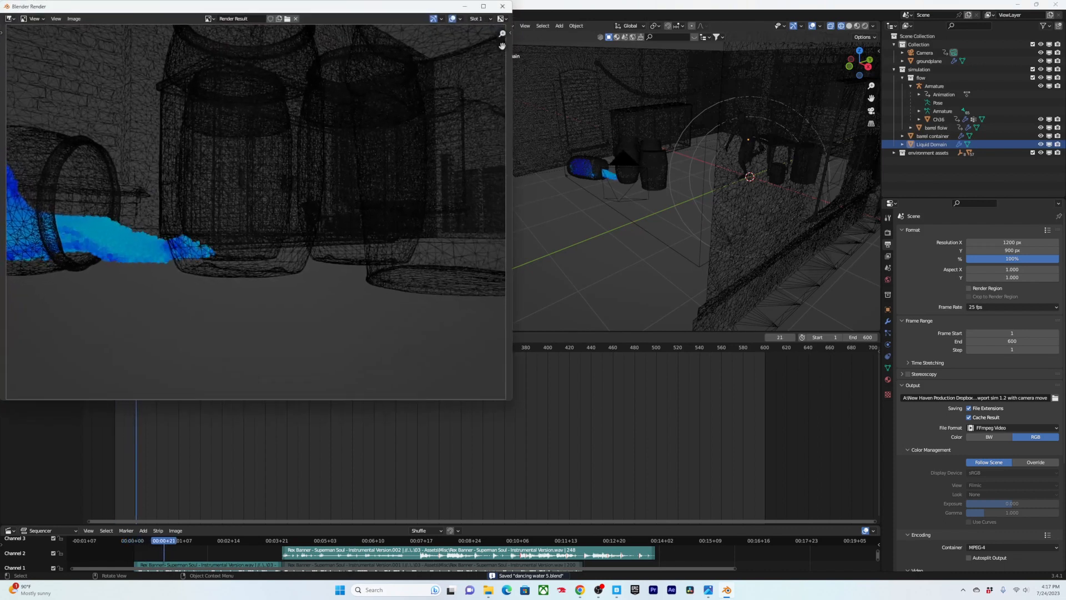